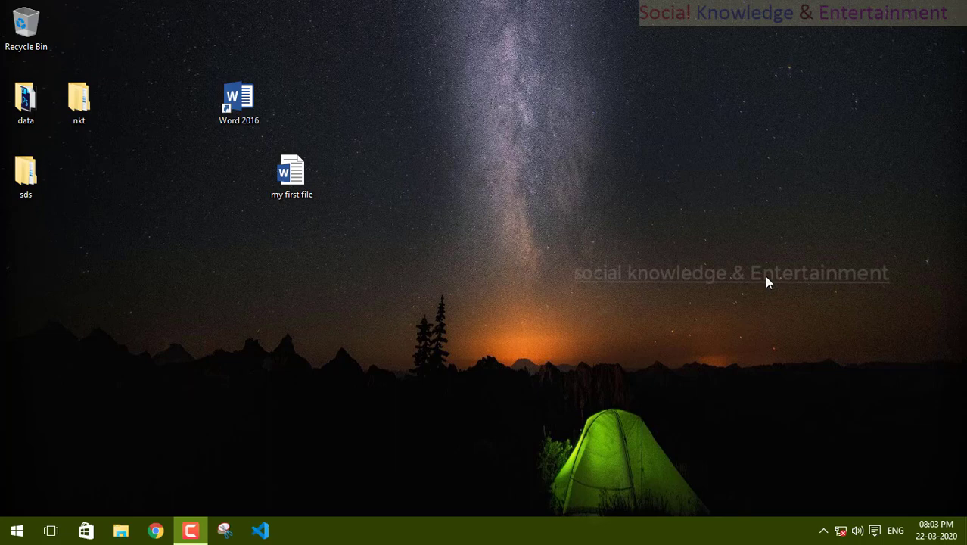
# - Place the Word 2016 shortcut and "my first file" side by side on the desktop, and open "my first file"
pyautogui.moveTo(213, 94); pyautogui.dragTo(184, 189)
pyautogui.moveTo(280, 175); pyautogui.dragTo(310, 176)
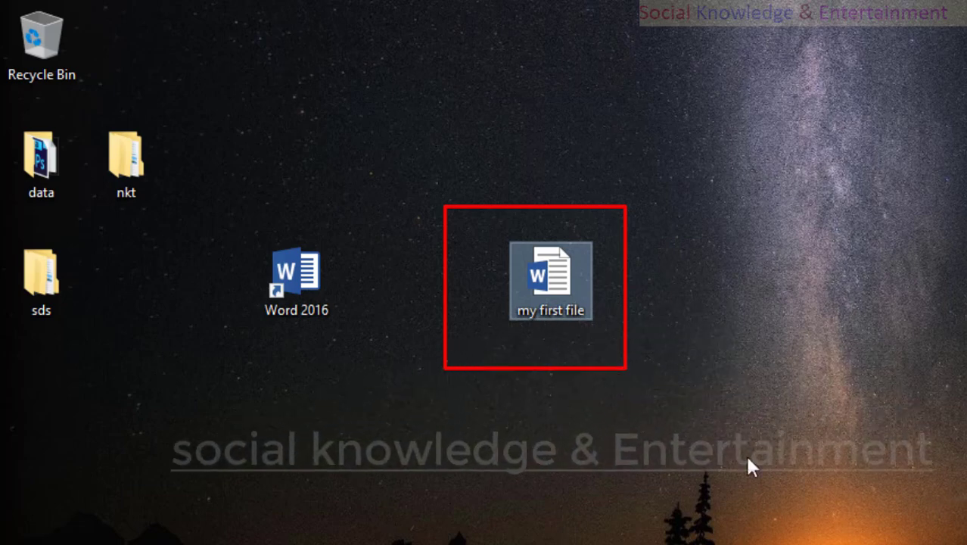
pyautogui.click(327, 286)
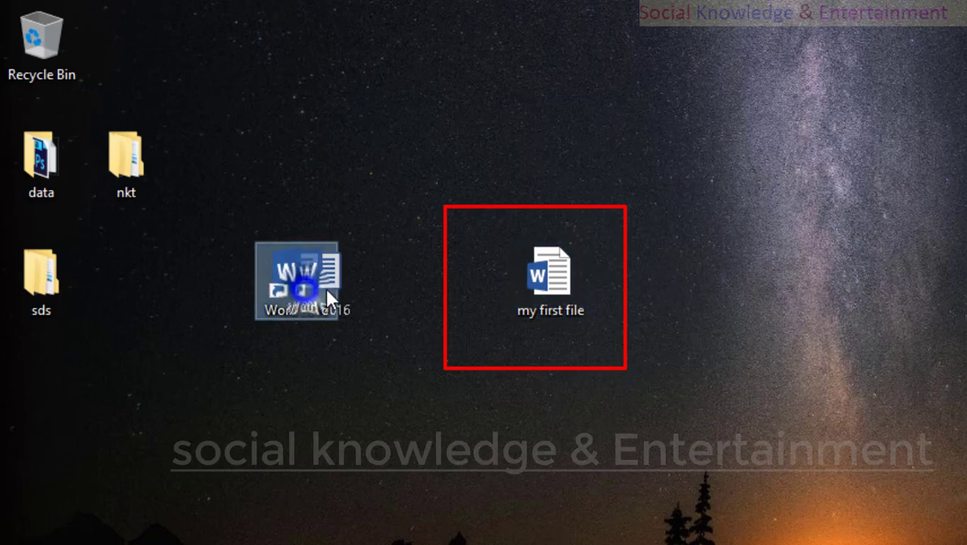
pyautogui.click(529, 279)
pyautogui.moveTo(529, 280); pyautogui.dragTo(460, 273)
pyautogui.click(460, 275)
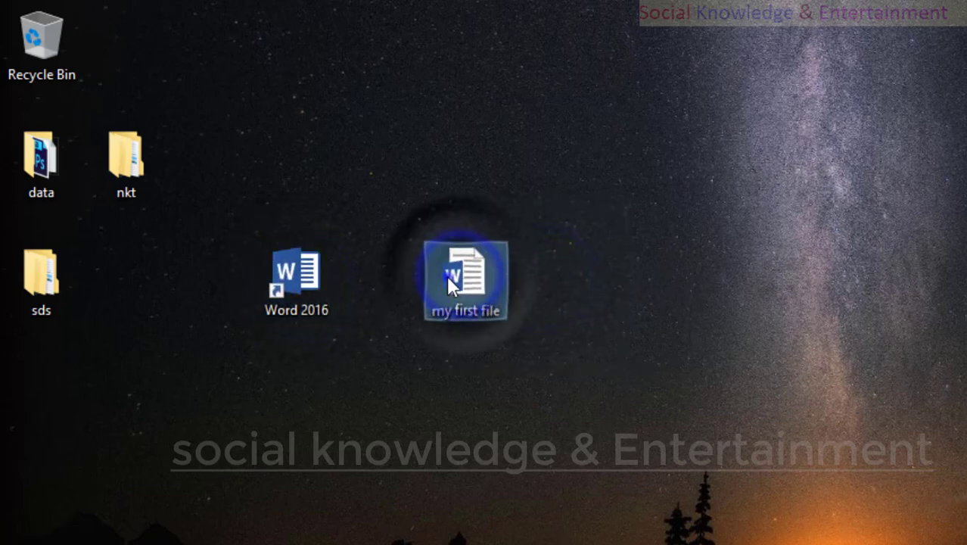
pyautogui.click(448, 275)
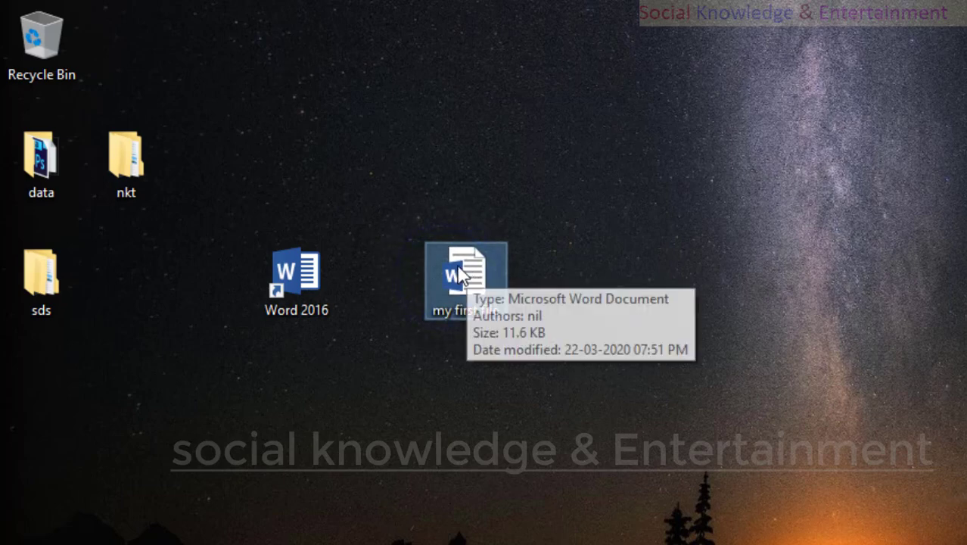
pyautogui.click(230, 374)
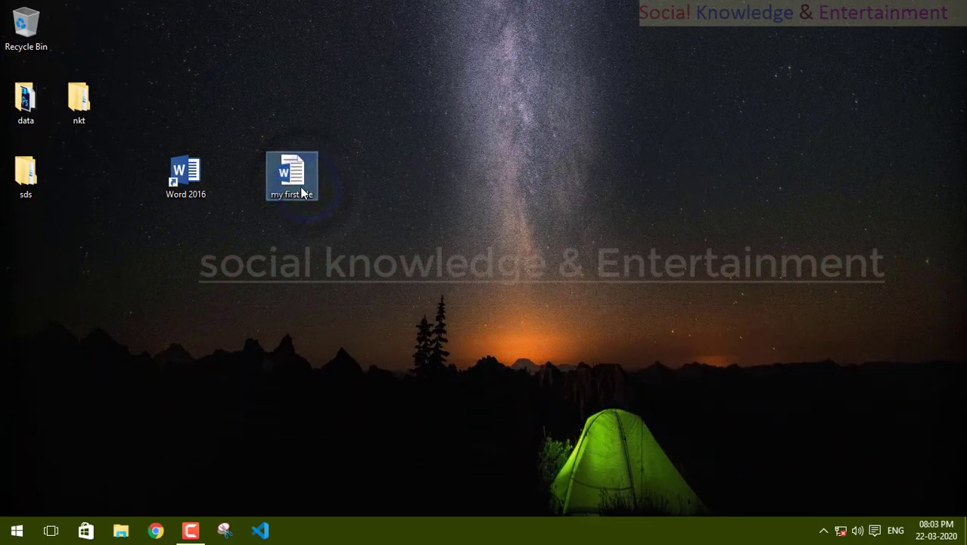
pyautogui.doubleClick(301, 189)
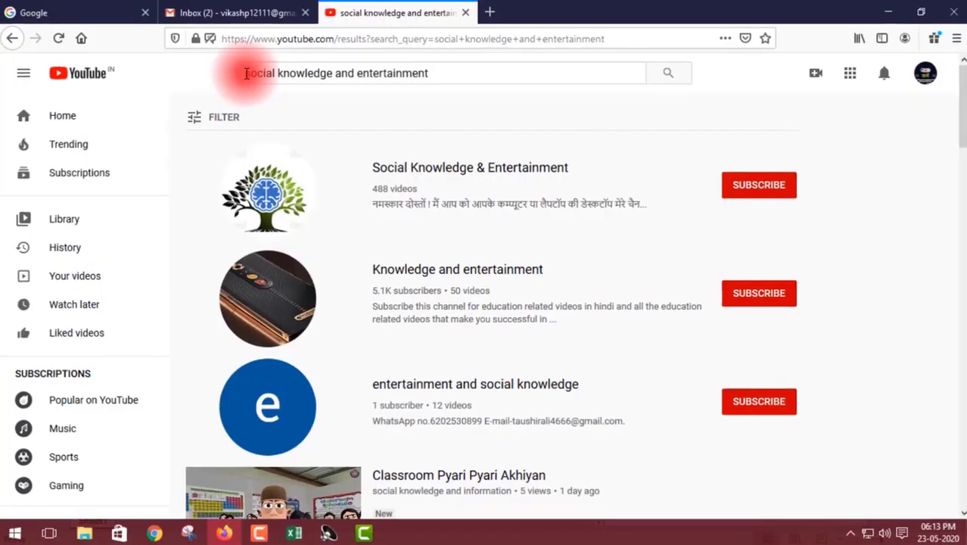
# - Open the Social Knowledge & Entertainment channel from the YouTube results for "social knowledge and entertainment"
pyautogui.moveTo(237, 75); pyautogui.dragTo(417, 76)
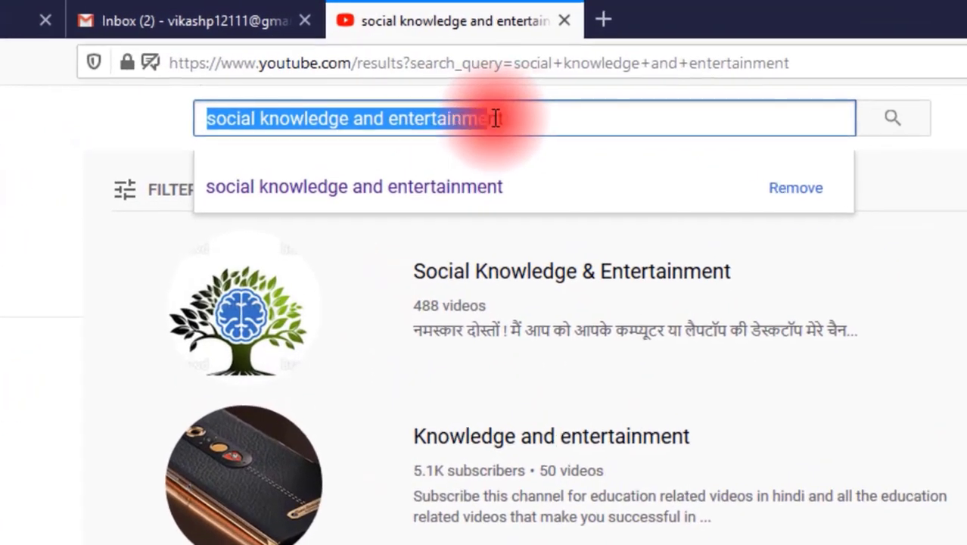
pyautogui.click(439, 75)
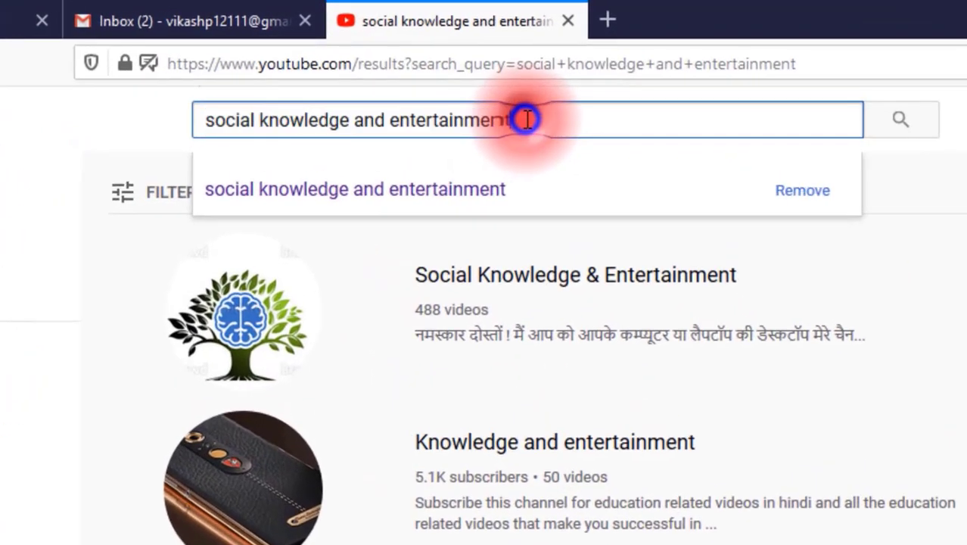
pyautogui.moveTo(526, 119); pyautogui.dragTo(172, 118)
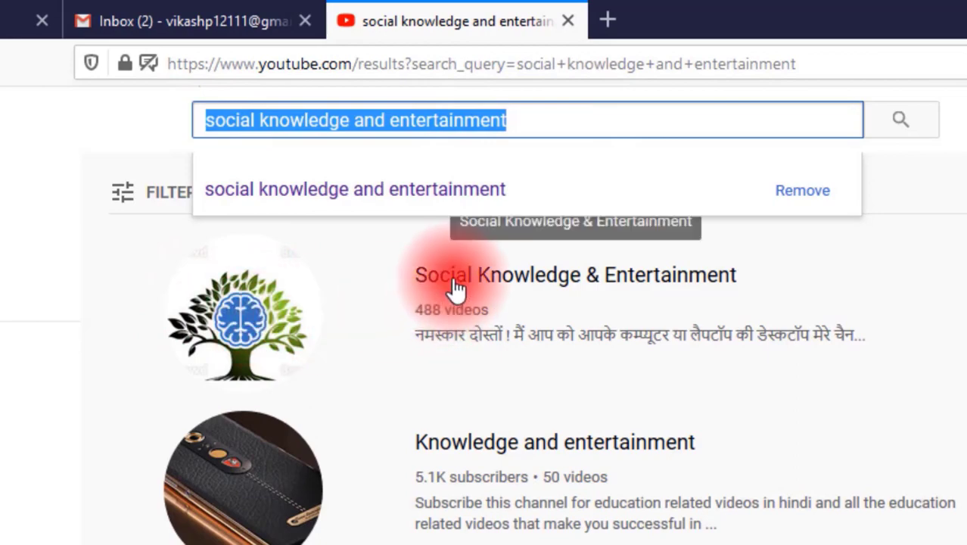
pyautogui.click(311, 285)
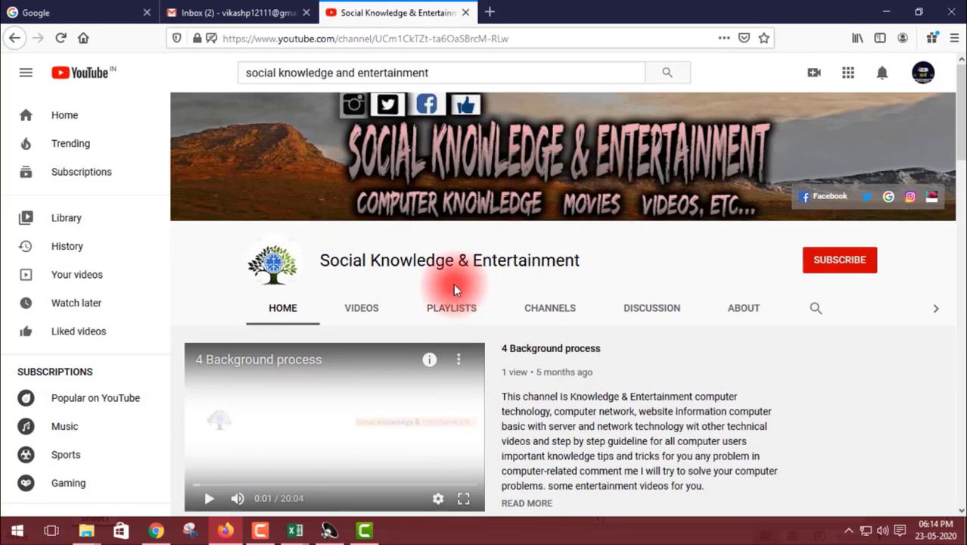
# - Subscribe to the Social Knowledge & Entertainment channel and set its notification preference
pyautogui.scroll(-1, 400, 242)
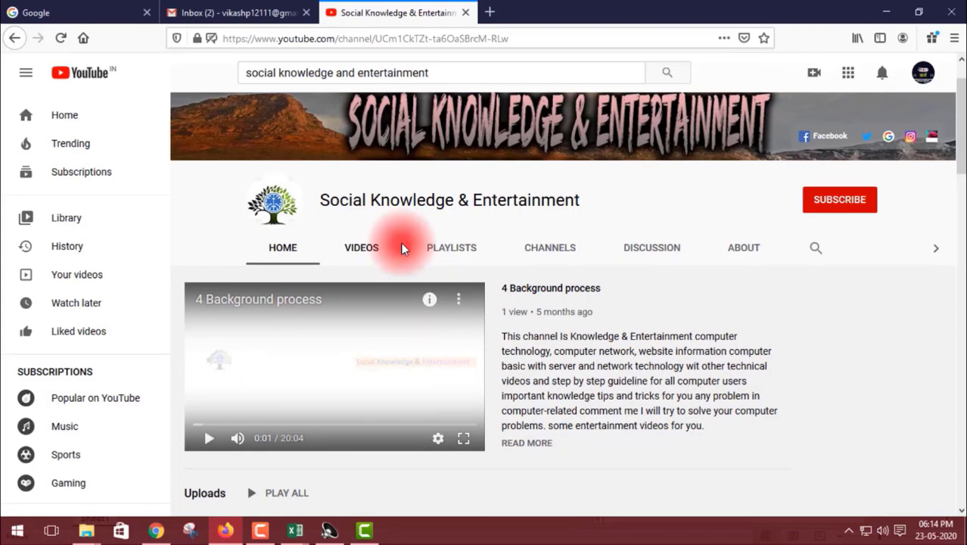
pyautogui.scroll(1, 390, 246)
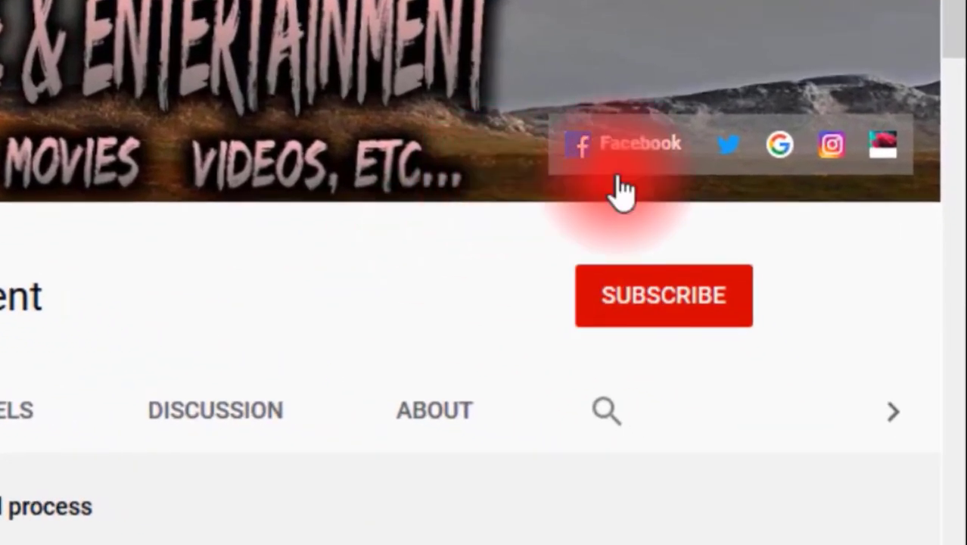
pyautogui.click(691, 309)
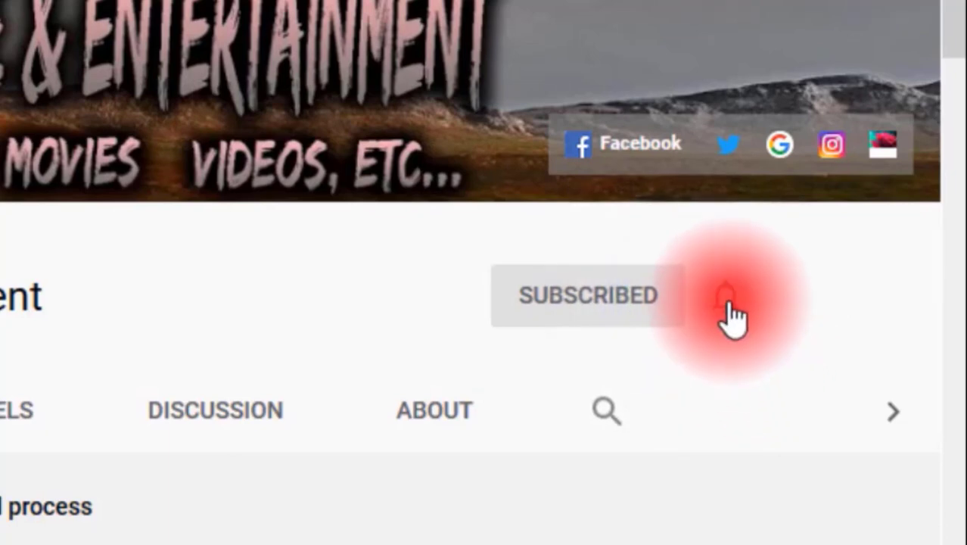
pyautogui.click(728, 303)
pyautogui.click(661, 387)
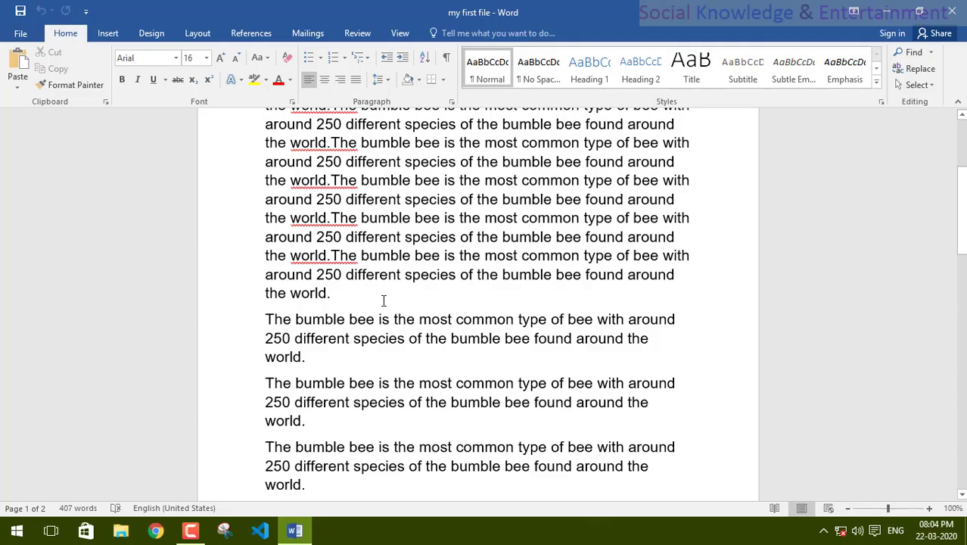
# - Set the font size of the long first paragraph in "my first file" to 12
pyautogui.keyDown('shift'); pyautogui.click(381, 299); pyautogui.keyUp('shift')
pyautogui.moveTo(381, 299); pyautogui.dragTo(138, 76)
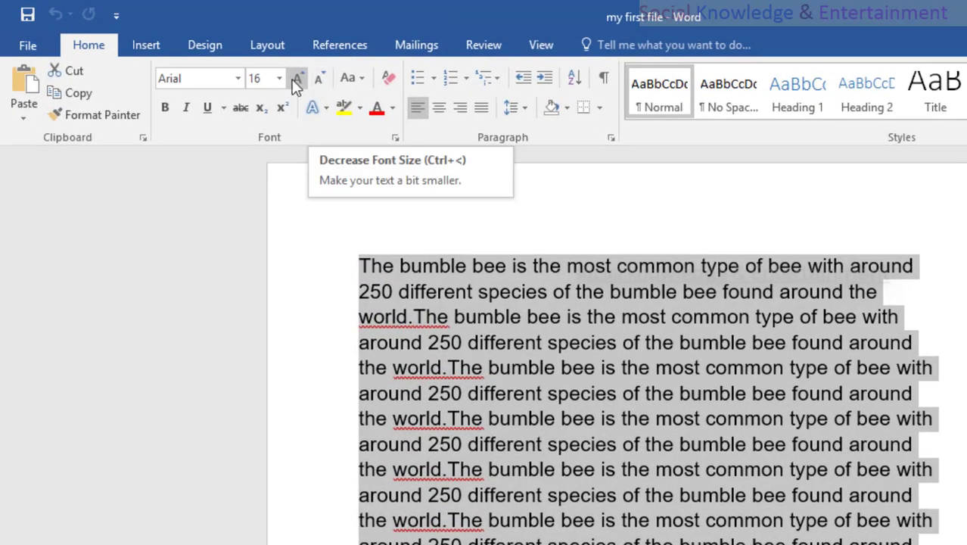
pyautogui.click(279, 78)
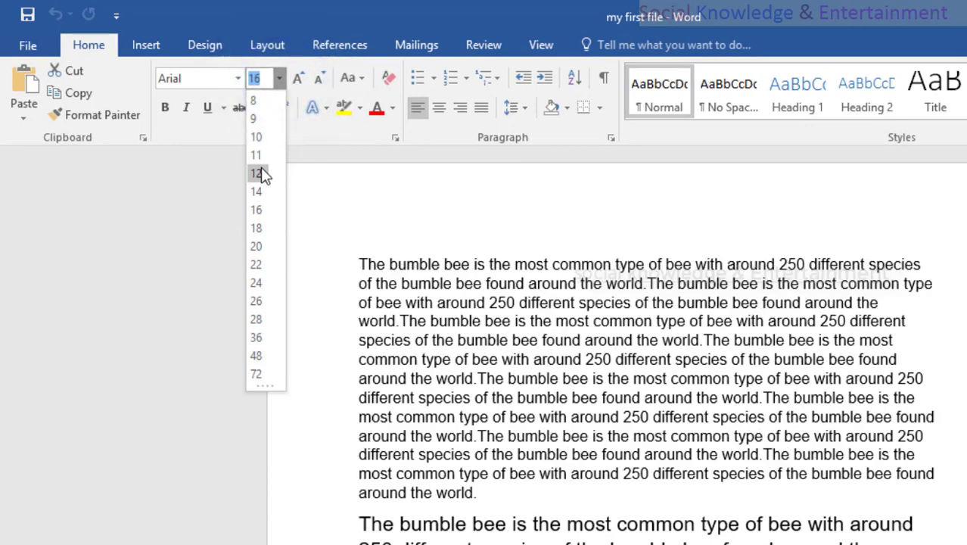
pyautogui.click(258, 173)
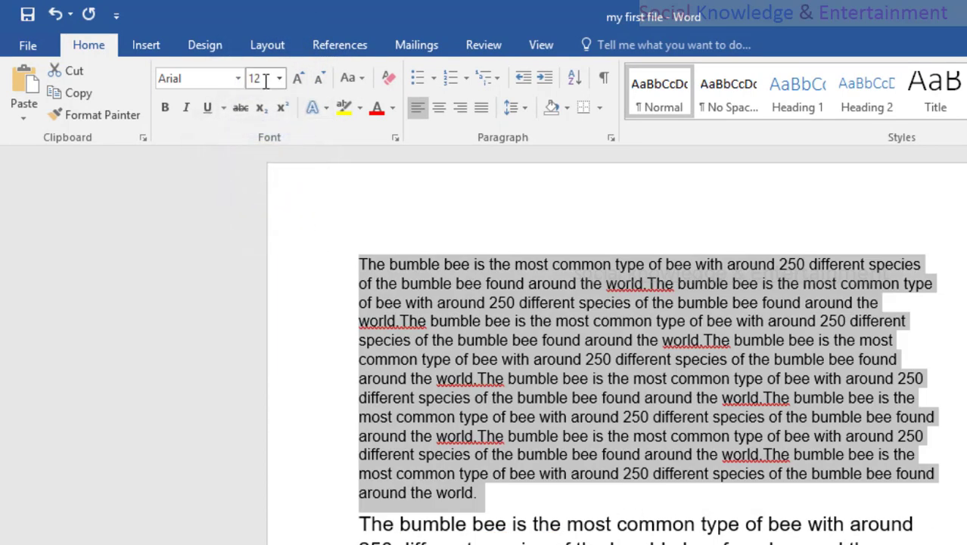
# - Grow the first paragraph's font two steps to 16, and shrink it one step to 14
pyautogui.click(295, 80)
pyautogui.click(298, 81)
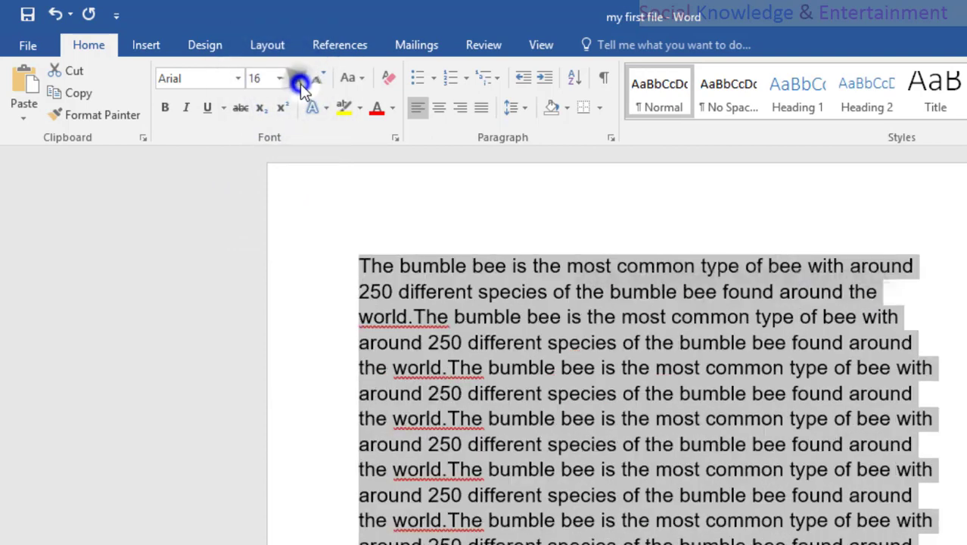
pyautogui.click(318, 80)
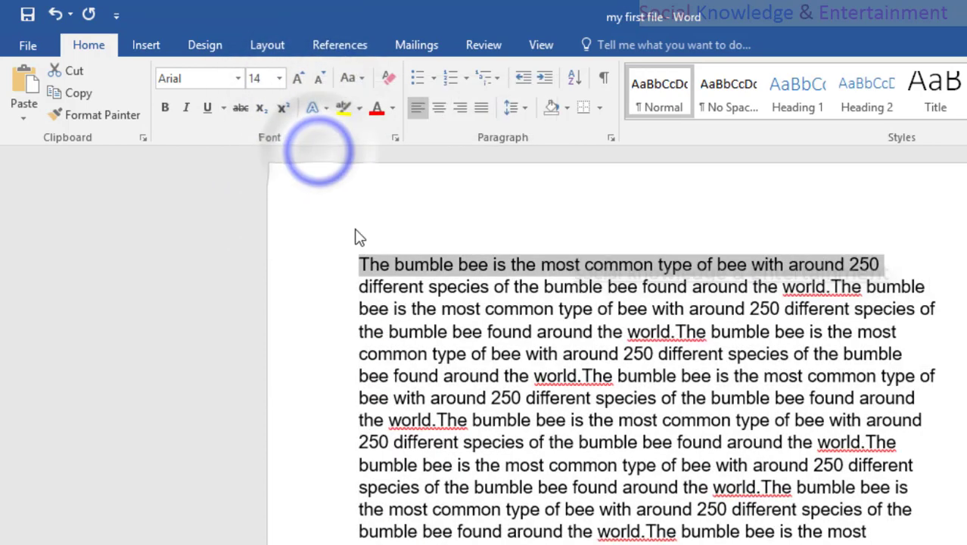
pyautogui.click(355, 235)
pyautogui.scroll(-2, 355, 234)
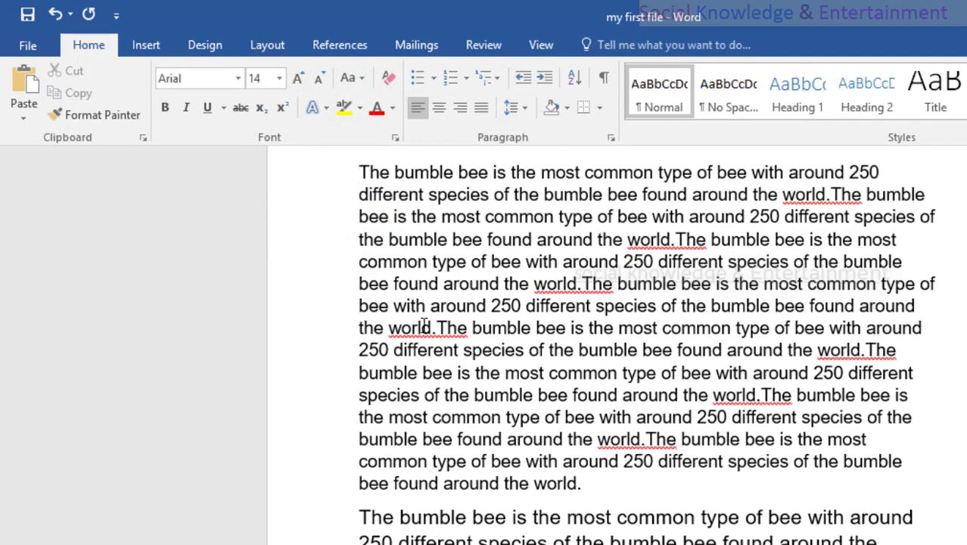
pyautogui.scroll(2, 645, 308)
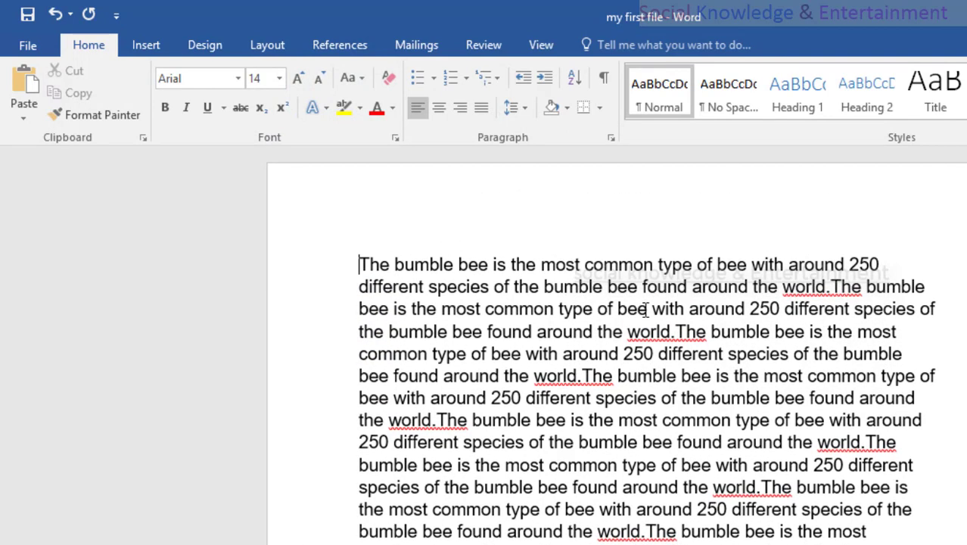
# - Delete all the text in the document, leaving an empty page
pyautogui.click(147, 46)
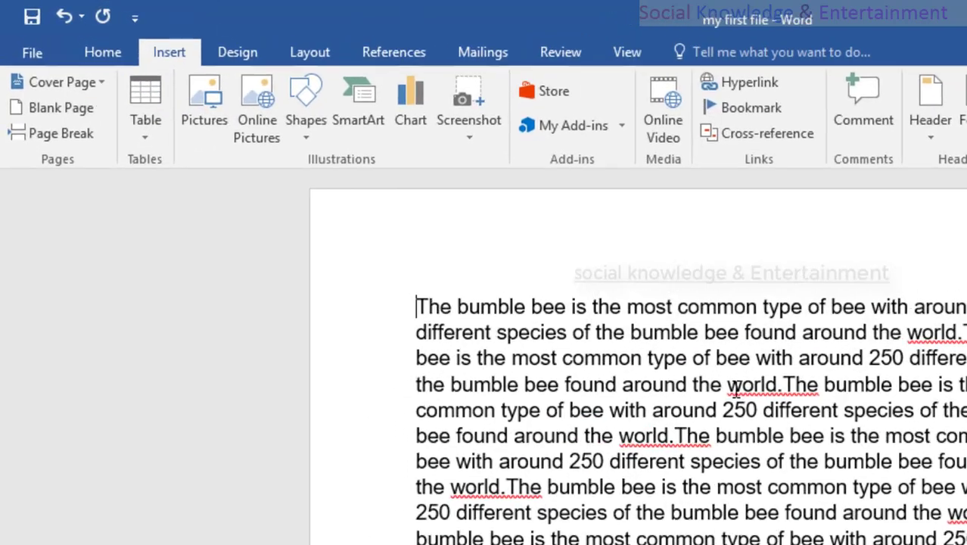
pyautogui.scroll(-5, 735, 387)
pyautogui.scroll(3, 735, 387)
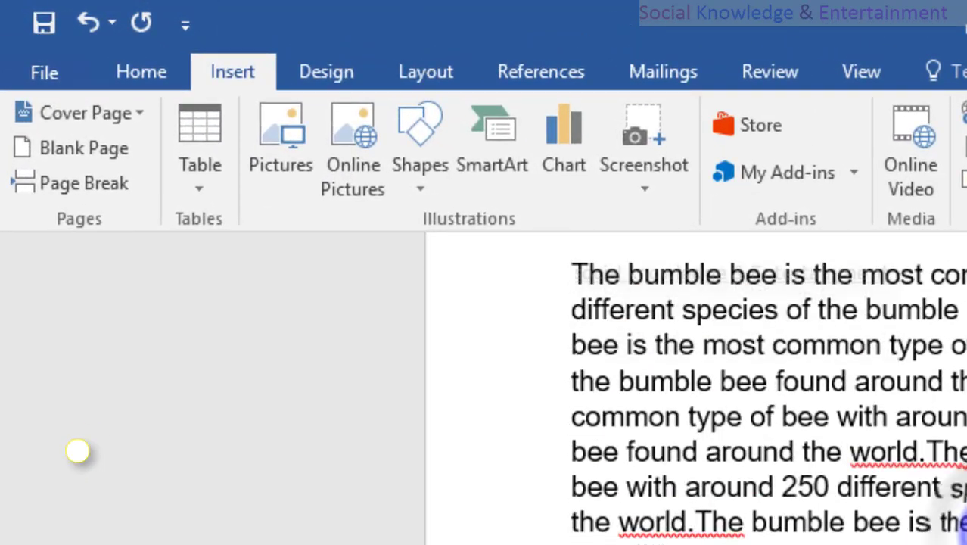
pyautogui.hotkey('ctrl', 'a')
pyautogui.press('Delete')
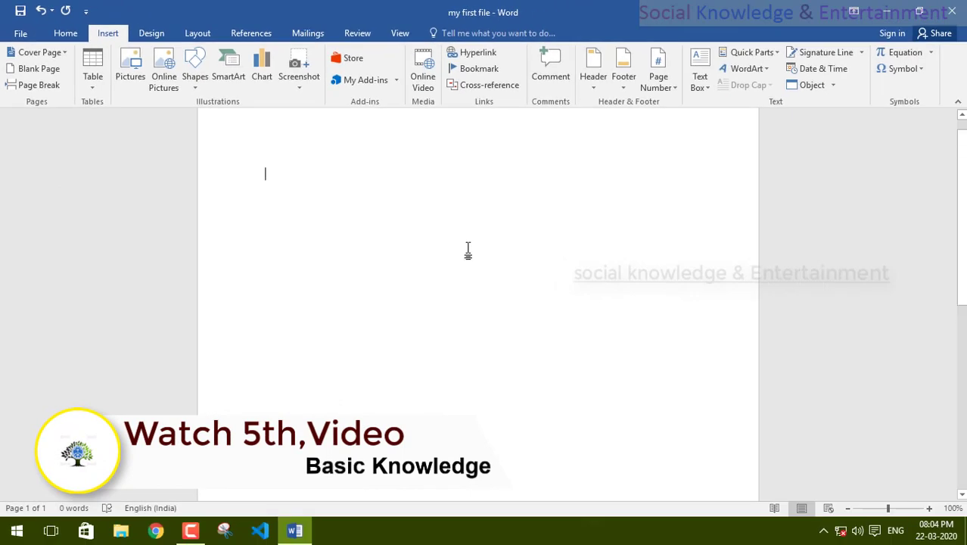
pyautogui.scroll(1, 468, 249)
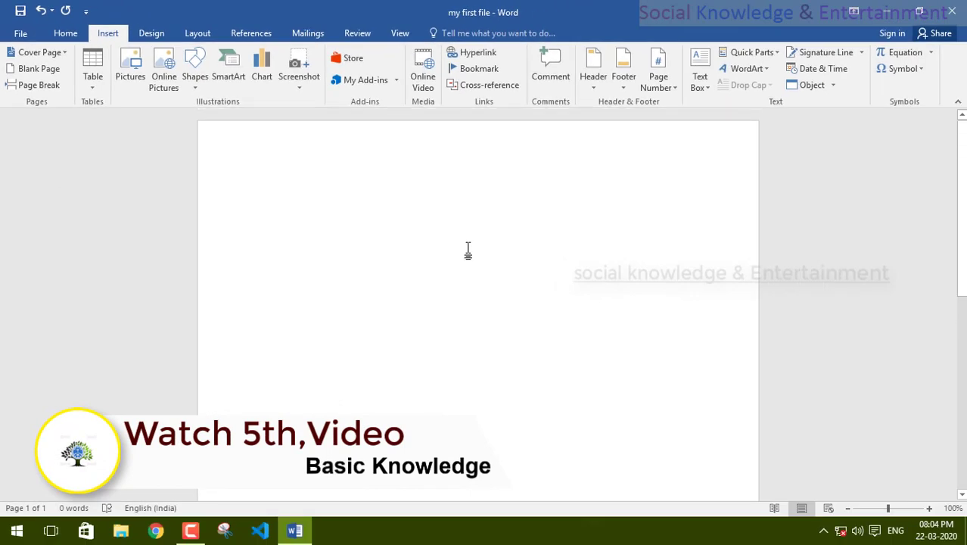
# - Browse the built-in cover pages and insert the Insight 2 cover page from Office.com
pyautogui.click(63, 53)
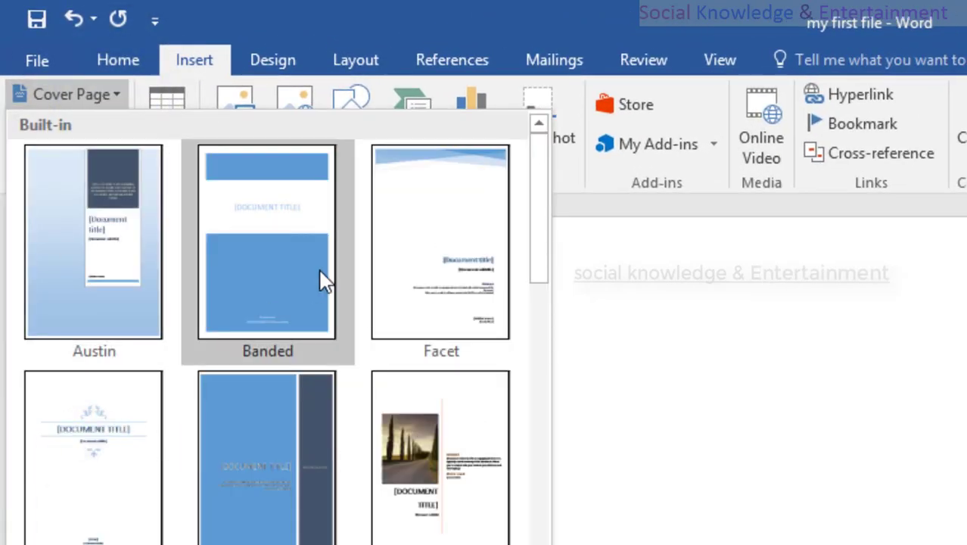
pyautogui.scroll(-5, 317, 269)
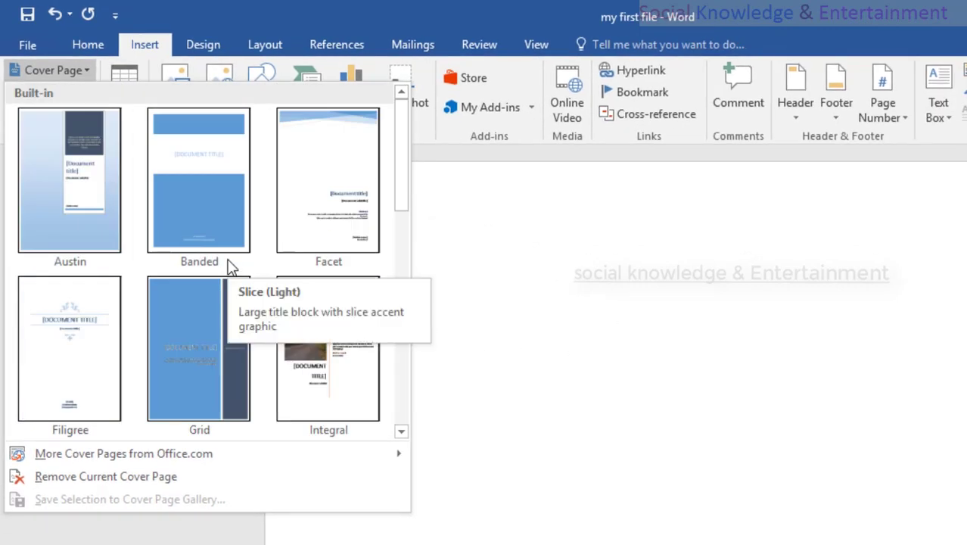
pyautogui.scroll(5, 231, 267)
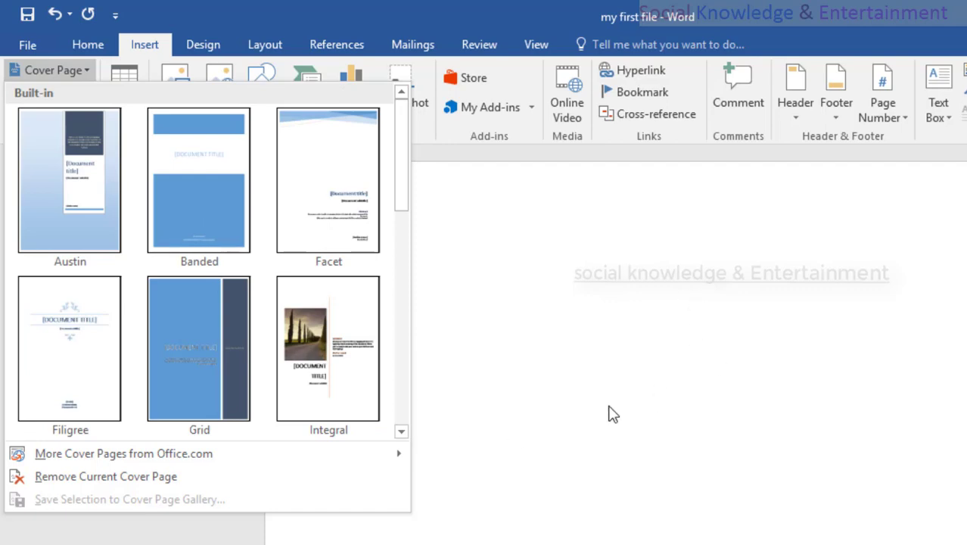
pyautogui.click(250, 453)
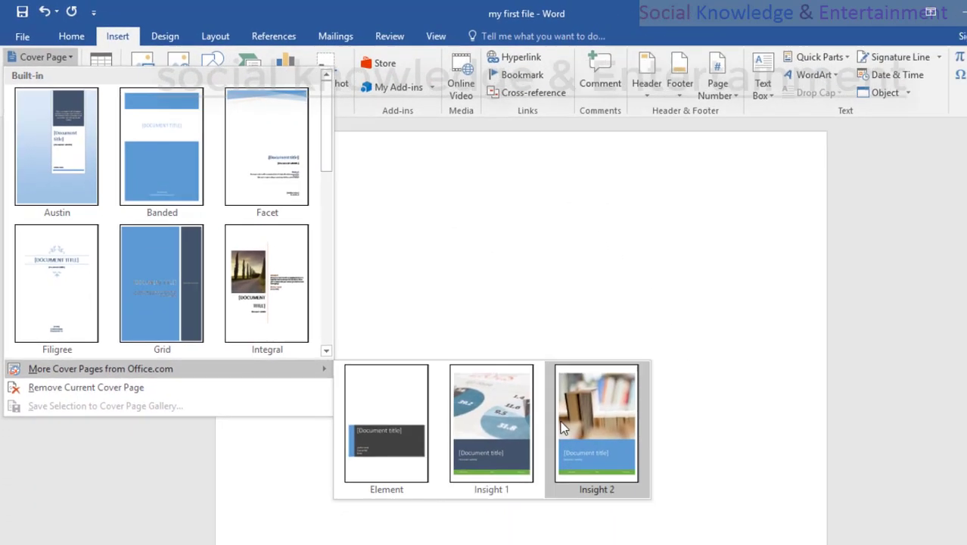
pyautogui.click(697, 517)
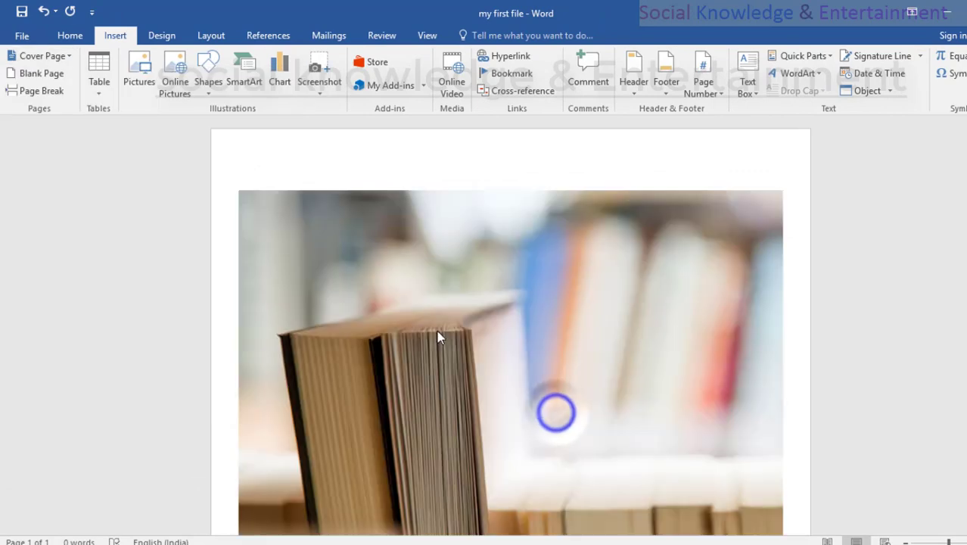
# - Examine the cover page's author, date and course title fields and its book picture
pyautogui.scroll(-10, 629, 320)
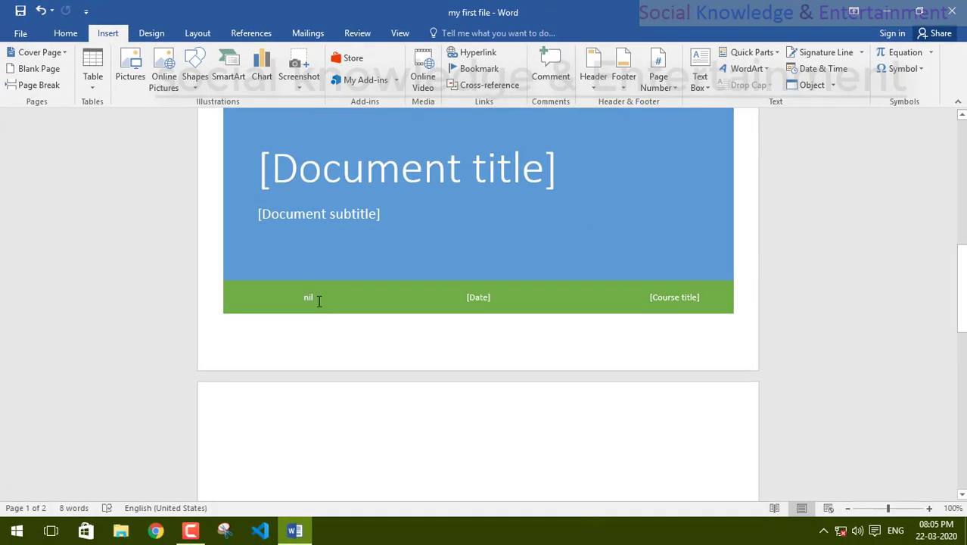
pyautogui.click(317, 298)
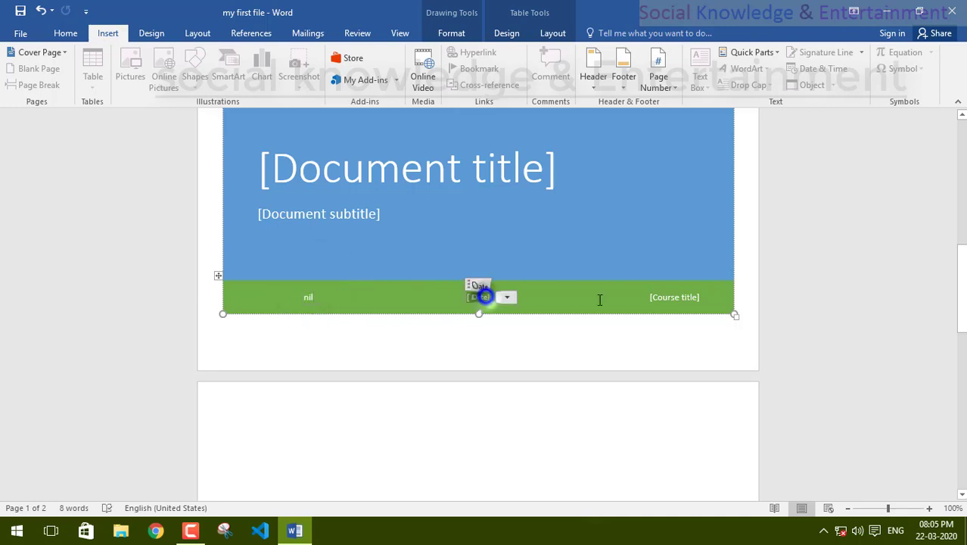
pyautogui.scroll(8, 658, 278)
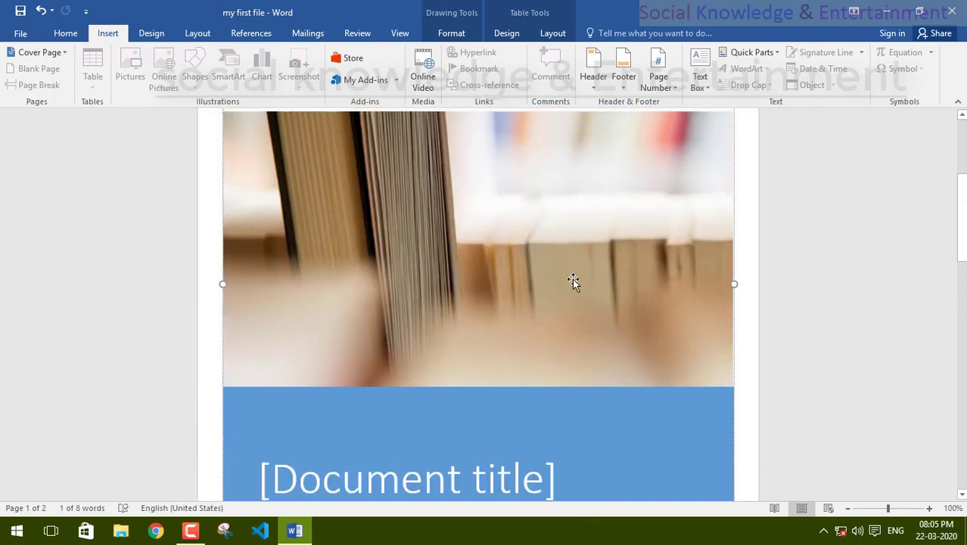
pyautogui.scroll(5, 572, 280)
pyautogui.click(457, 190)
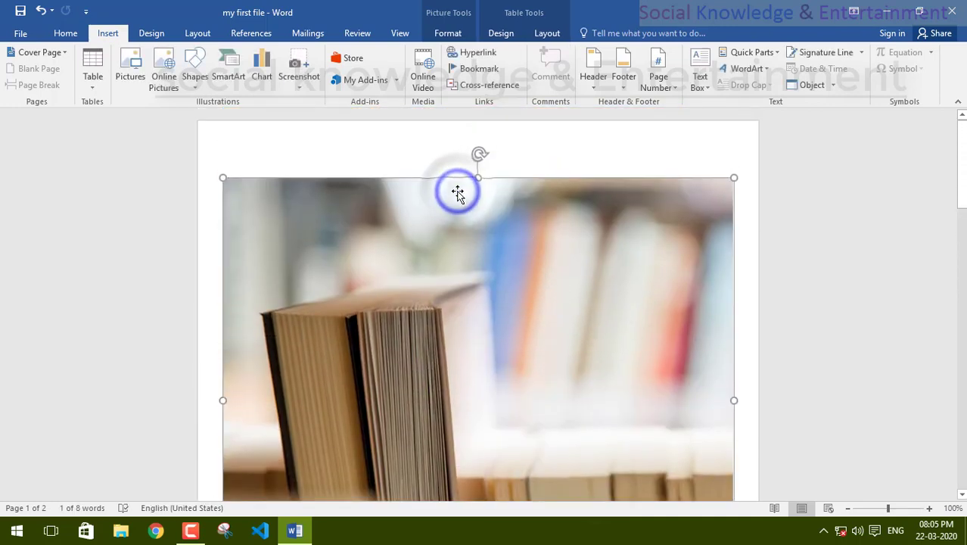
pyautogui.moveTo(444, 212); pyautogui.dragTo(406, 169)
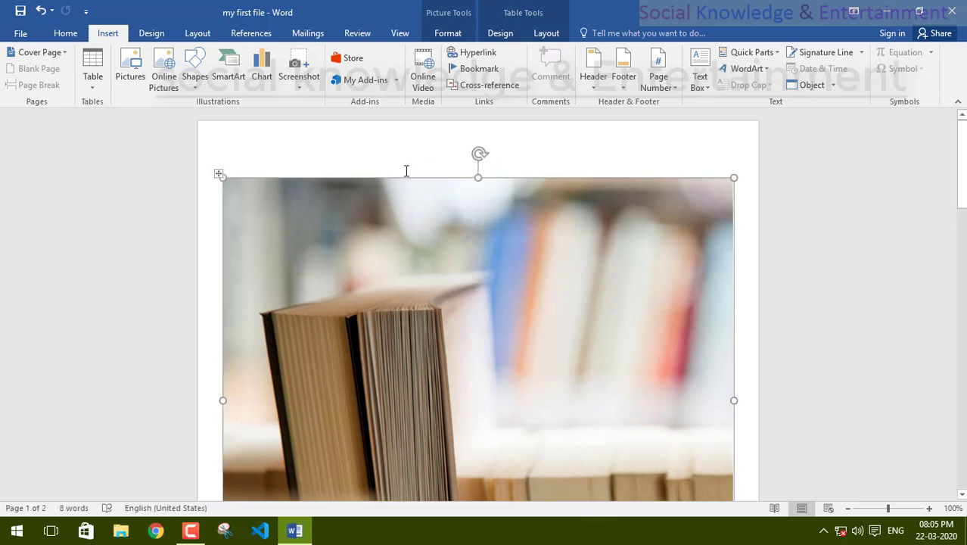
# - Examine the Insight 2 cover page's picture and its document title and subtitle fields
pyautogui.click(402, 168)
pyautogui.scroll(-2, 394, 216)
pyautogui.click(394, 215)
pyautogui.scroll(-5, 394, 216)
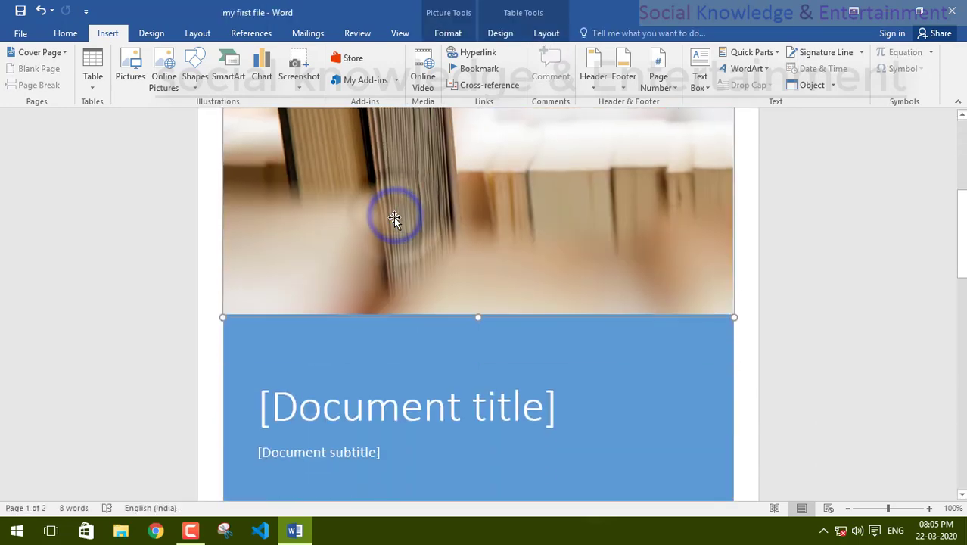
pyautogui.click(356, 280)
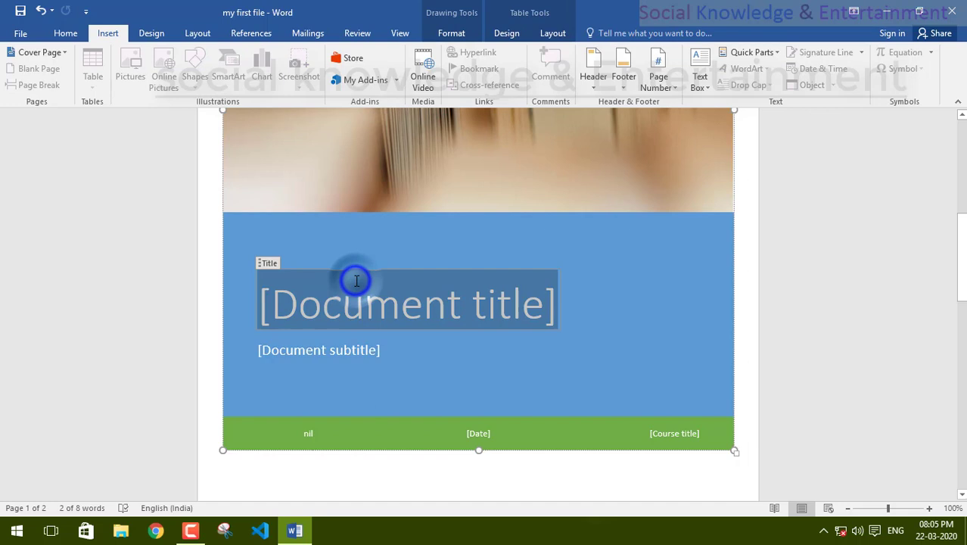
pyautogui.click(552, 253)
pyautogui.click(647, 268)
pyautogui.click(405, 384)
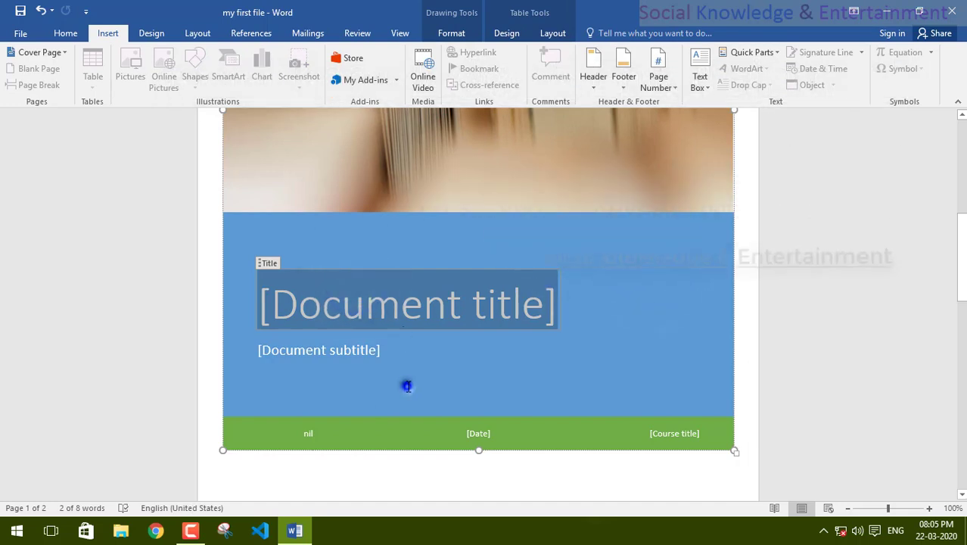
pyautogui.scroll(8, 413, 392)
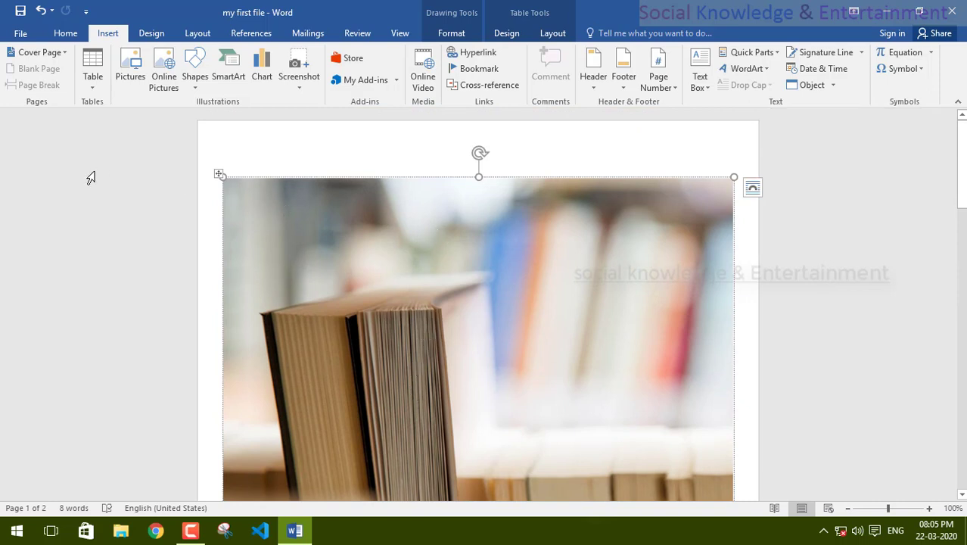
# - Undo the Insight 2 cover page insertion and insert the built-in Integral cover page
pyautogui.click(42, 9)
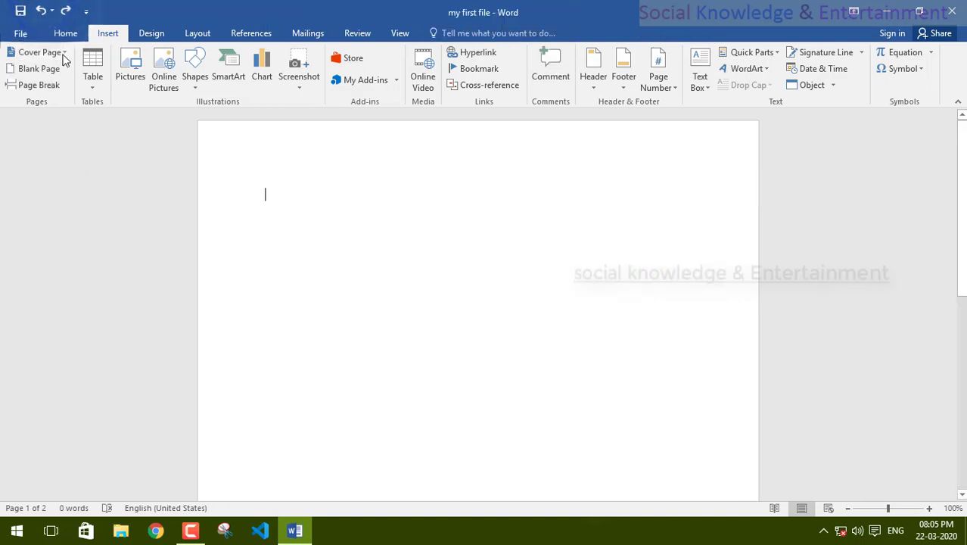
pyautogui.click(46, 52)
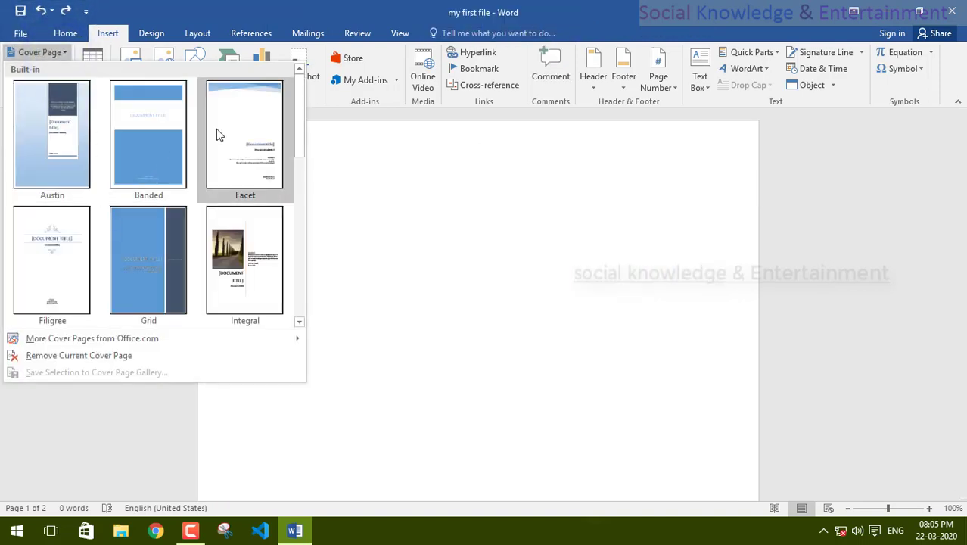
pyautogui.click(224, 246)
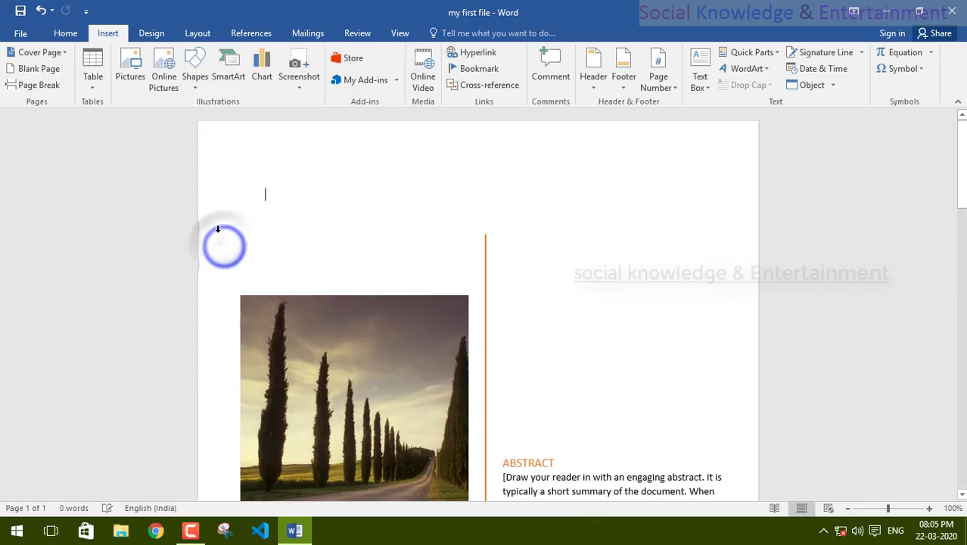
# - Examine the Integral cover page's picture, document title, subtitle, author and abstract fields
pyautogui.scroll(-6, 597, 351)
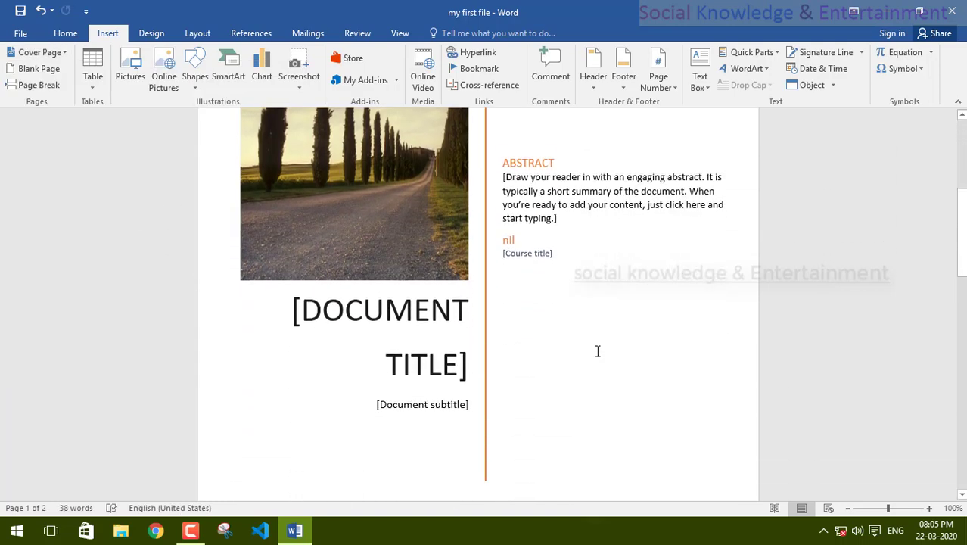
pyautogui.scroll(3, 492, 314)
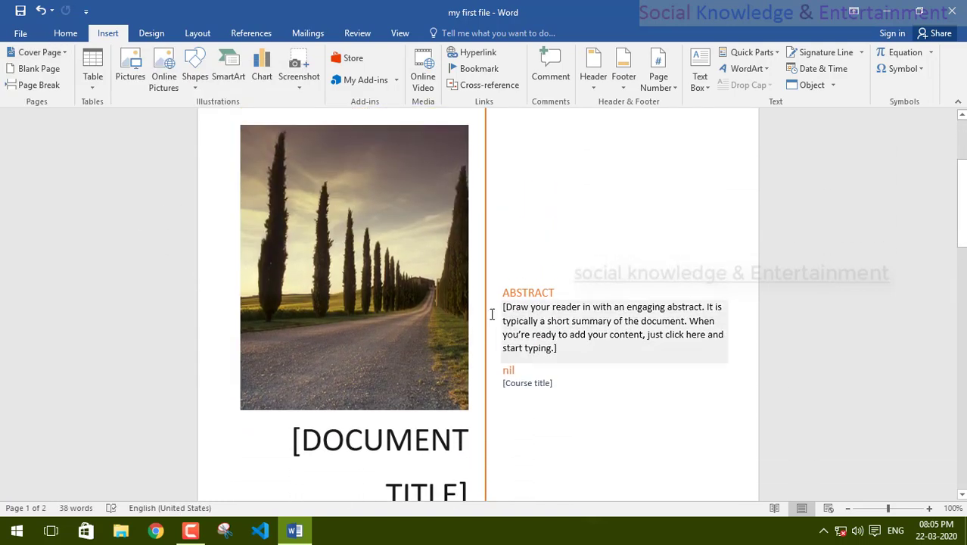
pyautogui.click(407, 248)
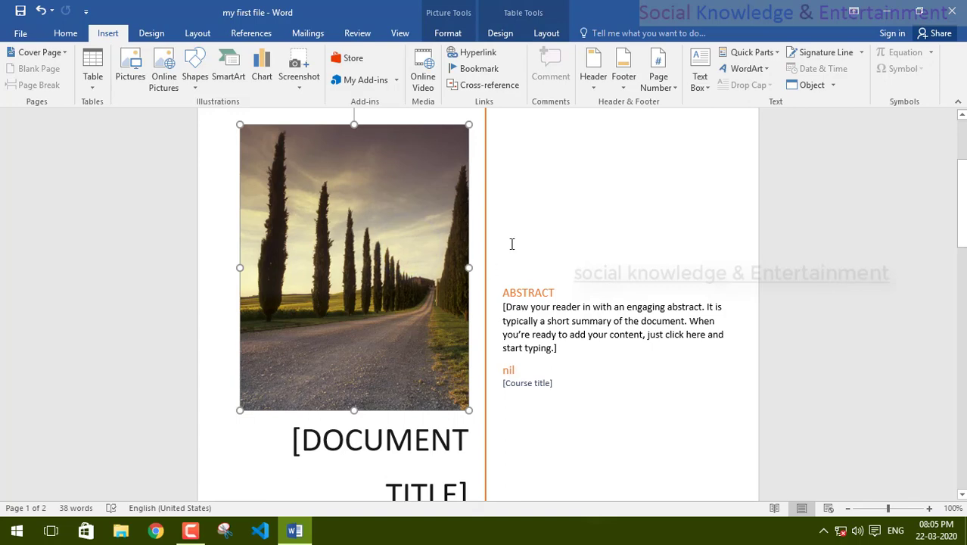
pyautogui.scroll(-5, 325, 317)
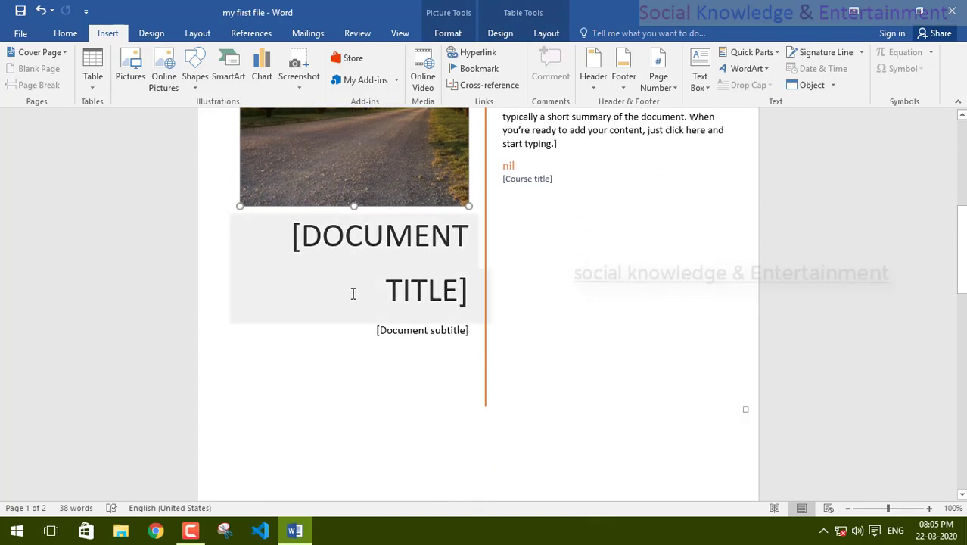
pyautogui.click(382, 244)
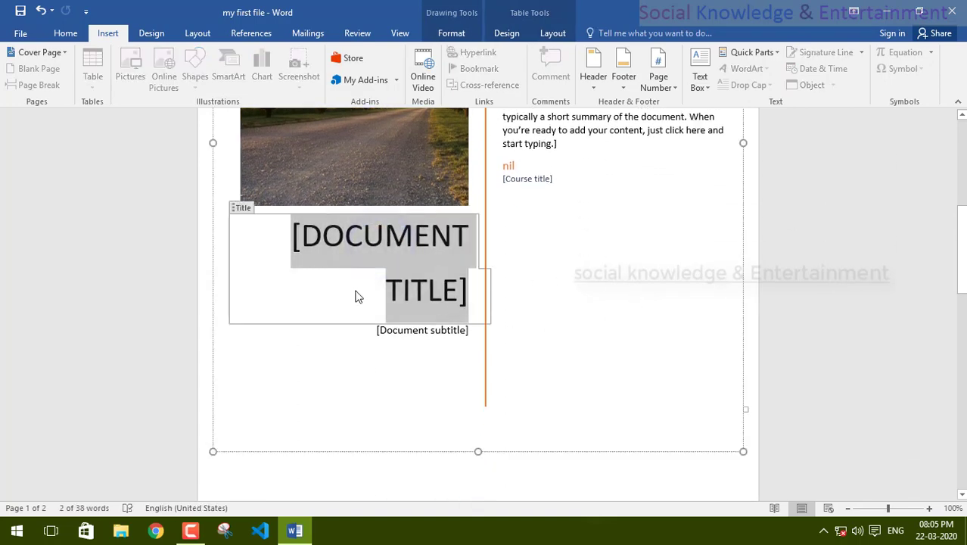
pyautogui.click(438, 338)
pyautogui.scroll(3, 568, 322)
pyautogui.click(570, 305)
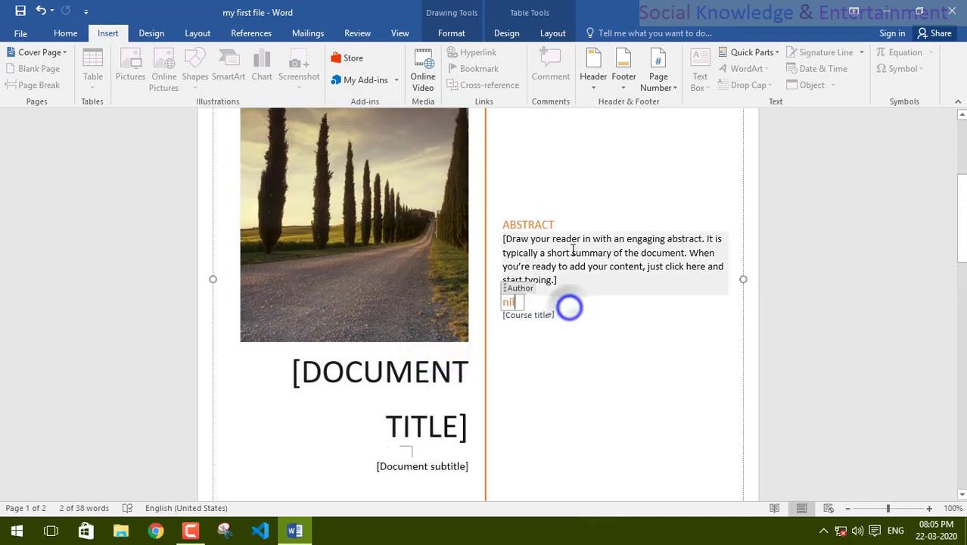
pyautogui.click(570, 244)
pyautogui.scroll(3, 573, 242)
pyautogui.click(571, 240)
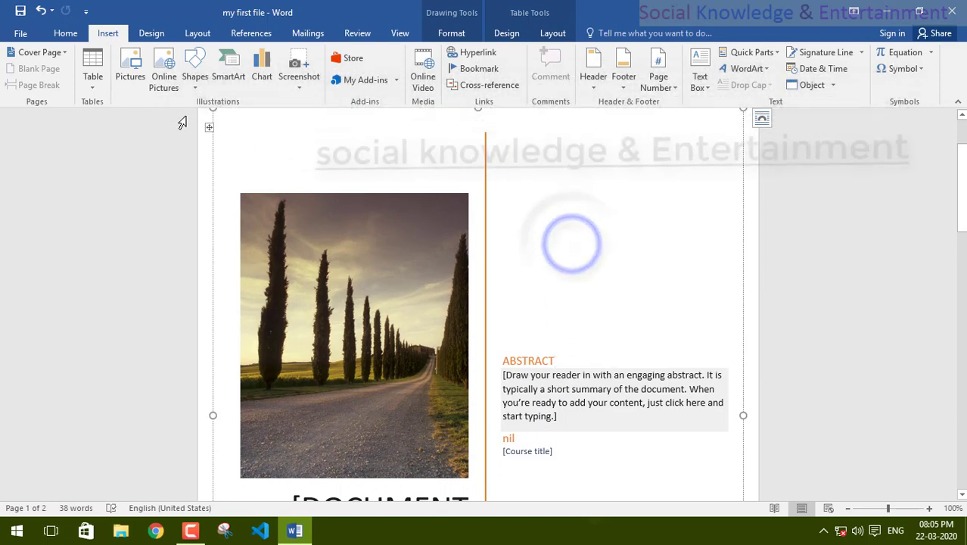
# - Undo the Integral cover page insertion and insert a blank page in the empty document
pyautogui.click(41, 10)
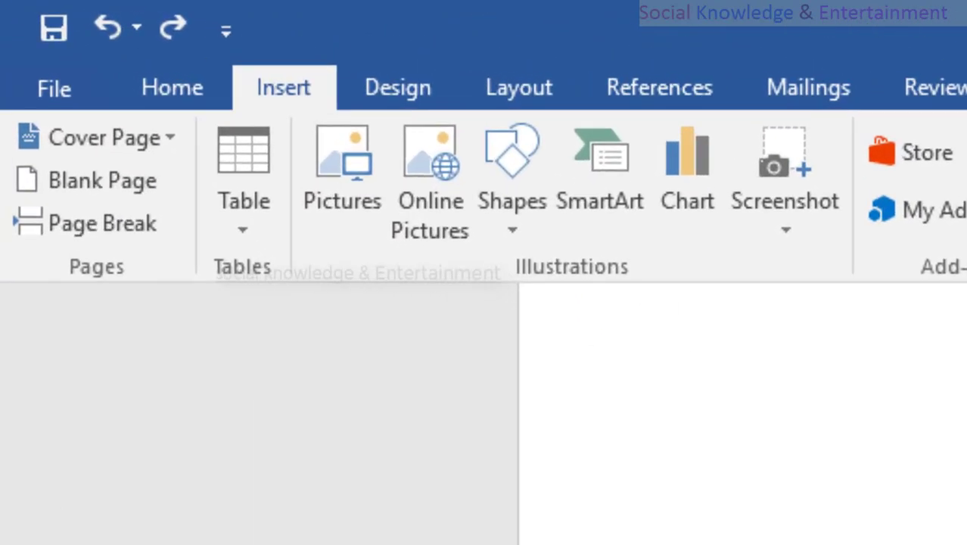
pyautogui.scroll(1, 742, 413)
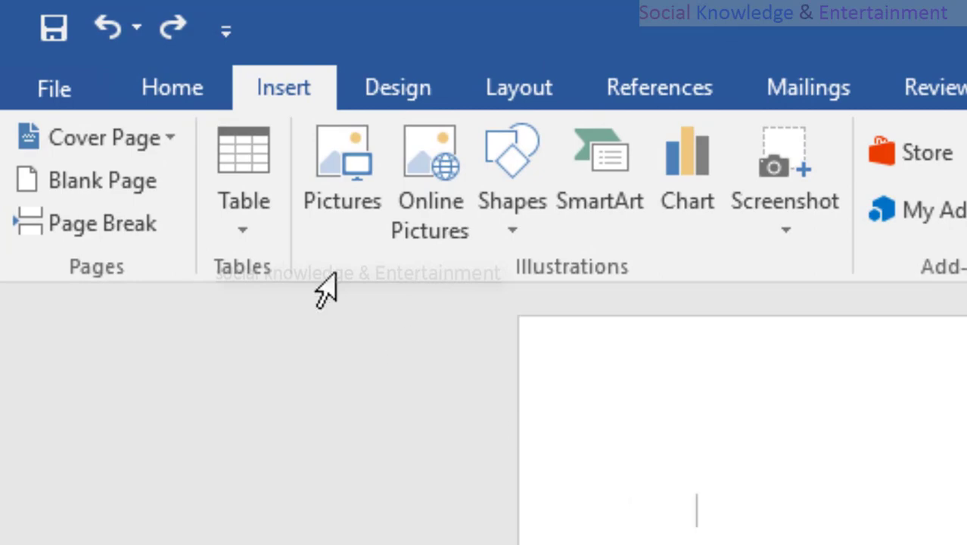
pyautogui.click(123, 186)
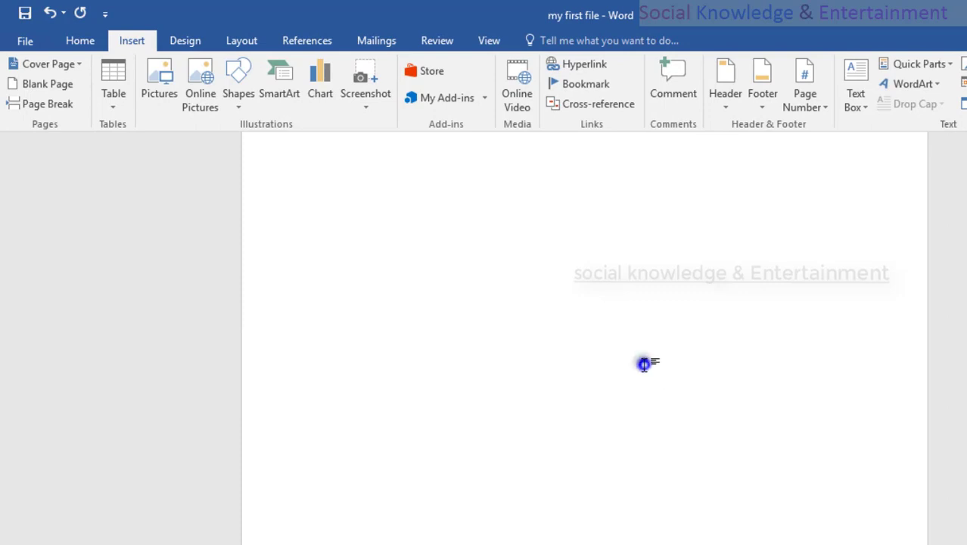
pyautogui.rightClick(642, 363)
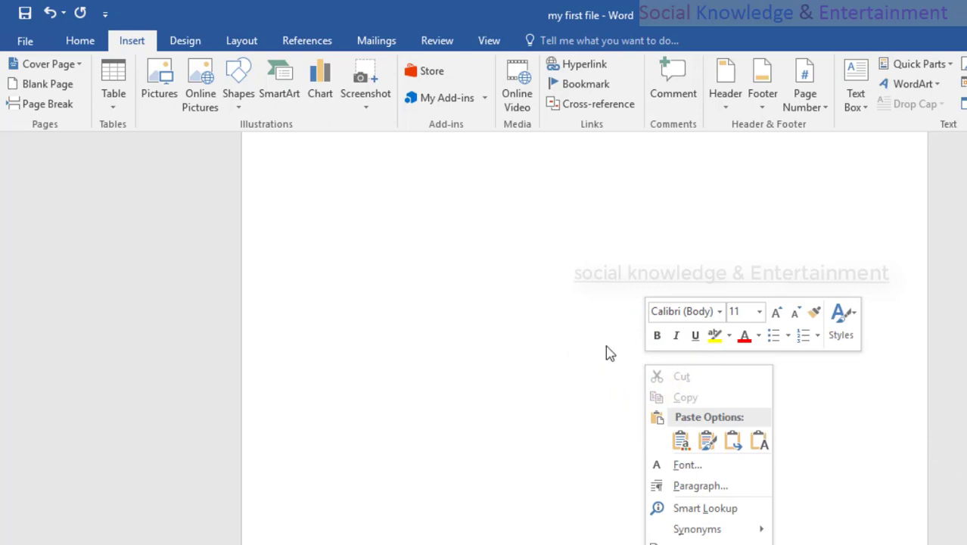
pyautogui.click(730, 263)
pyautogui.click(527, 314)
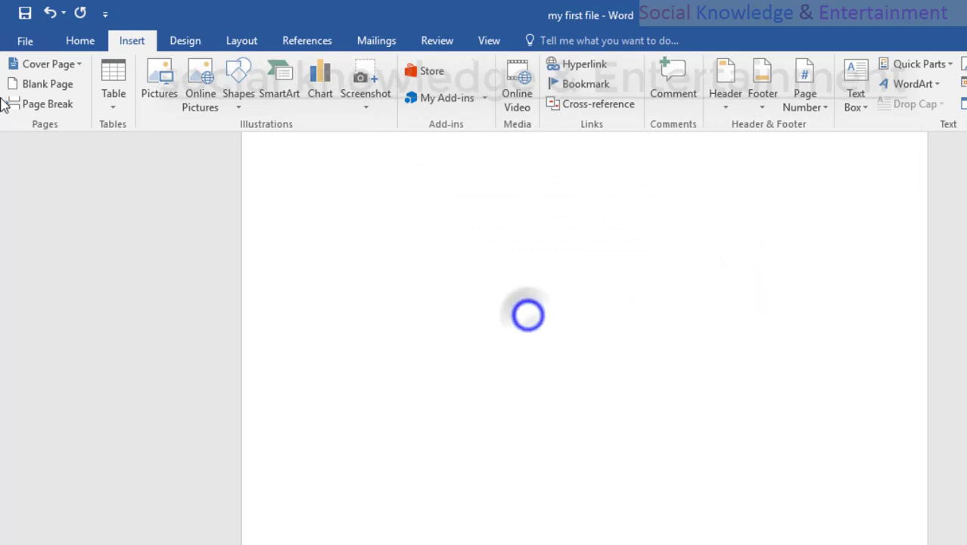
# - Insert another blank page and look through the document's empty pages
pyautogui.click(51, 84)
pyautogui.scroll(12, 711, 333)
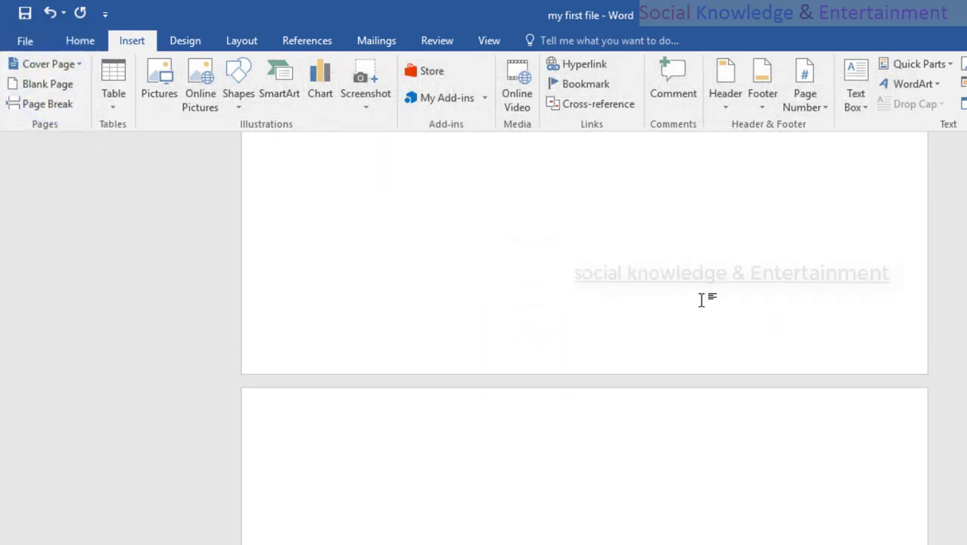
pyautogui.scroll(-5, 659, 217)
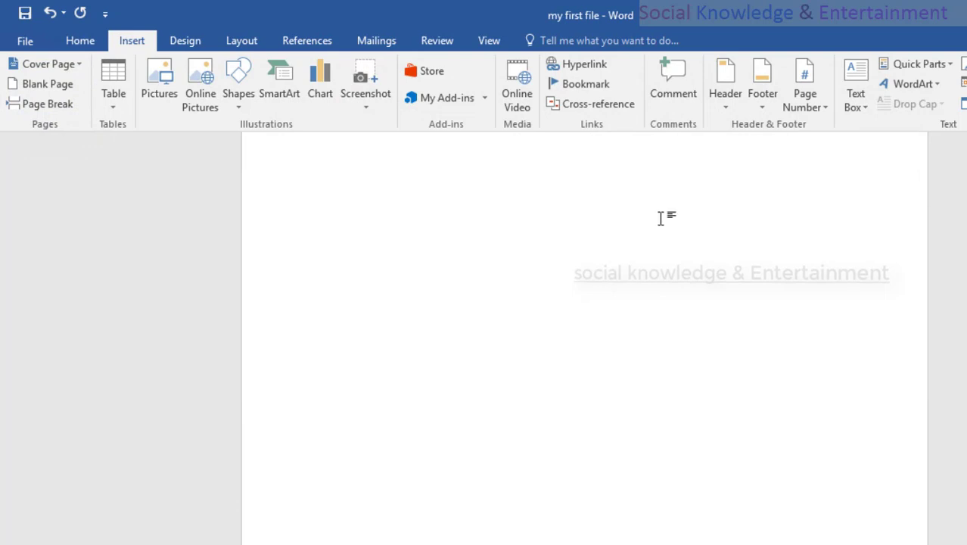
pyautogui.scroll(-2, 660, 217)
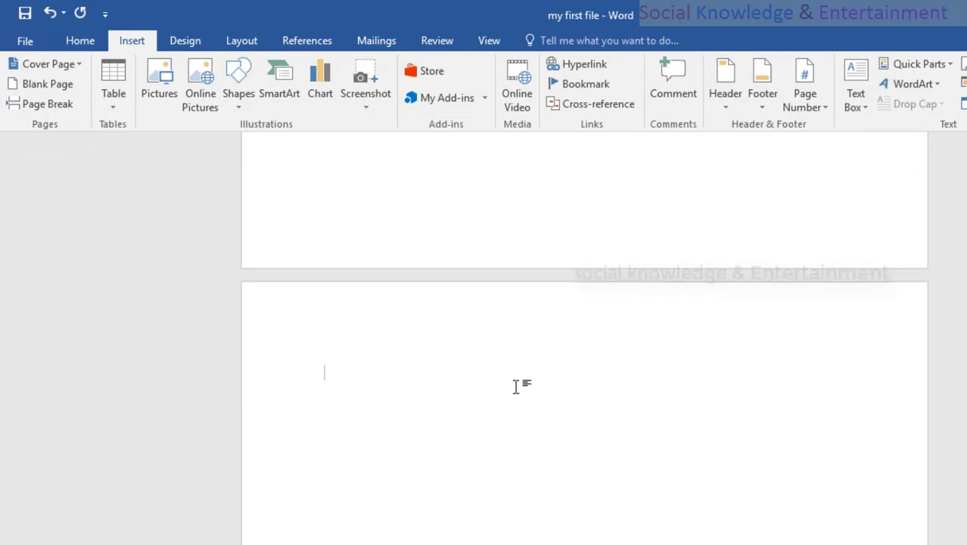
pyautogui.scroll(-3, 515, 387)
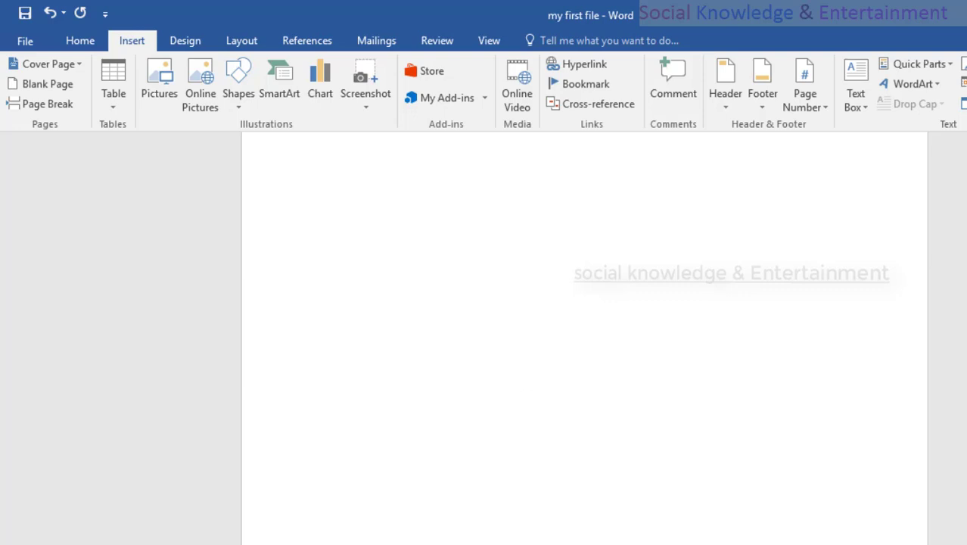
pyautogui.scroll(1, 924, 407)
pyautogui.scroll(-1, 924, 408)
pyautogui.scroll(1, 923, 407)
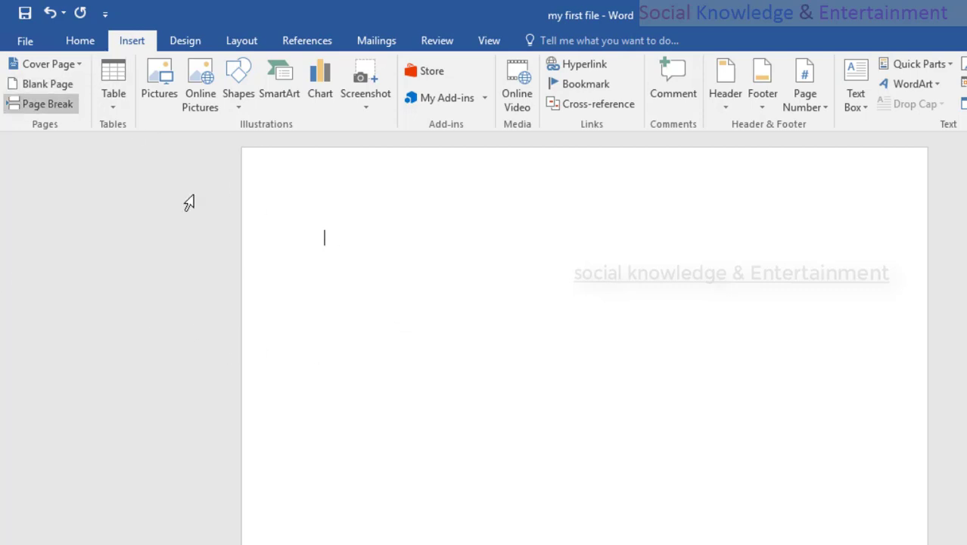
# - Insert a page break at the cursor, and undo that insertion
pyautogui.click(68, 104)
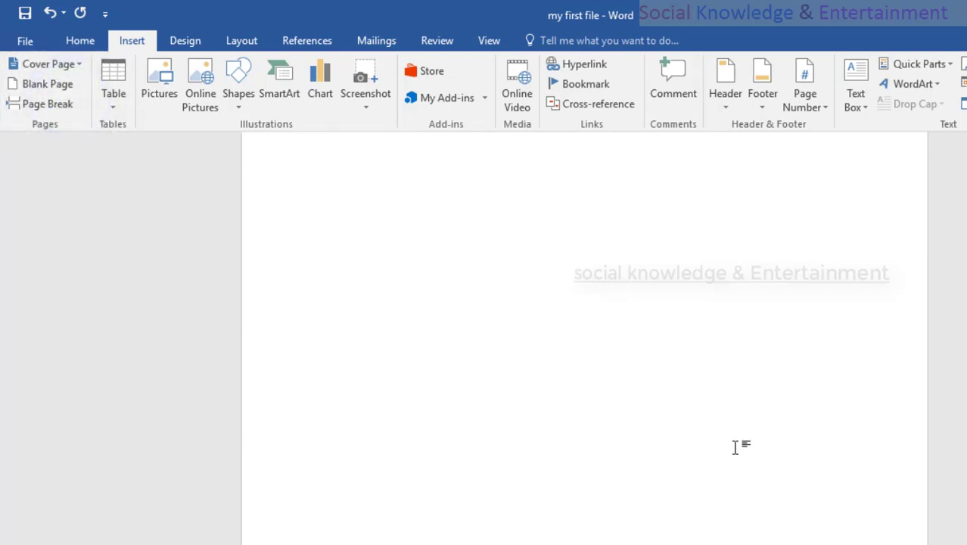
pyautogui.scroll(10, 734, 447)
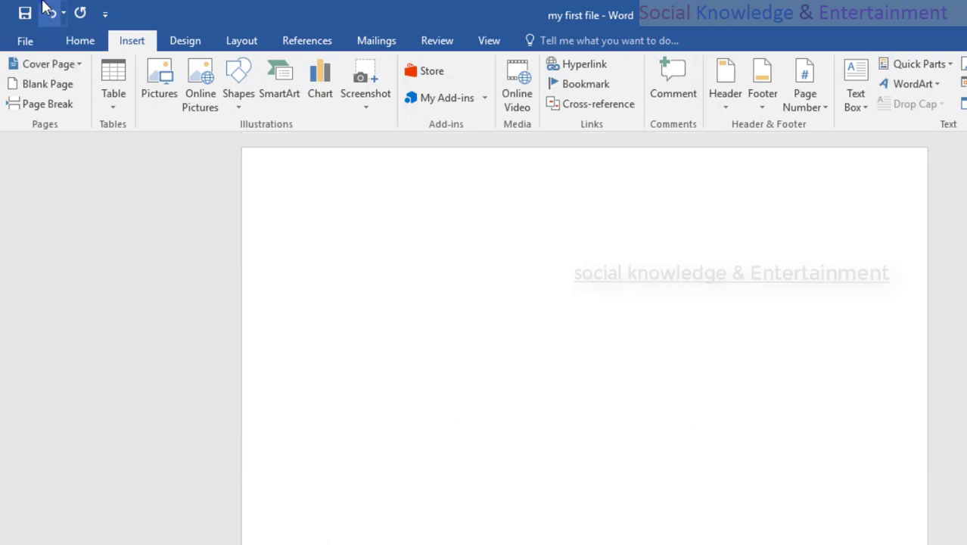
pyautogui.click(12, 17)
pyautogui.click(418, 380)
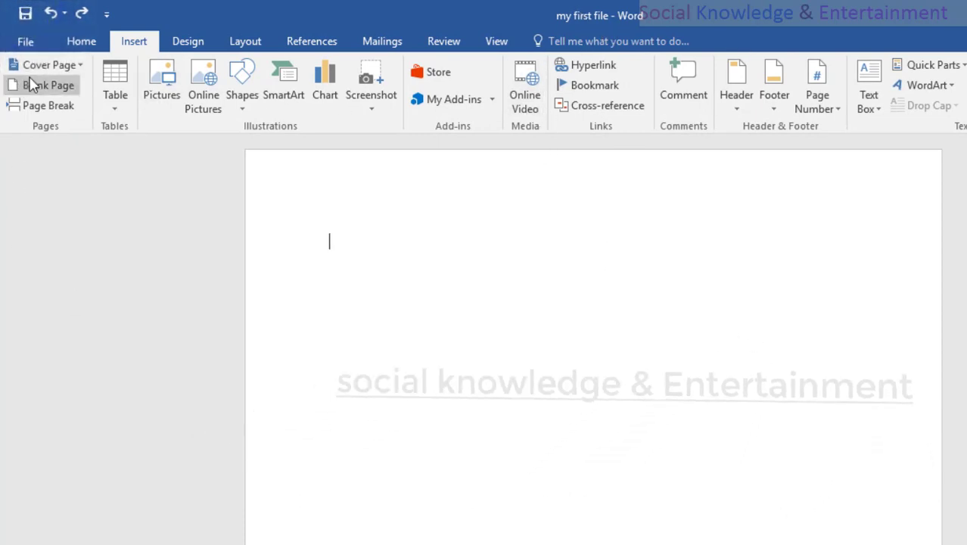
# - Insert a table with one column and one row, and enter Hello in its cell
pyautogui.click(118, 111)
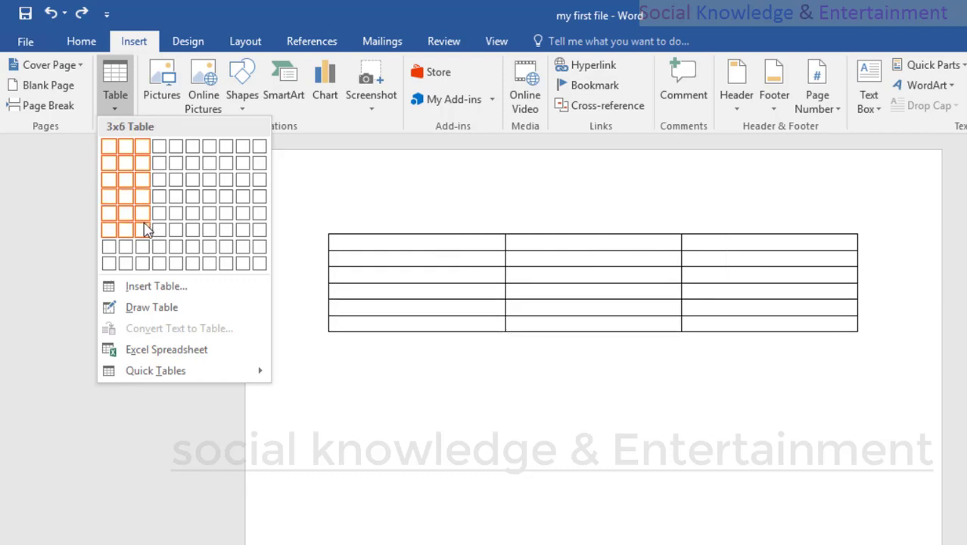
pyautogui.click(109, 148)
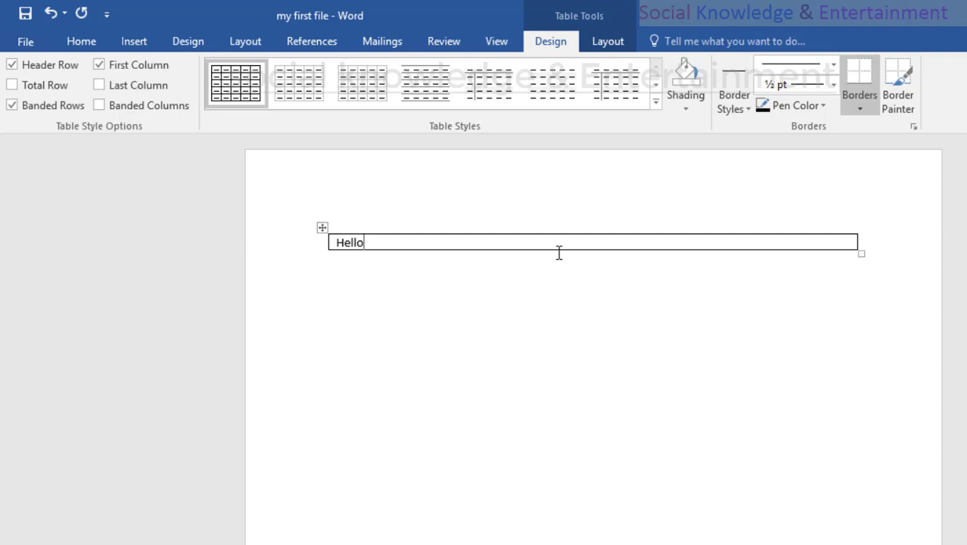
pyautogui.click(742, 377)
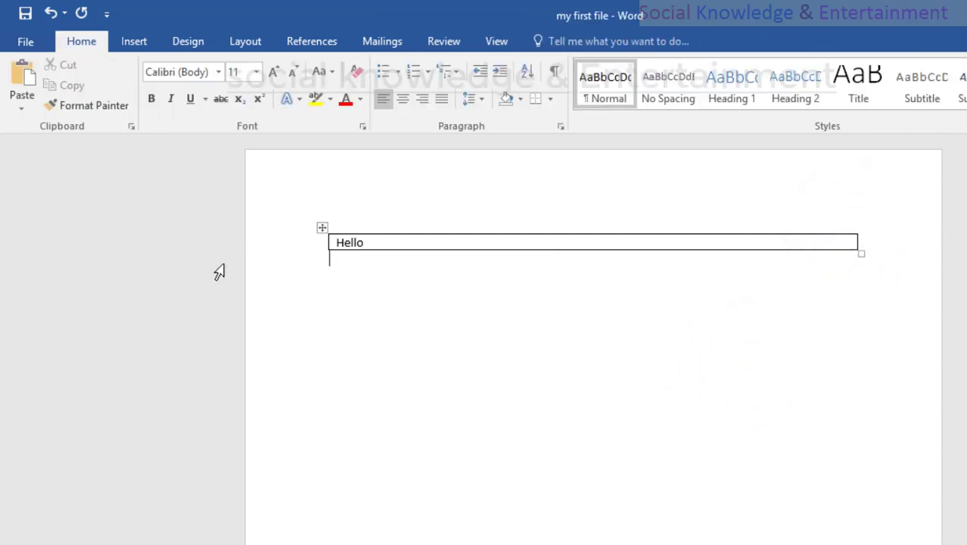
# - Make the word Hello in the table cell bold, grow its font size to 18 and centre it
pyautogui.doubleClick(362, 243)
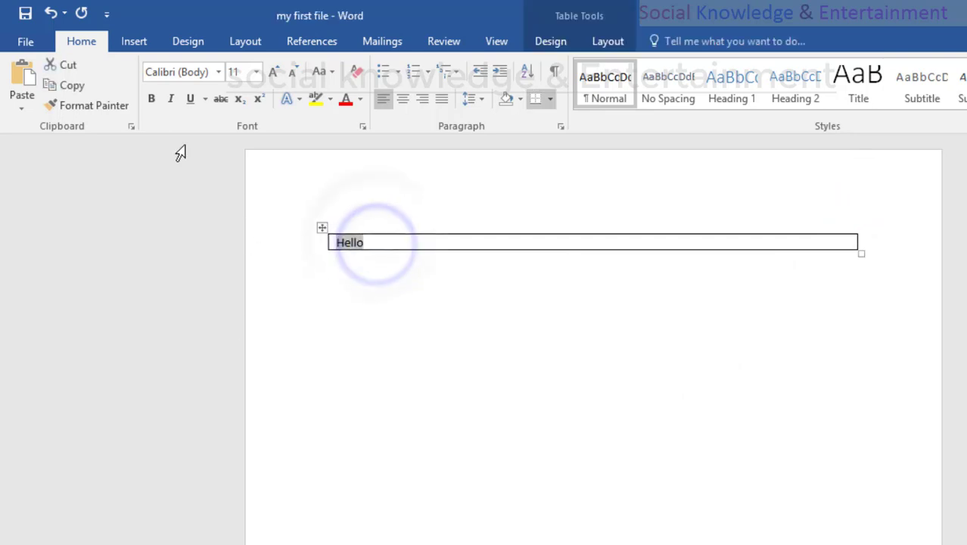
pyautogui.click(152, 101)
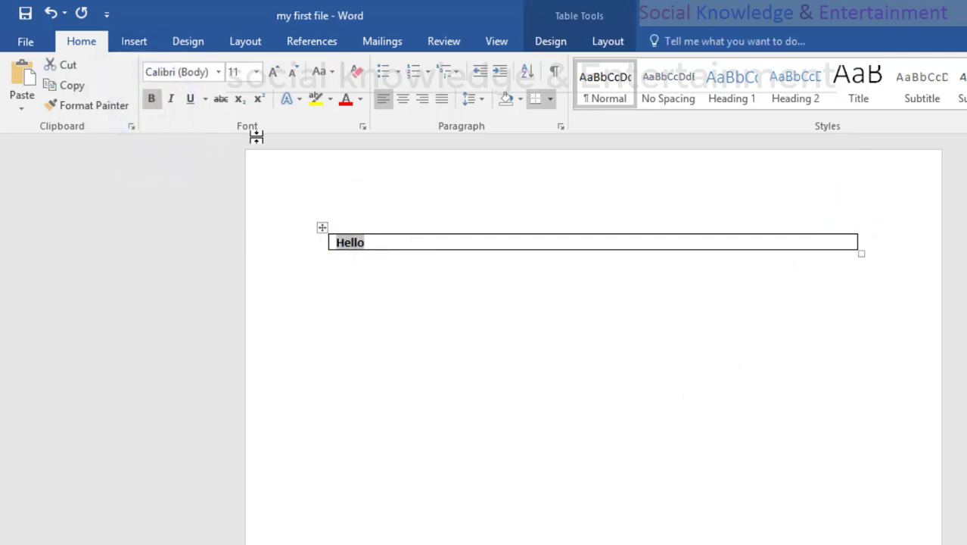
pyautogui.click(273, 71)
pyautogui.click(273, 71)
pyautogui.click(273, 71)
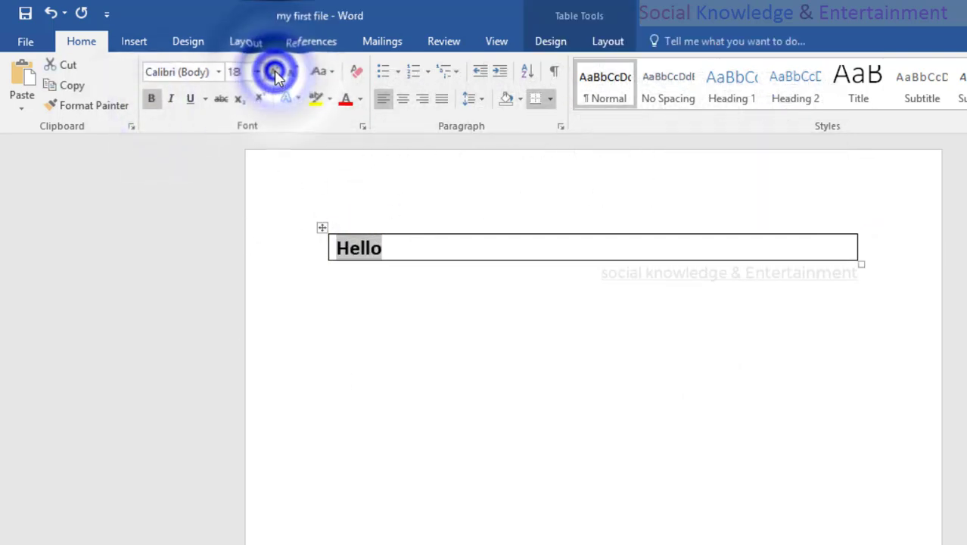
pyautogui.click(273, 71)
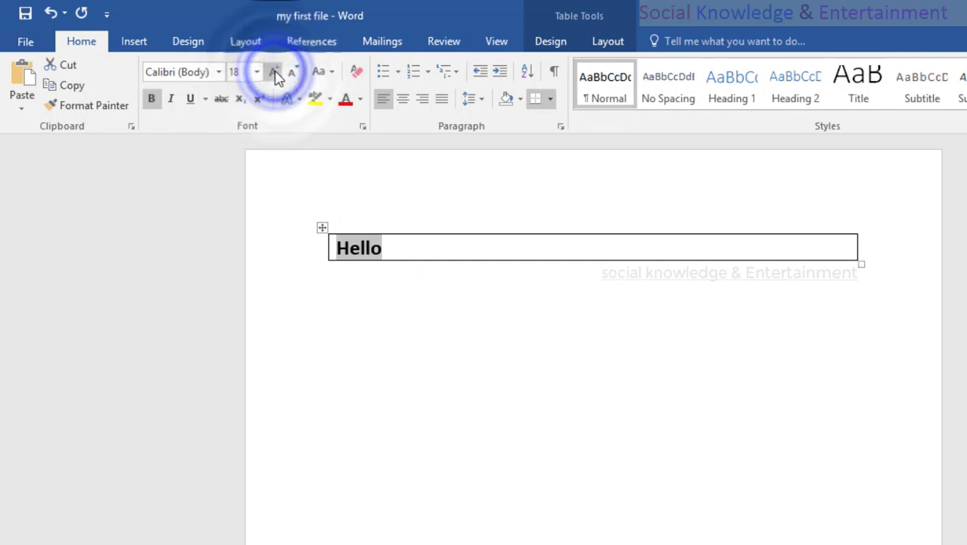
pyautogui.click(405, 104)
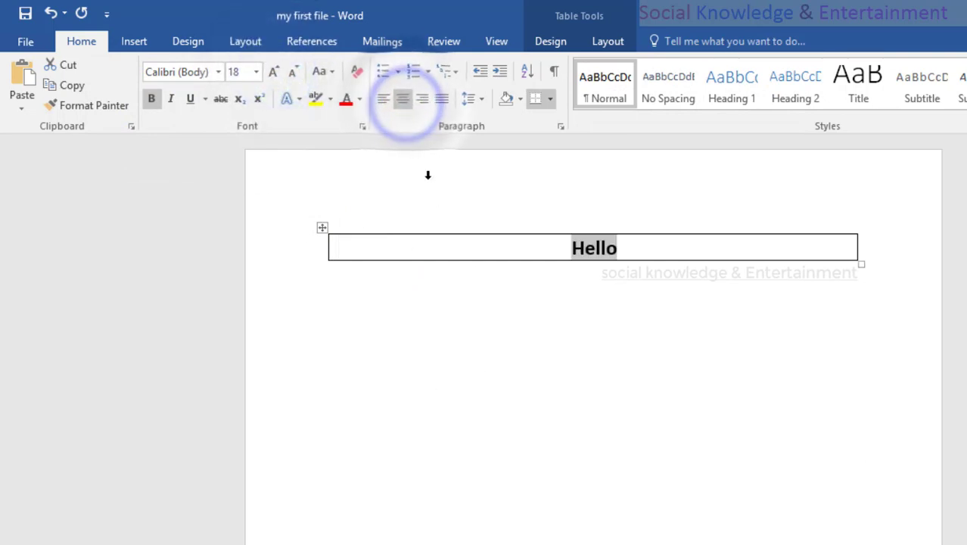
# - Try left, right and justified alignment on the word Hello in the table cell, and return it to centred
pyautogui.click(384, 103)
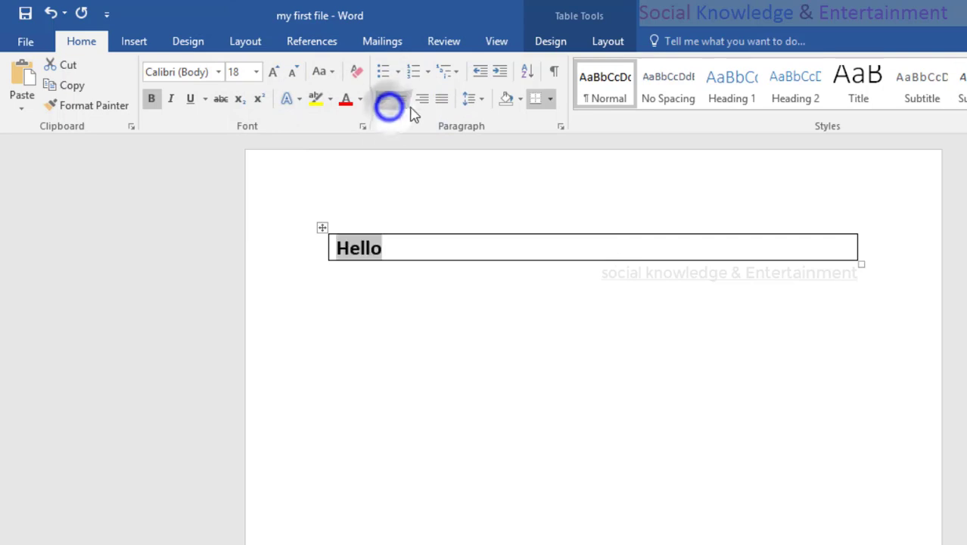
pyautogui.click(421, 103)
pyautogui.click(403, 103)
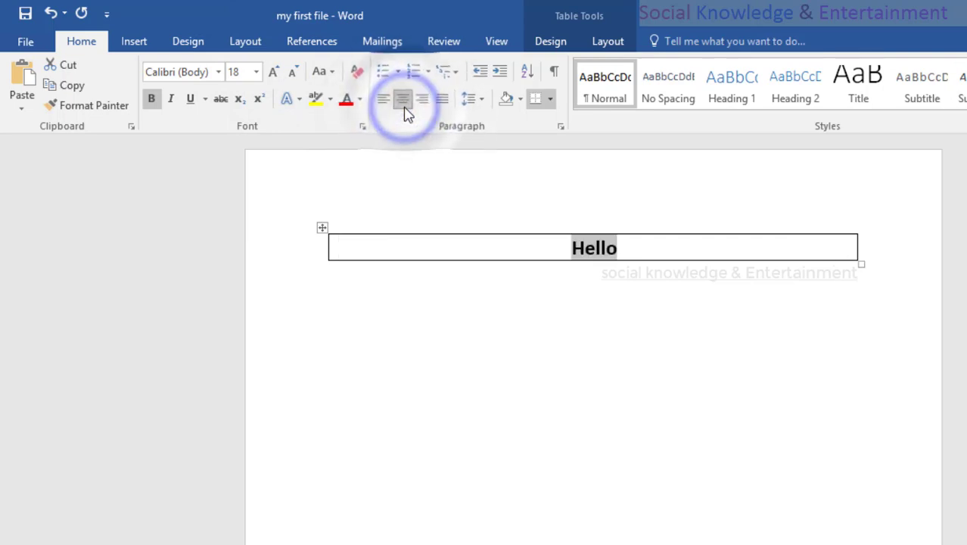
pyautogui.click(443, 102)
pyautogui.click(404, 105)
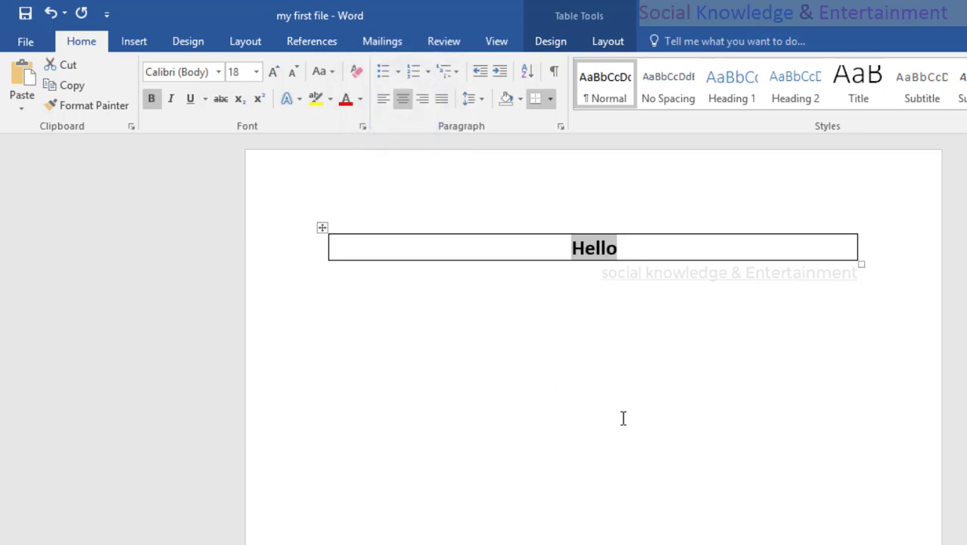
# - Change the font colour of the word Hello in the table cell to red
pyautogui.click(330, 103)
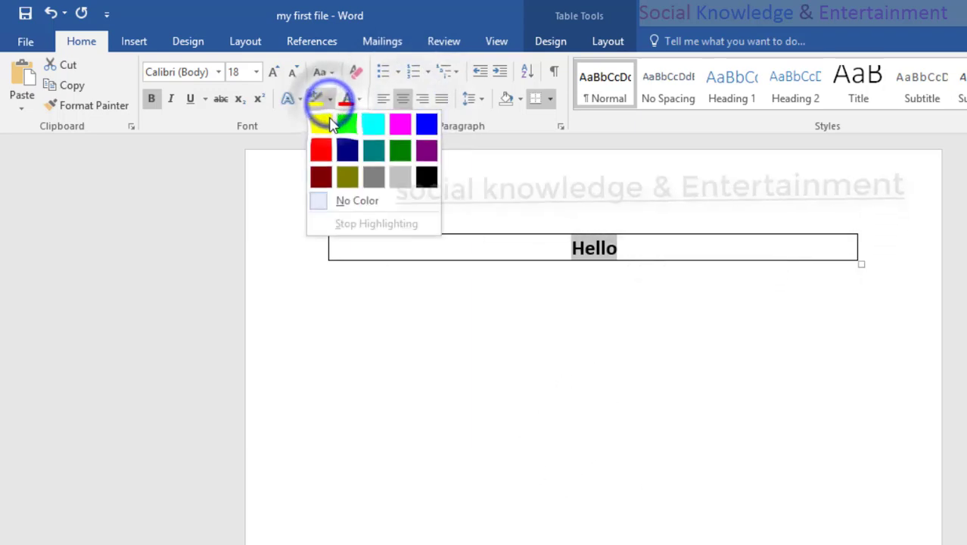
pyautogui.click(437, 370)
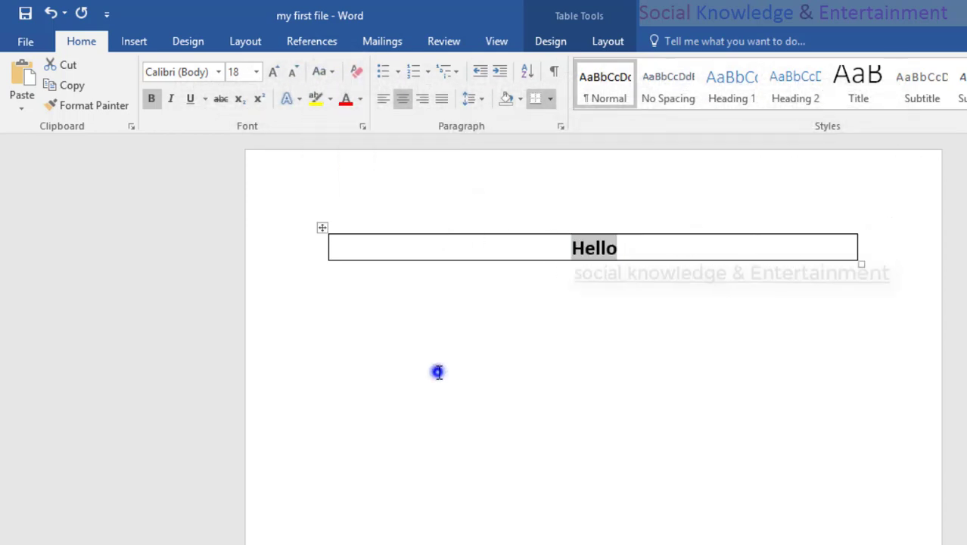
pyautogui.click(366, 100)
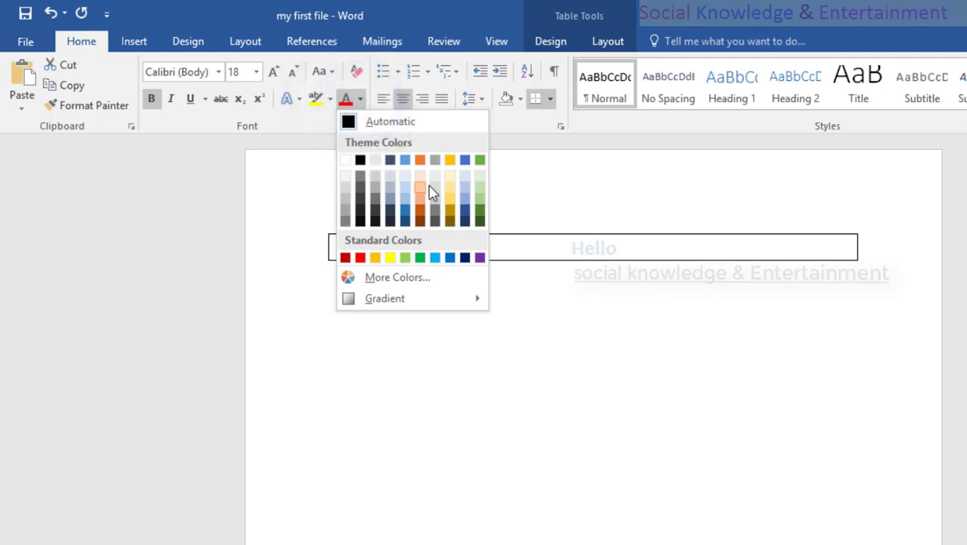
pyautogui.click(360, 258)
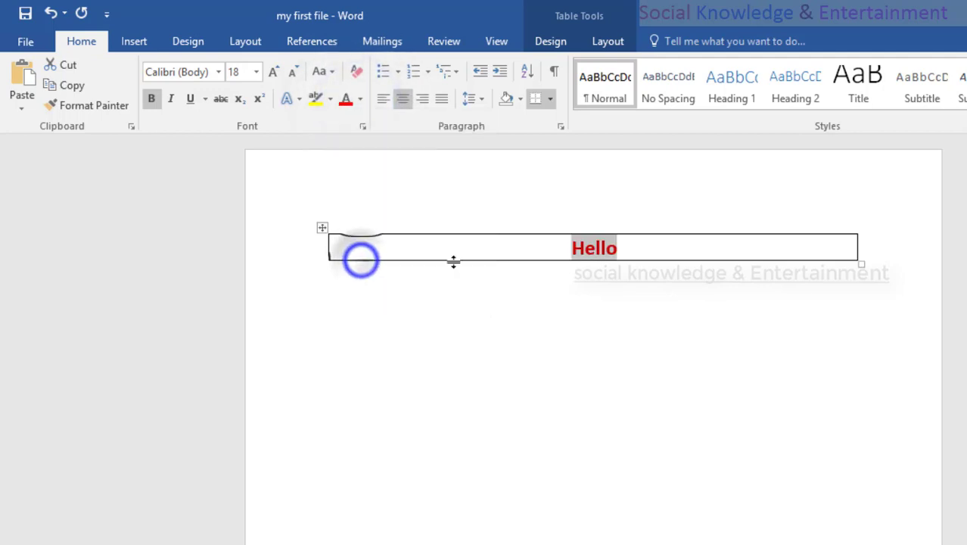
# - Shade the table cell containing Hello with a light gold theme colour
pyautogui.click(550, 43)
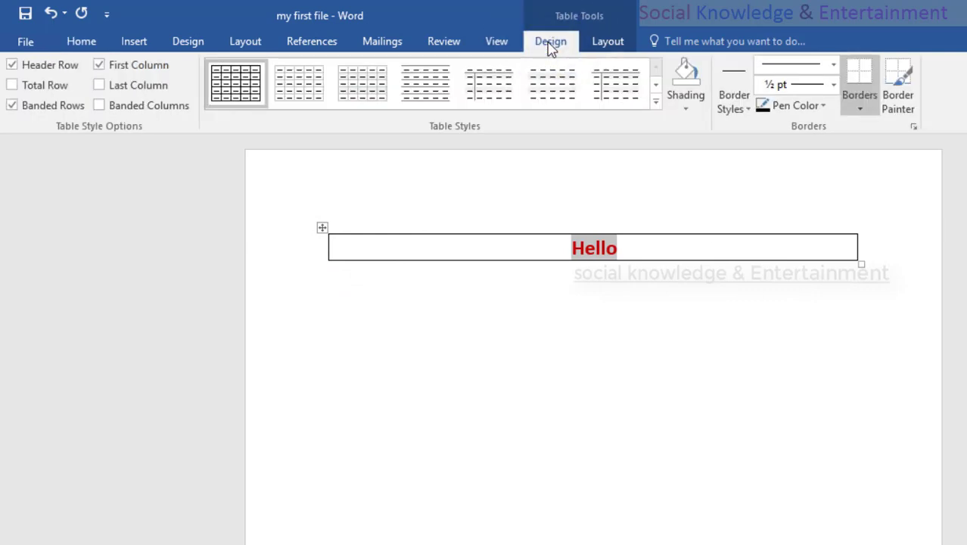
pyautogui.click(685, 110)
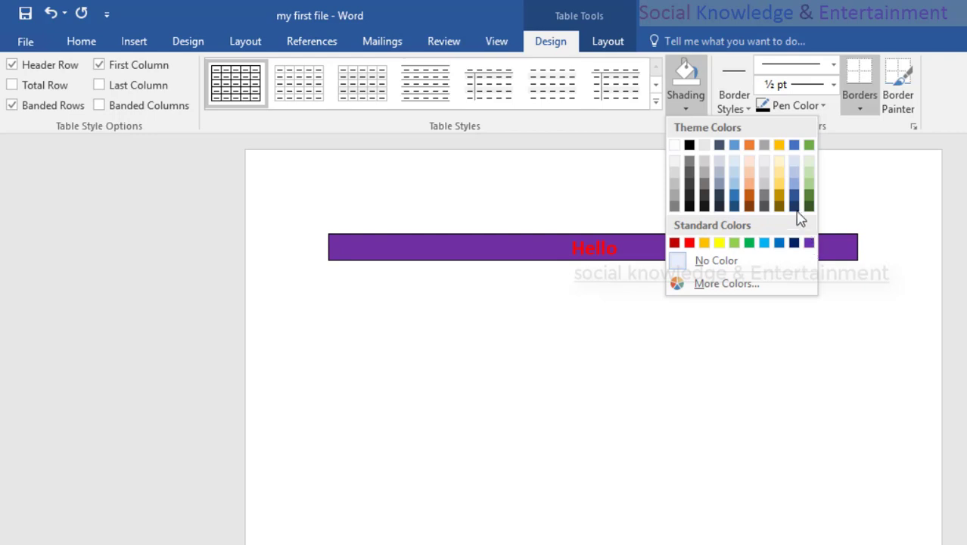
pyautogui.click(787, 167)
pyautogui.click(637, 375)
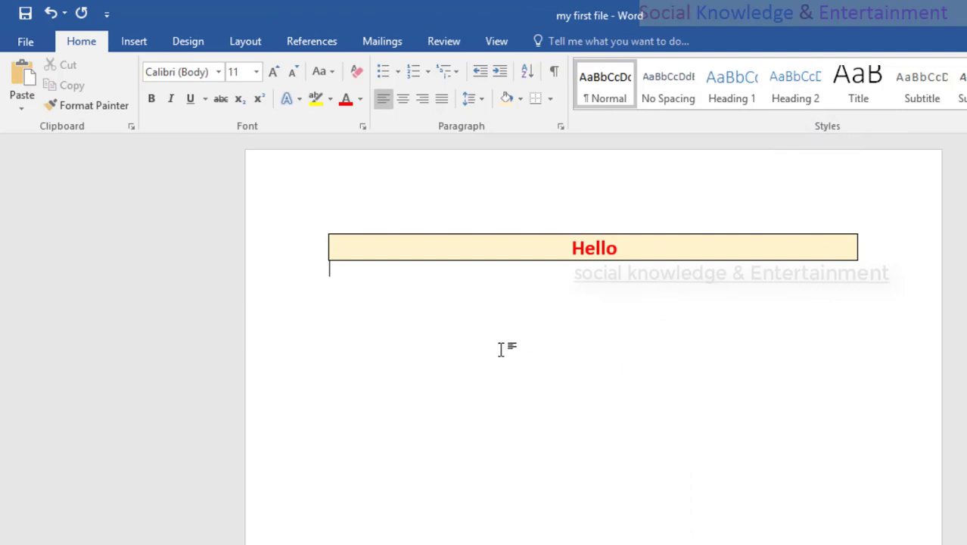
# - Try switching the table's Total Row style option on and off repeatedly, leaving it off
pyautogui.click(511, 247)
pyautogui.click(552, 42)
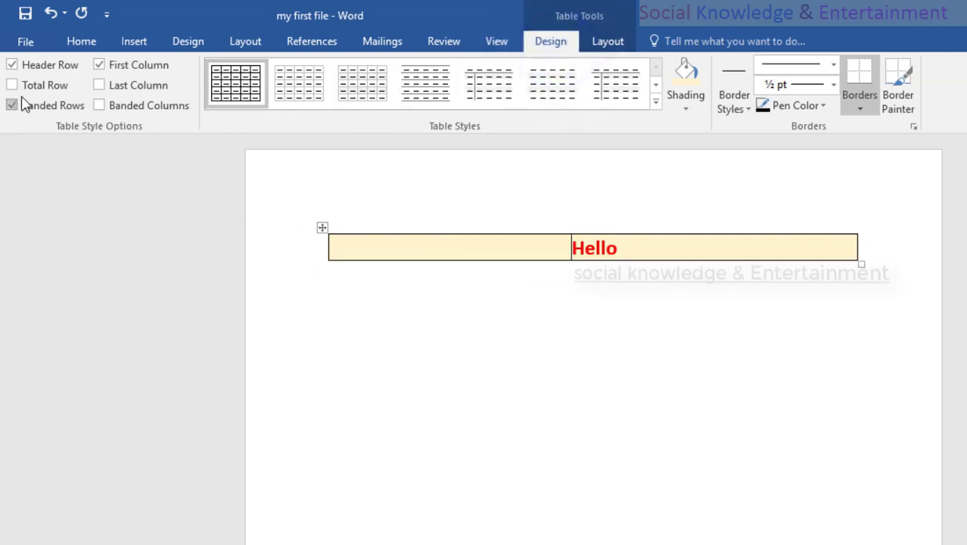
pyautogui.click(45, 87)
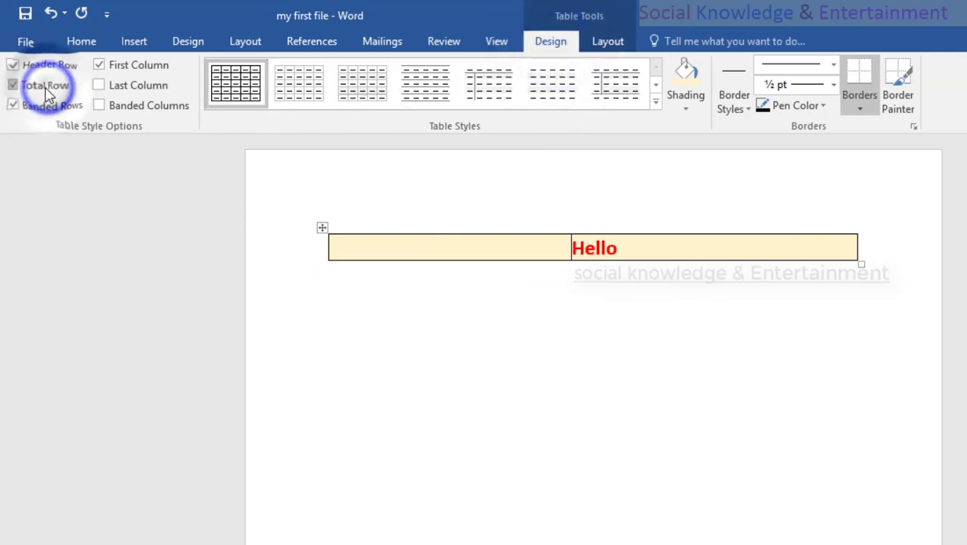
pyautogui.click(46, 87)
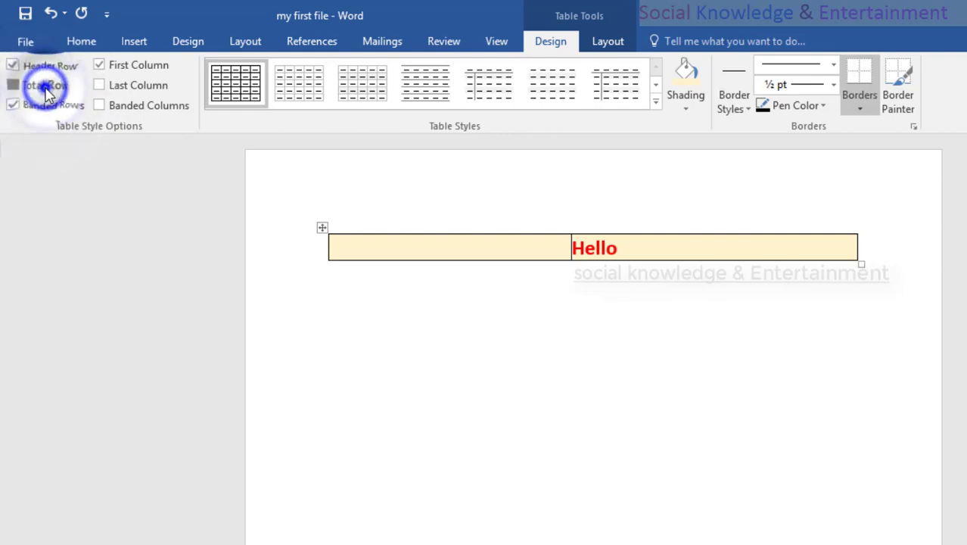
pyautogui.click(45, 86)
pyautogui.click(46, 87)
pyautogui.click(46, 86)
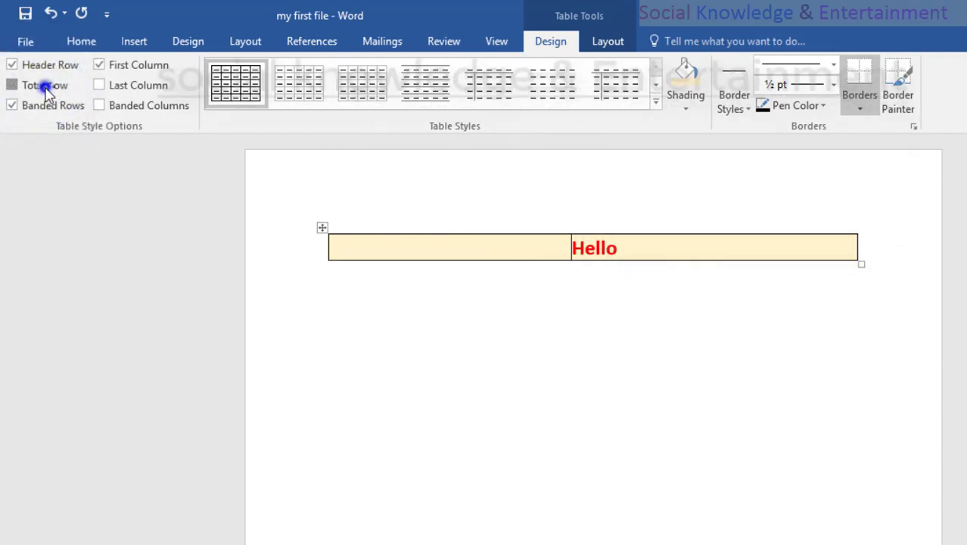
pyautogui.click(45, 87)
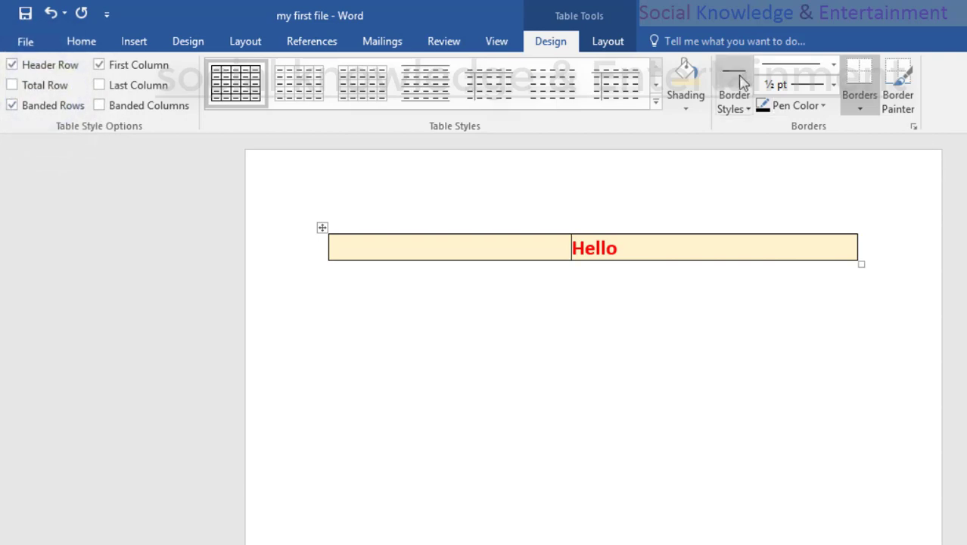
# - Try the blue and orange 1 ½ pt border styles for the table, and return to the black ½ pt style
pyautogui.click(735, 111)
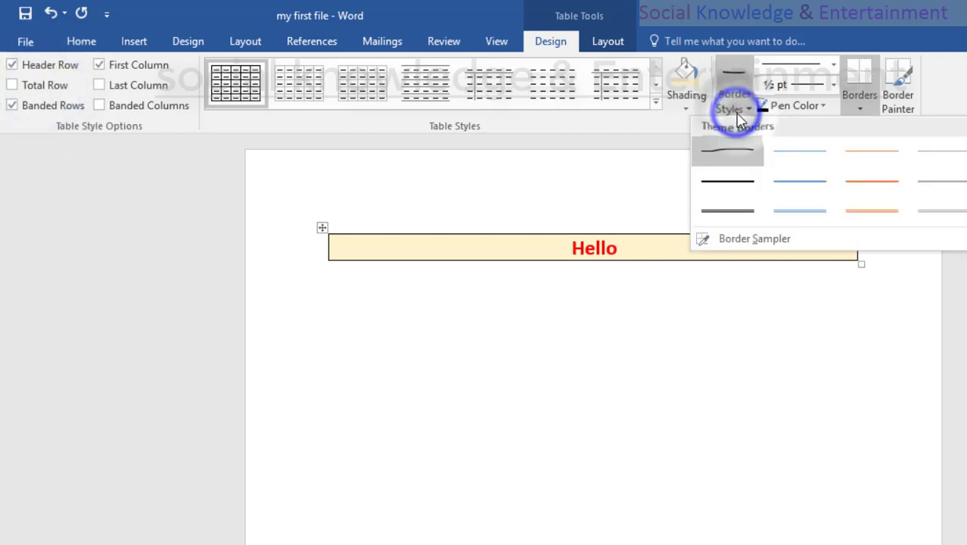
pyautogui.click(795, 181)
pyautogui.click(957, 295)
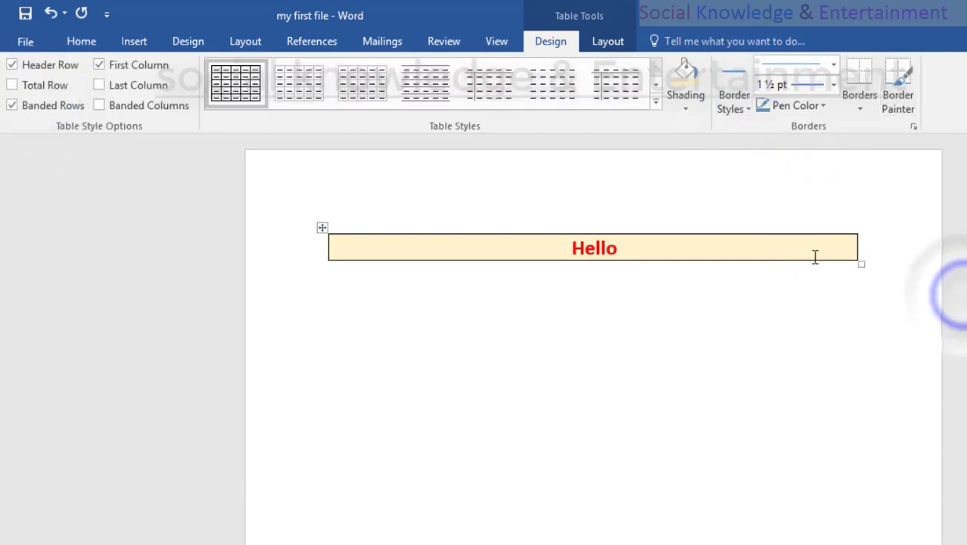
pyautogui.moveTo(815, 255); pyautogui.dragTo(240, 227)
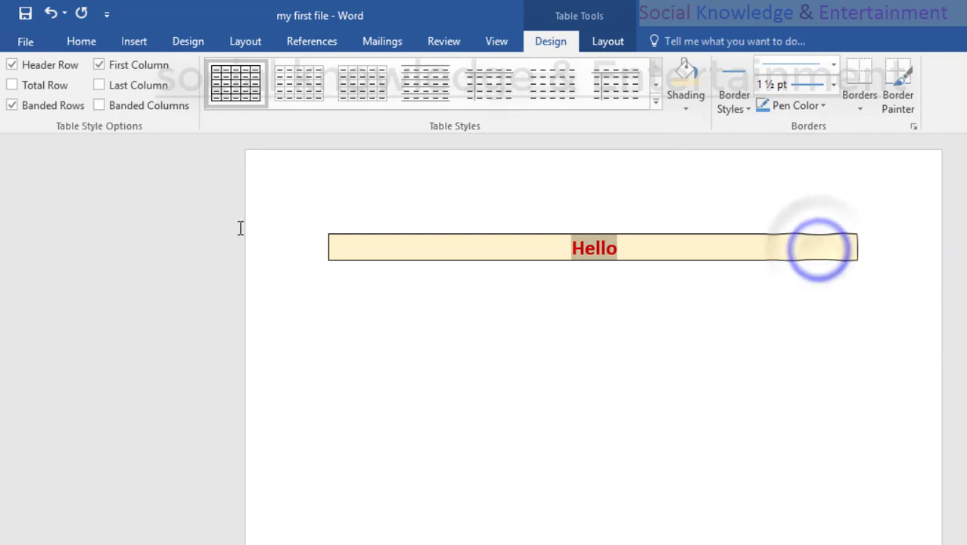
pyautogui.click(735, 111)
pyautogui.click(864, 188)
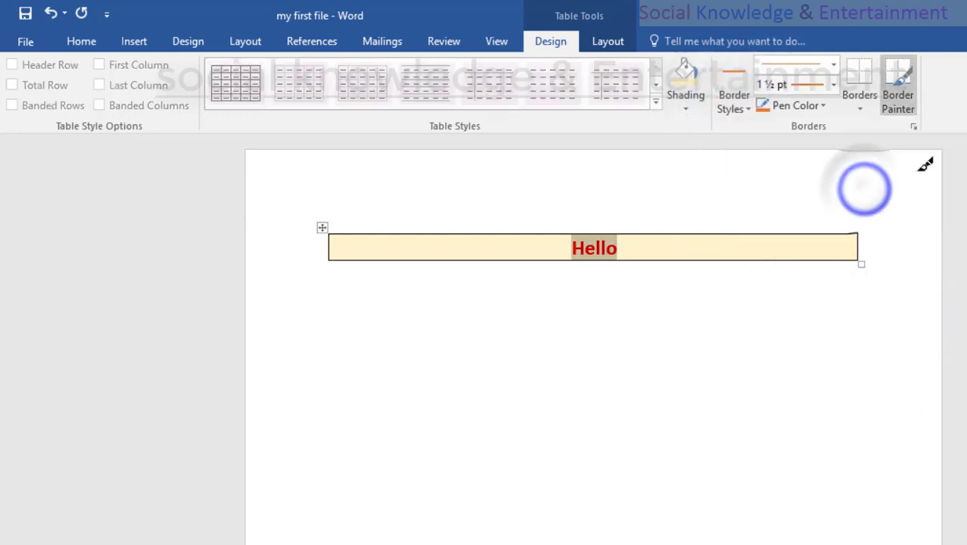
pyautogui.click(683, 110)
pyautogui.click(725, 109)
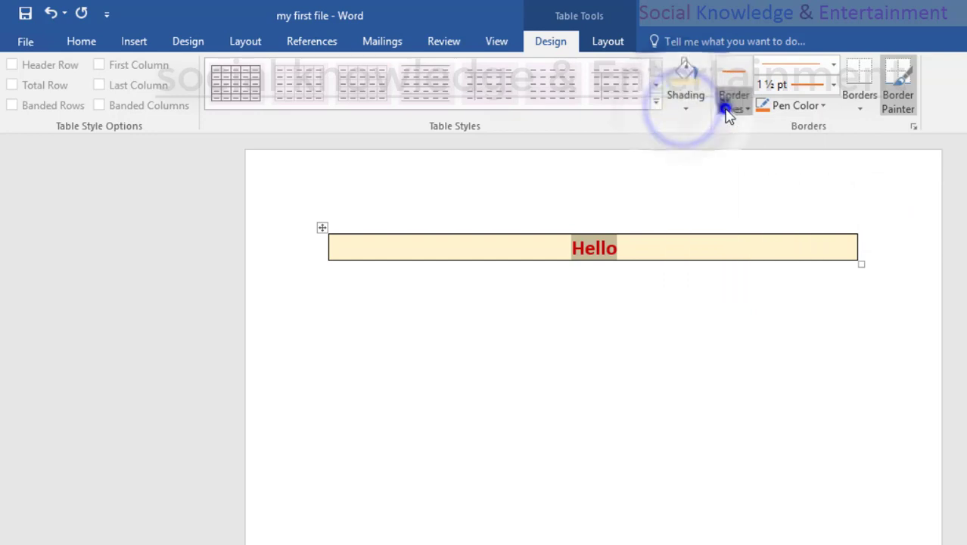
pyautogui.click(726, 159)
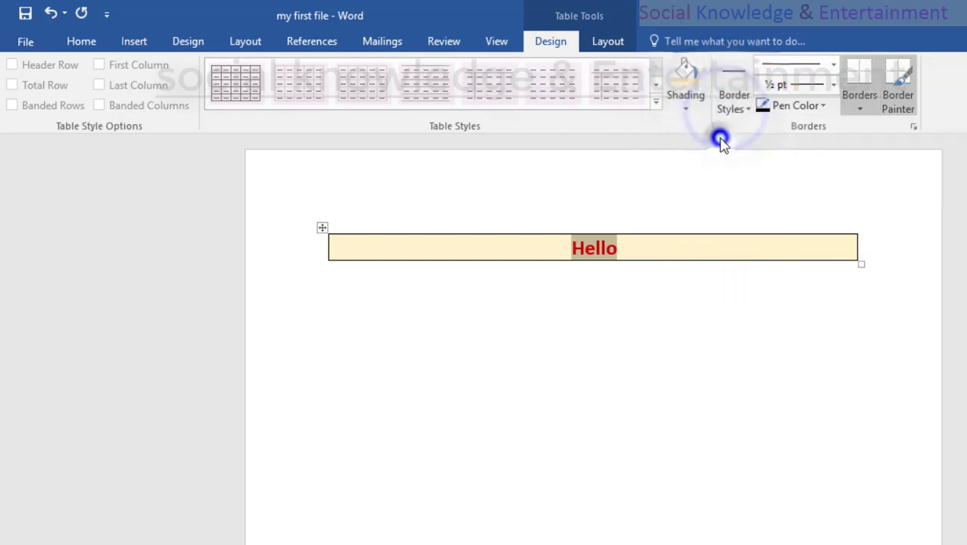
# - Paint the table's outer borders with a 1 ½ pt black line, and undo the painted borders
pyautogui.click(833, 85)
pyautogui.click(808, 198)
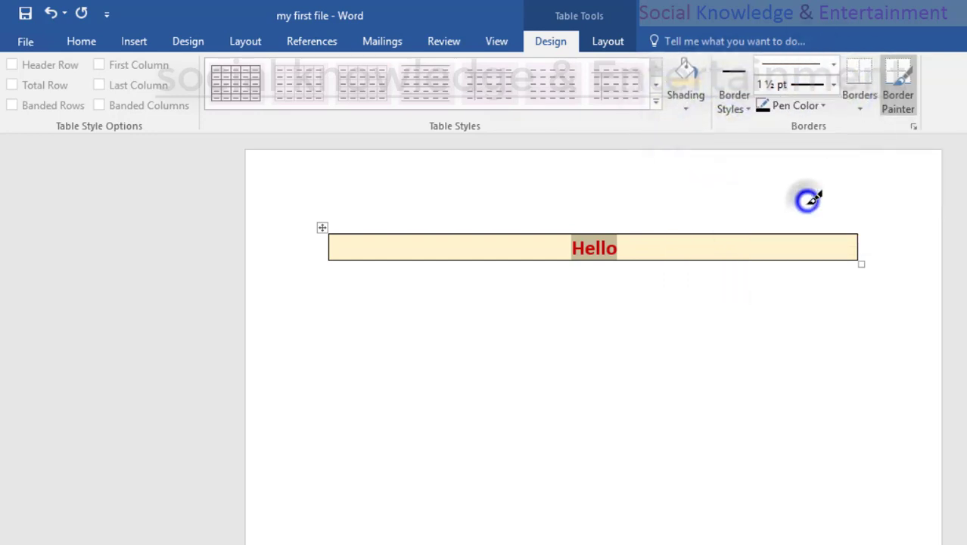
pyautogui.click(805, 256)
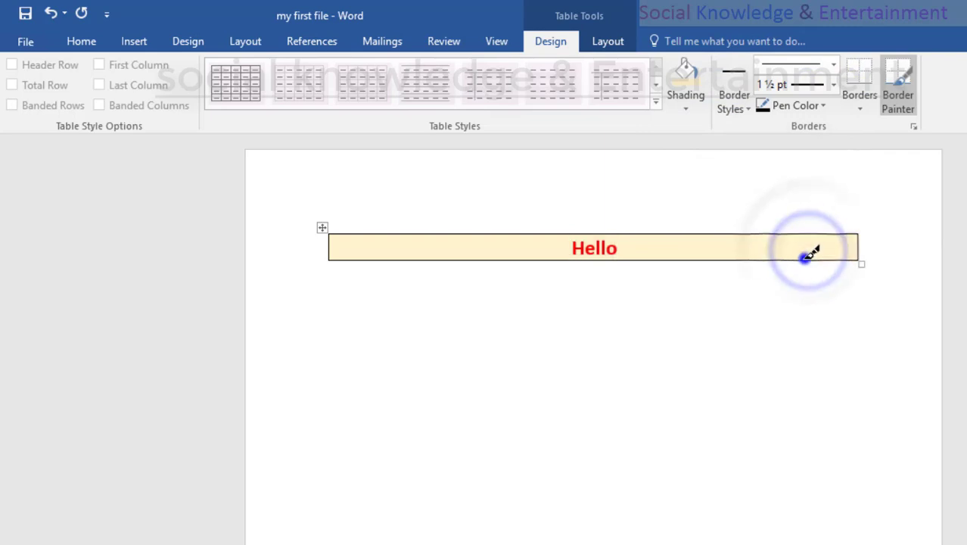
pyautogui.click(785, 233)
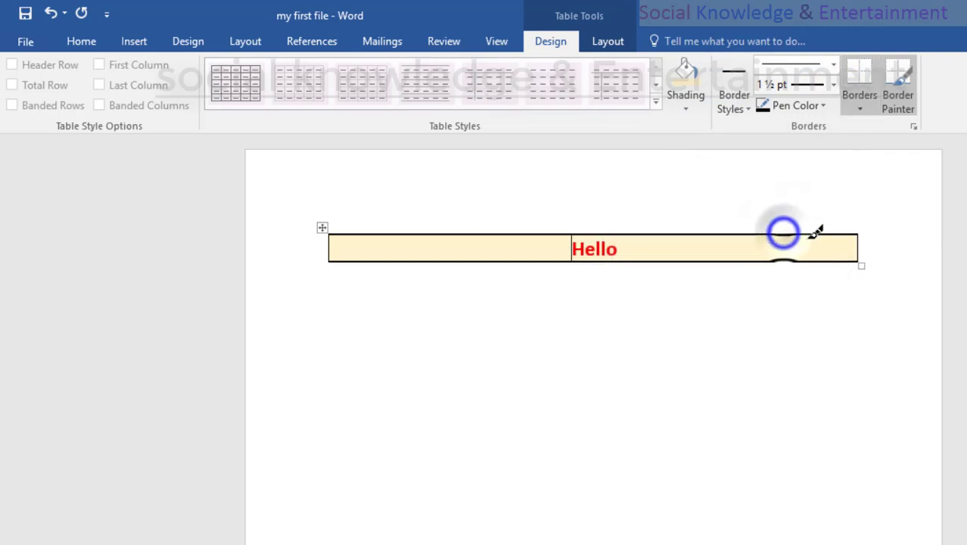
pyautogui.click(857, 240)
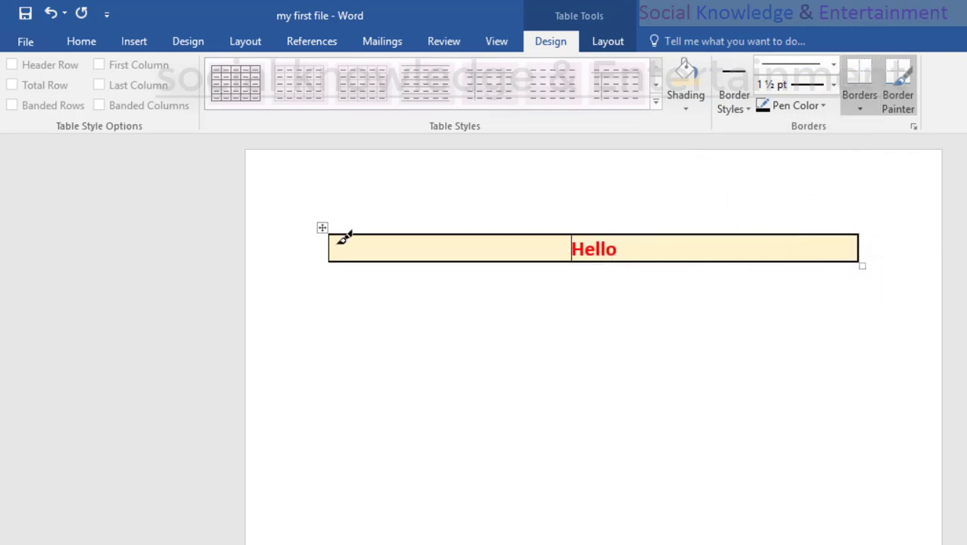
pyautogui.click(398, 202)
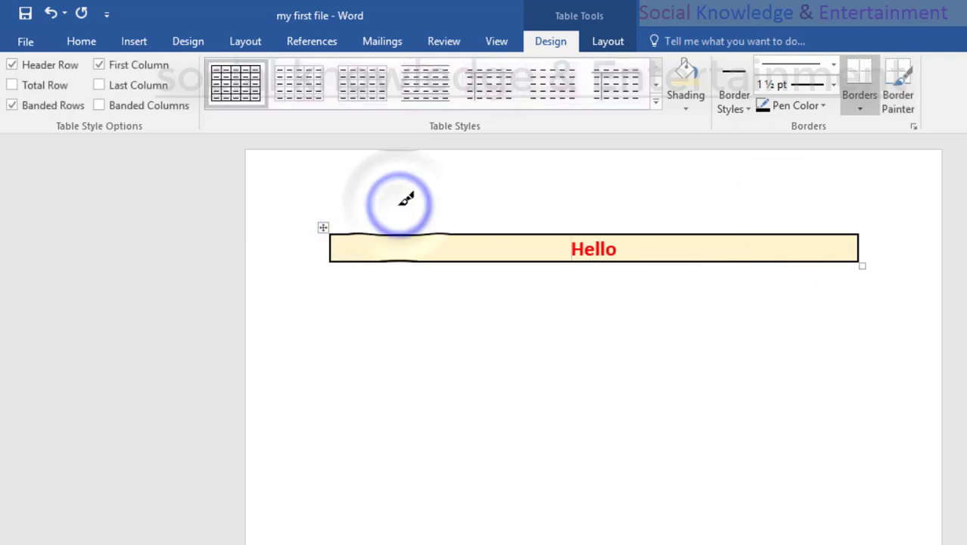
pyautogui.click(43, 22)
pyautogui.click(44, 22)
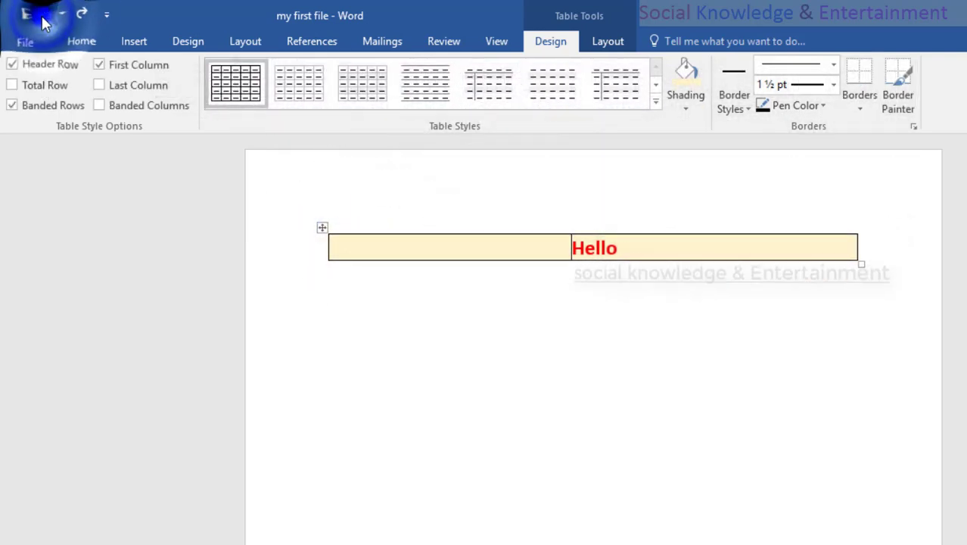
# - Select the table row containing Hello
pyautogui.click(402, 347)
pyautogui.hotkey('ctrl', 'a')
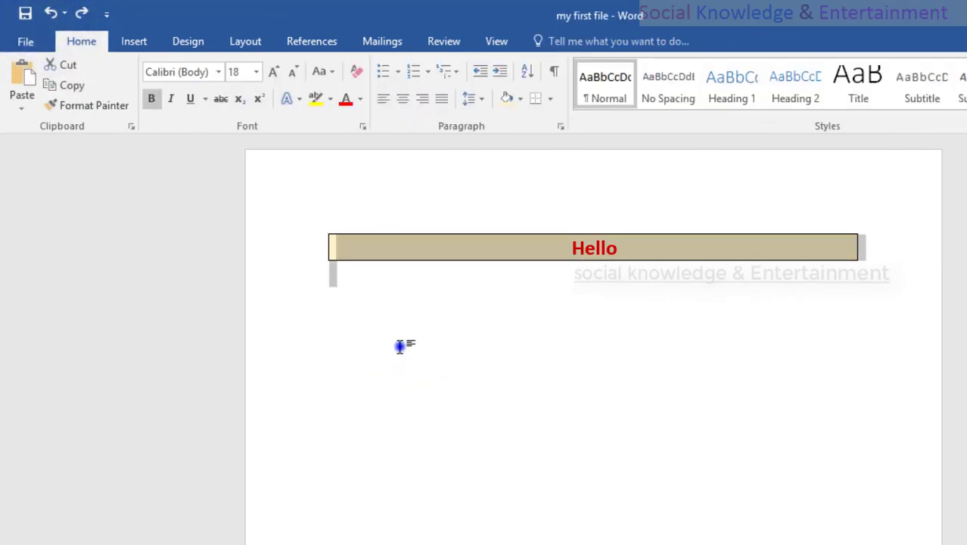
pyautogui.click(400, 346)
pyautogui.moveTo(837, 371); pyautogui.dragTo(183, 164)
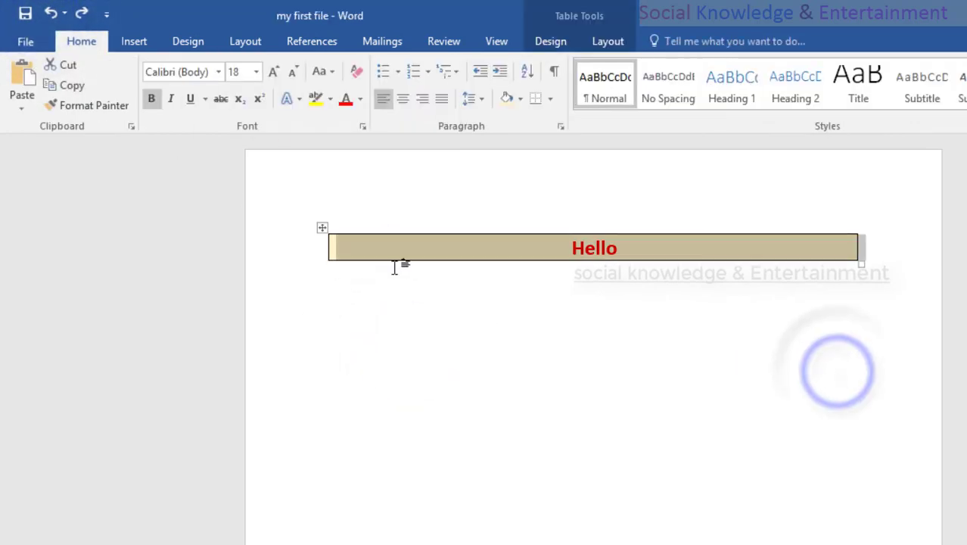
# - Set the border line weight to 2 ¼ pt and paint all four outer borders of the table in black
pyautogui.click(603, 41)
pyautogui.click(549, 41)
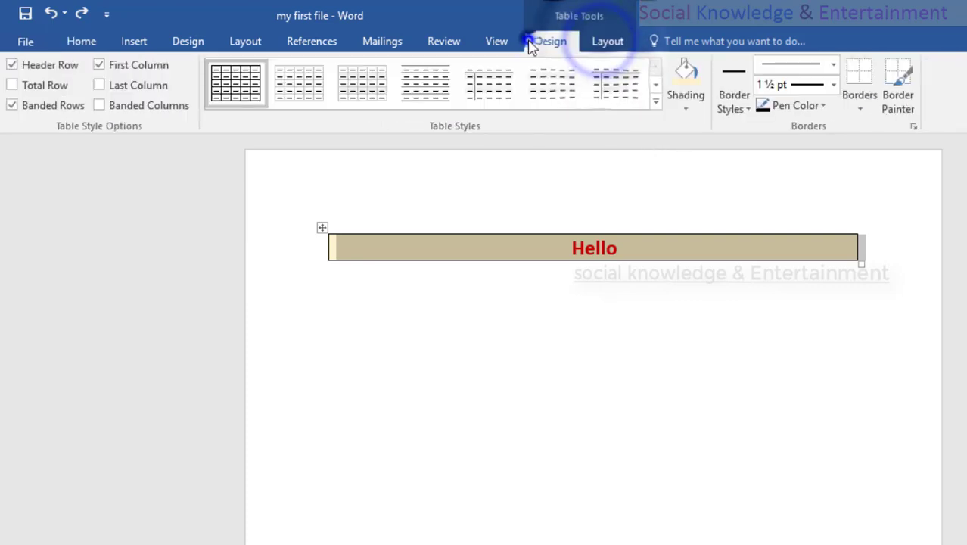
pyautogui.click(807, 93)
pyautogui.click(801, 220)
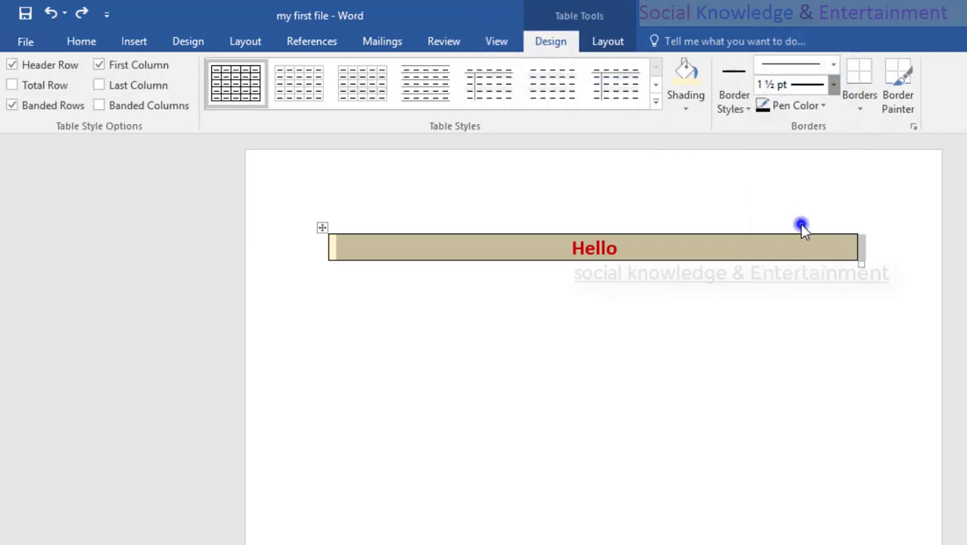
pyautogui.click(796, 88)
pyautogui.click(714, 151)
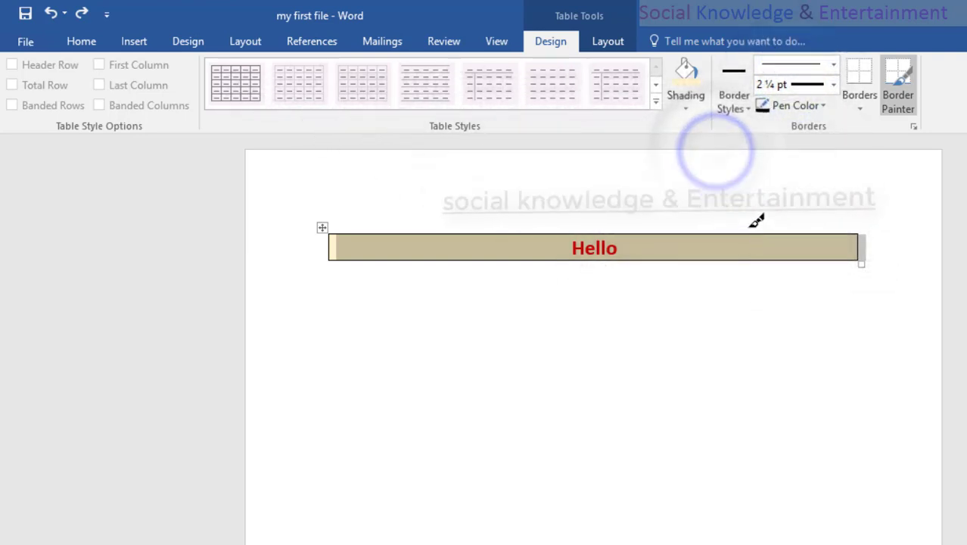
pyautogui.click(751, 234)
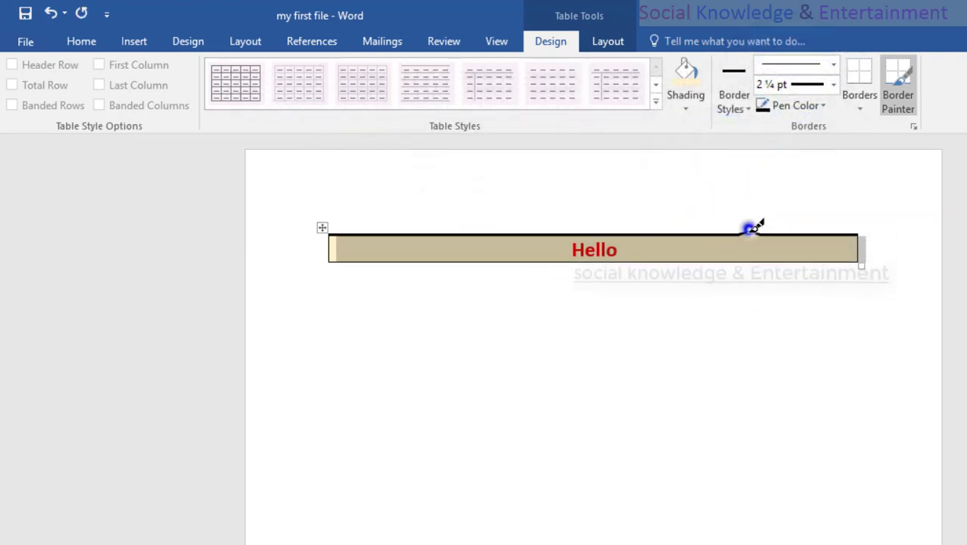
pyautogui.click(857, 245)
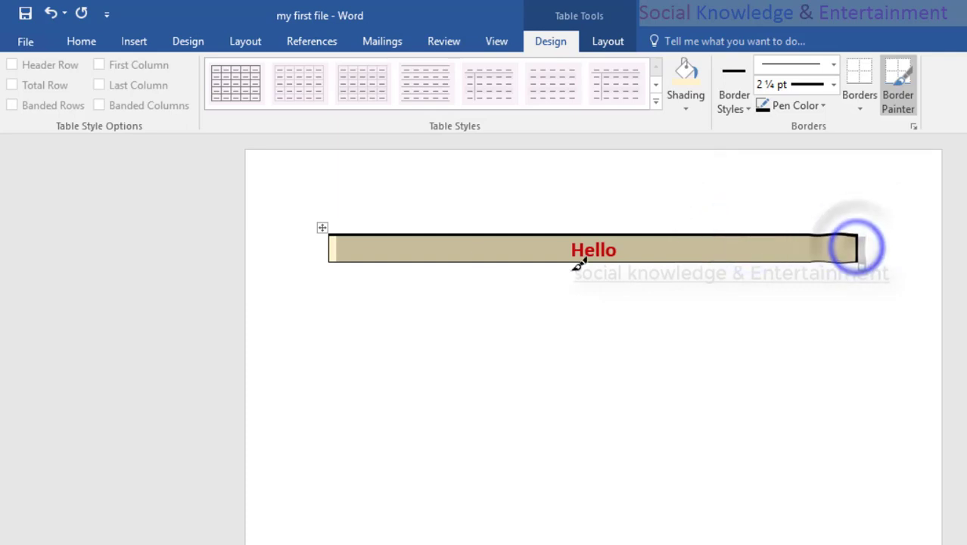
pyautogui.click(329, 249)
pyautogui.click(425, 261)
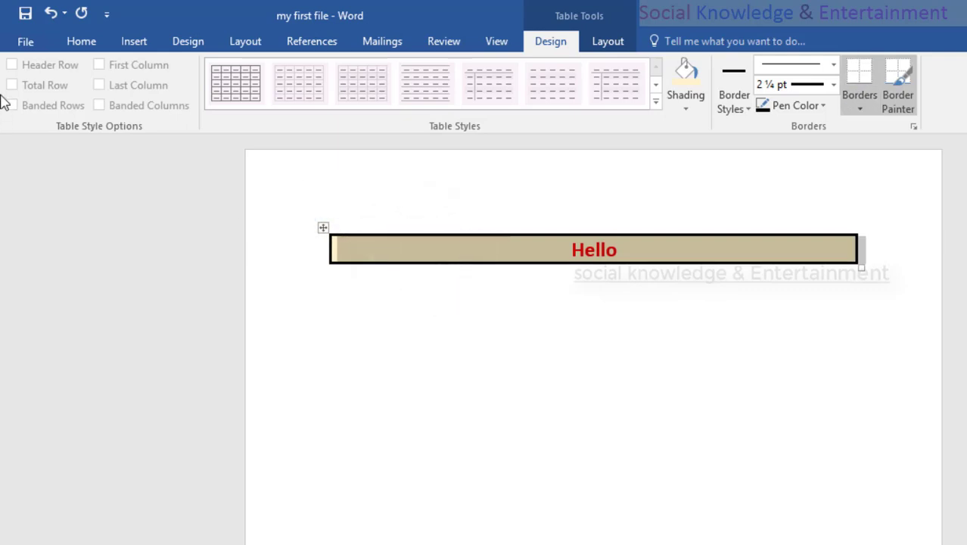
# - Choose the black ½ pt border style for the Hello table and repaint all four of its outer borders
pyautogui.click(387, 315)
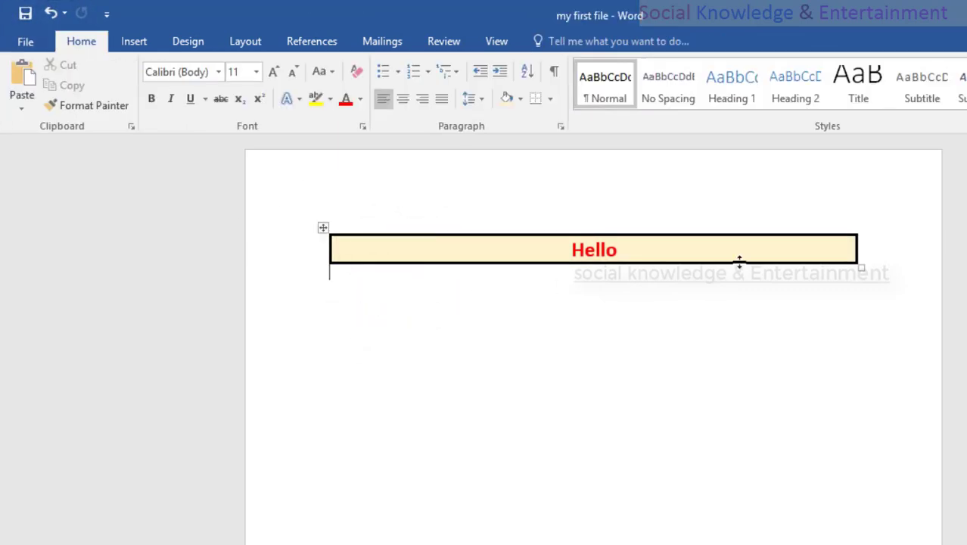
pyautogui.click(254, 262)
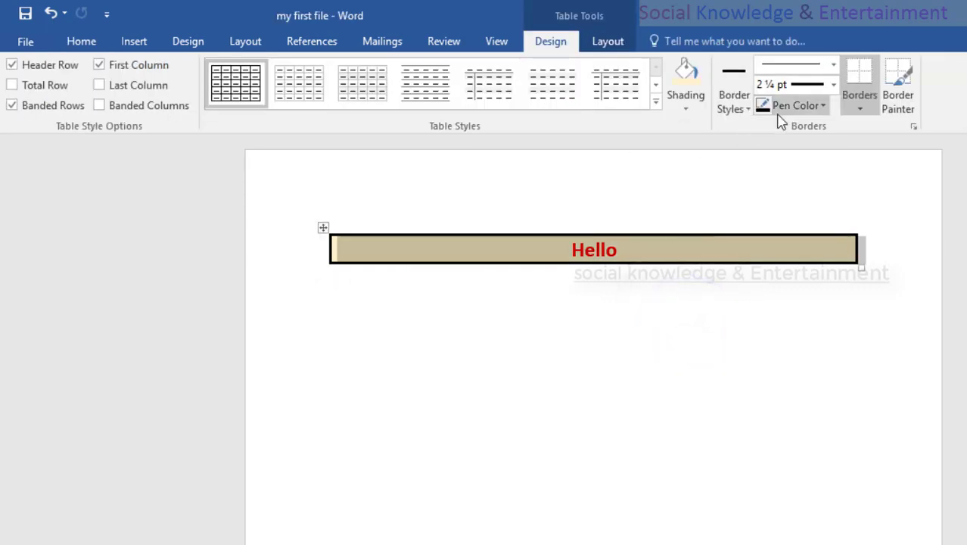
pyautogui.click(783, 105)
pyautogui.click(768, 108)
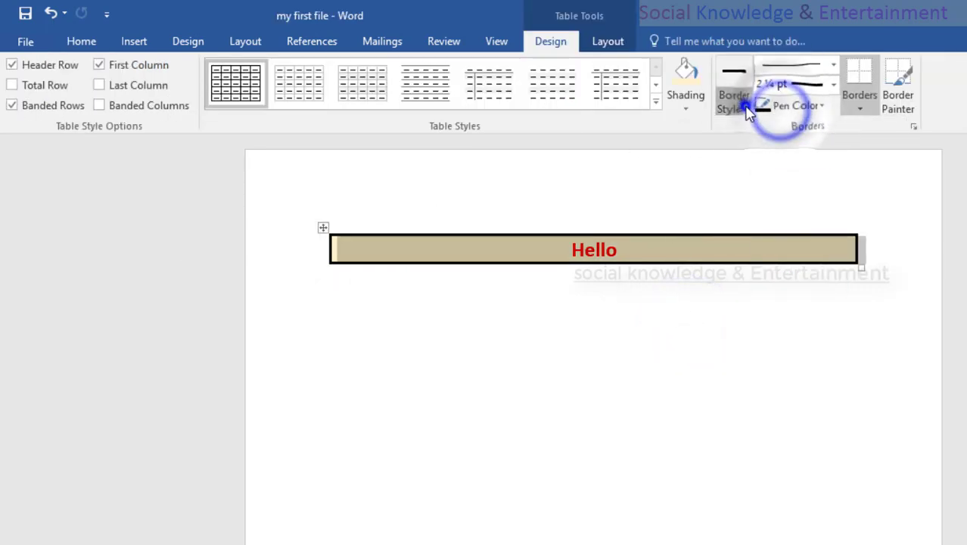
pyautogui.click(746, 110)
pyautogui.click(734, 161)
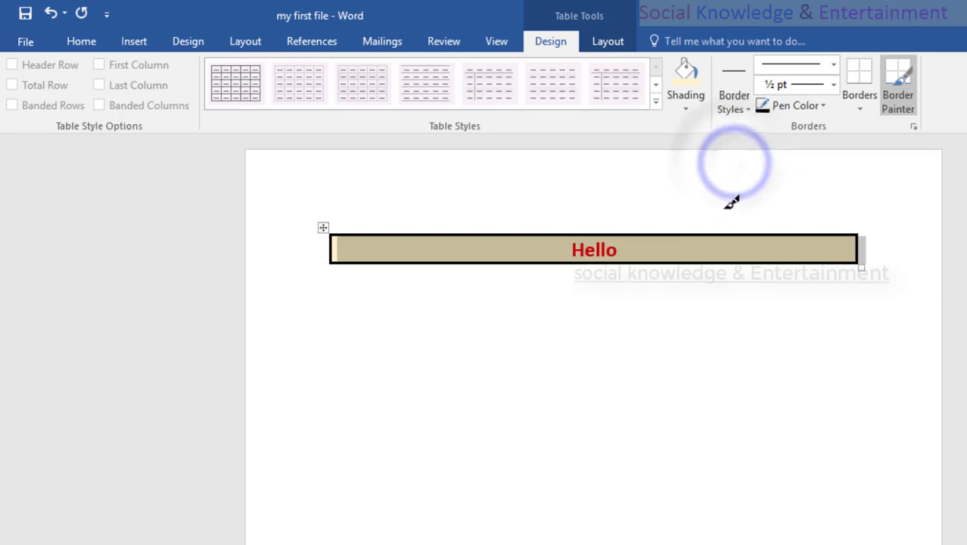
pyautogui.click(704, 236)
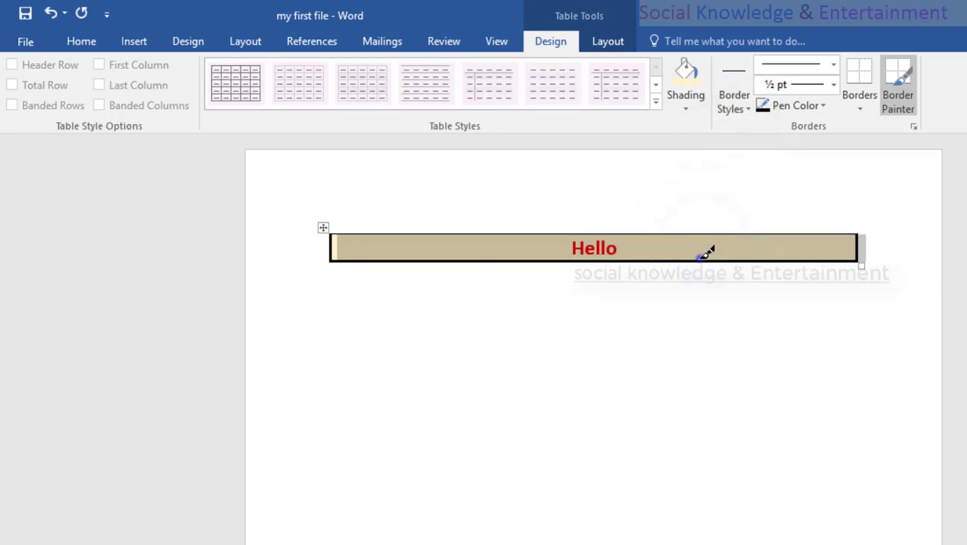
pyautogui.click(702, 257)
pyautogui.click(856, 243)
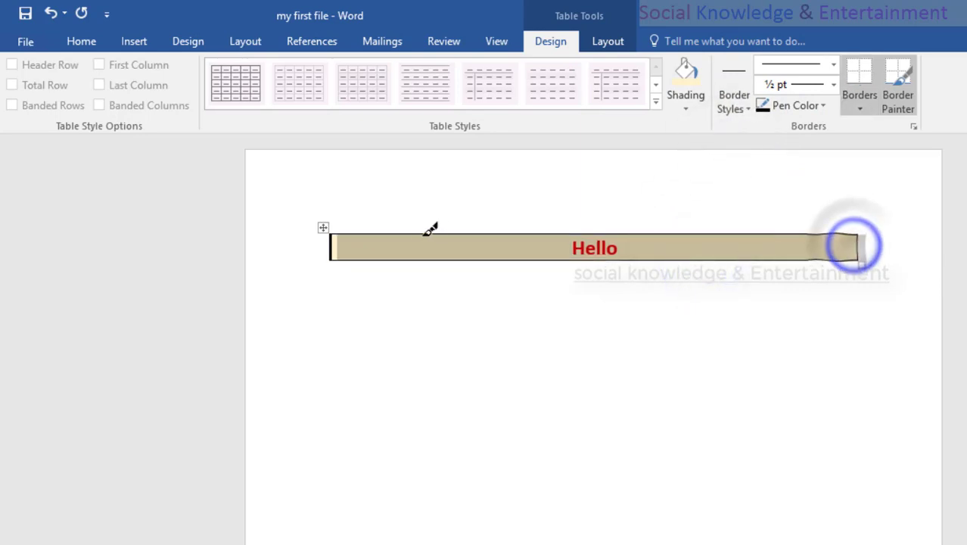
pyautogui.click(335, 238)
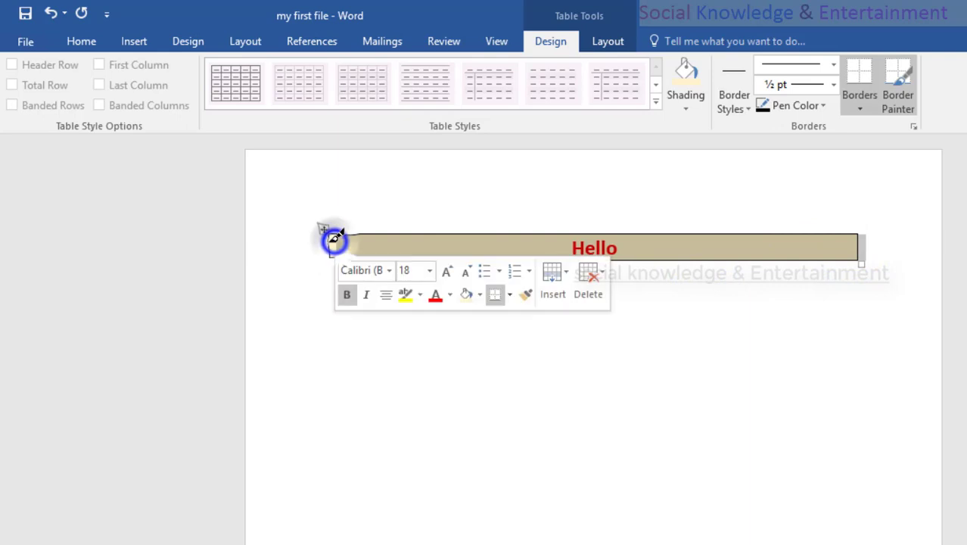
pyautogui.click(392, 196)
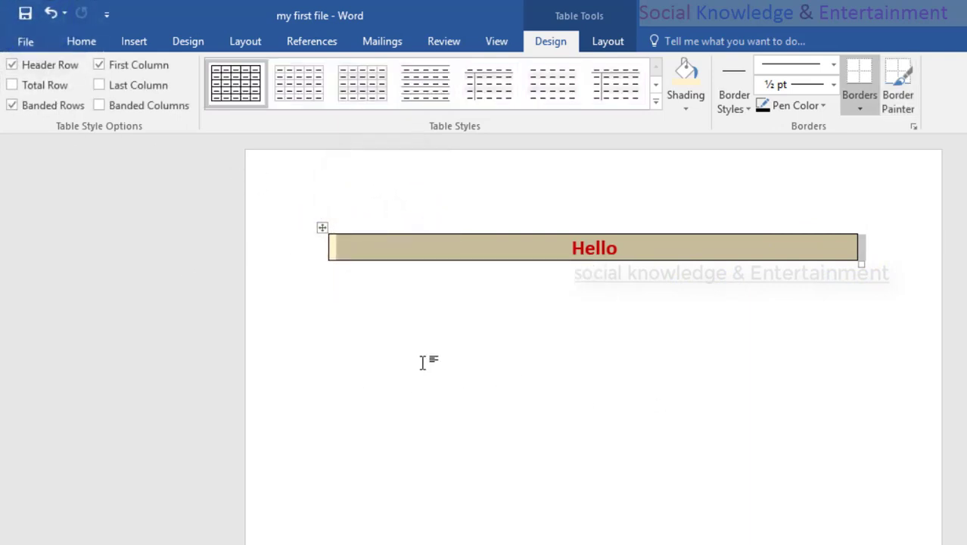
pyautogui.click(151, 90)
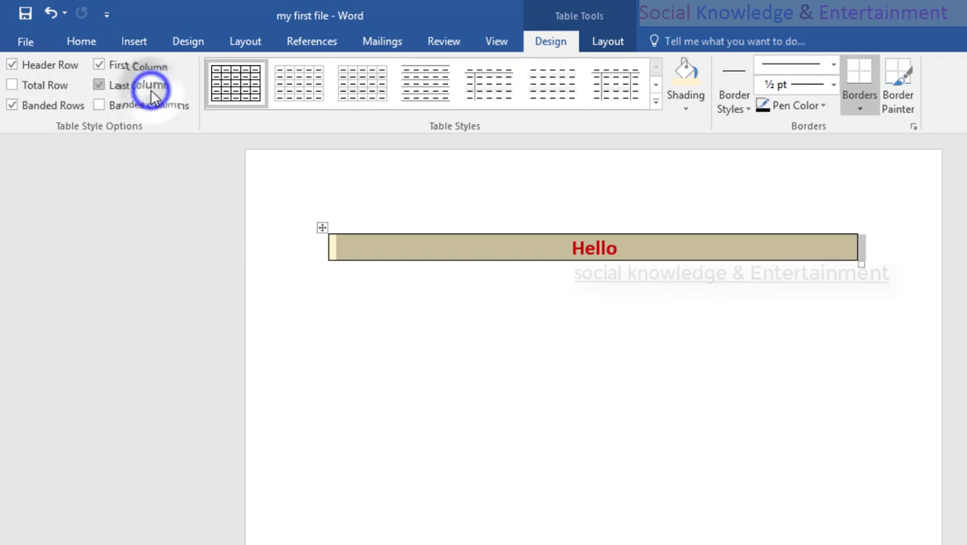
pyautogui.click(151, 90)
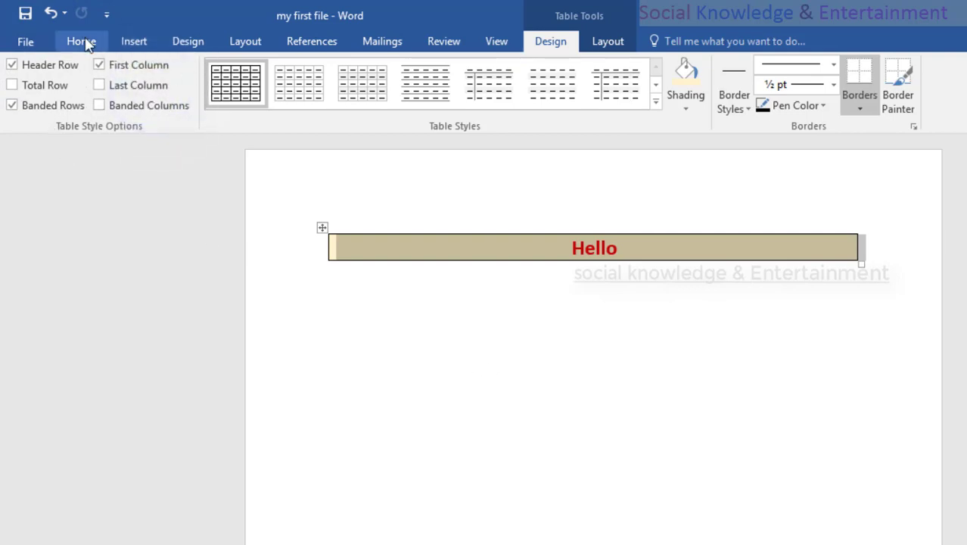
pyautogui.click(119, 43)
pyautogui.click(116, 95)
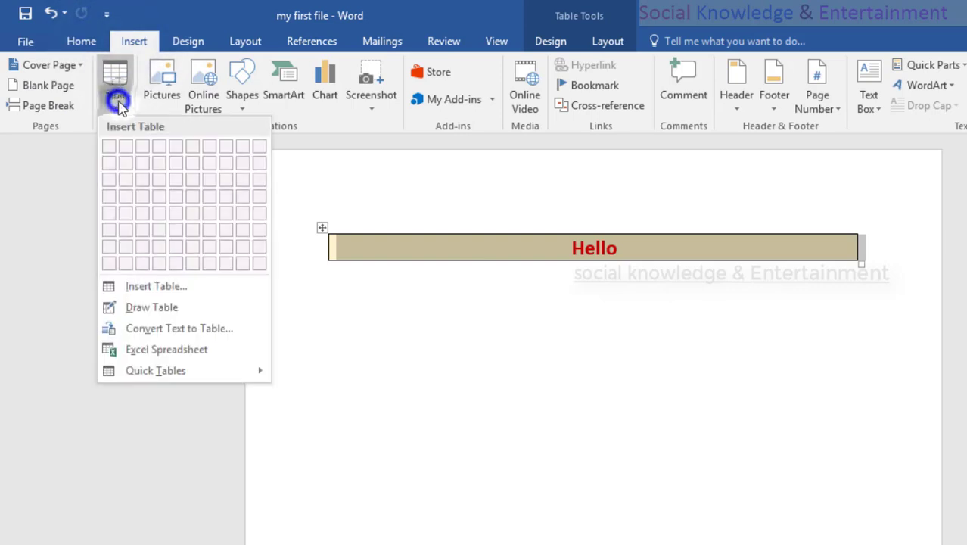
pyautogui.click(110, 164)
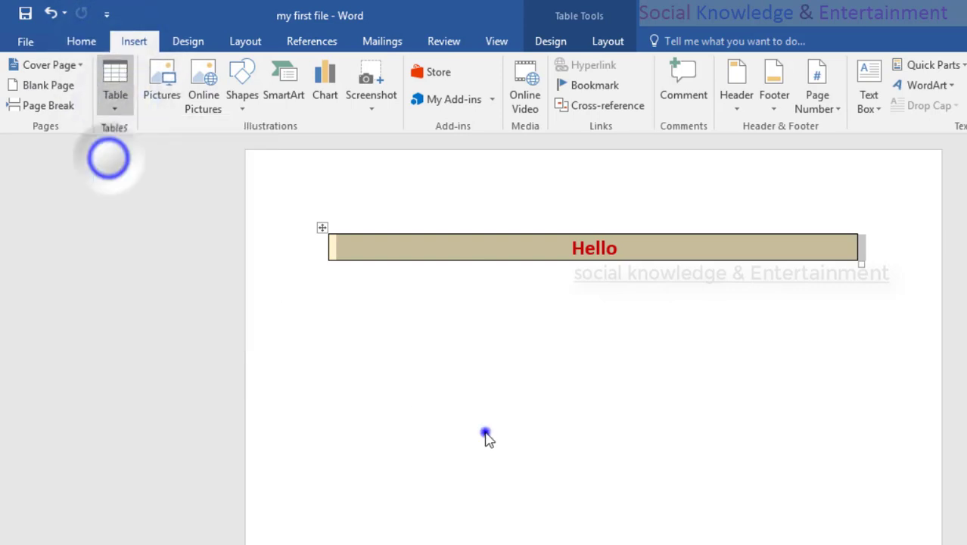
pyautogui.click(486, 431)
pyautogui.click(479, 382)
pyautogui.click(116, 72)
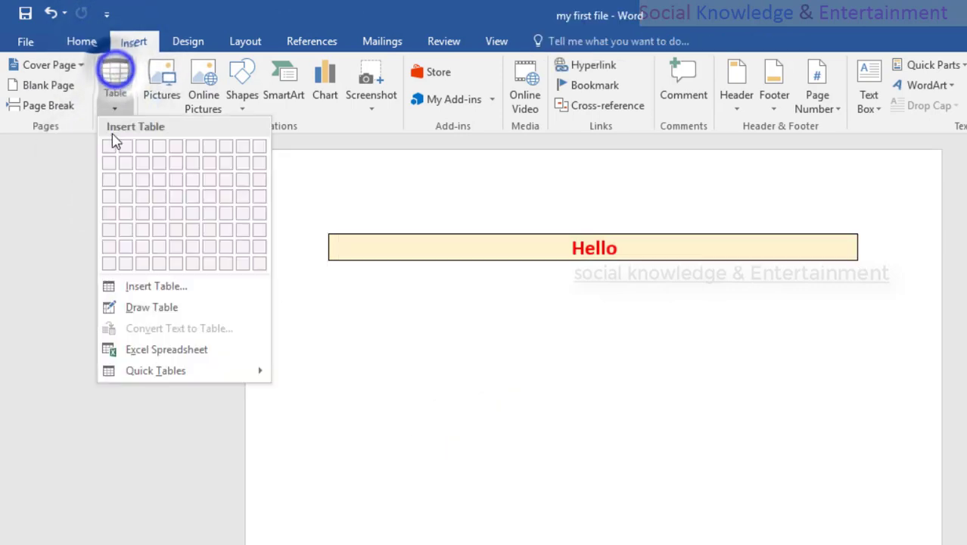
pyautogui.click(112, 149)
# - Try to insert a nested table inside the Hello cell
pyautogui.click(357, 248)
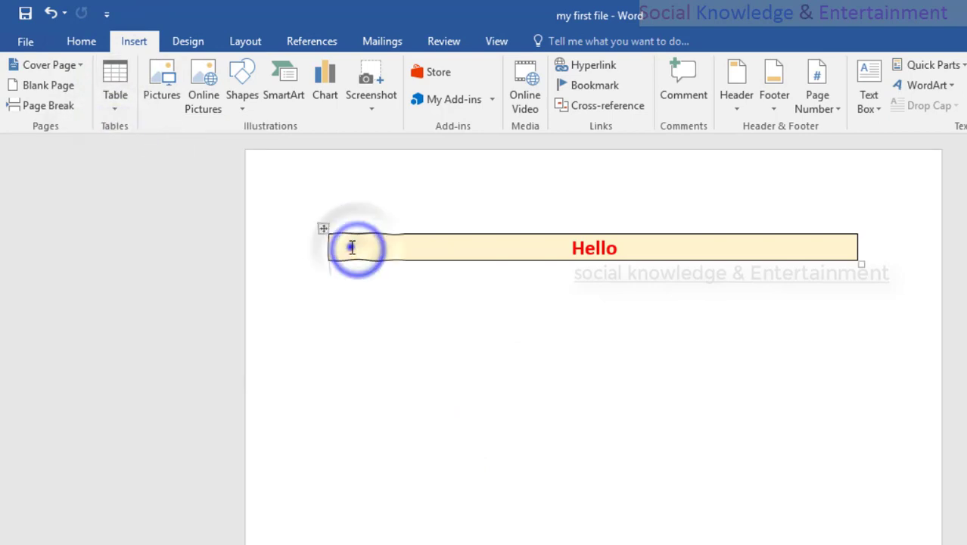
pyautogui.click(115, 95)
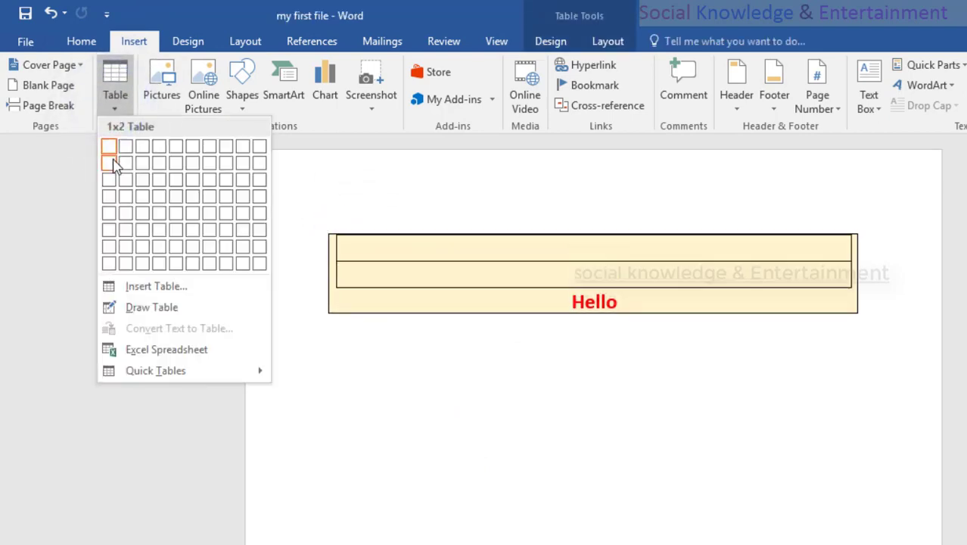
pyautogui.click(121, 180)
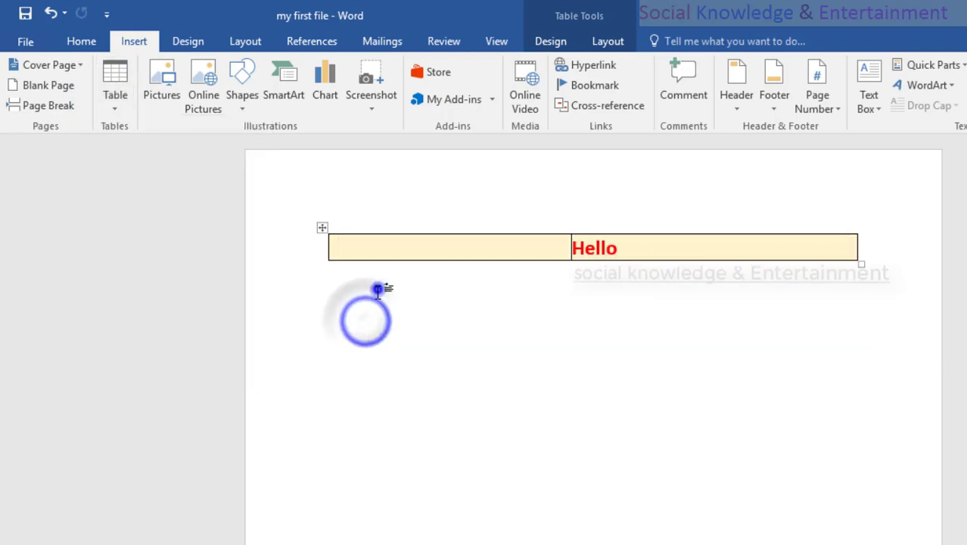
pyautogui.click(377, 289)
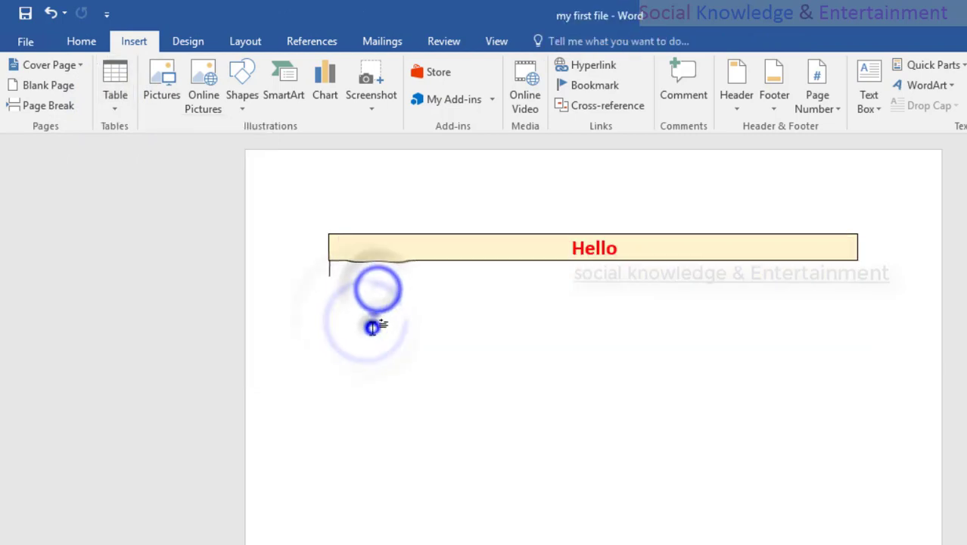
# - Insert a table with two columns and two rows below the Hello table, leaving an empty line between them
pyautogui.click(104, 115)
pyautogui.click(388, 371)
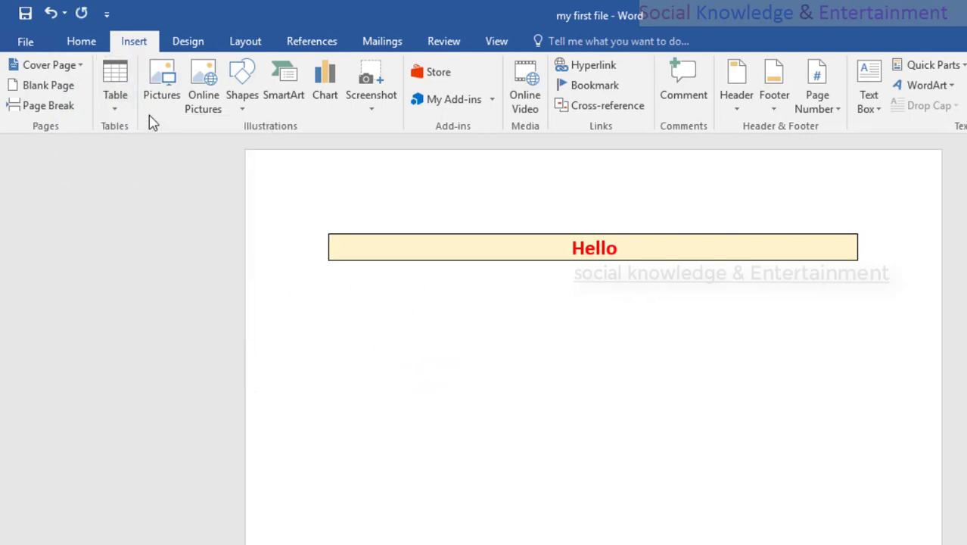
pyautogui.click(113, 104)
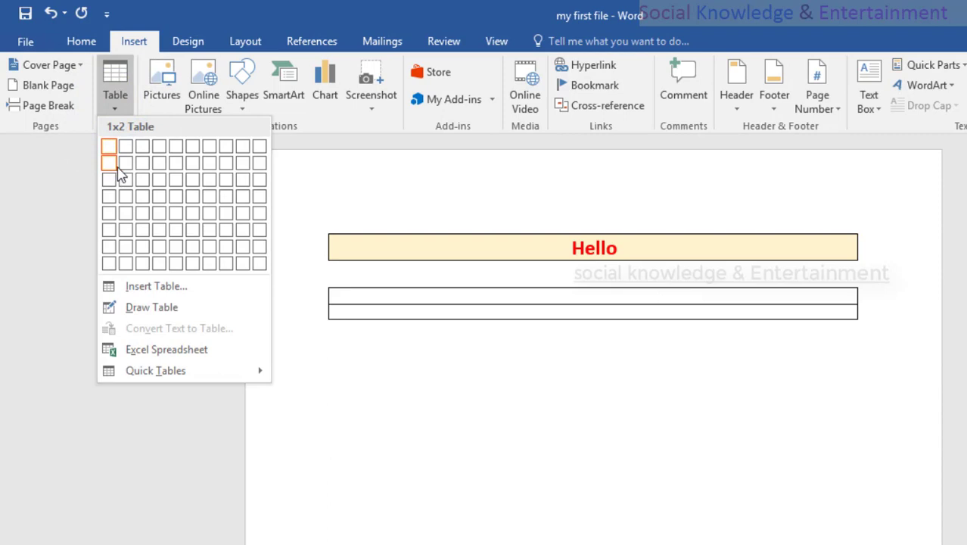
pyautogui.click(125, 173)
pyautogui.click(369, 378)
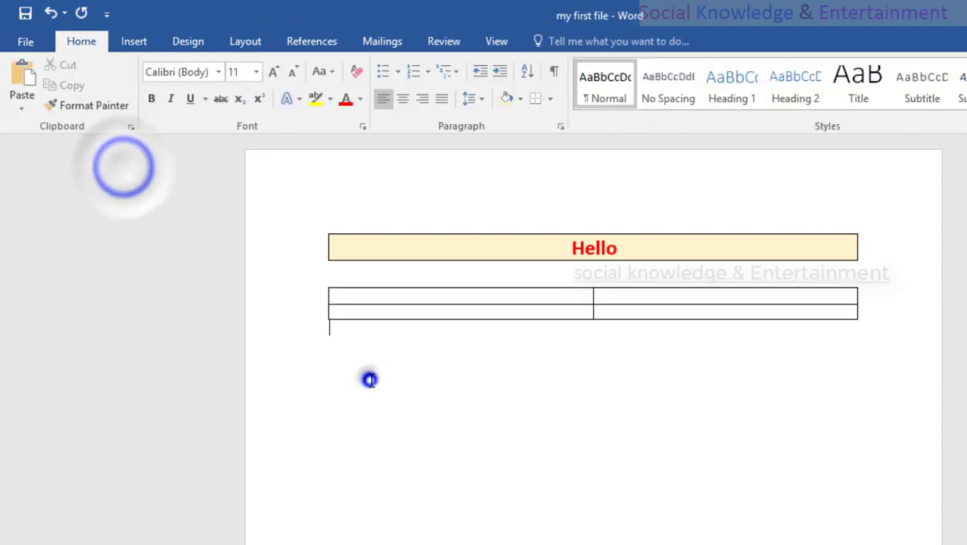
pyautogui.click(469, 293)
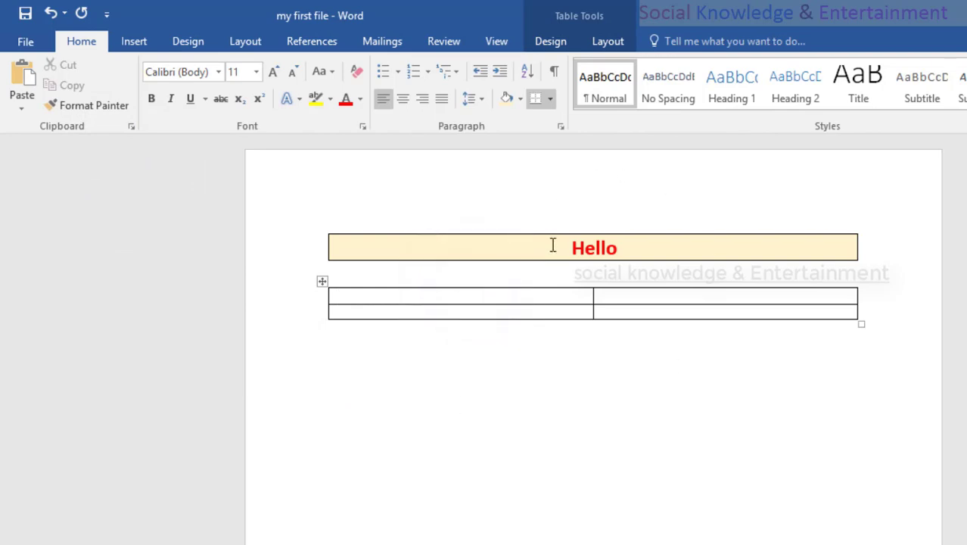
# - Insert the lion picture 1IdL6b1-lion-wallpapers from IMAGES > Animal Wallpaper on drive G: below the two-column table
pyautogui.click(134, 43)
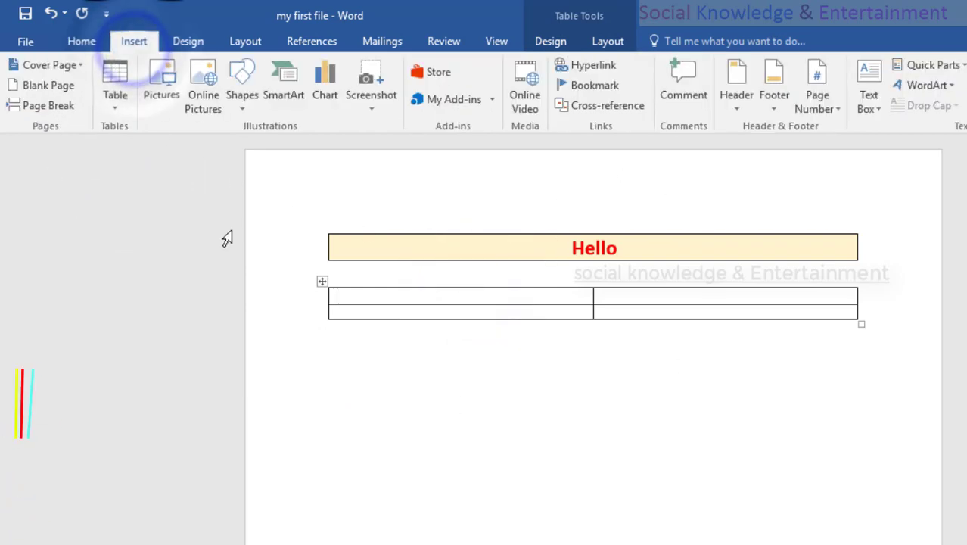
pyautogui.click(484, 404)
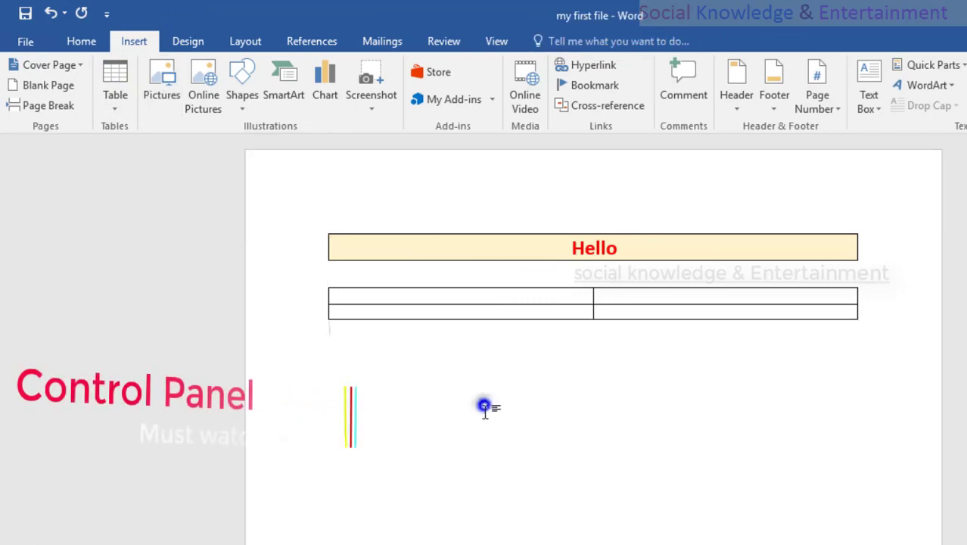
pyautogui.click(162, 95)
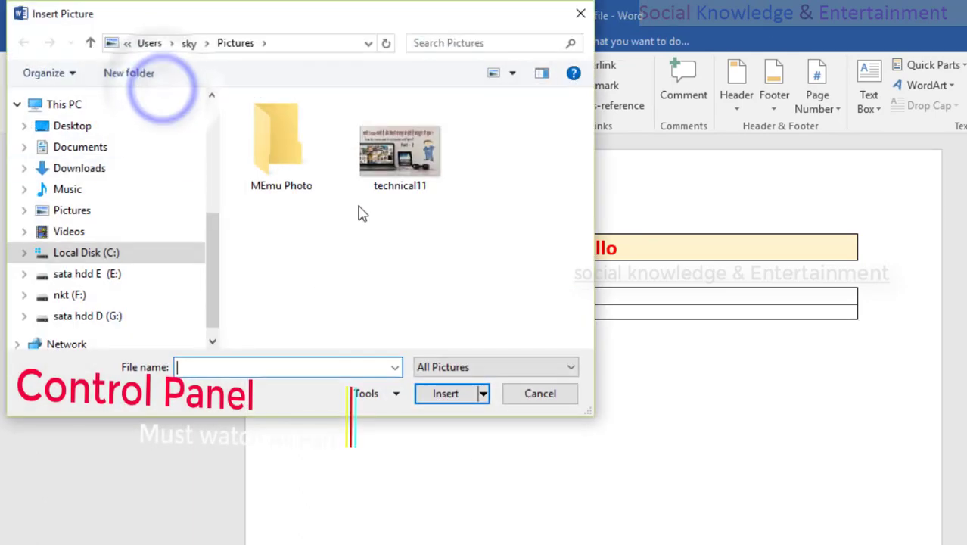
pyautogui.click(110, 318)
pyautogui.scroll(-10, 466, 249)
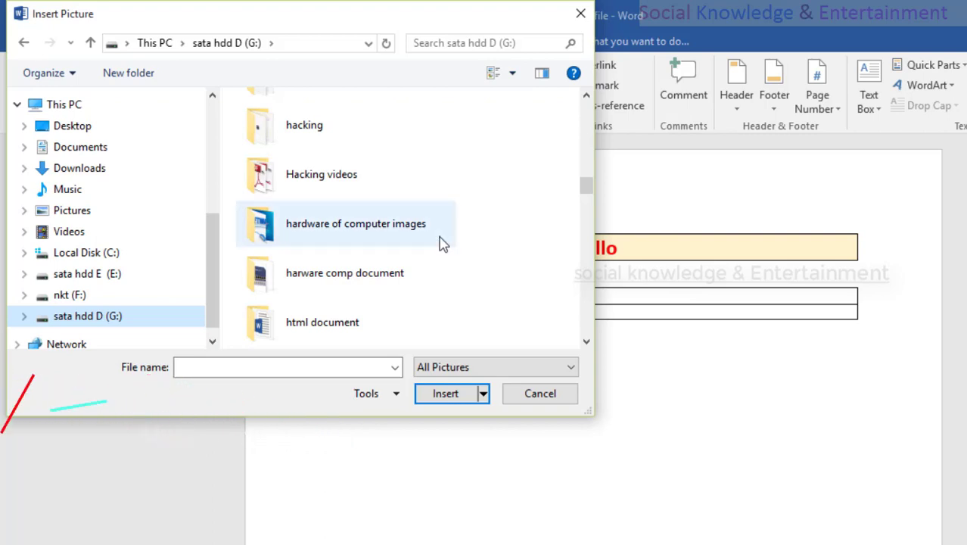
pyautogui.click(422, 237)
pyautogui.scroll(-3, 423, 236)
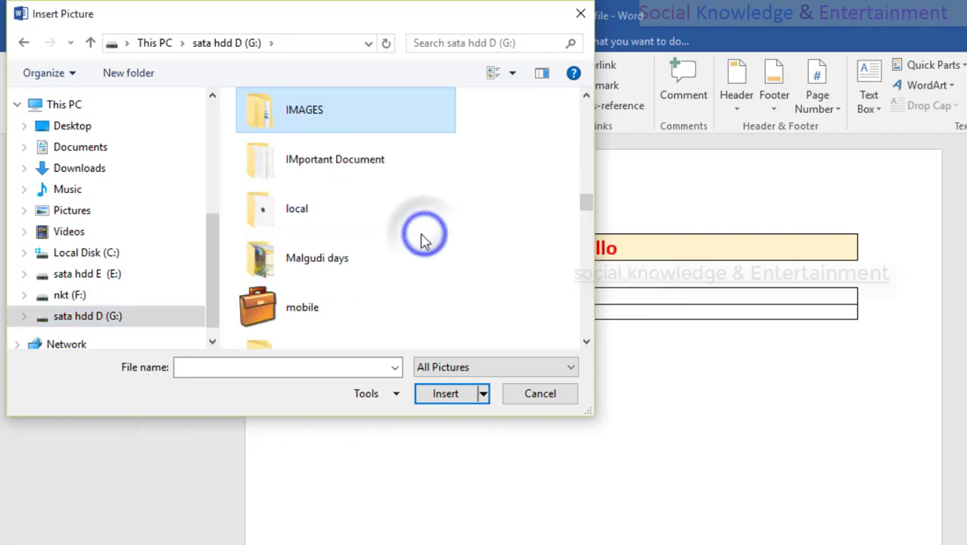
pyautogui.doubleClick(372, 111)
pyautogui.doubleClick(373, 123)
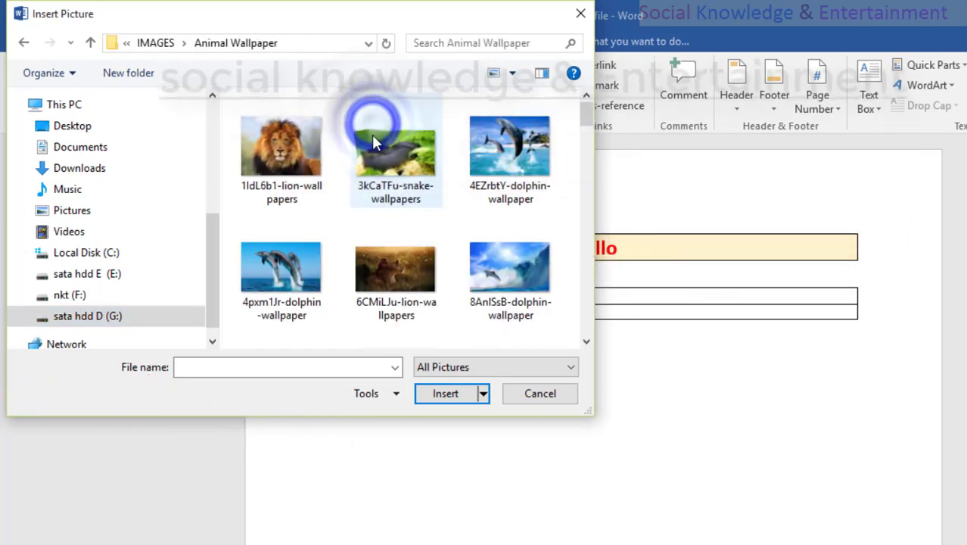
pyautogui.doubleClick(324, 147)
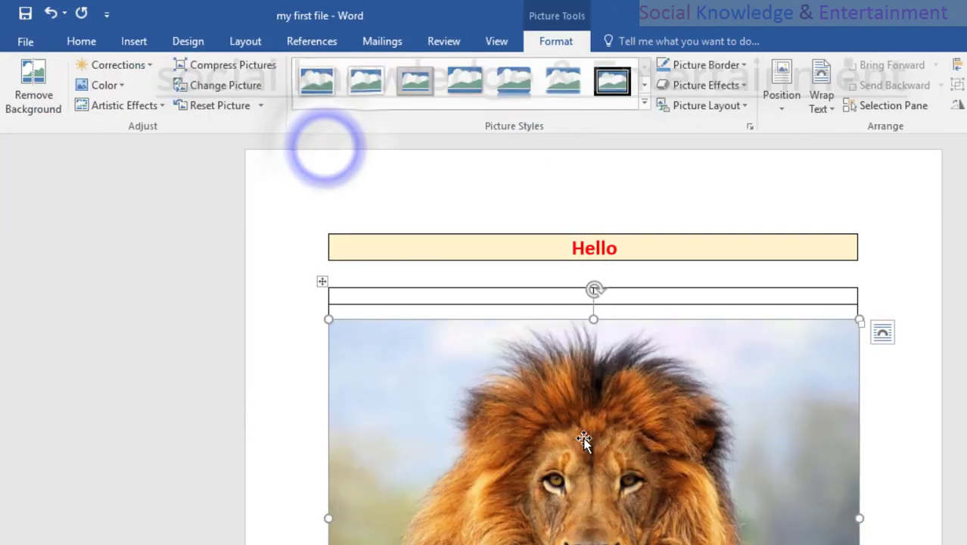
# - Reduce the height of the lion picture slightly, keeping its width
pyautogui.scroll(-2, 583, 442)
pyautogui.scroll(-3, 582, 443)
pyautogui.scroll(3, 583, 443)
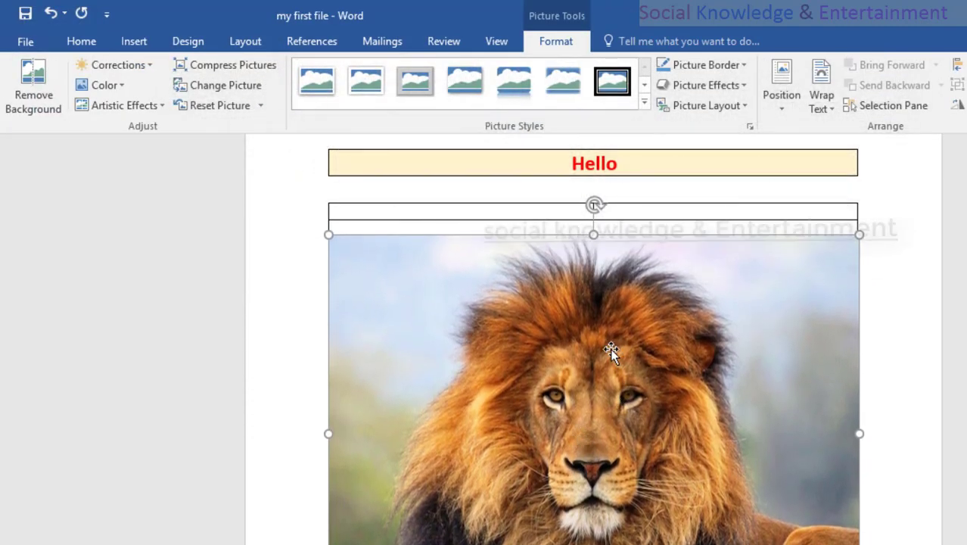
pyautogui.moveTo(593, 235); pyautogui.dragTo(587, 259)
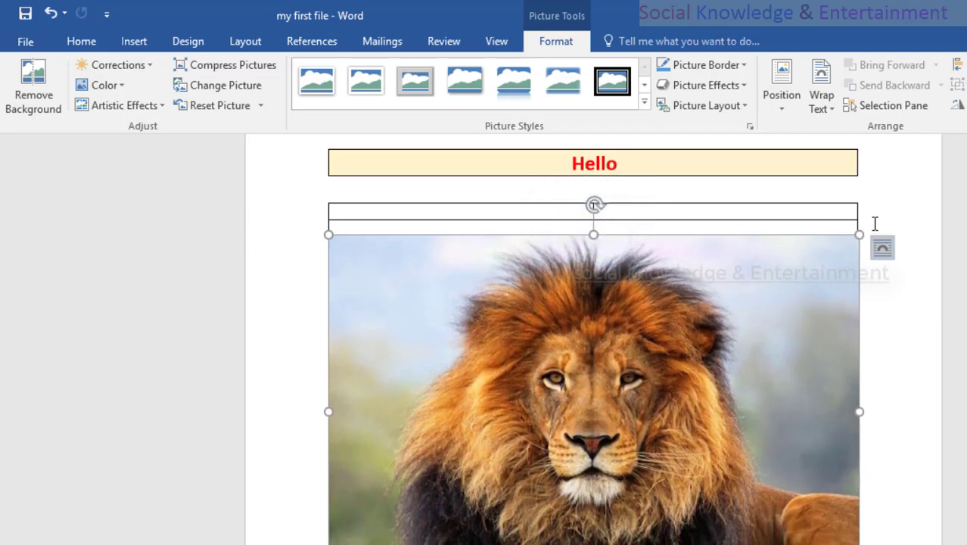
# - Try to clear away the two-column table below the Hello table by selecting both of its rows and deleting their contents
pyautogui.click(870, 206)
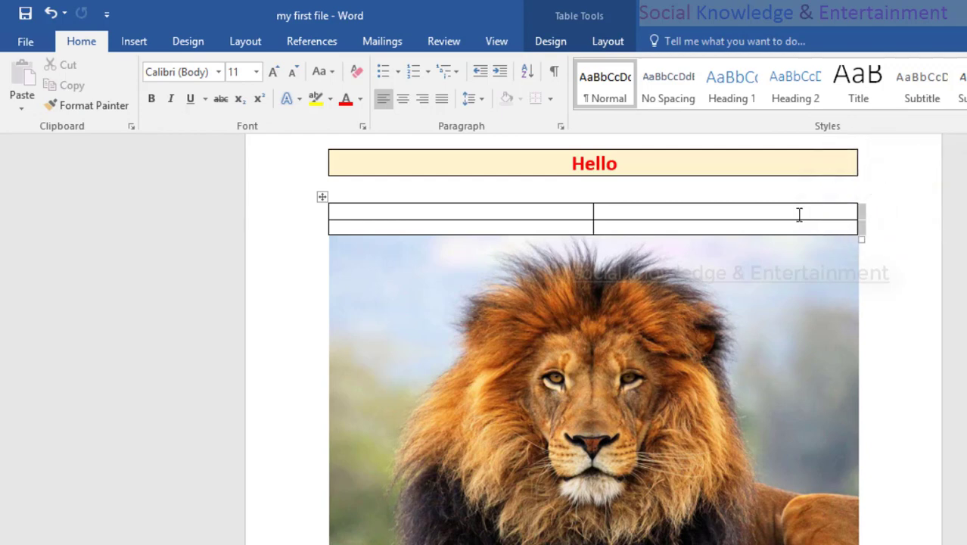
pyautogui.click(275, 215)
pyautogui.click(273, 239)
pyautogui.click(265, 222)
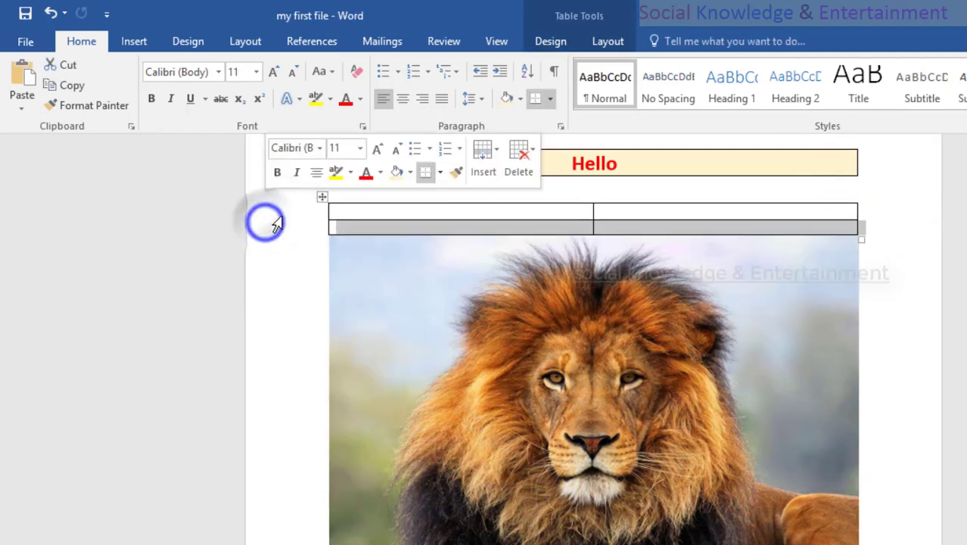
pyautogui.moveTo(270, 228); pyautogui.dragTo(274, 218)
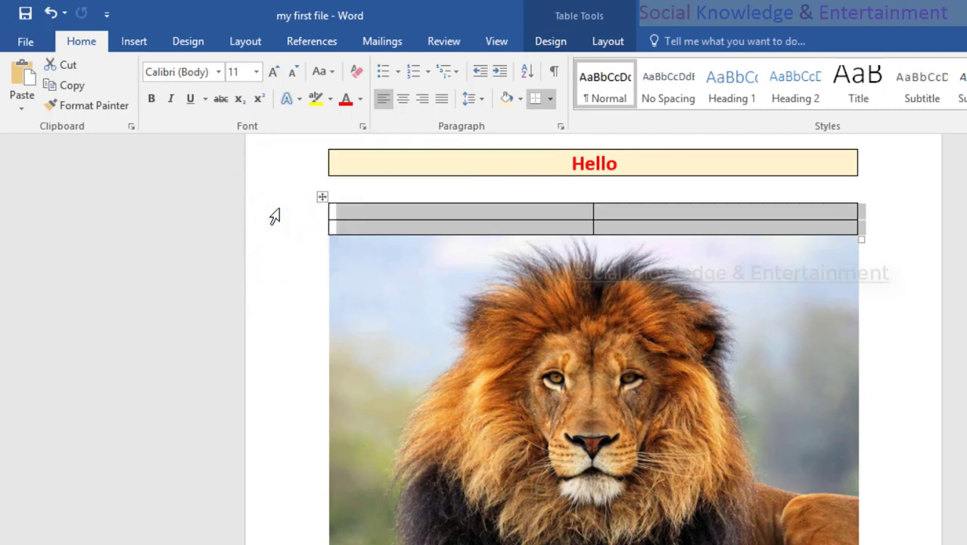
pyautogui.press('Delete')
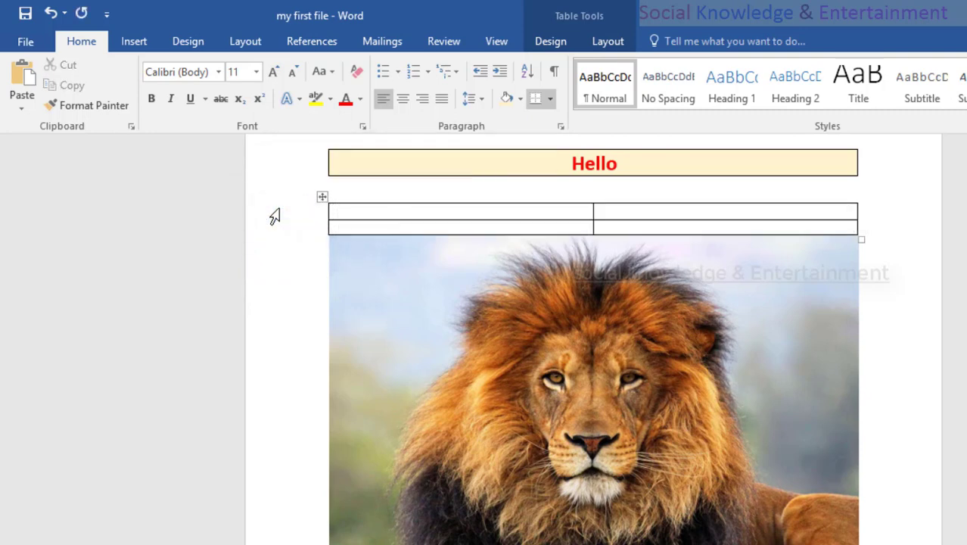
# - Remove the two-column table below the Hello table by deleting one entire row, one entire column and the remaining row
pyautogui.rightClick(444, 210)
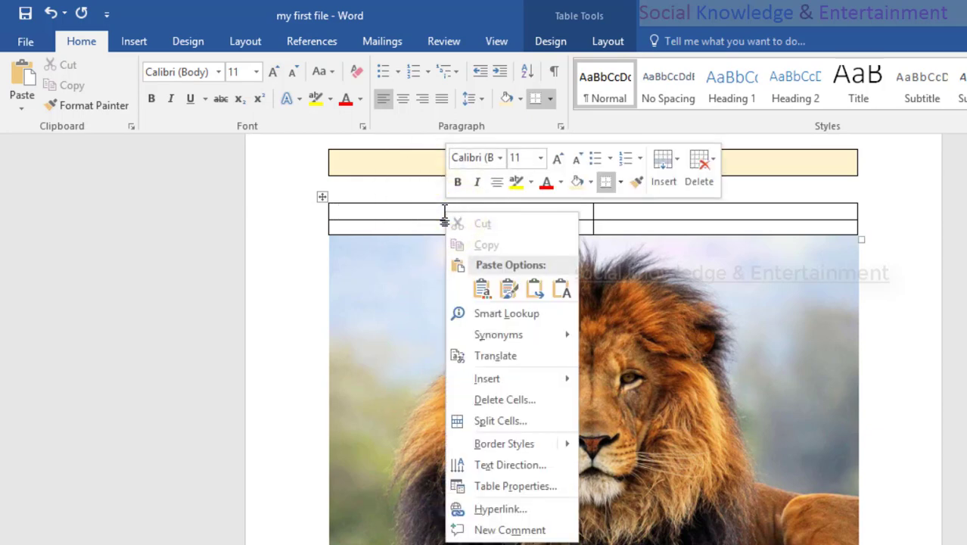
pyautogui.click(488, 401)
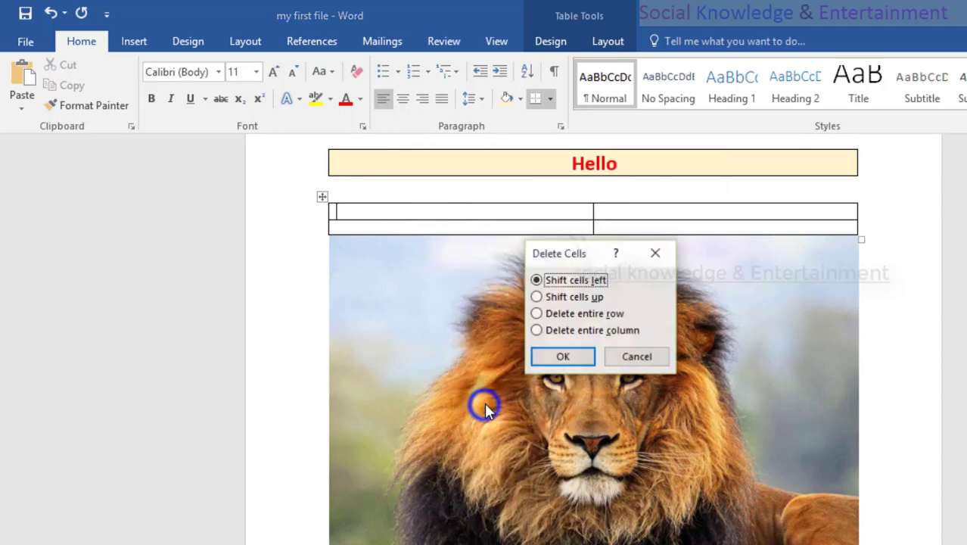
pyautogui.click(536, 313)
pyautogui.click(539, 351)
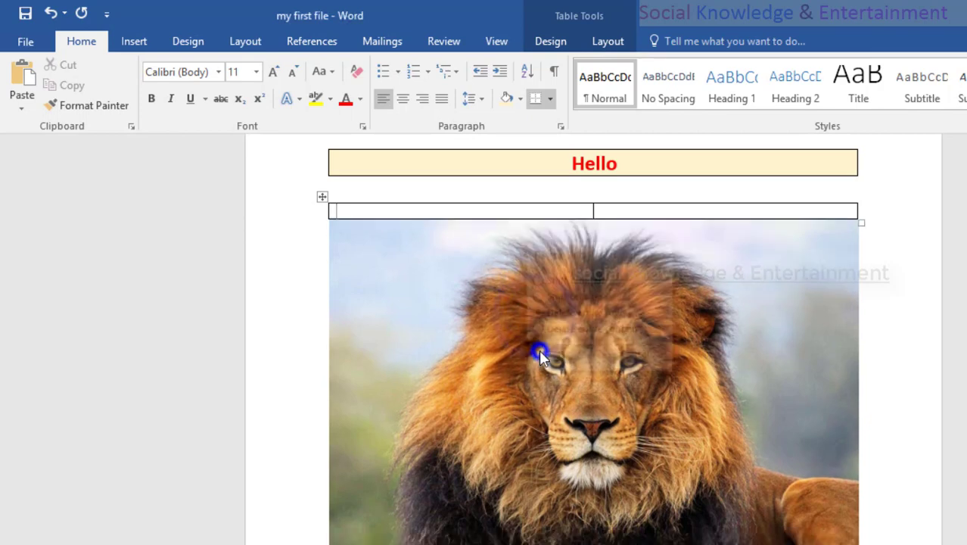
pyautogui.rightClick(332, 215)
pyautogui.click(390, 335)
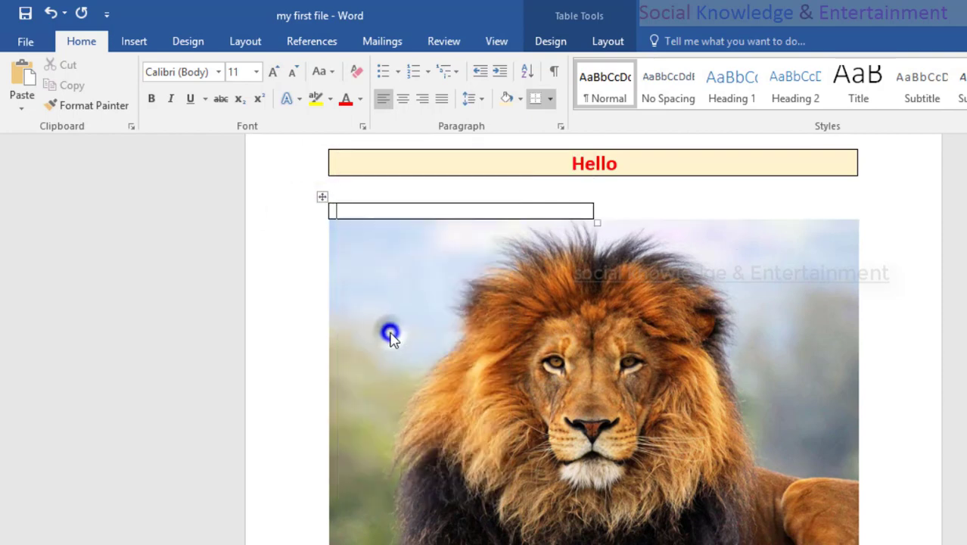
pyautogui.rightClick(445, 211)
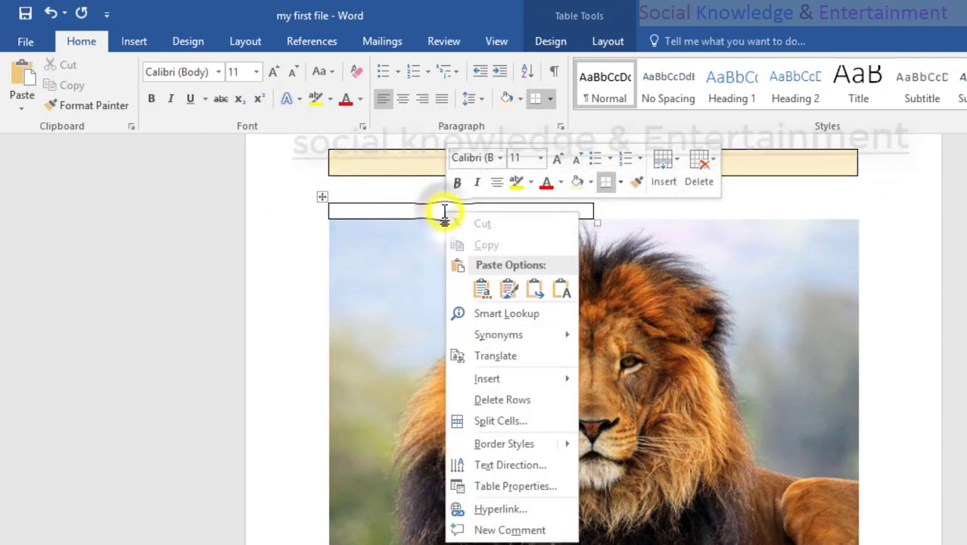
pyautogui.click(469, 392)
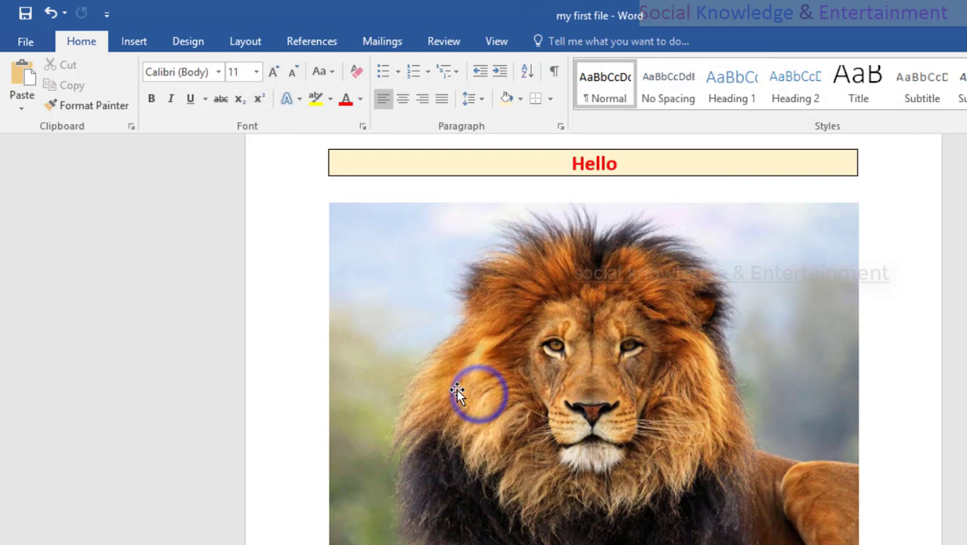
# - Scale the lion picture down proportionally so it is narrower than the Hello table
pyautogui.click(496, 319)
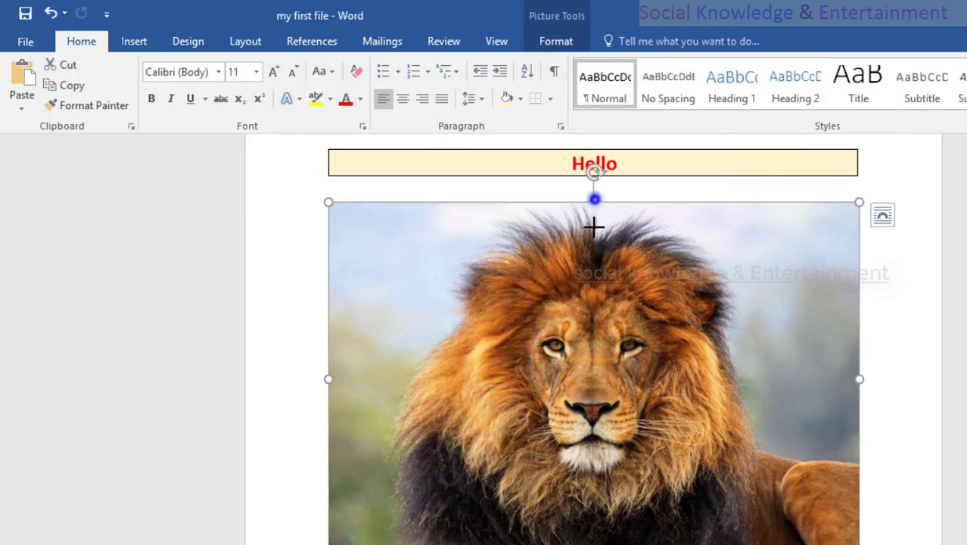
pyautogui.moveTo(594, 227); pyautogui.dragTo(594, 202)
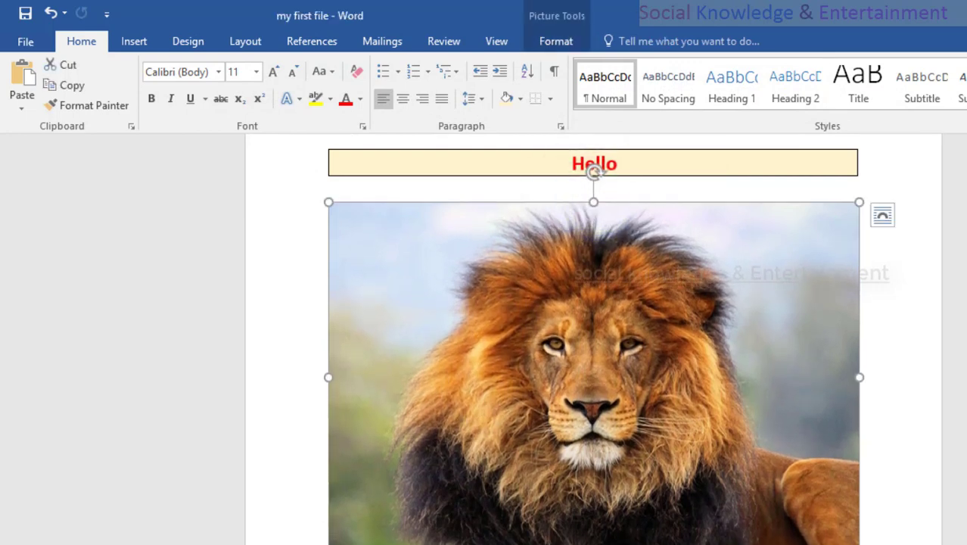
pyautogui.moveTo(753, 499); pyautogui.dragTo(779, 497)
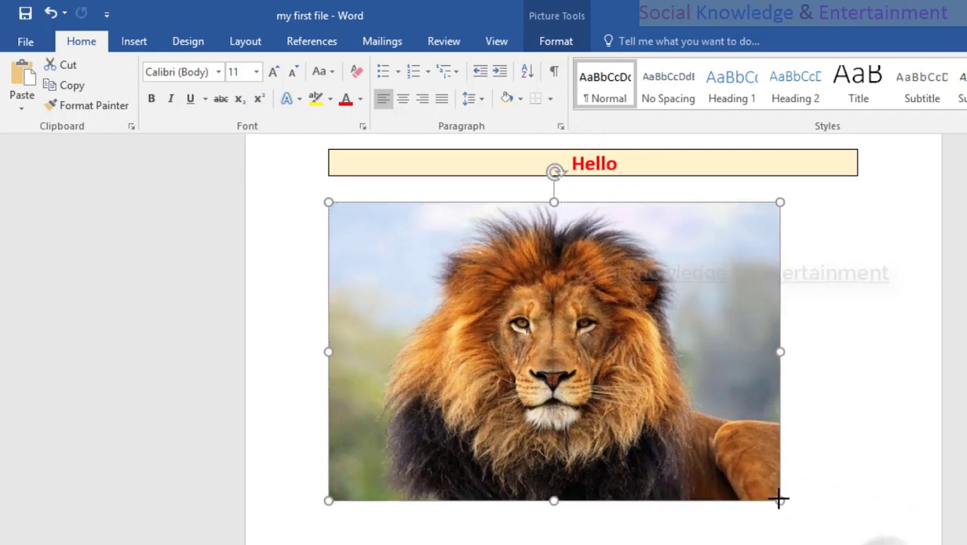
pyautogui.moveTo(783, 198)
pyautogui.mouseDown()
pyautogui.moveTo(695, 255)
pyautogui.moveTo(703, 240)
pyautogui.moveTo(773, 202)
pyautogui.mouseUp()
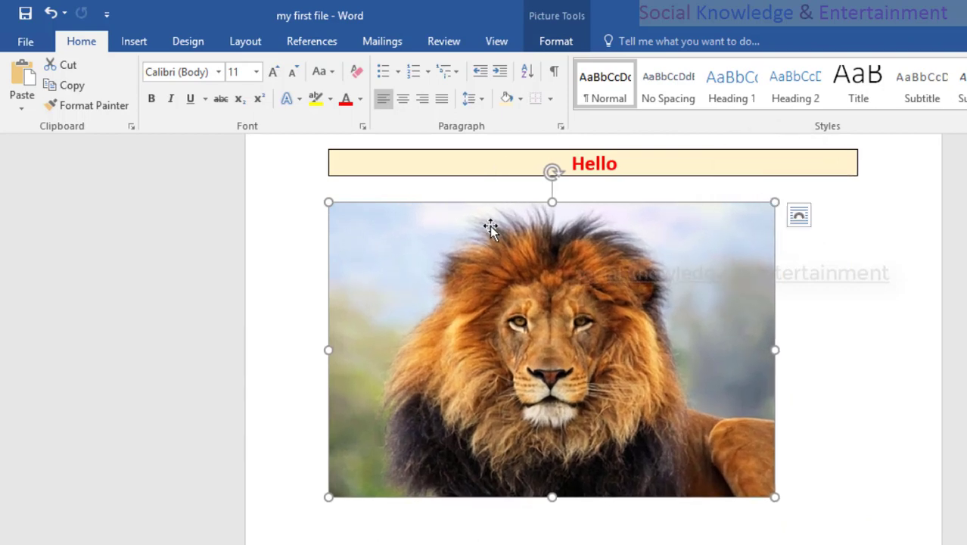
# - Add empty lines between the Hello table and the lion picture
pyautogui.click(454, 210)
pyautogui.click(375, 184)
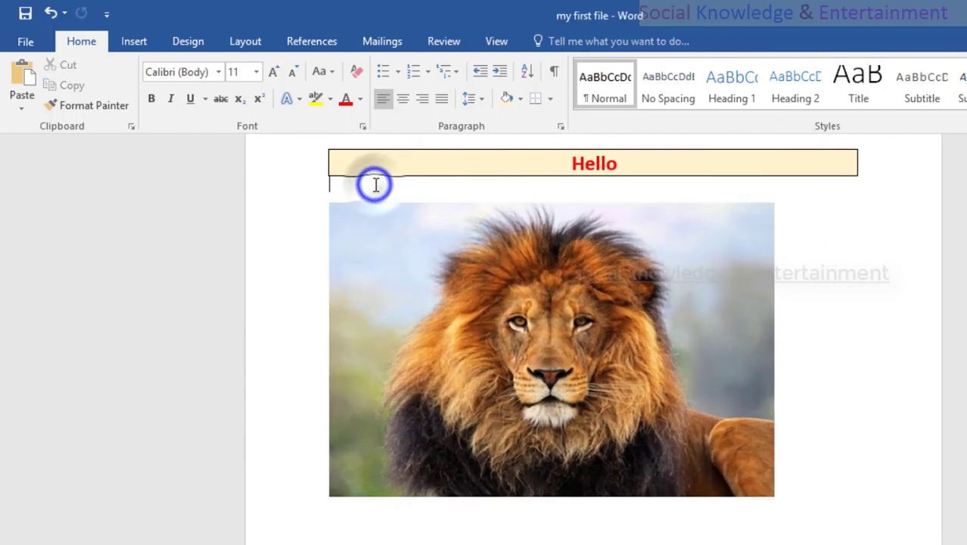
pyautogui.press('Return')
pyautogui.press('Return')
# - Reduce the lion picture's height slightly and move the picture up closer to the Hello table
pyautogui.click(535, 306)
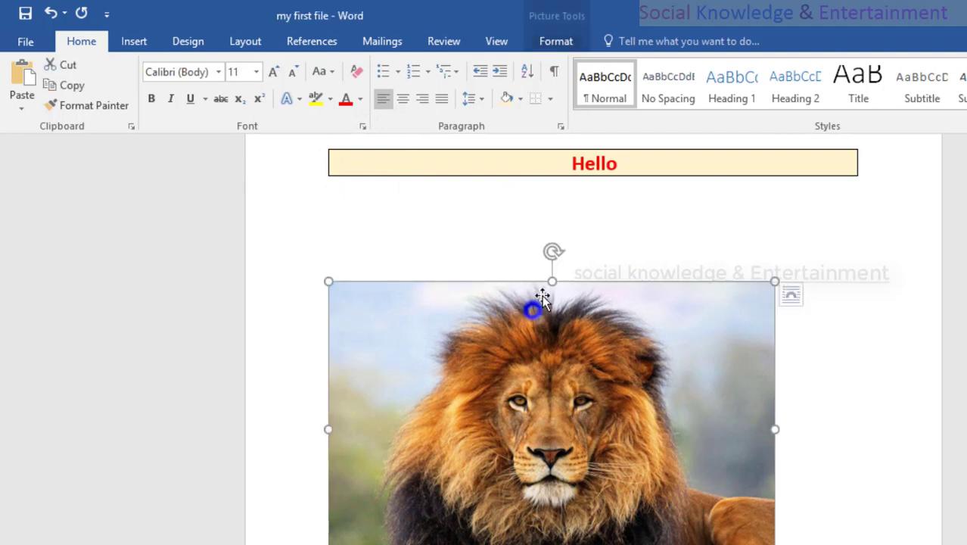
pyautogui.moveTo(552, 282)
pyautogui.mouseDown()
pyautogui.moveTo(533, 356)
pyautogui.moveTo(541, 286)
pyautogui.mouseUp()
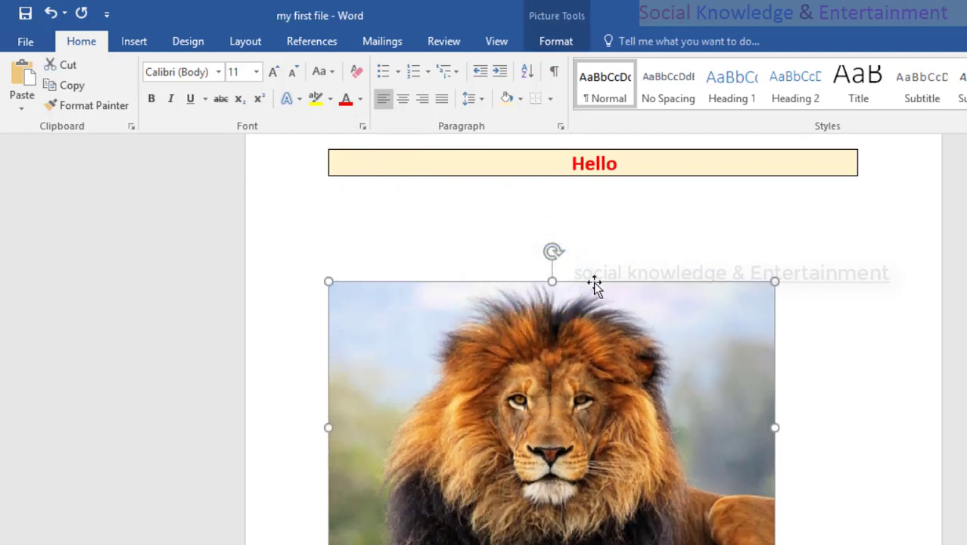
pyautogui.click(618, 262)
pyautogui.click(752, 309)
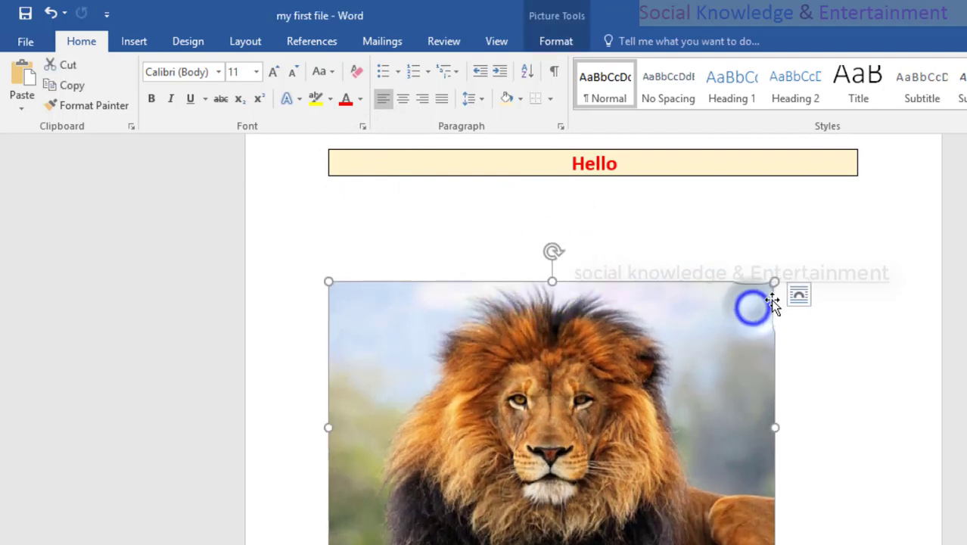
pyautogui.moveTo(740, 290); pyautogui.dragTo(714, 286)
pyautogui.click(821, 308)
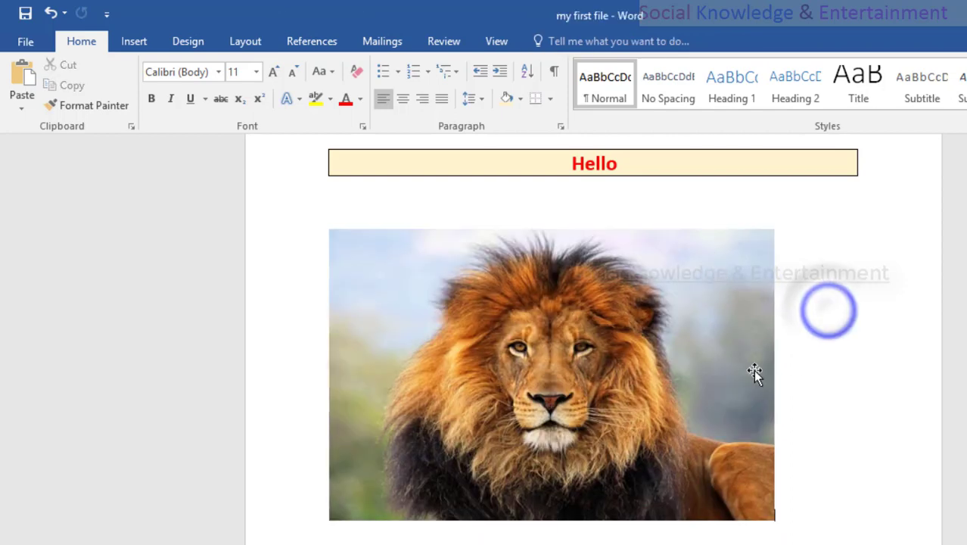
# - Centre the lion picture on the page, trying right and justified alignment along the way
pyautogui.click(708, 357)
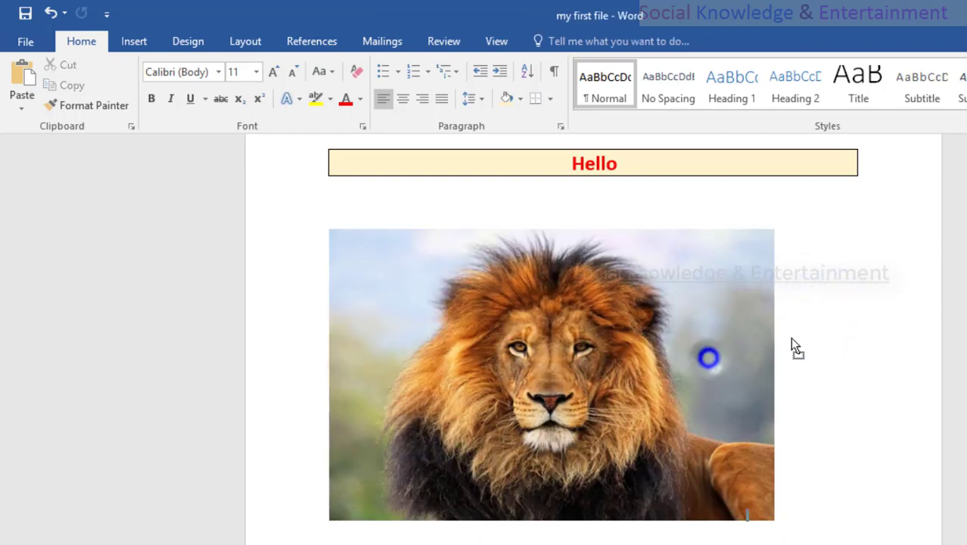
pyautogui.click(733, 328)
pyautogui.click(400, 102)
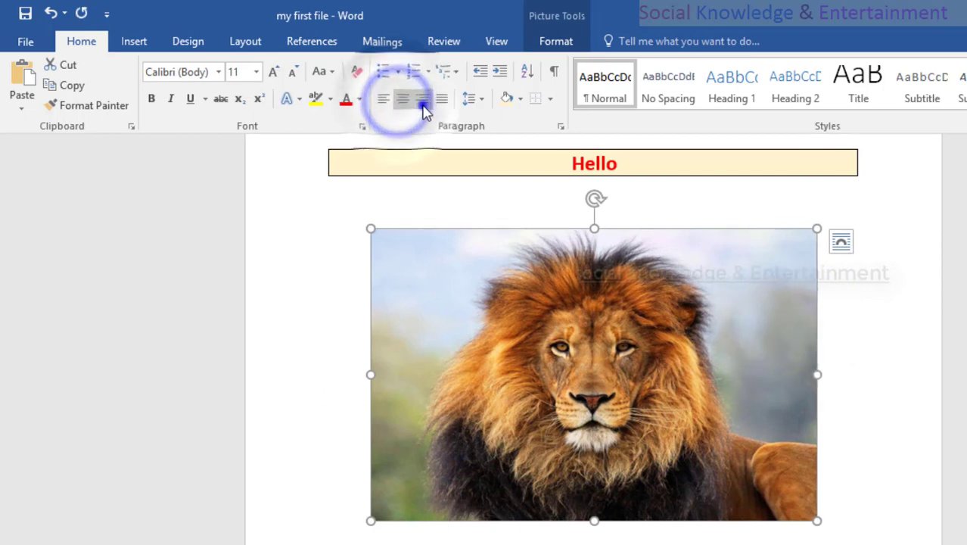
pyautogui.click(422, 99)
pyautogui.click(436, 103)
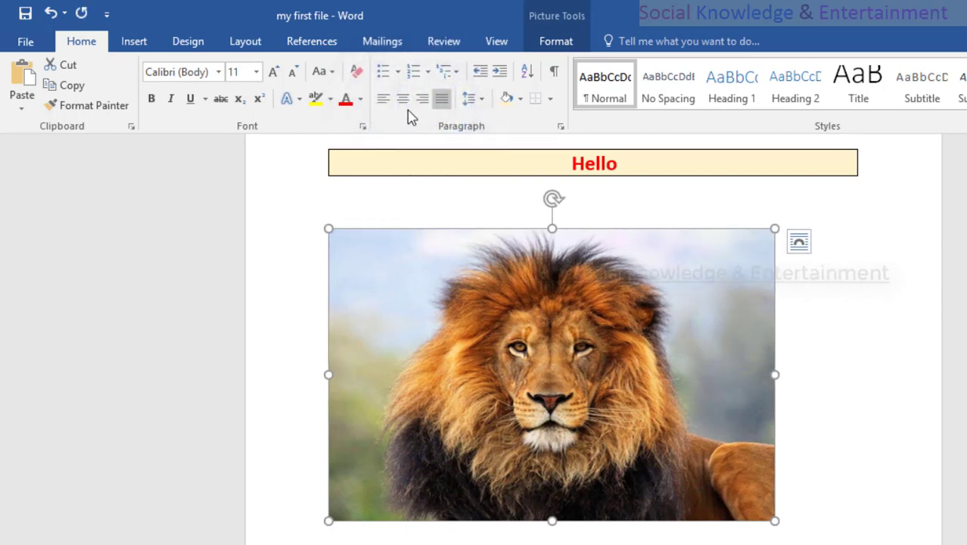
pyautogui.click(403, 100)
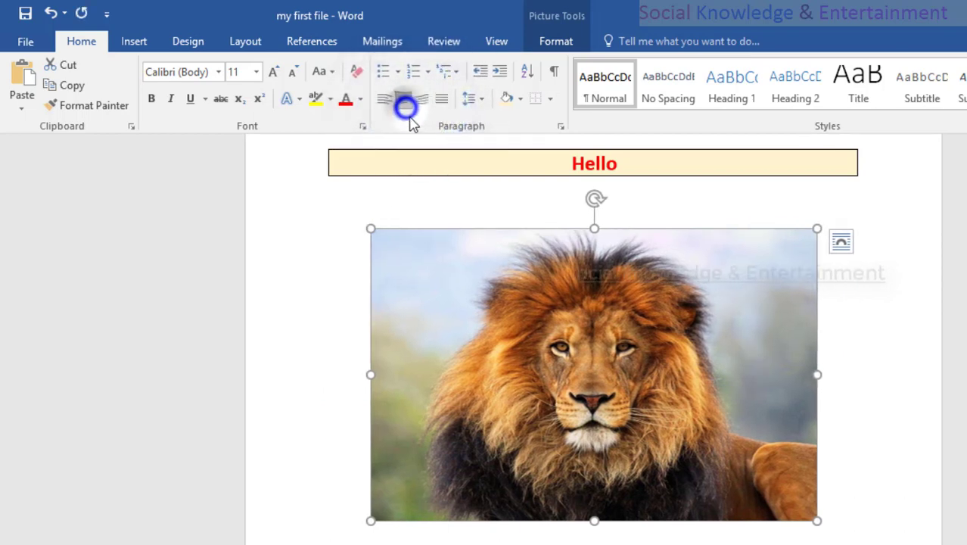
# - Increase the indent of the lion picture's paragraph repeatedly until the picture runs past the page's right edge
pyautogui.click(475, 75)
pyautogui.click(499, 71)
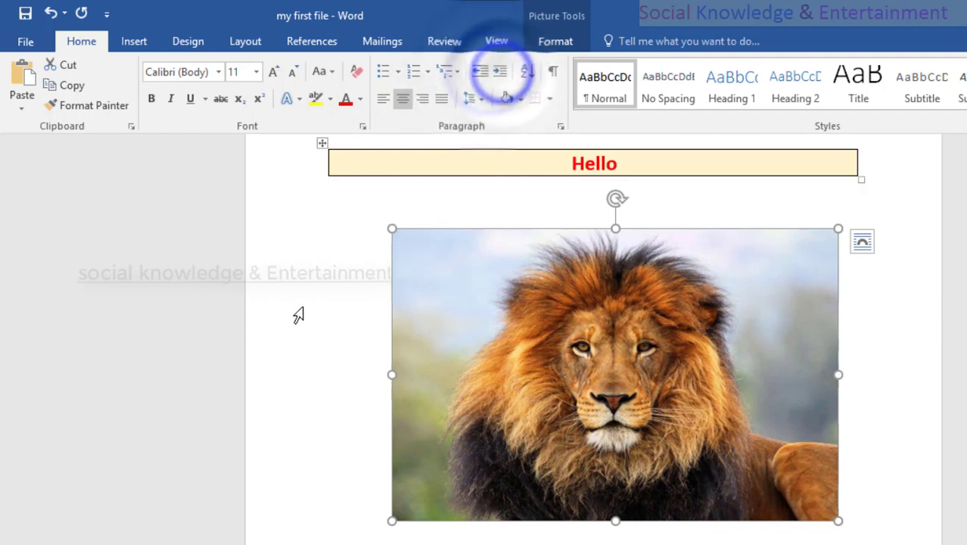
pyautogui.click(313, 251)
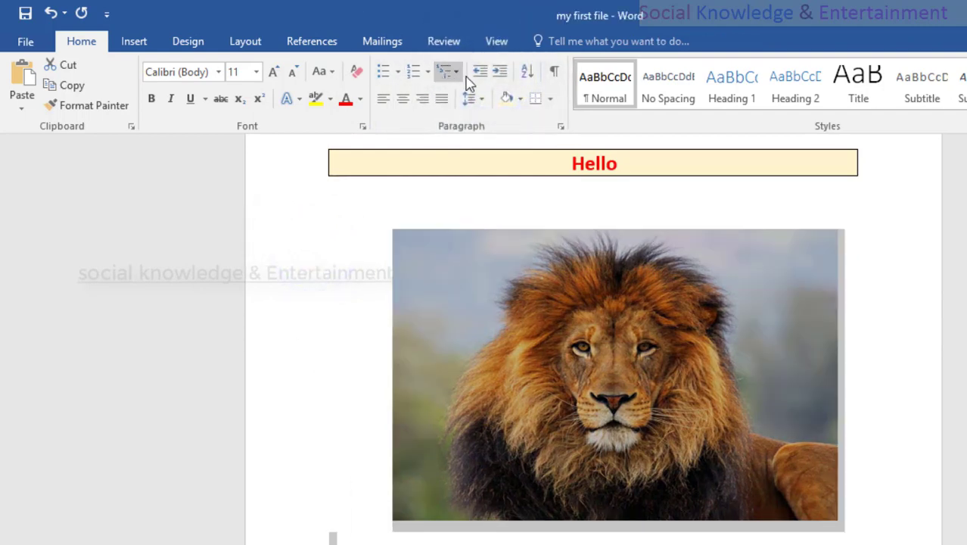
pyautogui.click(475, 75)
pyautogui.click(492, 76)
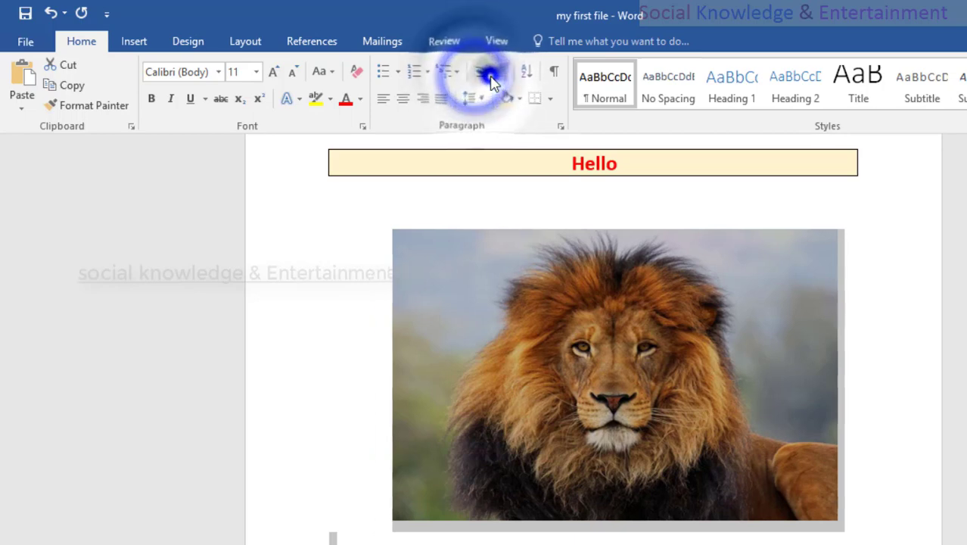
pyautogui.click(492, 79)
pyautogui.click(490, 76)
pyautogui.click(490, 76)
pyautogui.click(490, 76)
pyautogui.click(491, 75)
pyautogui.click(490, 76)
pyautogui.click(490, 76)
pyautogui.click(490, 76)
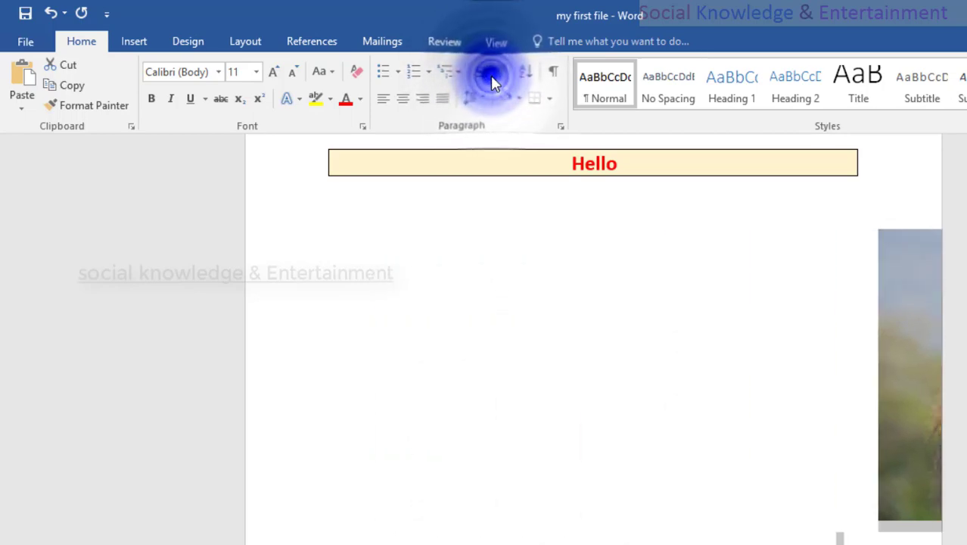
pyautogui.click(490, 75)
# - Decrease the indent of the lion picture's paragraph repeatedly to bring the picture back to the page centre
pyautogui.click(480, 74)
pyautogui.click(479, 74)
pyautogui.click(480, 74)
pyautogui.click(479, 74)
pyautogui.click(479, 74)
pyautogui.click(479, 74)
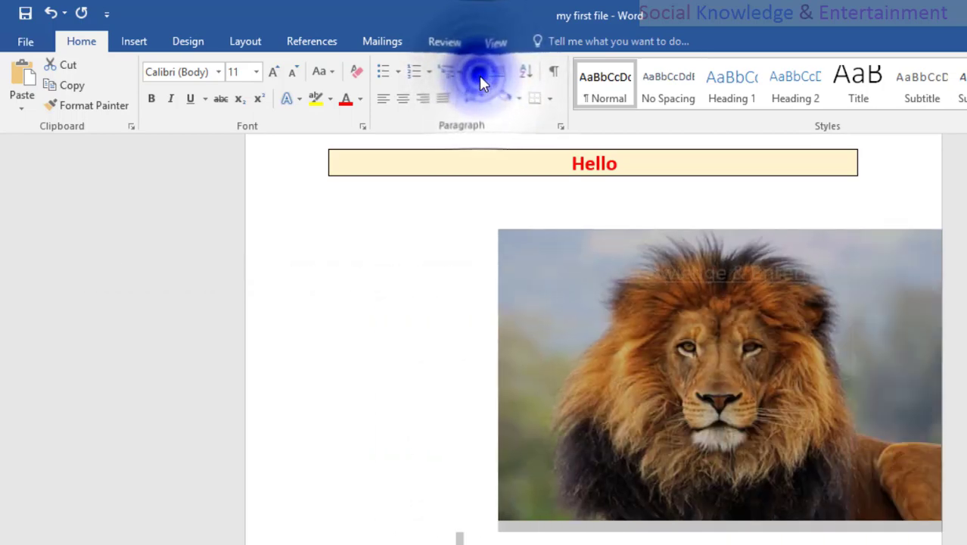
pyautogui.click(479, 74)
pyautogui.click(480, 74)
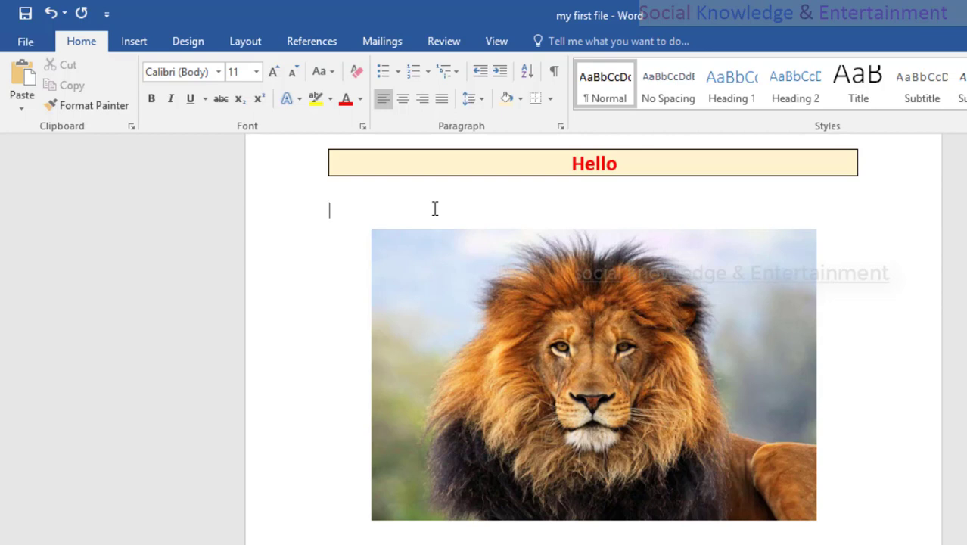
# - Draw a horizontal arrow pointing right in the empty space below the lion picture and select it
pyautogui.click(141, 40)
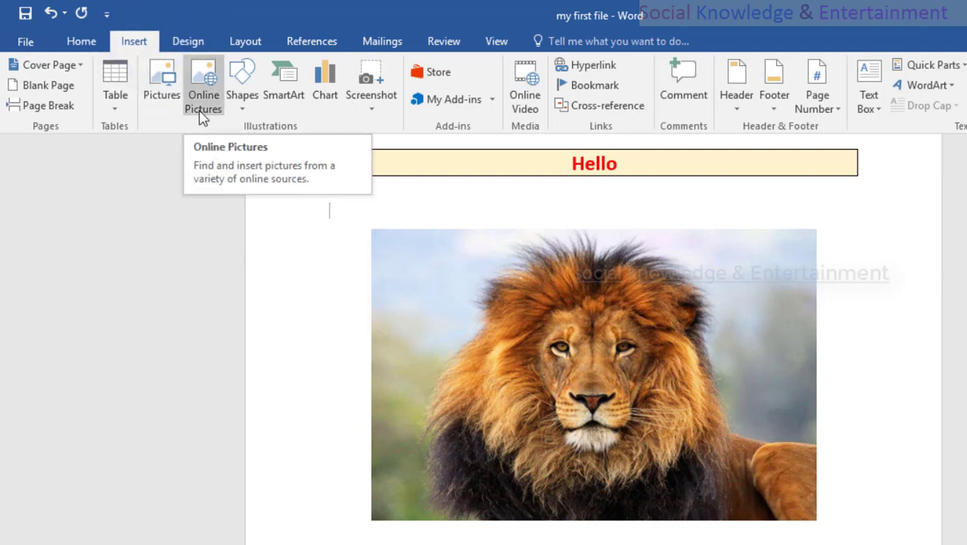
pyautogui.scroll(-4, 594, 340)
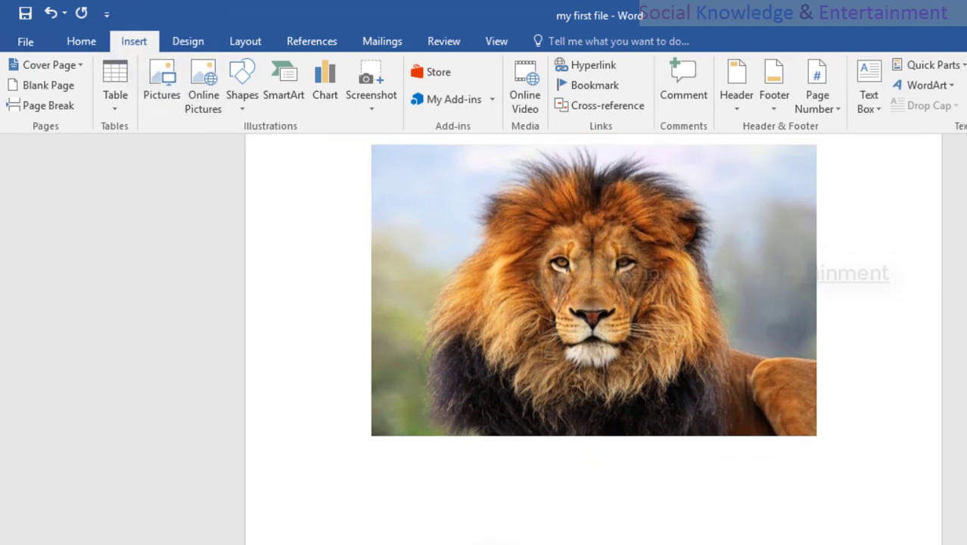
pyautogui.click(244, 109)
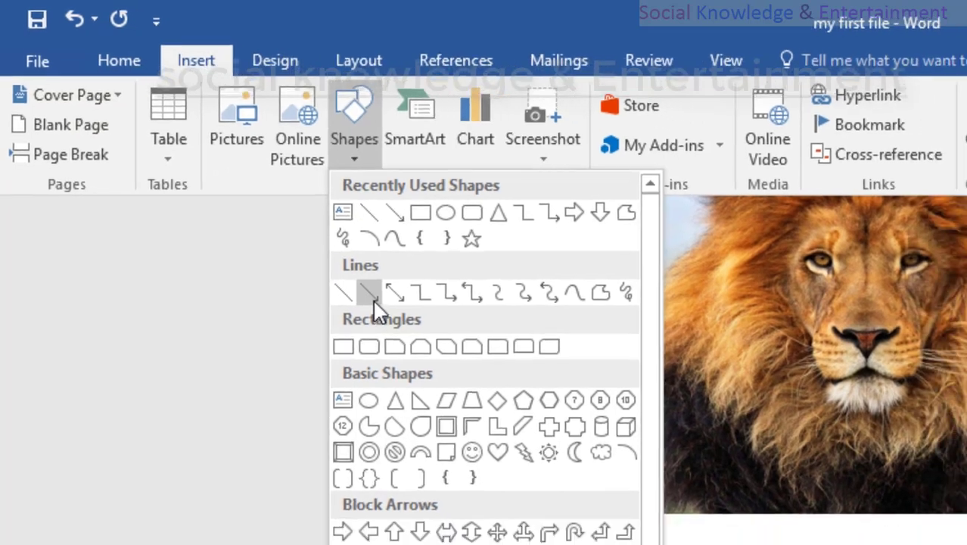
pyautogui.click(400, 316)
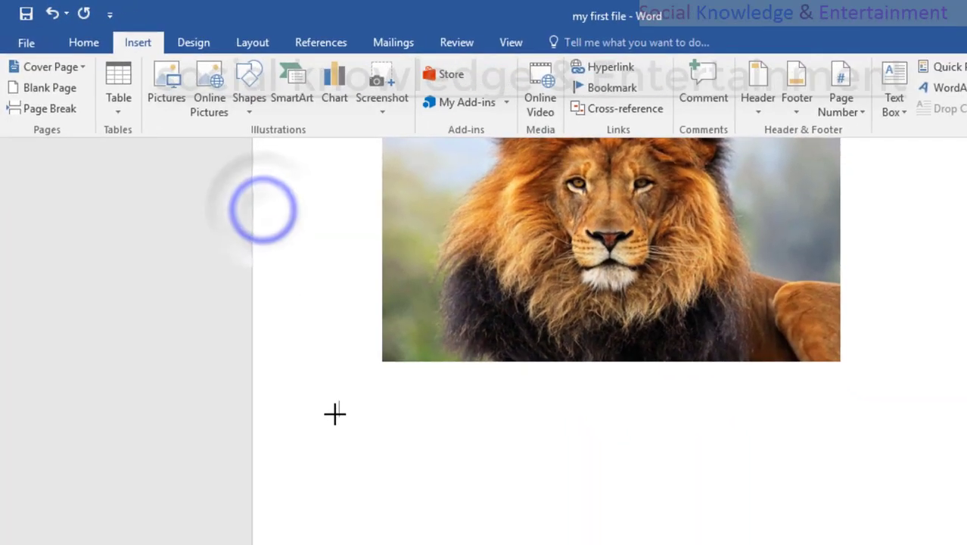
pyautogui.moveTo(325, 433); pyautogui.dragTo(647, 432)
pyautogui.click(452, 469)
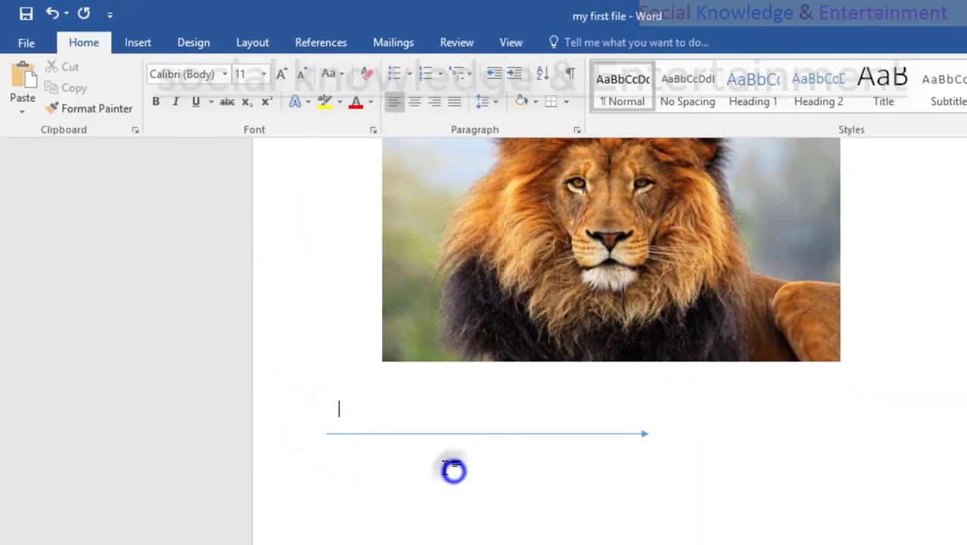
pyautogui.click(444, 438)
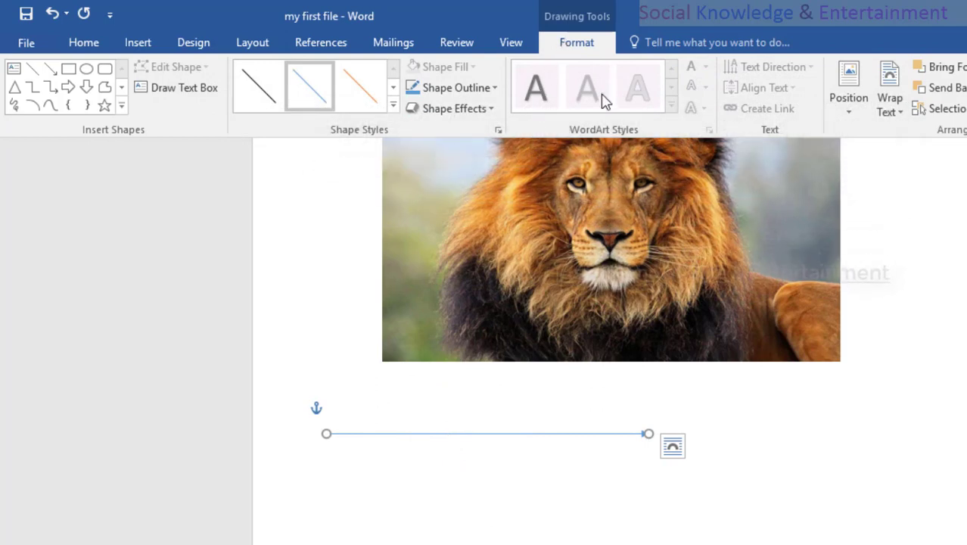
pyautogui.click(430, 112)
pyautogui.click(433, 134)
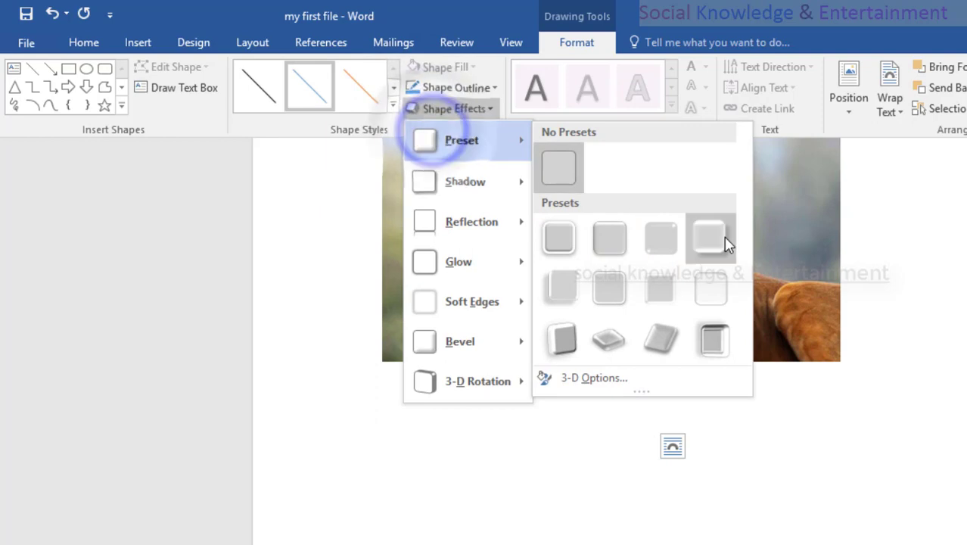
pyautogui.click(330, 208)
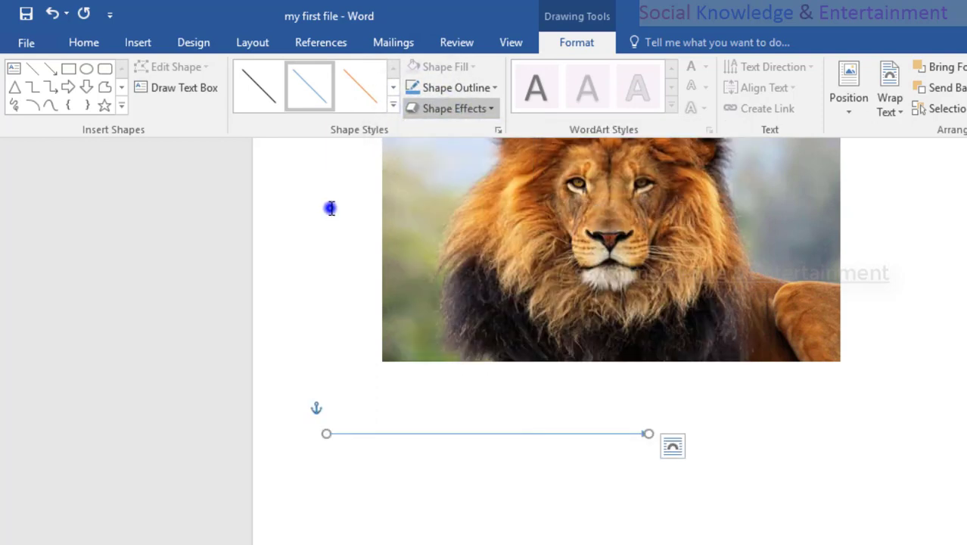
pyautogui.click(458, 88)
pyautogui.click(323, 185)
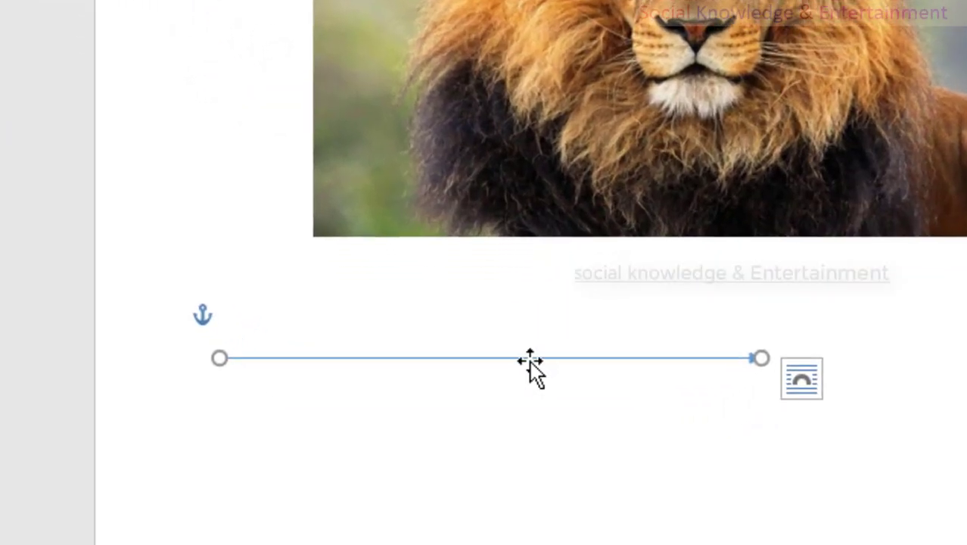
# - Format the arrow below the lion picture with a 4 pt line width and black colour
pyautogui.rightClick(511, 434)
pyautogui.click(576, 345)
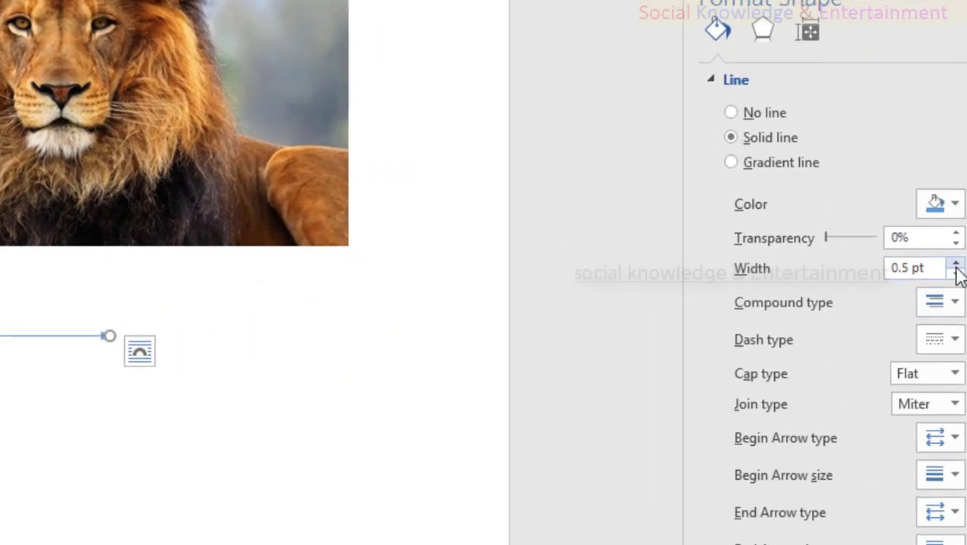
pyautogui.click(955, 265)
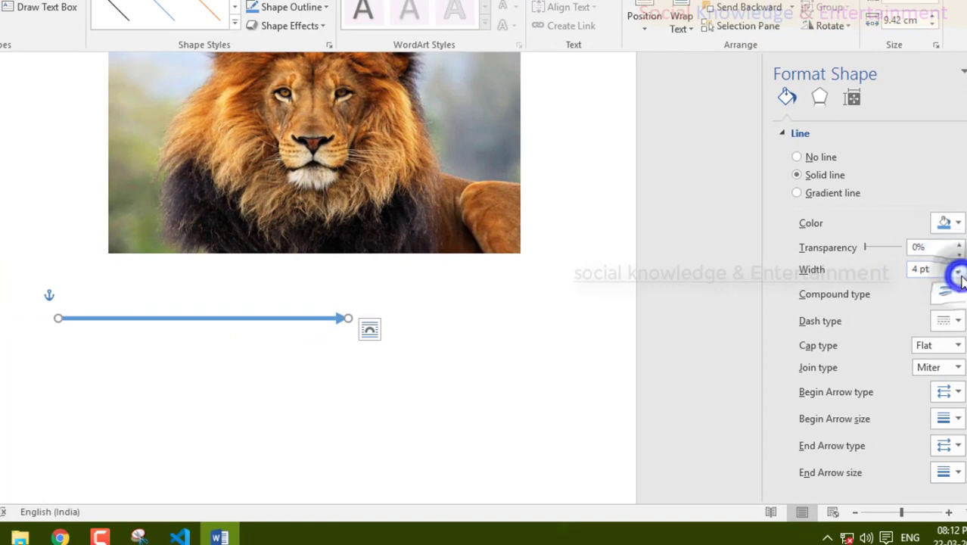
pyautogui.click(958, 223)
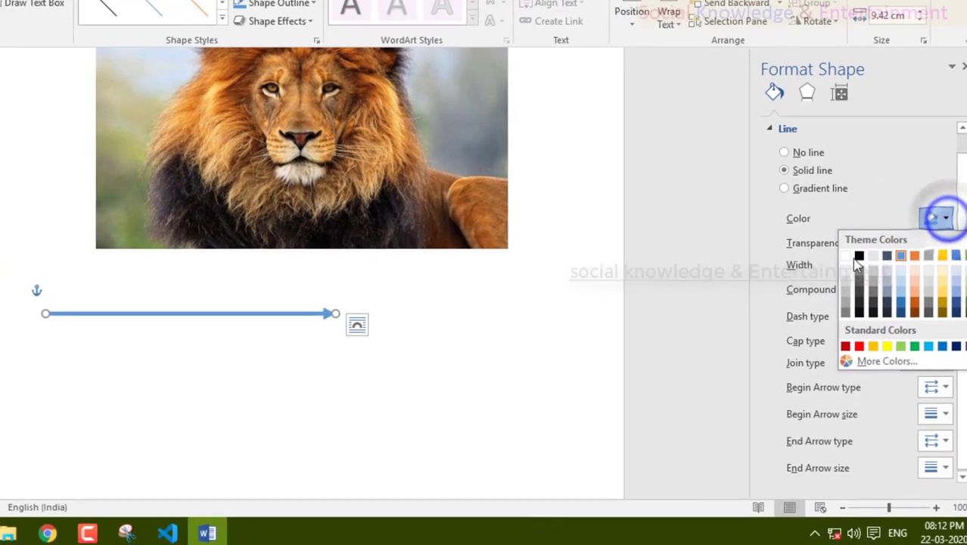
pyautogui.click(859, 256)
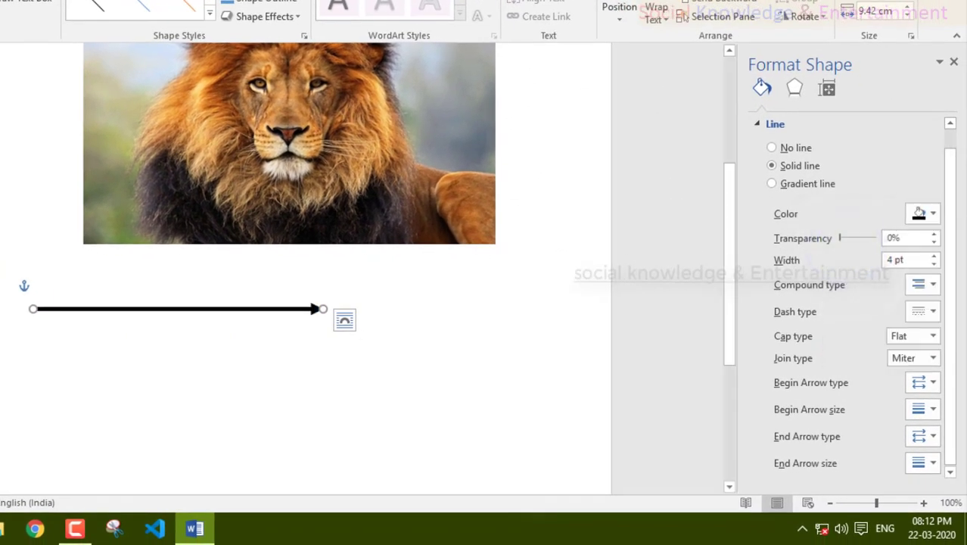
# - Close the shape formatting settings and move the black arrow to the right so it lies beneath the lion picture
pyautogui.click(954, 62)
pyautogui.click(557, 340)
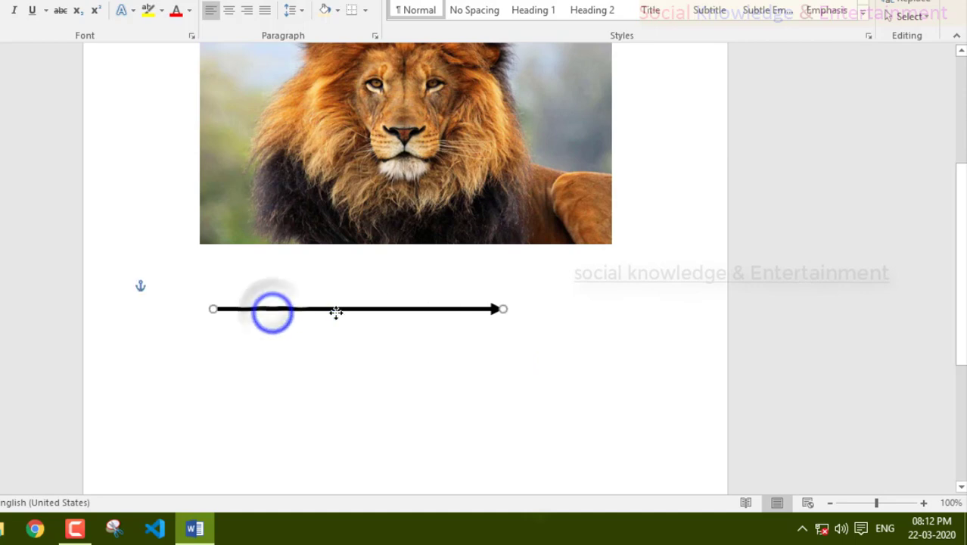
pyautogui.click(406, 389)
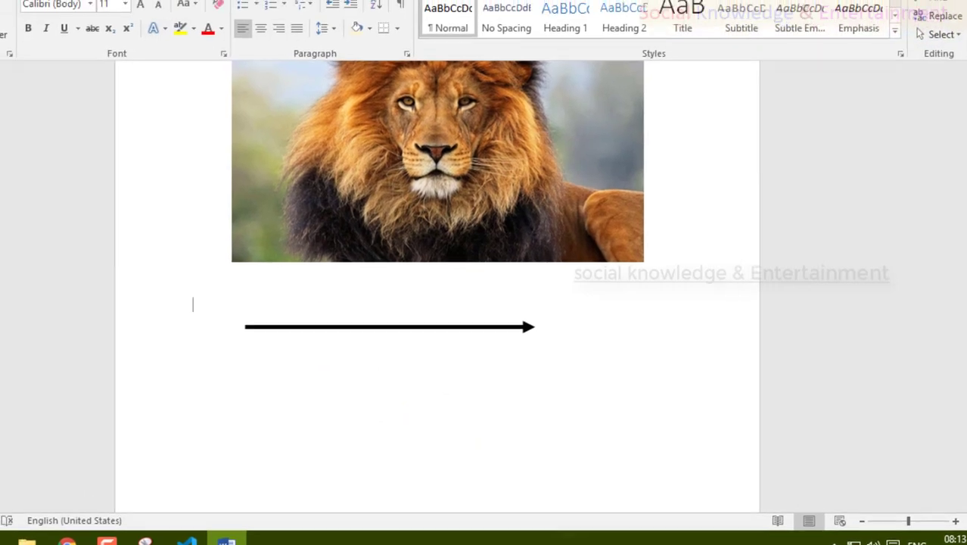
# - Draw a rectangle about 8.41 cm wide and 3.57 cm high below the black arrow
pyautogui.click(103, 37)
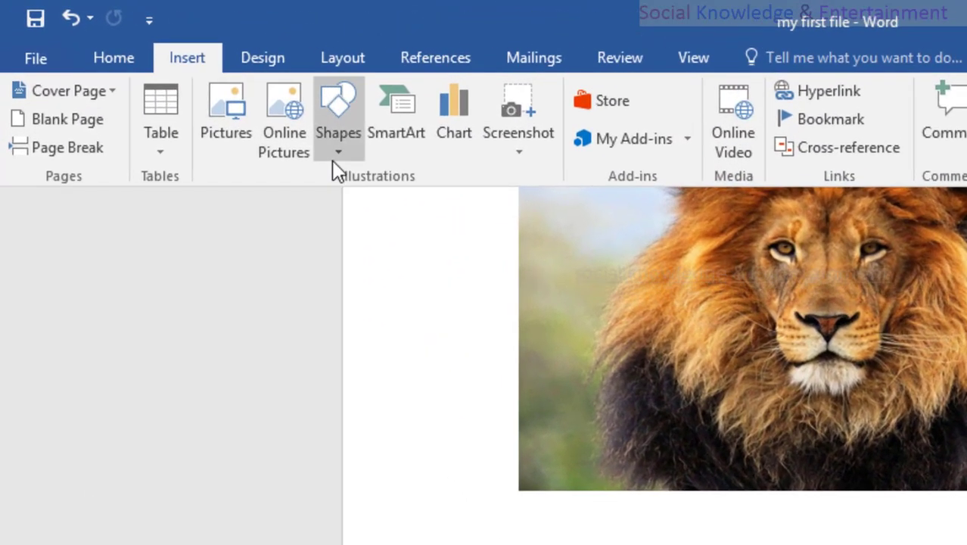
pyautogui.click(219, 105)
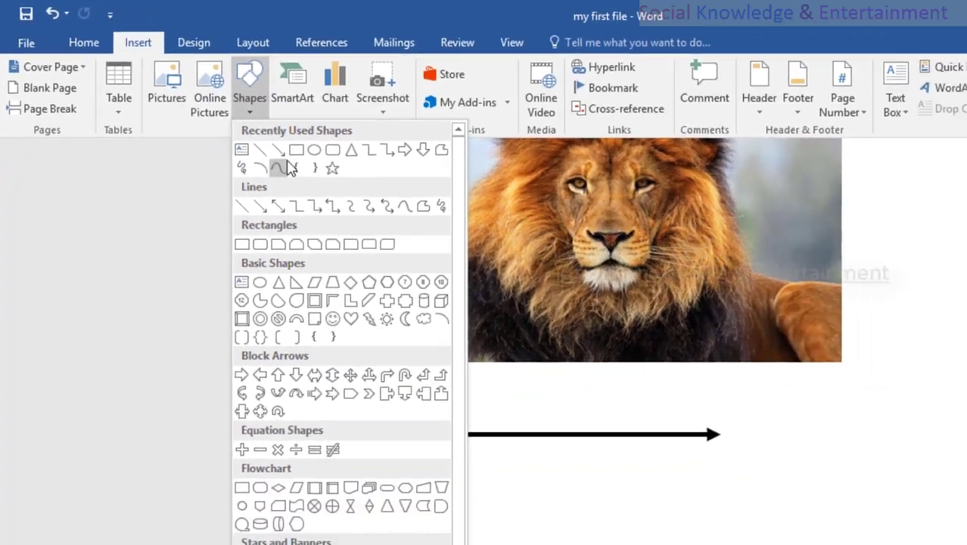
pyautogui.click(394, 208)
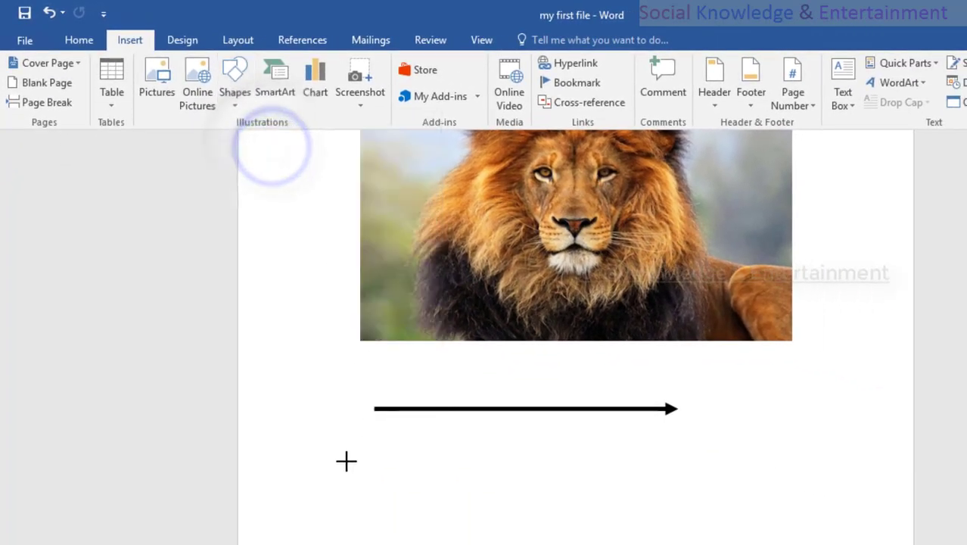
pyautogui.moveTo(344, 459); pyautogui.dragTo(618, 544)
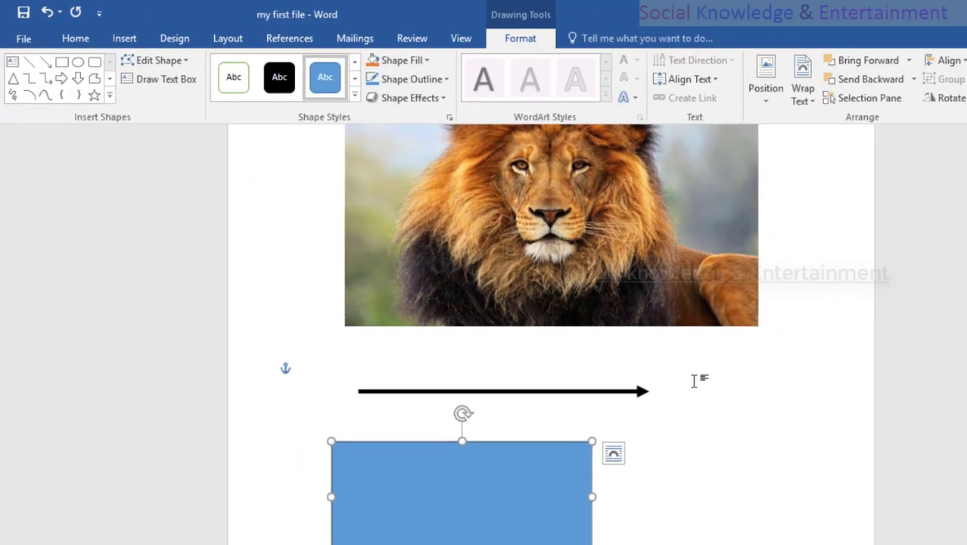
# - Apply the white shape style with a green outline to the rectangle and change its outline colour to black
pyautogui.click(227, 79)
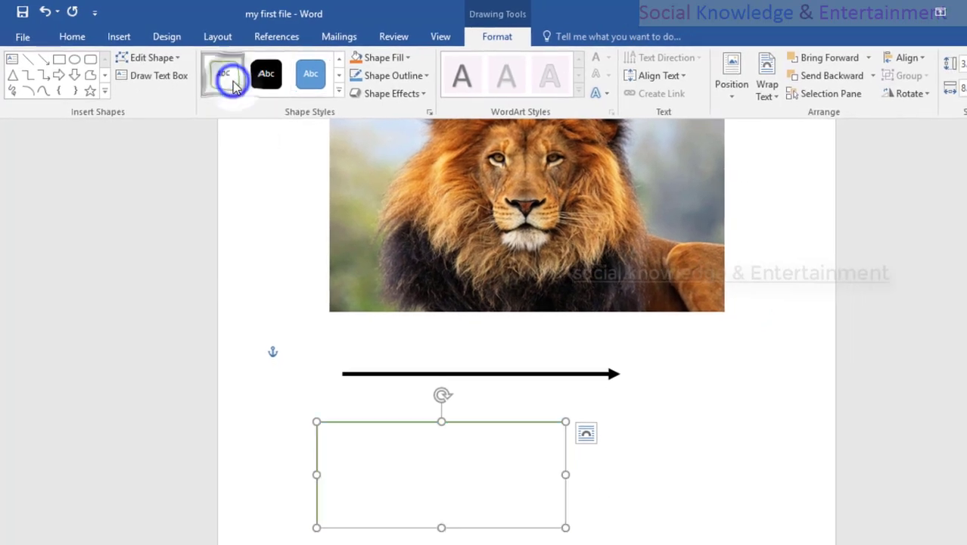
pyautogui.click(709, 405)
pyautogui.click(502, 513)
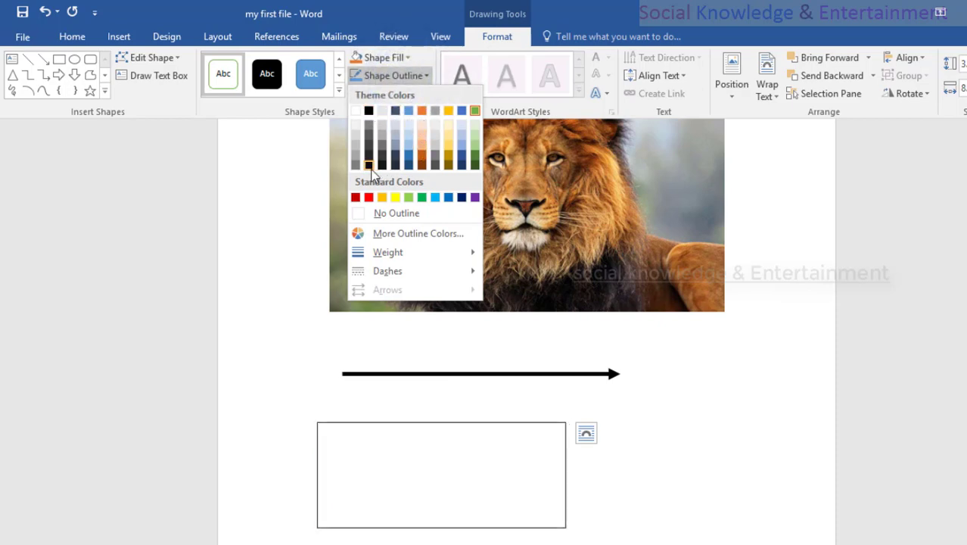
pyautogui.click(369, 112)
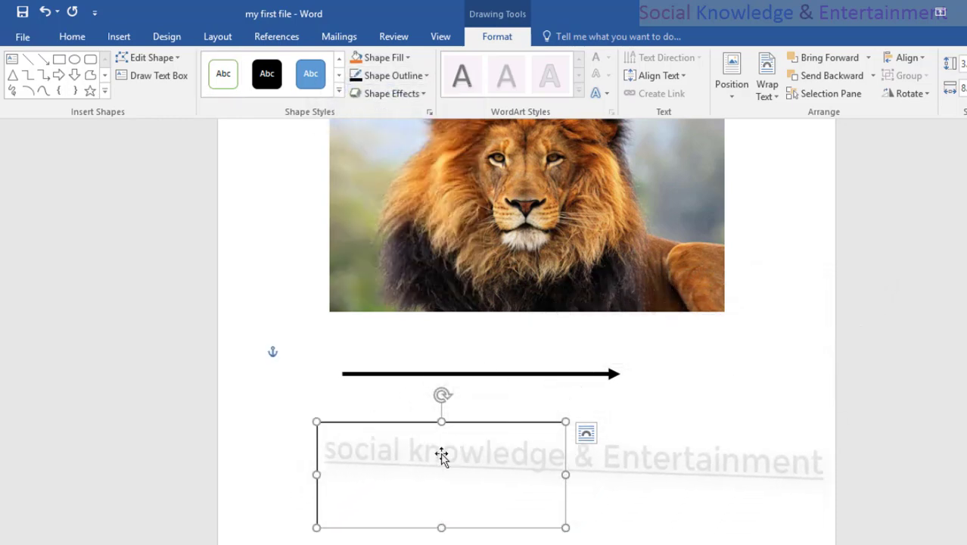
# - Format the rectangle's outline with a 4.75 pt width and the dark blue standard colour
pyautogui.rightClick(449, 428)
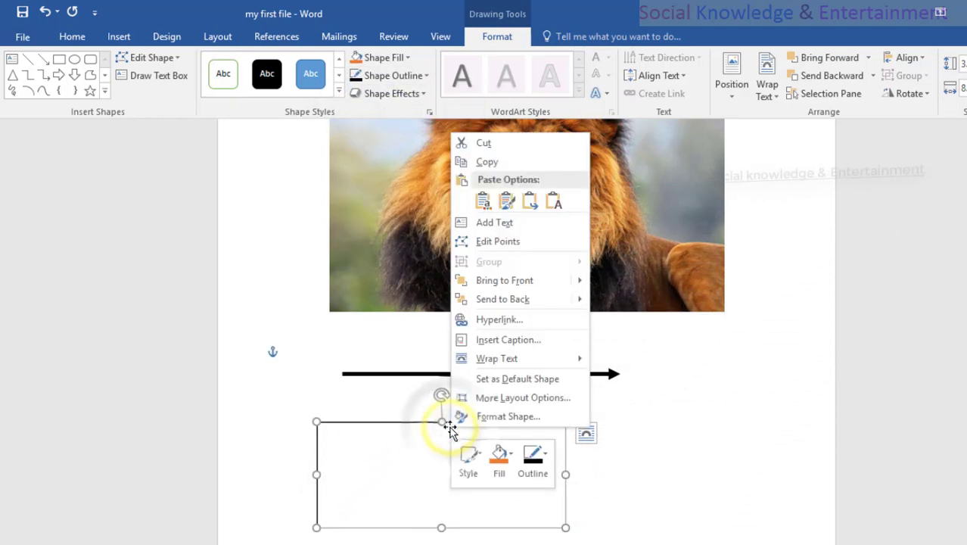
pyautogui.click(471, 418)
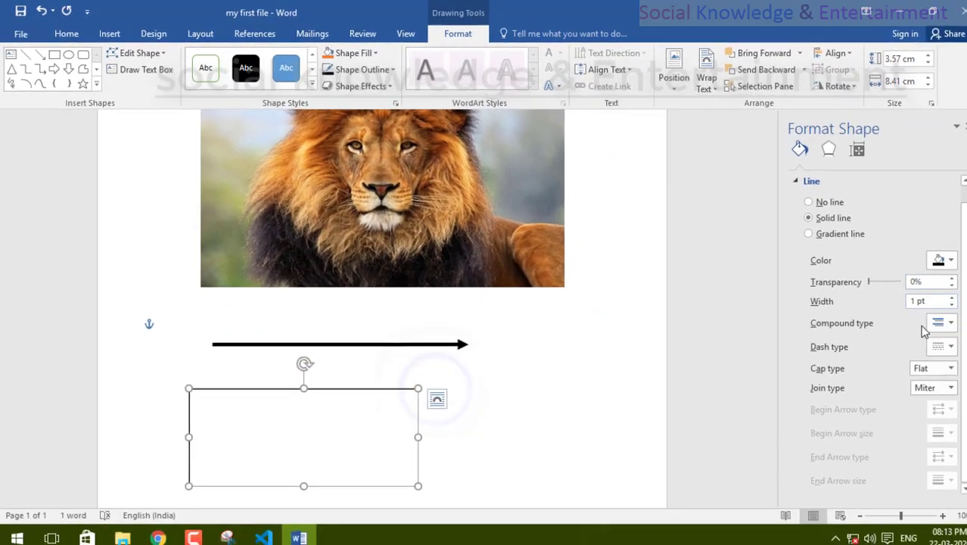
pyautogui.click(936, 294)
pyautogui.click(936, 295)
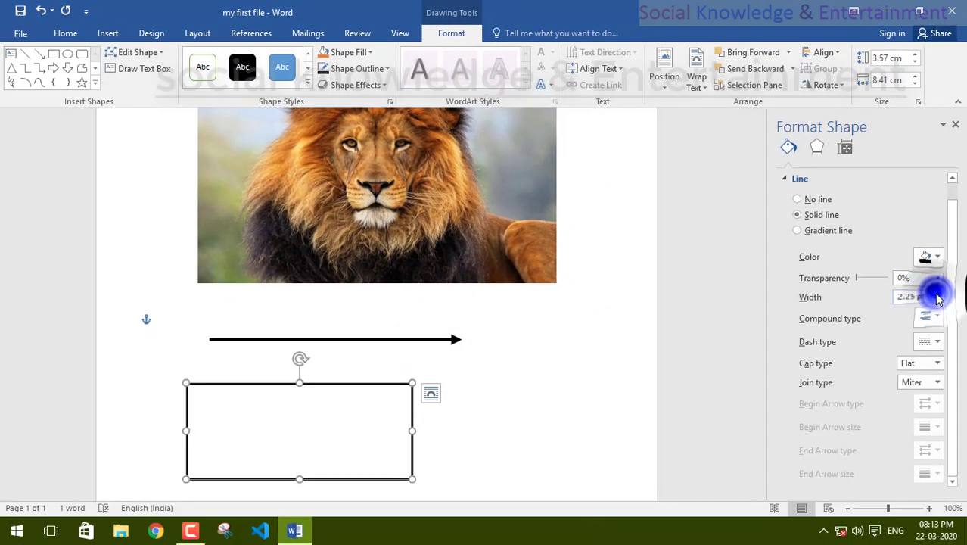
pyautogui.click(937, 294)
pyautogui.click(937, 294)
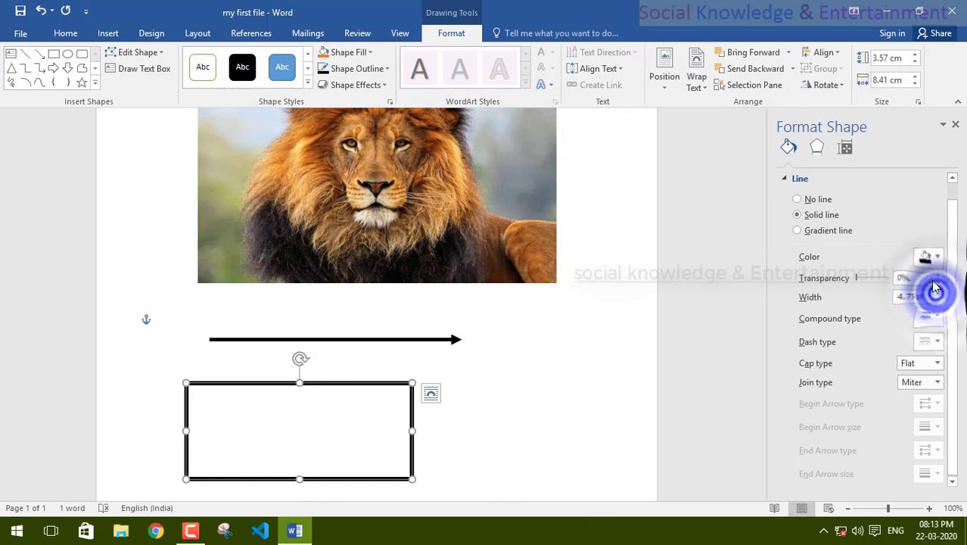
pyautogui.click(929, 257)
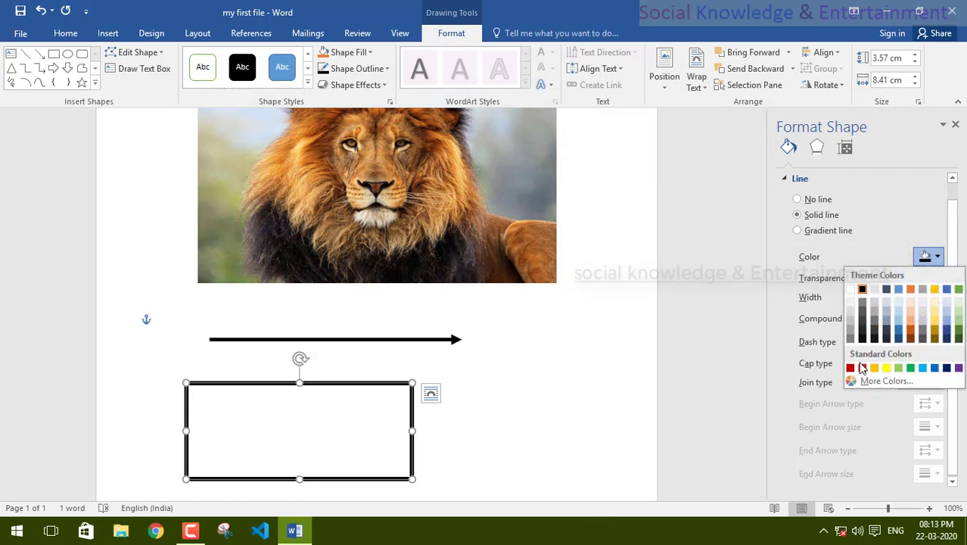
pyautogui.click(946, 367)
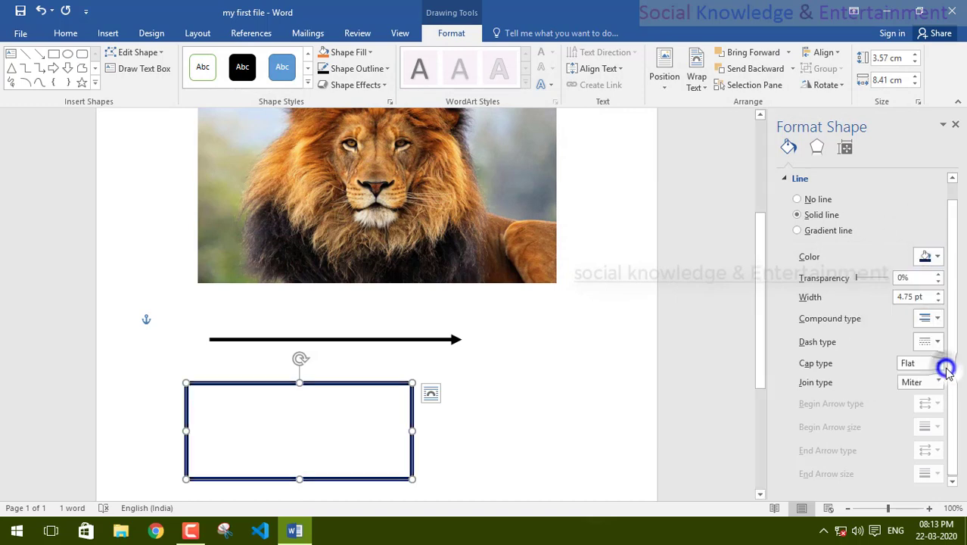
# - Close the formatting settings and move the rectangle slightly up, closer to the black arrow
pyautogui.click(485, 401)
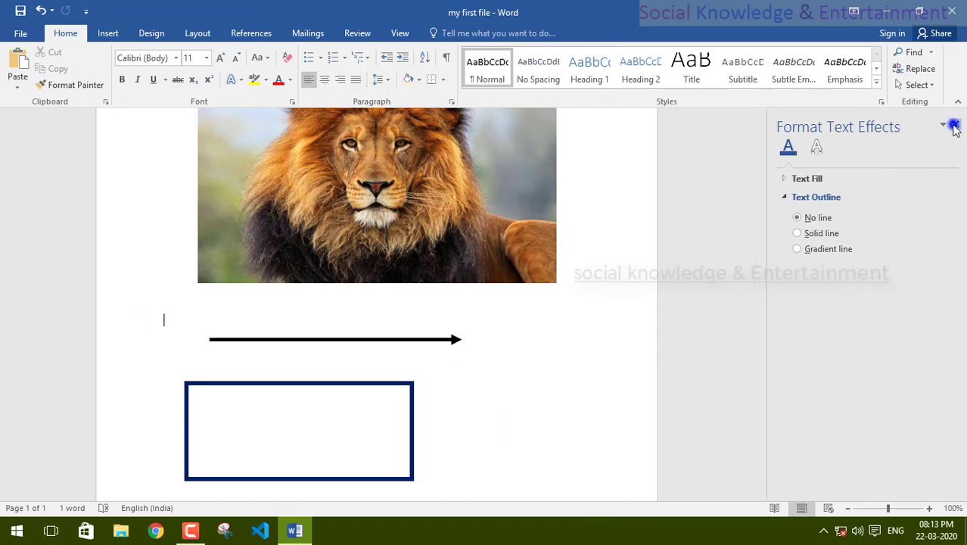
pyautogui.click(953, 124)
pyautogui.moveTo(472, 389)
pyautogui.mouseDown()
pyautogui.moveTo(546, 373)
pyautogui.moveTo(478, 373)
pyautogui.mouseUp()
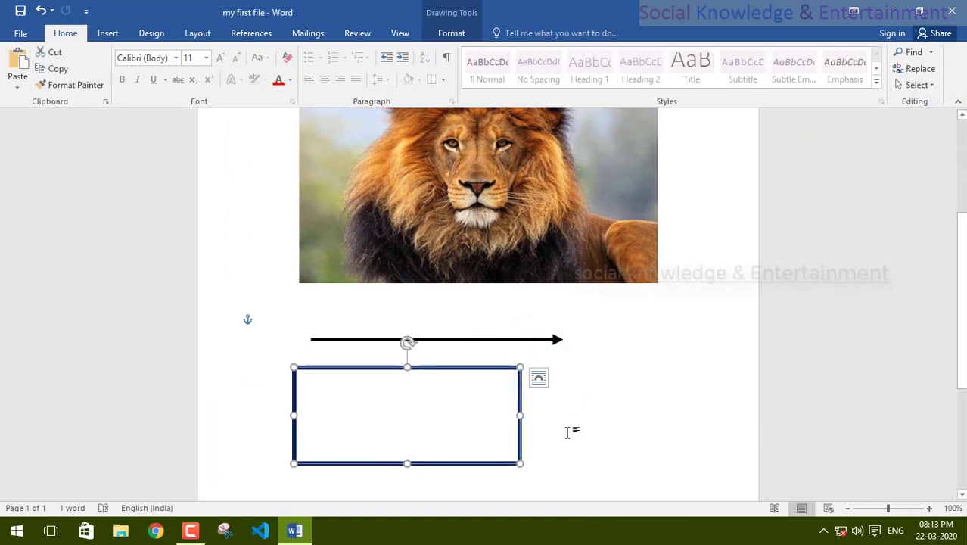
# - Browse the shape styles down to the presets and apply the solid gold style to the rectangle
pyautogui.click(451, 33)
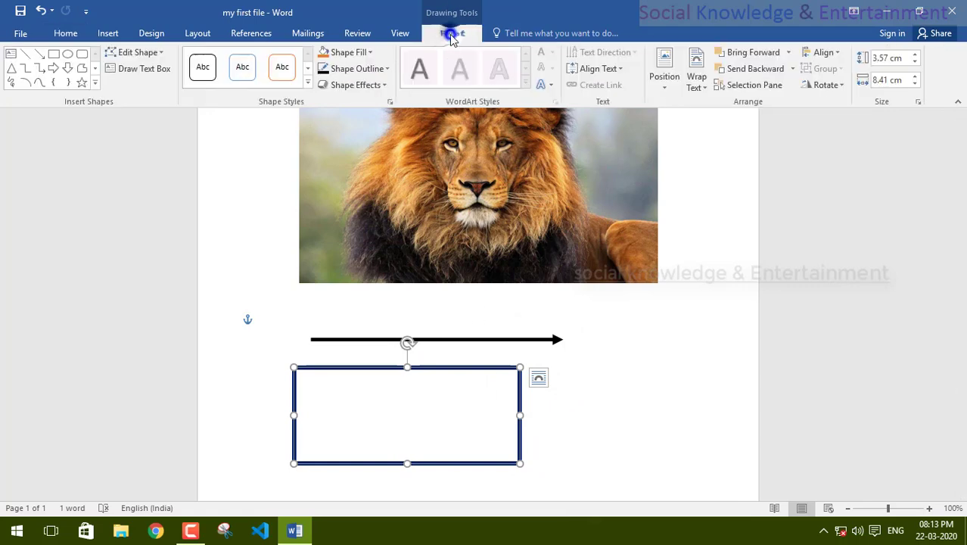
pyautogui.click(307, 69)
pyautogui.click(307, 68)
pyautogui.click(307, 68)
pyautogui.click(307, 68)
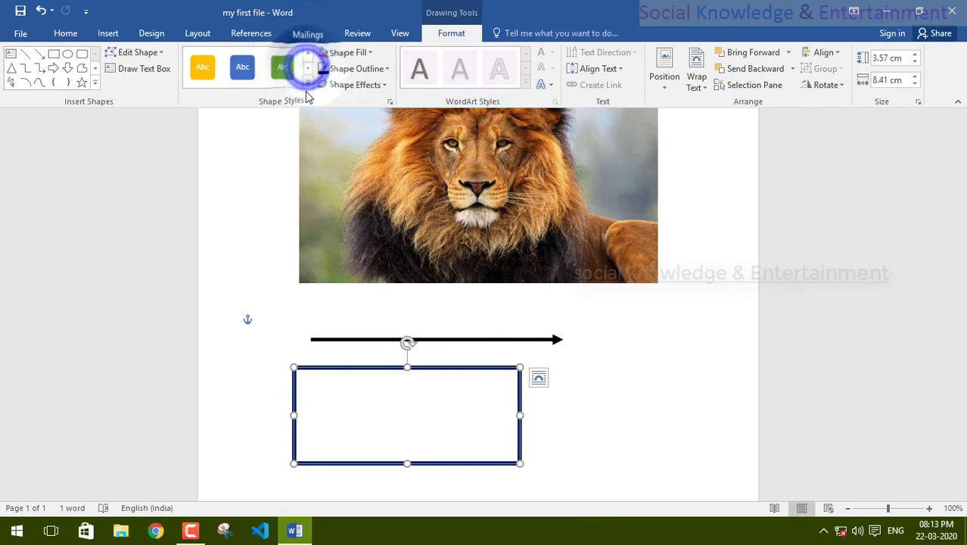
pyautogui.click(307, 83)
pyautogui.scroll(-3, 350, 212)
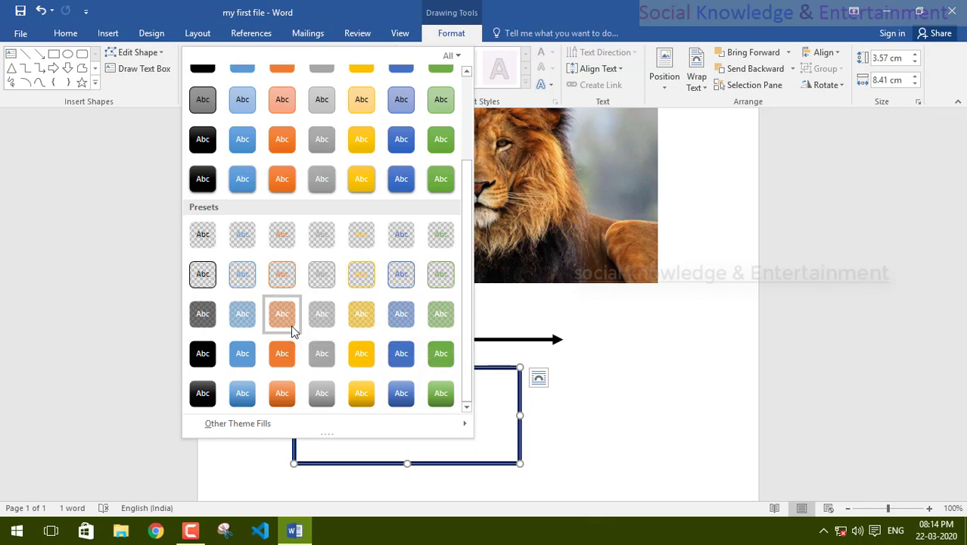
pyautogui.click(681, 274)
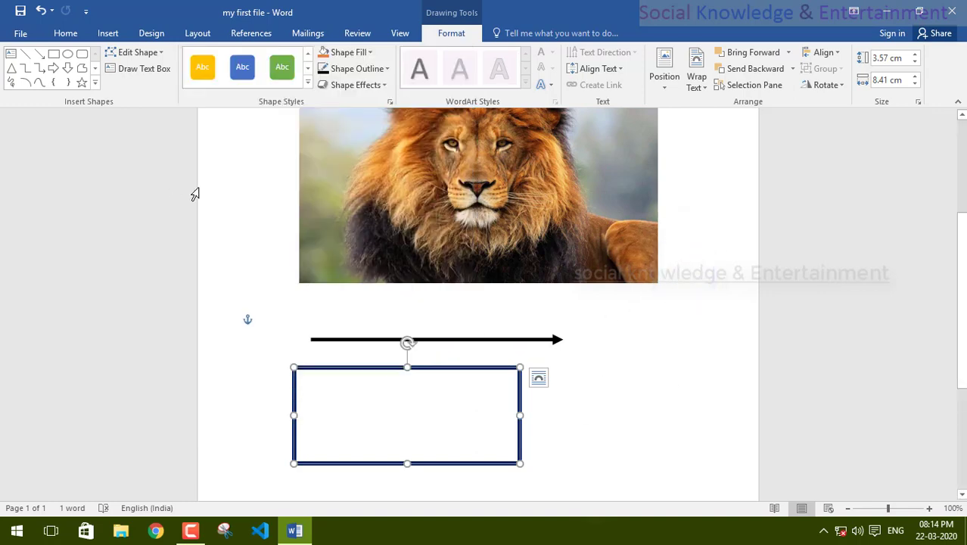
pyautogui.click(242, 67)
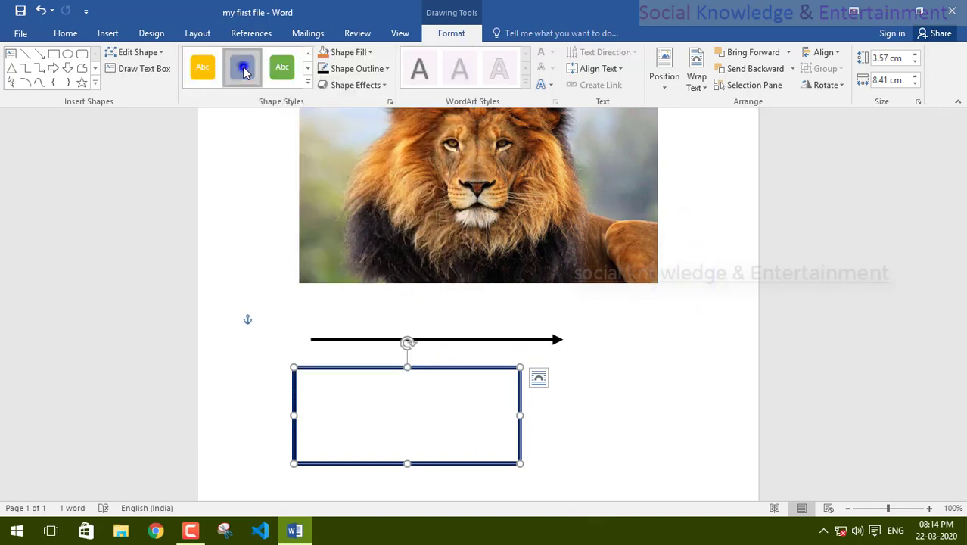
pyautogui.click(192, 69)
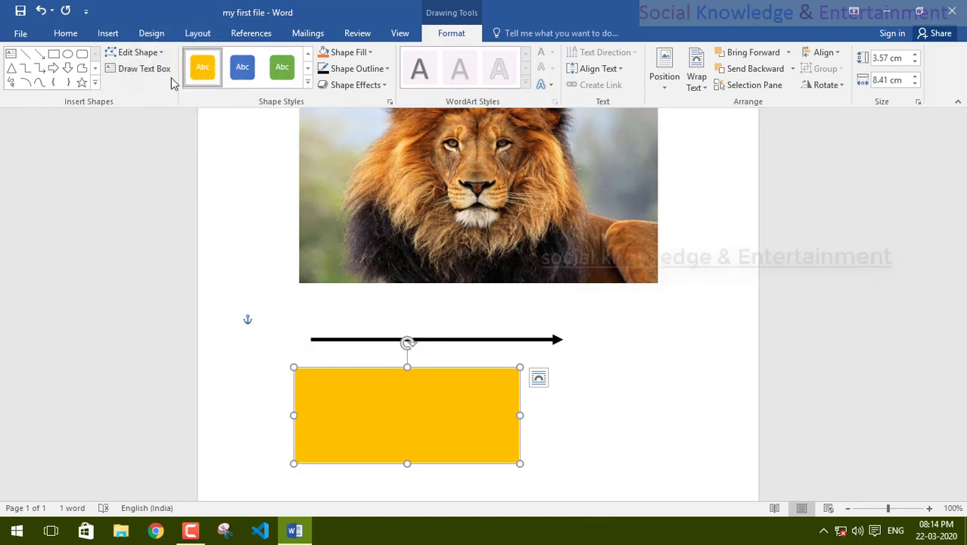
# - Draw a diagonal double-headed arrow about 2.99 cm wide and 2.75 cm high beside the gold rectangle and select it
pyautogui.click(107, 33)
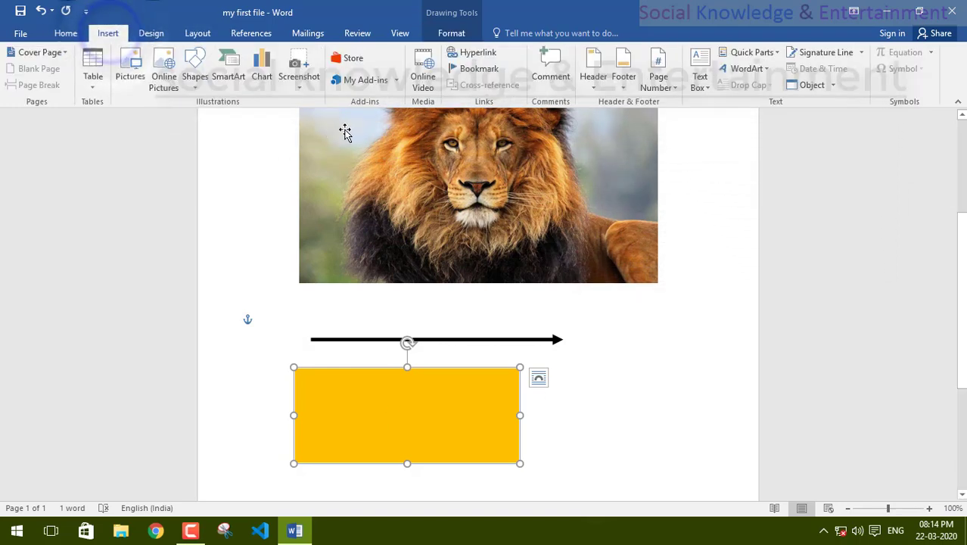
pyautogui.click(194, 75)
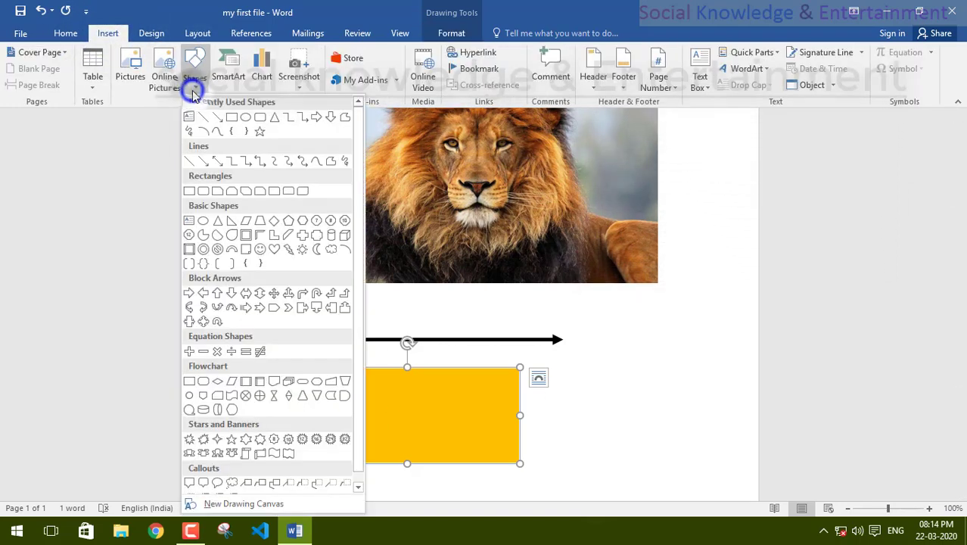
pyautogui.click(210, 162)
pyautogui.moveTo(585, 356)
pyautogui.mouseDown()
pyautogui.moveTo(744, 500)
pyautogui.moveTo(666, 409)
pyautogui.mouseUp()
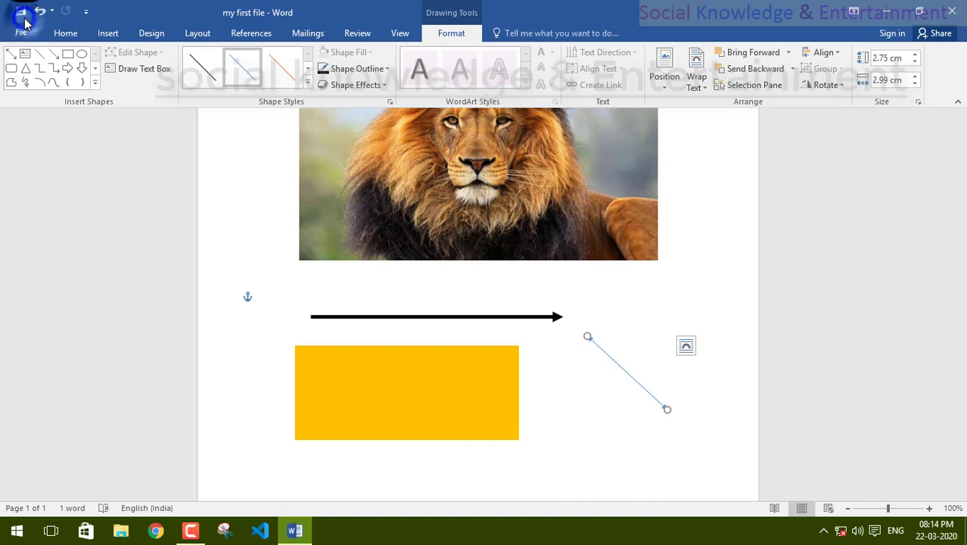
pyautogui.click(617, 368)
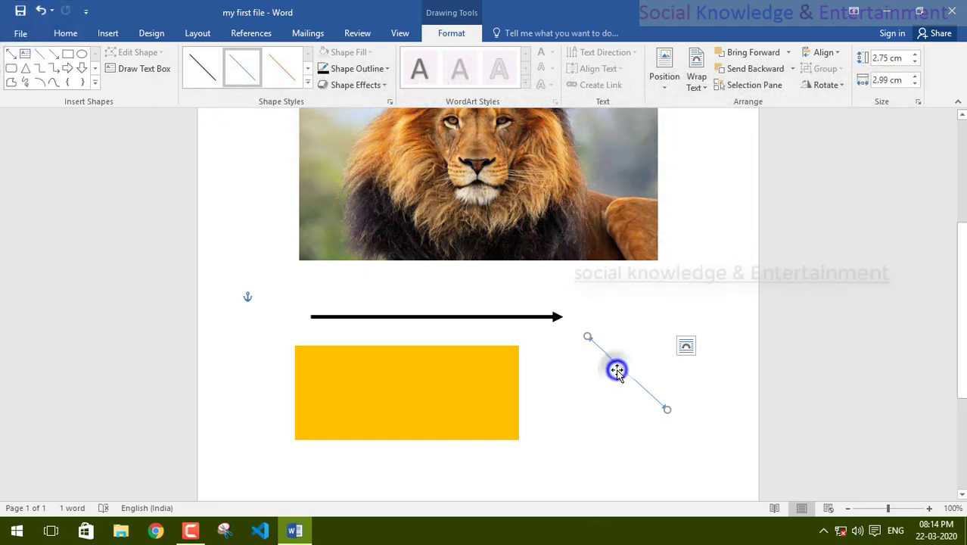
pyautogui.click(619, 367)
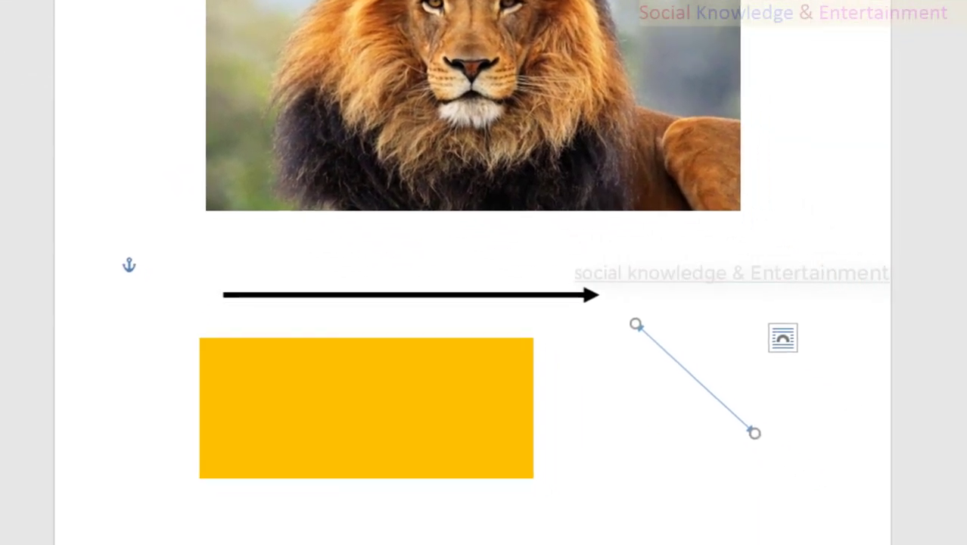
pyautogui.scroll(-5, 316, 214)
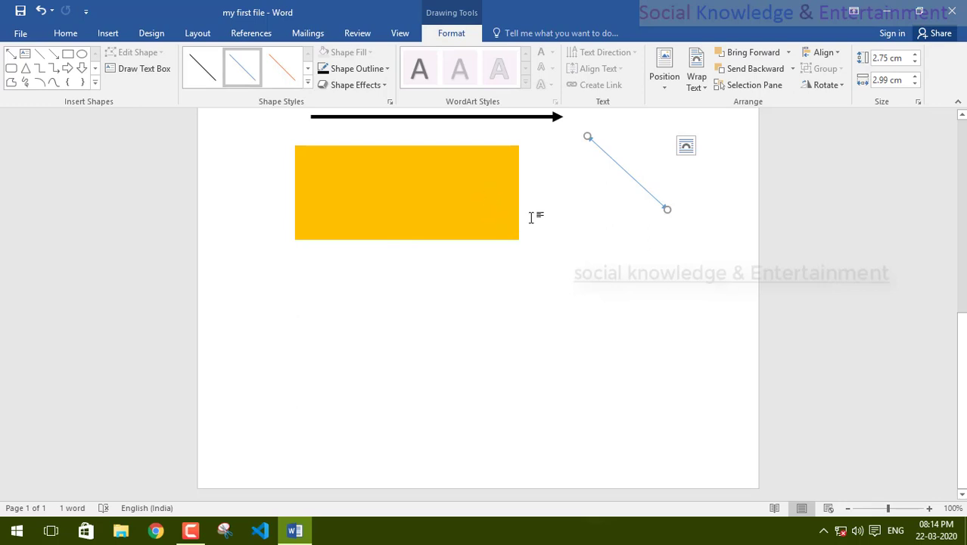
pyautogui.click(670, 85)
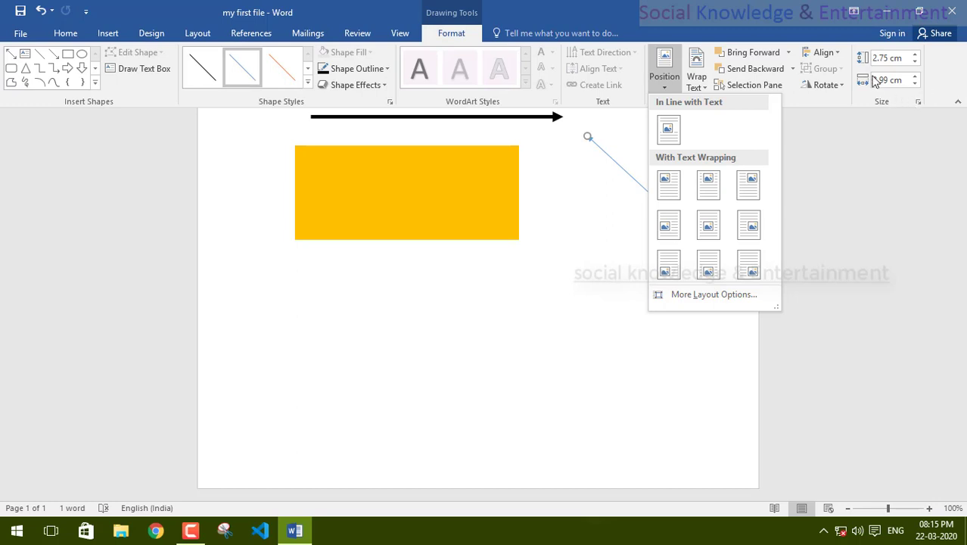
pyautogui.click(525, 285)
# - Set the diagonal double-headed arrow's width to 2.9 cm
pyautogui.click(913, 76)
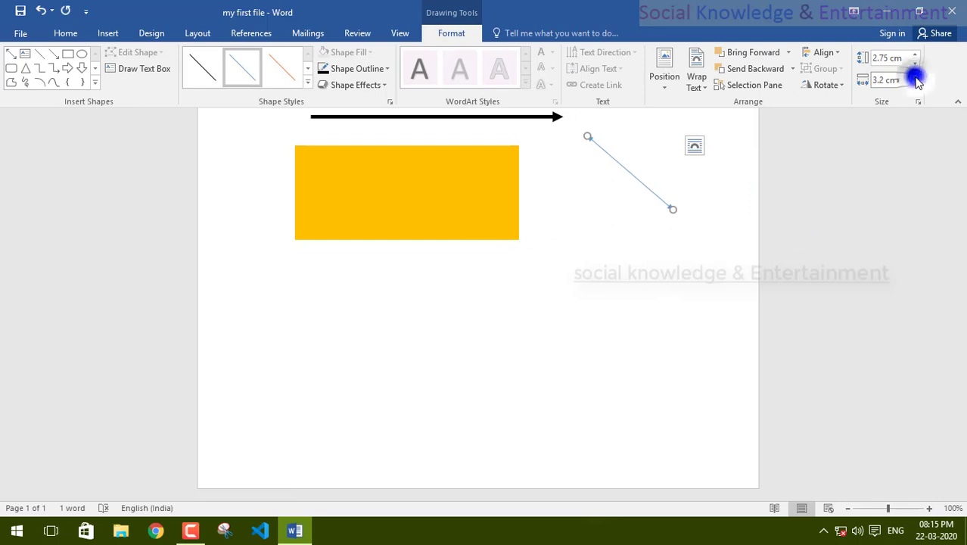
pyautogui.click(913, 76)
pyautogui.click(913, 76)
pyautogui.click(913, 83)
pyautogui.click(914, 84)
pyautogui.click(914, 83)
pyautogui.click(914, 83)
pyautogui.click(913, 83)
pyautogui.click(914, 83)
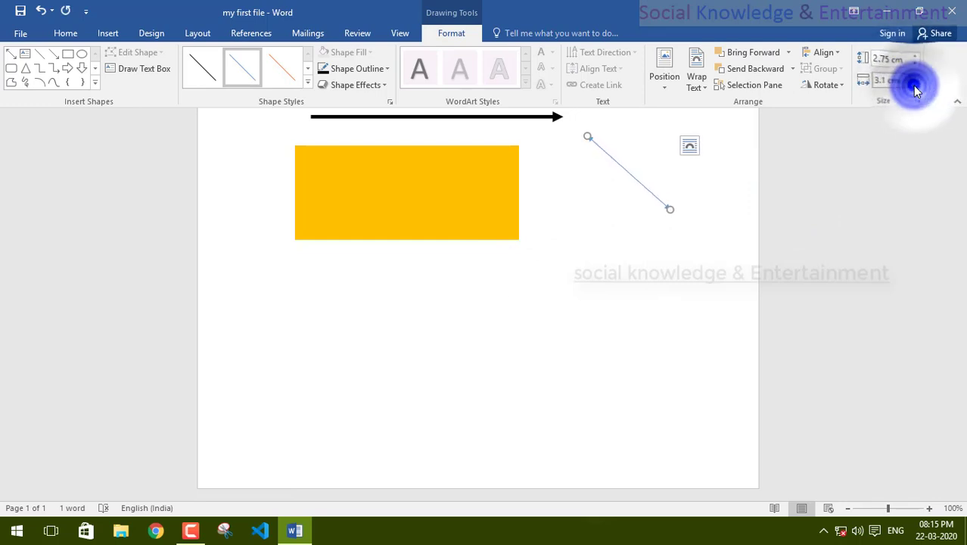
pyautogui.click(914, 84)
pyautogui.click(914, 83)
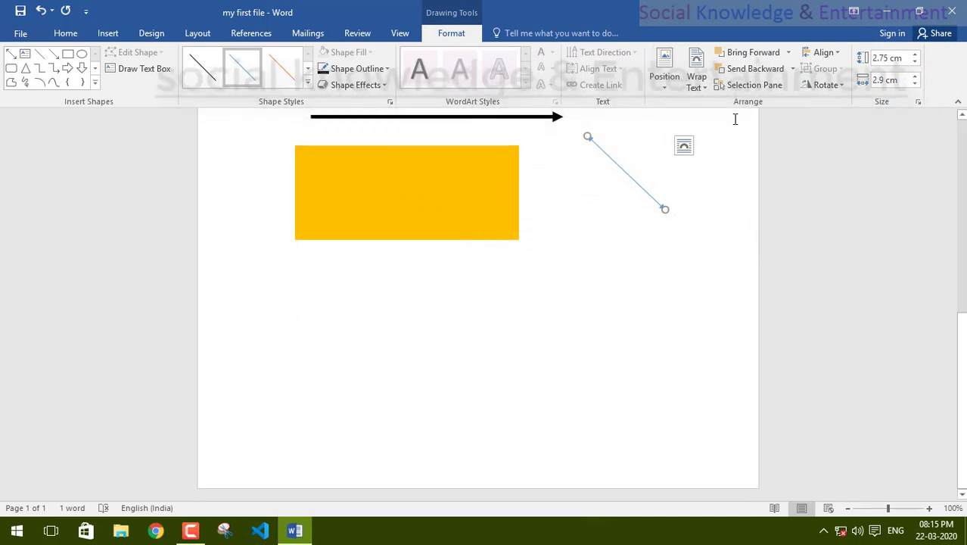
# - Format the diagonal arrow's line with a 3.5 pt width and the red standard colour, and keep the arrow selected
pyautogui.rightClick(617, 166)
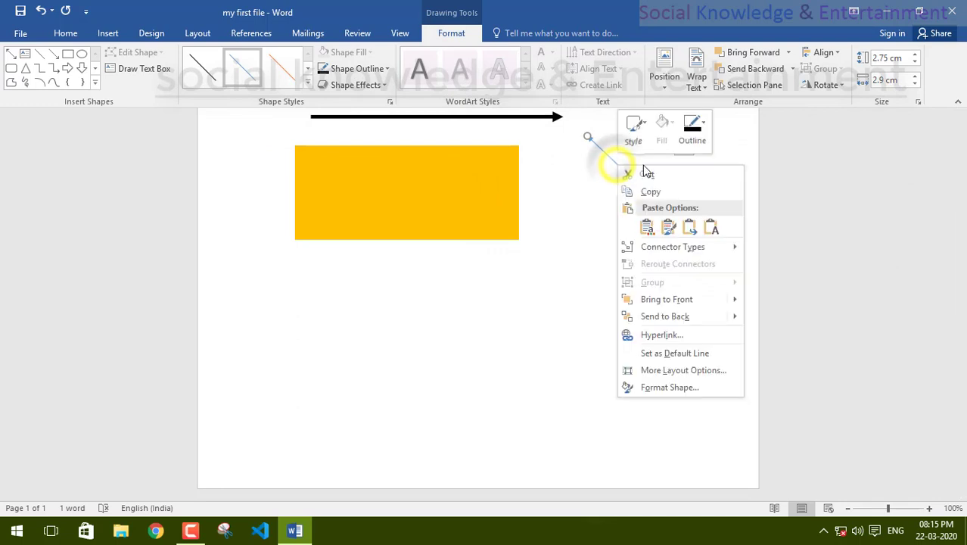
pyautogui.click(678, 386)
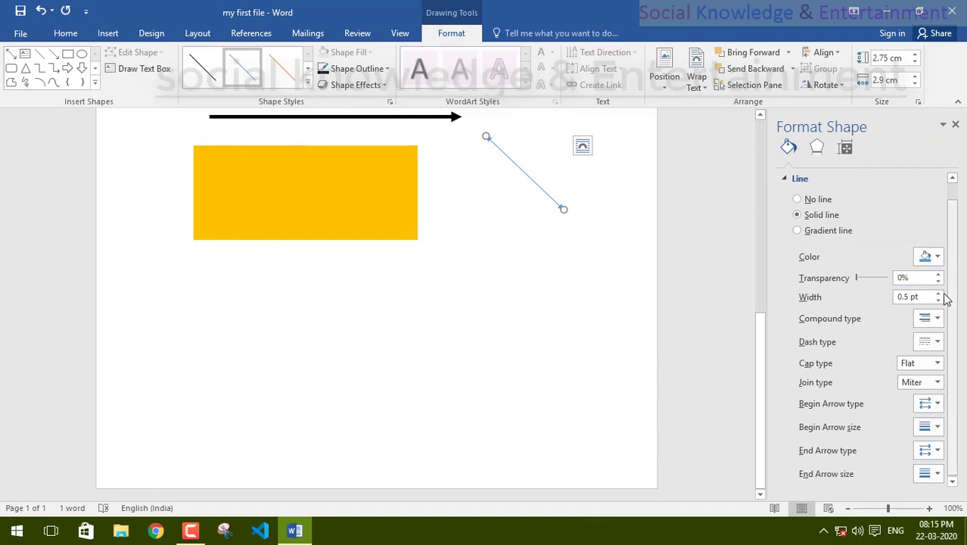
pyautogui.moveTo(938, 294); pyautogui.dragTo(940, 303)
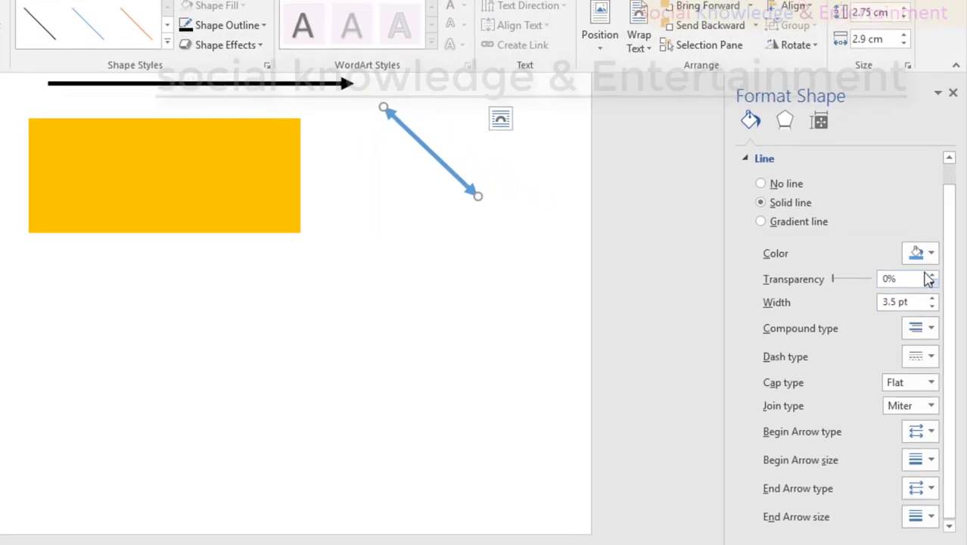
pyautogui.click(928, 257)
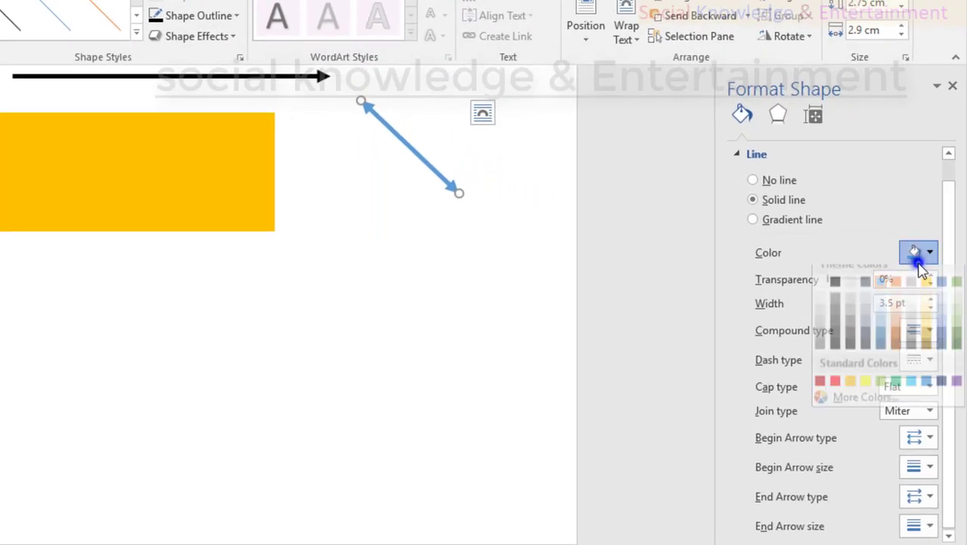
pyautogui.click(834, 392)
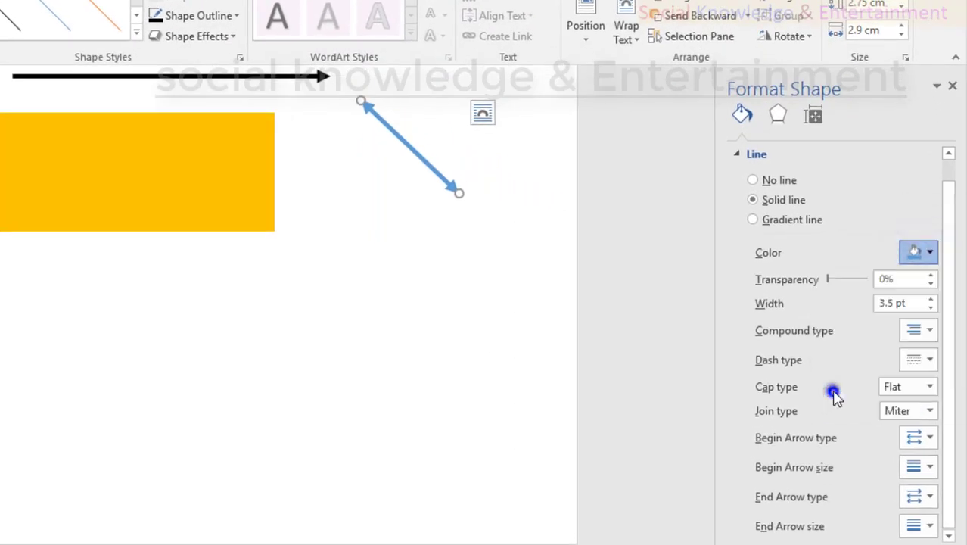
pyautogui.click(665, 253)
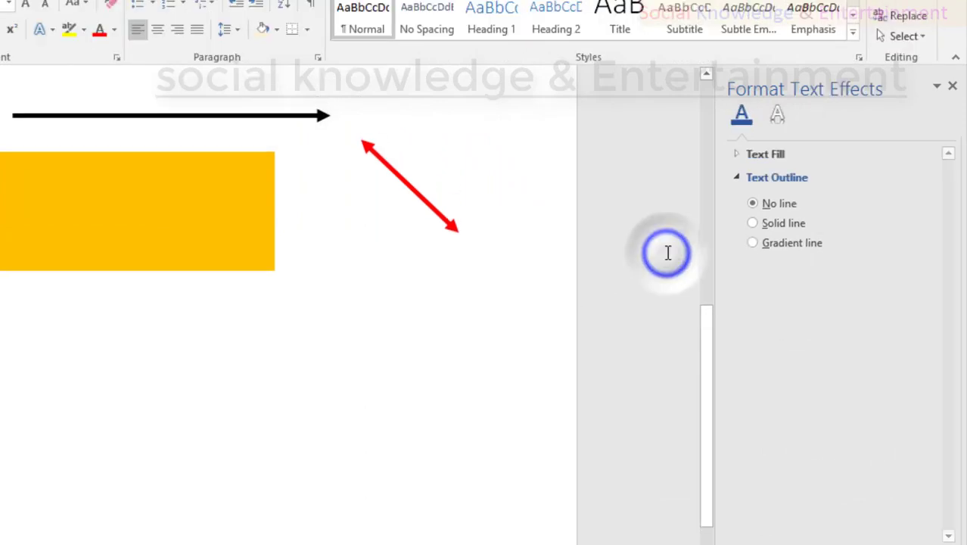
pyautogui.click(437, 213)
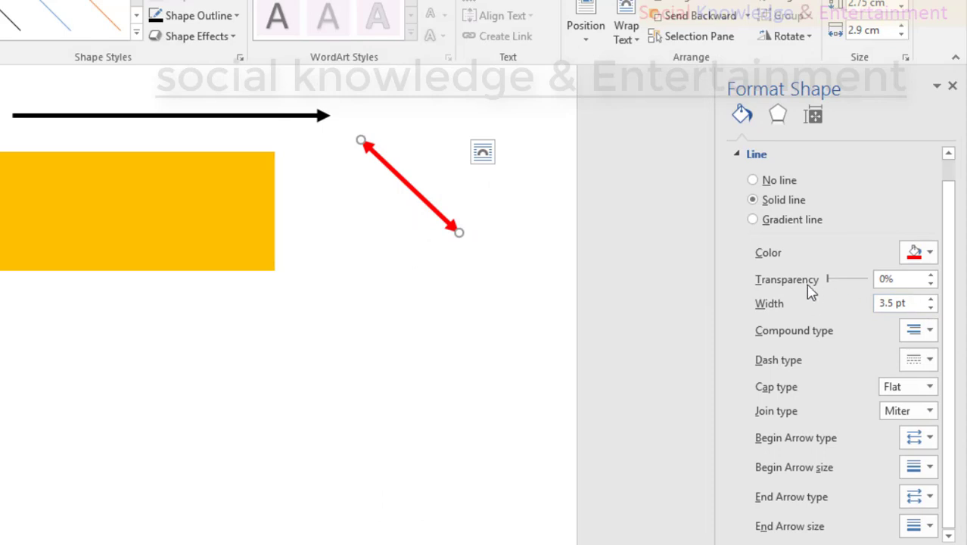
# - Give the red diagonal arrow a double compound line with the round dot dash type
pyautogui.moveTo(830, 281)
pyautogui.mouseDown()
pyautogui.moveTo(874, 286)
pyautogui.moveTo(823, 287)
pyautogui.mouseUp()
pyautogui.click(924, 330)
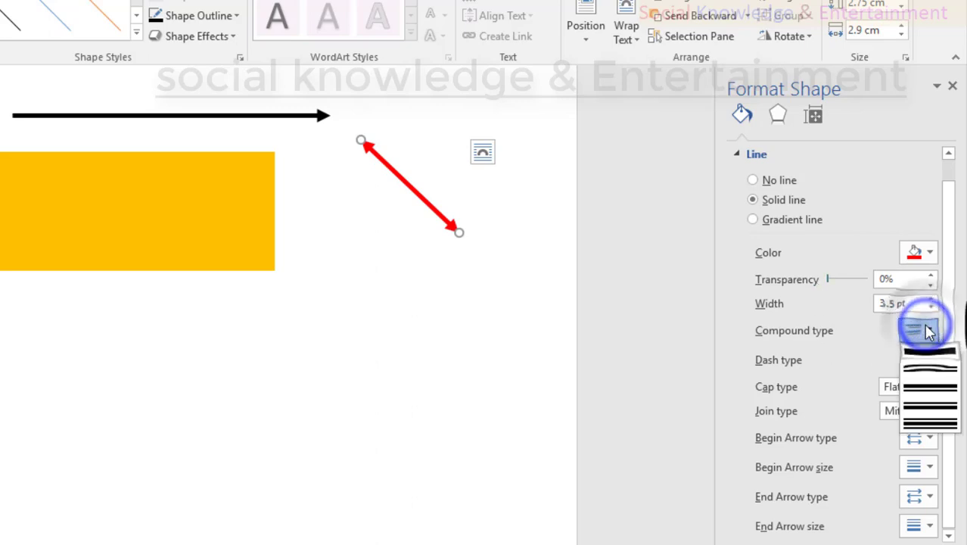
pyautogui.click(927, 370)
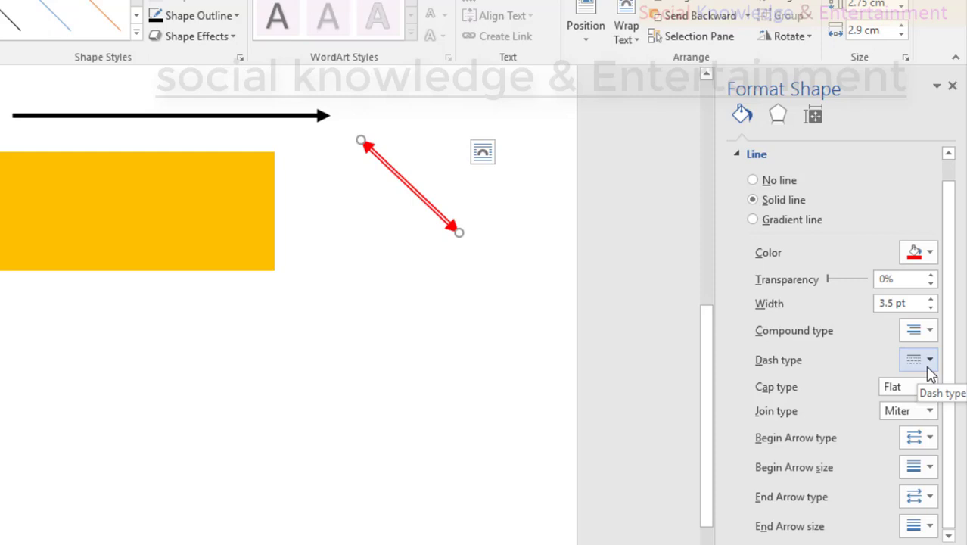
pyautogui.click(928, 360)
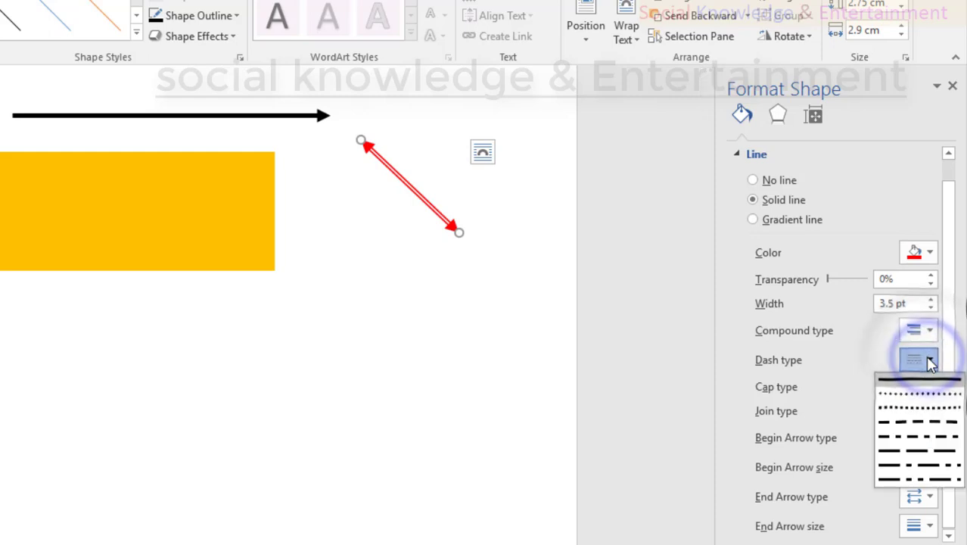
pyautogui.click(915, 393)
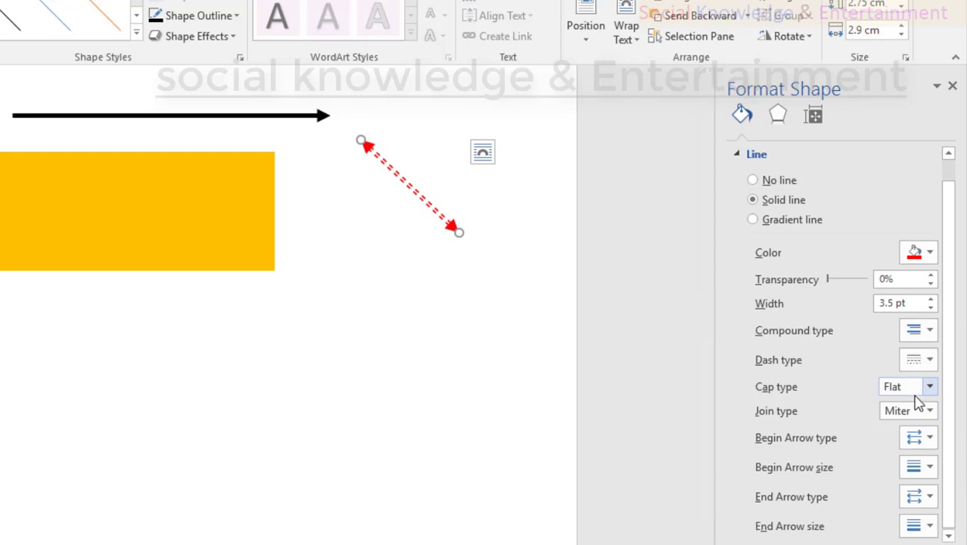
# - Return the red diagonal arrow to a solid dash type and a simple single compound line
pyautogui.click(927, 360)
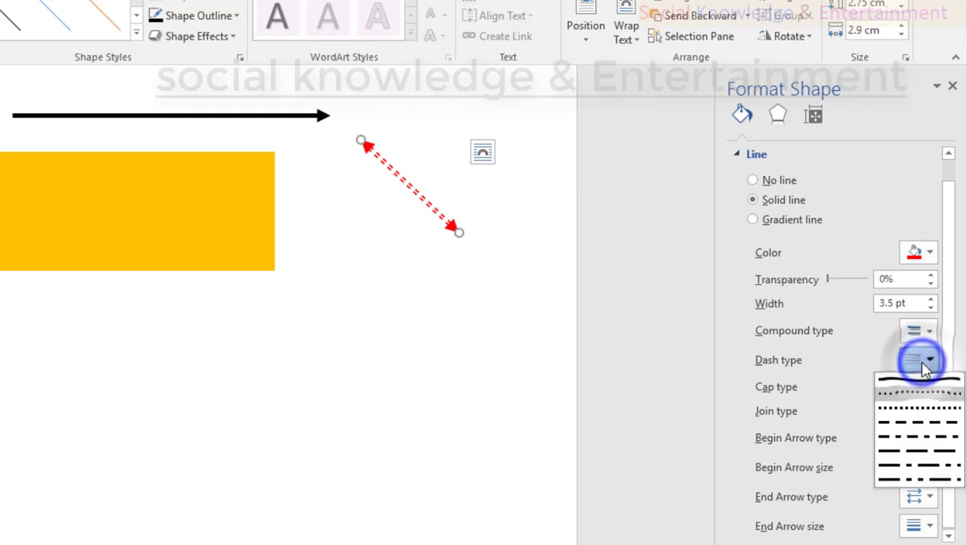
pyautogui.click(917, 385)
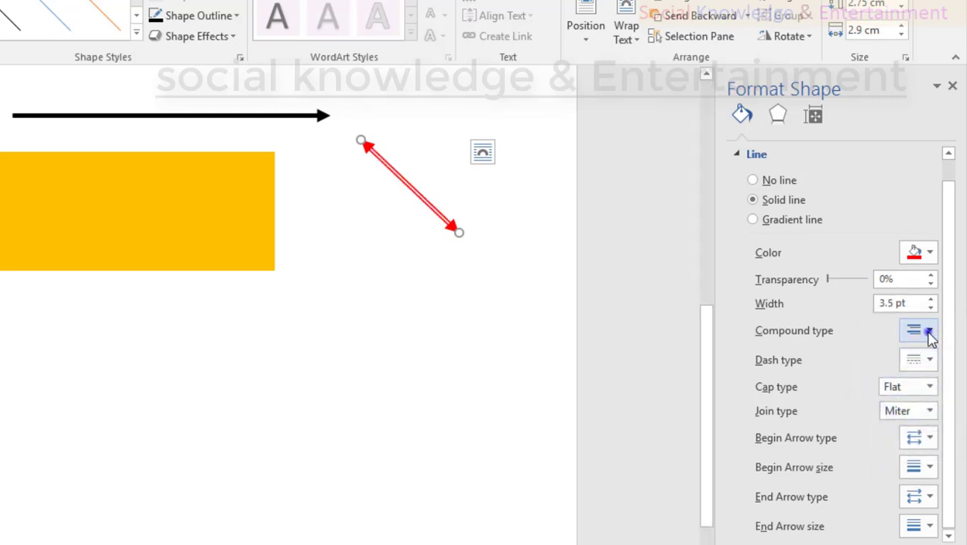
pyautogui.click(929, 329)
pyautogui.click(922, 353)
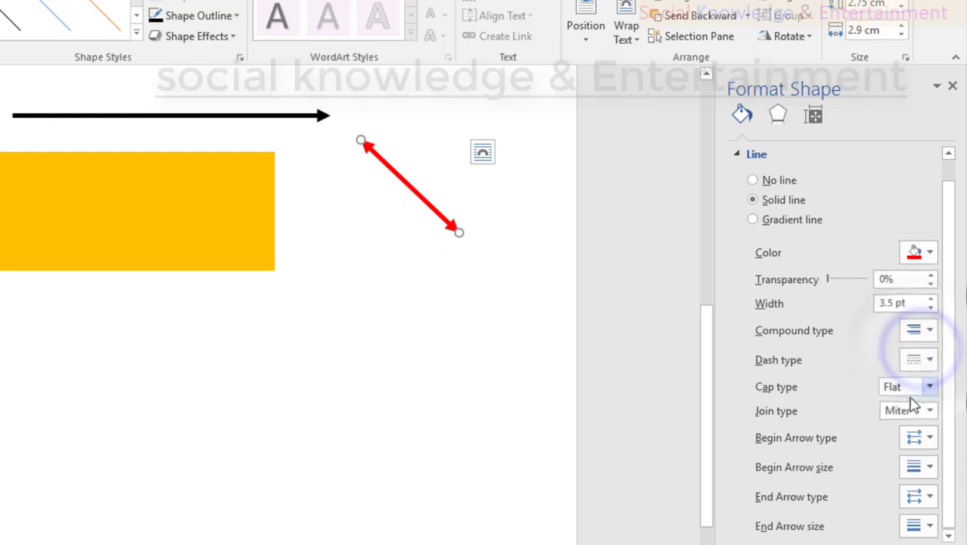
# - Set the red diagonal arrow's begin arrow type to the round oval end
pyautogui.click(911, 442)
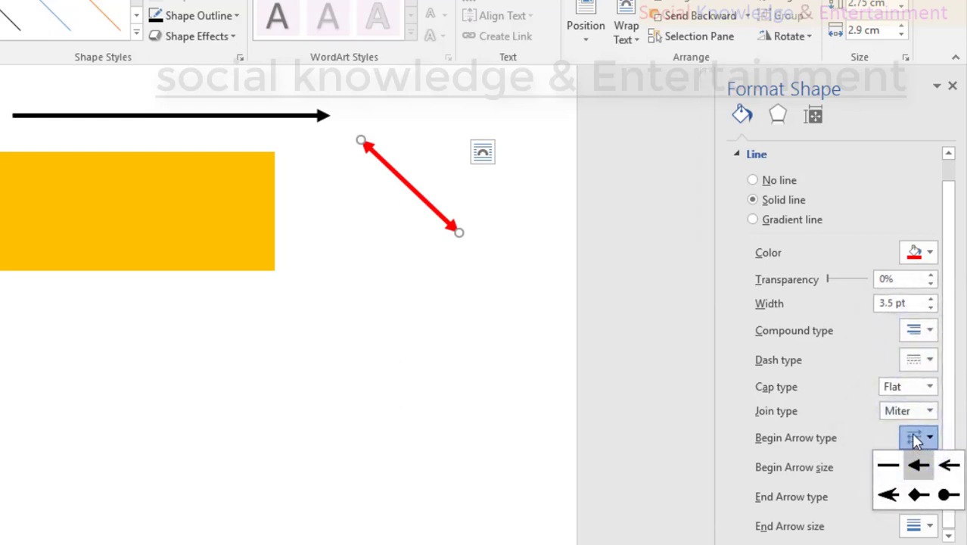
pyautogui.click(950, 495)
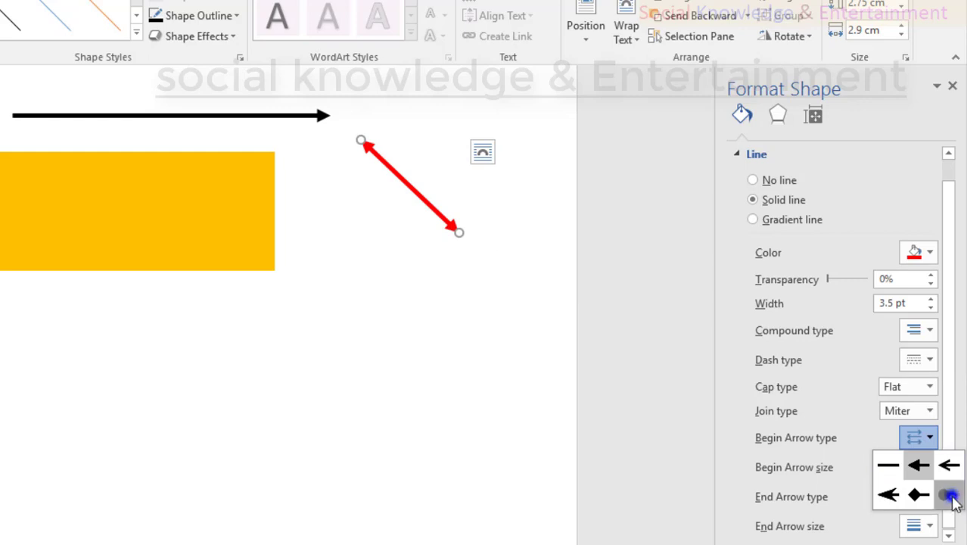
# - Try the oval begin arrow type on the red arrow, and change its beginning to the stealth-style arrowhead
pyautogui.click(442, 363)
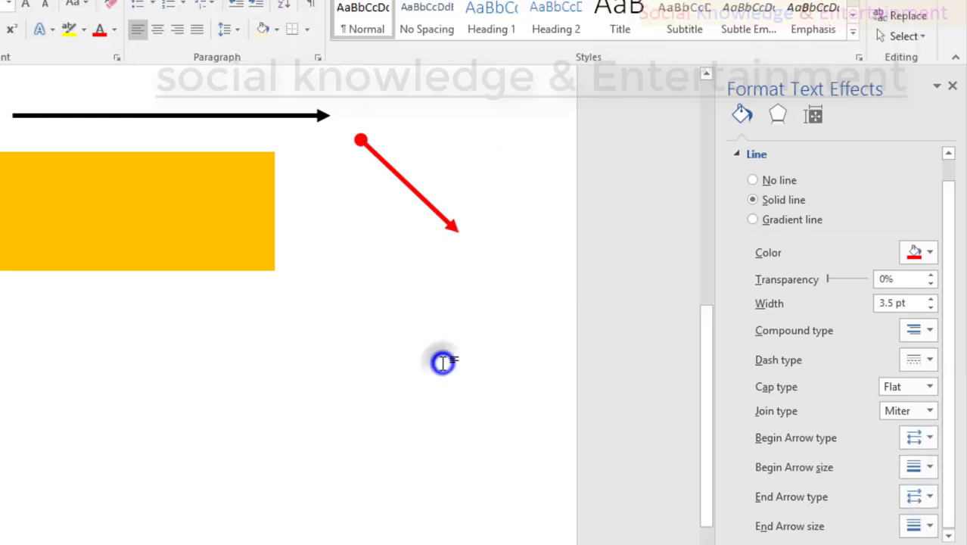
pyautogui.click(446, 231)
pyautogui.scroll(-1, 880, 403)
pyautogui.click(918, 438)
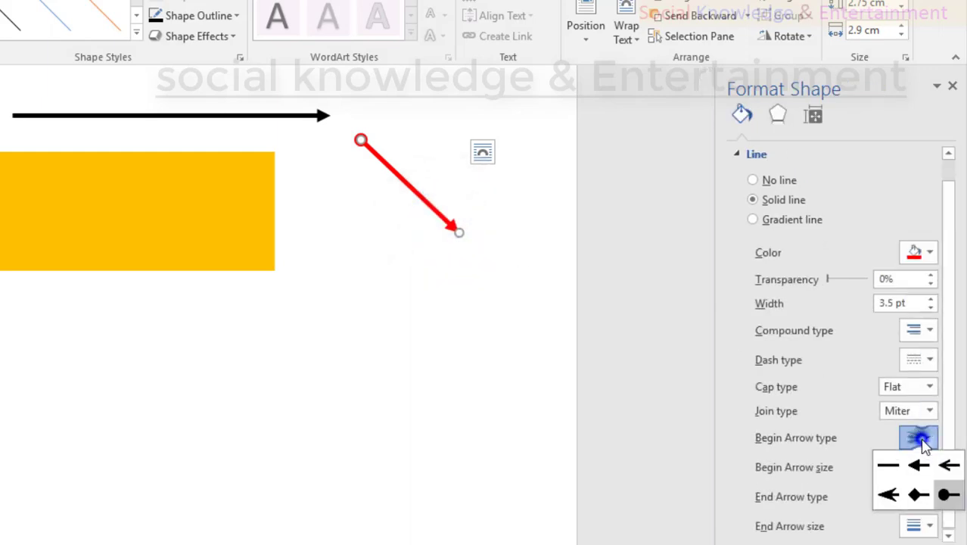
pyautogui.click(945, 494)
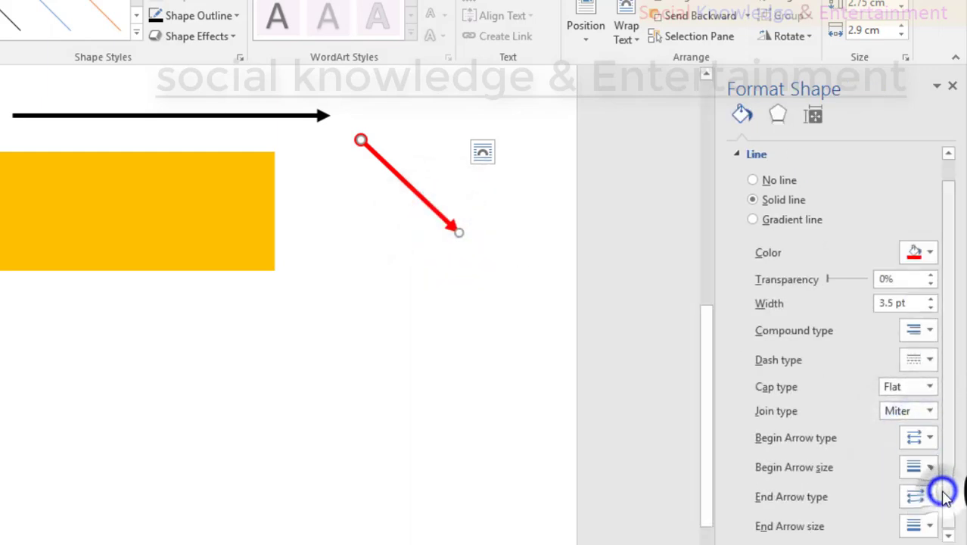
pyautogui.click(918, 437)
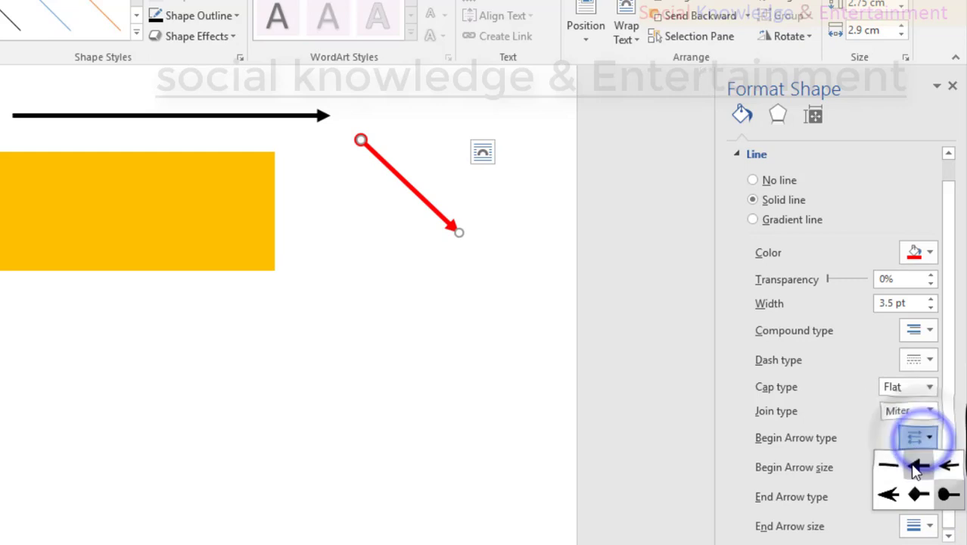
pyautogui.click(889, 490)
pyautogui.click(520, 397)
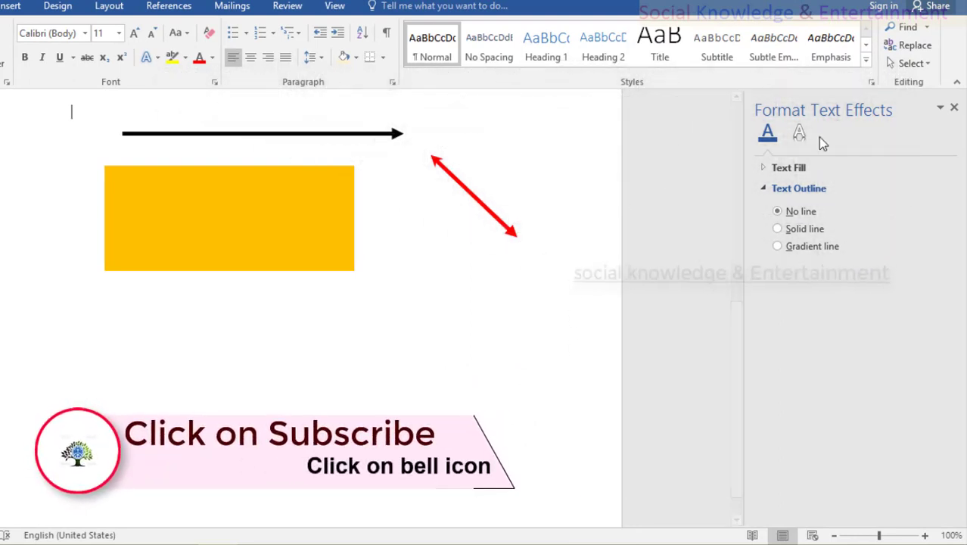
# - Try the gradient and solid text outline options, and close the Format Text Effects pane
pyautogui.click(795, 232)
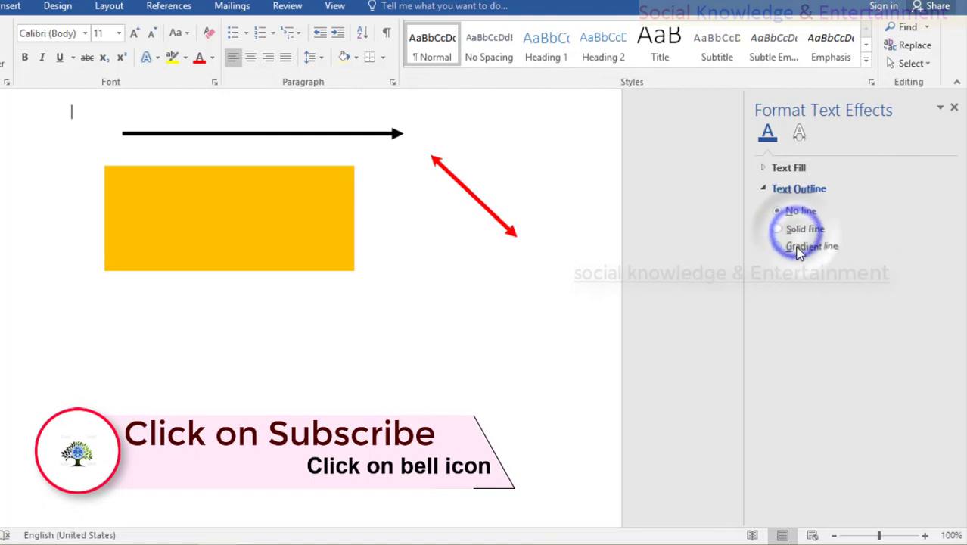
pyautogui.click(796, 246)
pyautogui.click(791, 229)
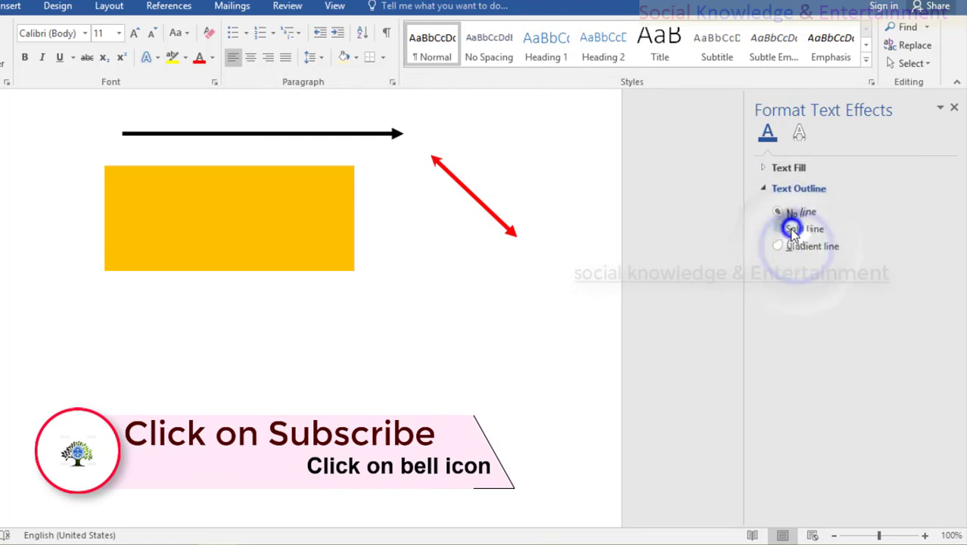
pyautogui.click(953, 107)
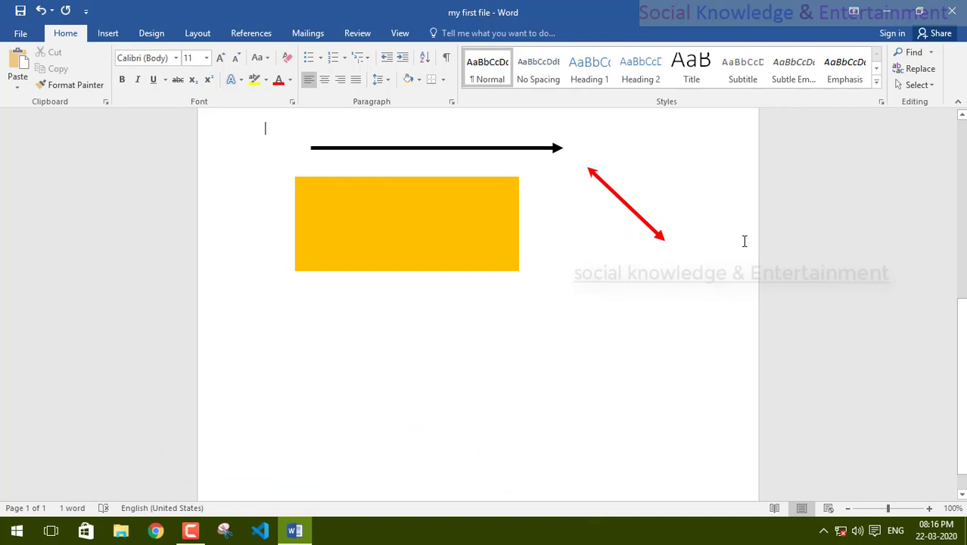
# - Draw a smiley face shape about 4.7 cm high and 5.9 cm wide below the orange rectangle
pyautogui.click(108, 33)
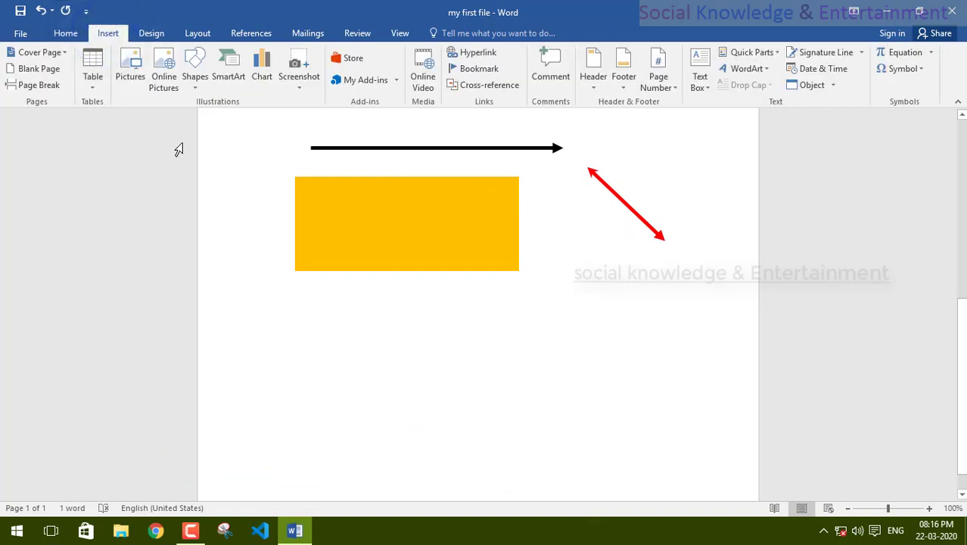
pyautogui.click(196, 82)
pyautogui.scroll(-1, 349, 241)
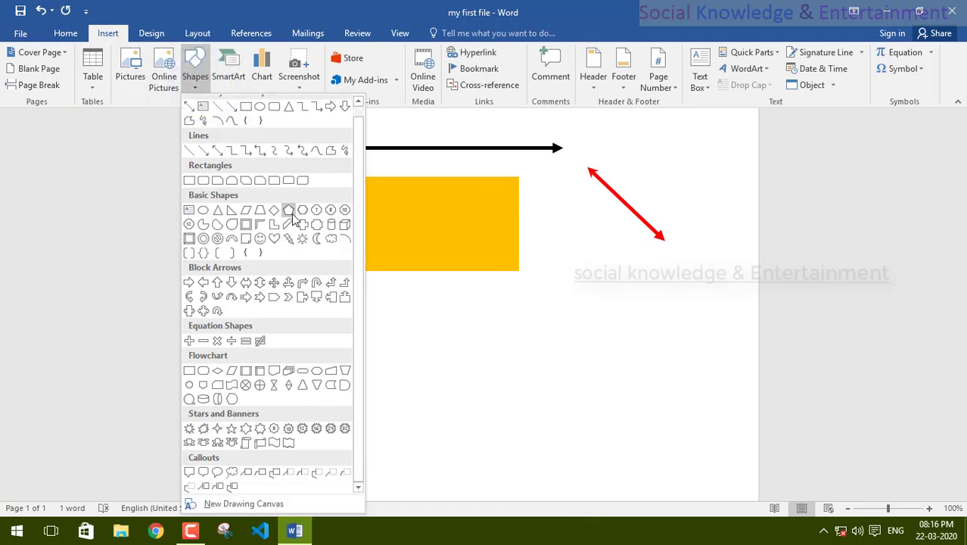
pyautogui.click(259, 238)
pyautogui.moveTo(314, 299)
pyautogui.mouseDown()
pyautogui.moveTo(649, 472)
pyautogui.moveTo(498, 445)
pyautogui.moveTo(473, 426)
pyautogui.mouseUp()
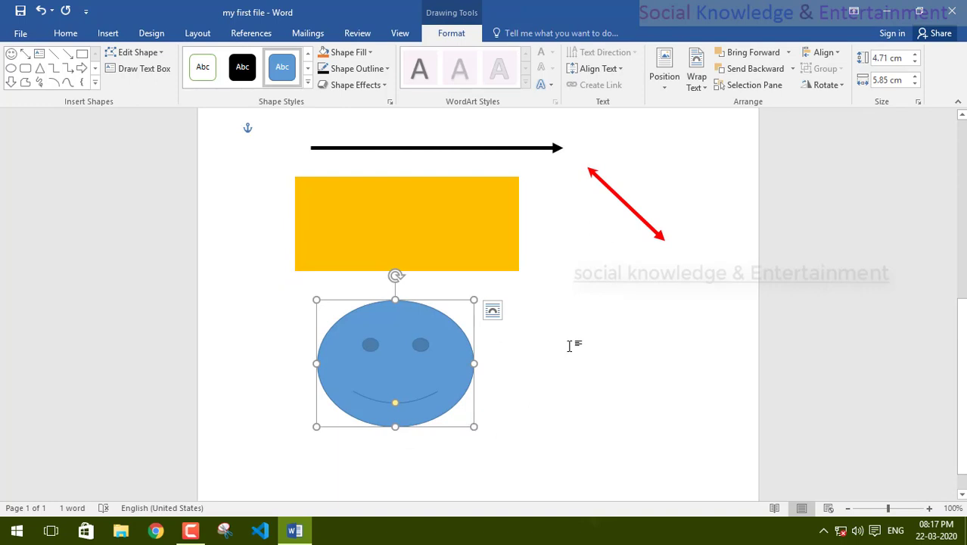
# - Apply the white shape style with green outline to the smiley face, and recolor its outline black
pyautogui.click(208, 73)
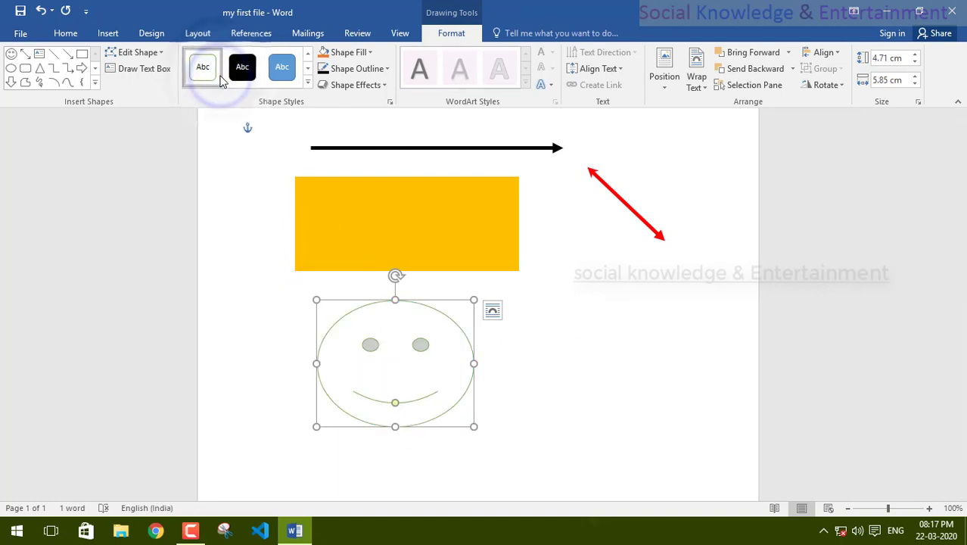
pyautogui.click(353, 69)
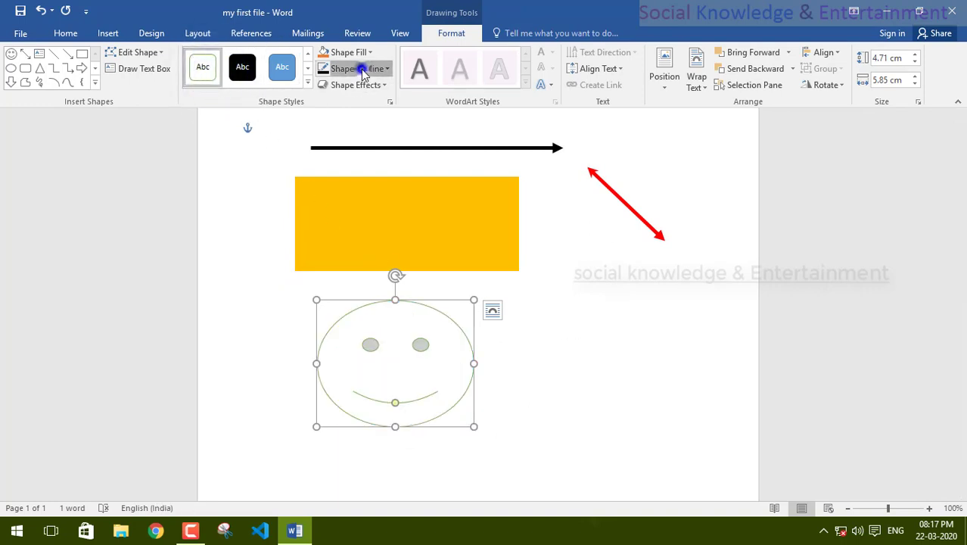
pyautogui.click(335, 98)
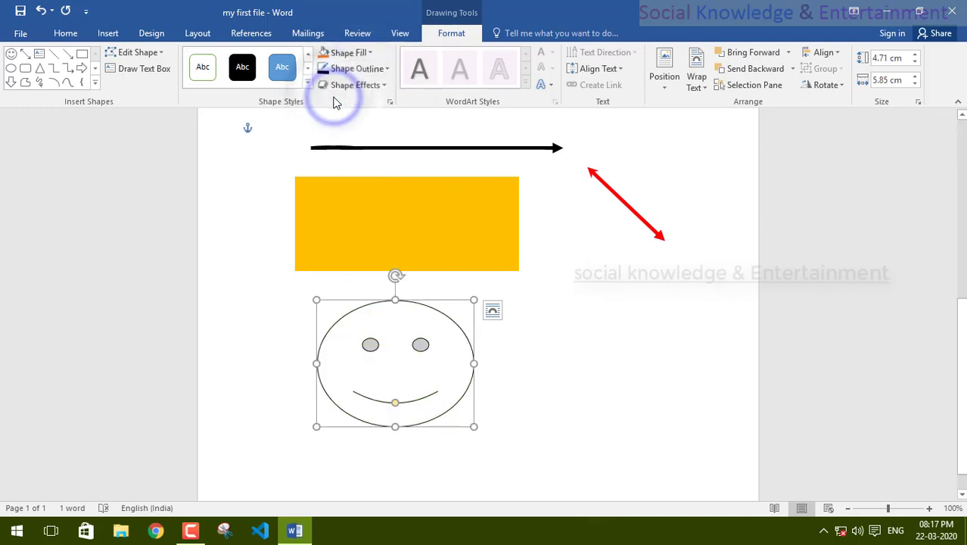
pyautogui.click(352, 84)
pyautogui.click(353, 84)
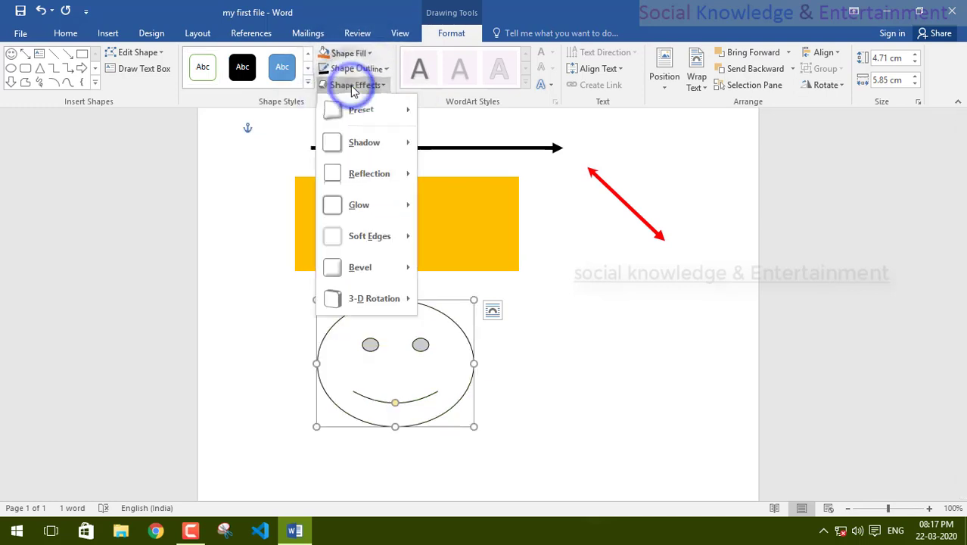
# - Open the smiley face's shape formatting and set its outline width to 2.75 pt
pyautogui.rightClick(420, 301)
pyautogui.click(463, 287)
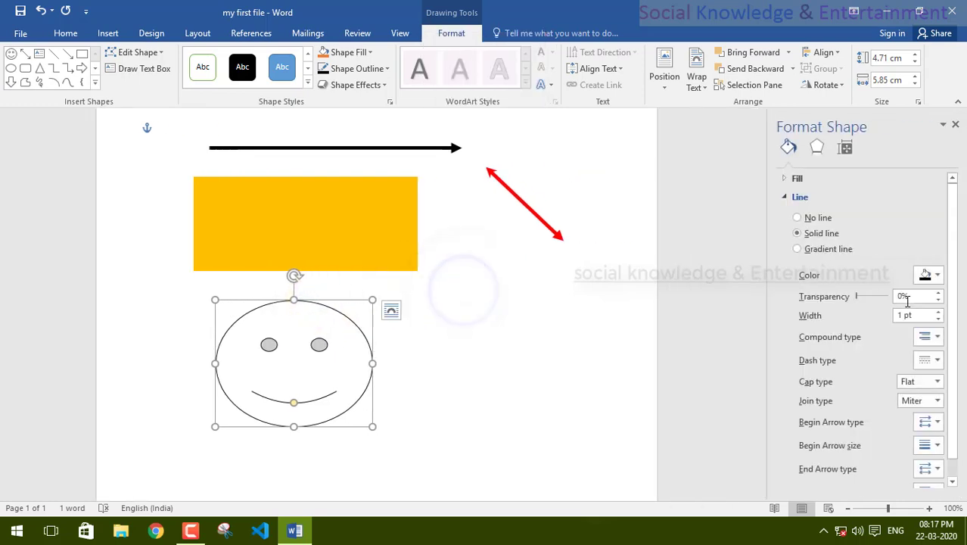
pyautogui.click(939, 313)
pyautogui.click(939, 313)
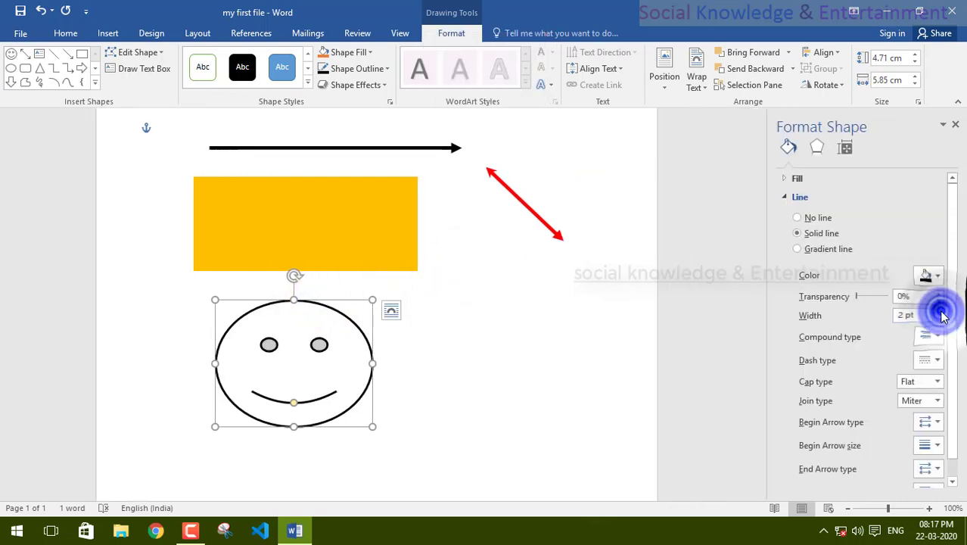
pyautogui.click(939, 313)
pyautogui.click(940, 313)
pyautogui.click(940, 312)
pyautogui.click(940, 312)
pyautogui.click(940, 312)
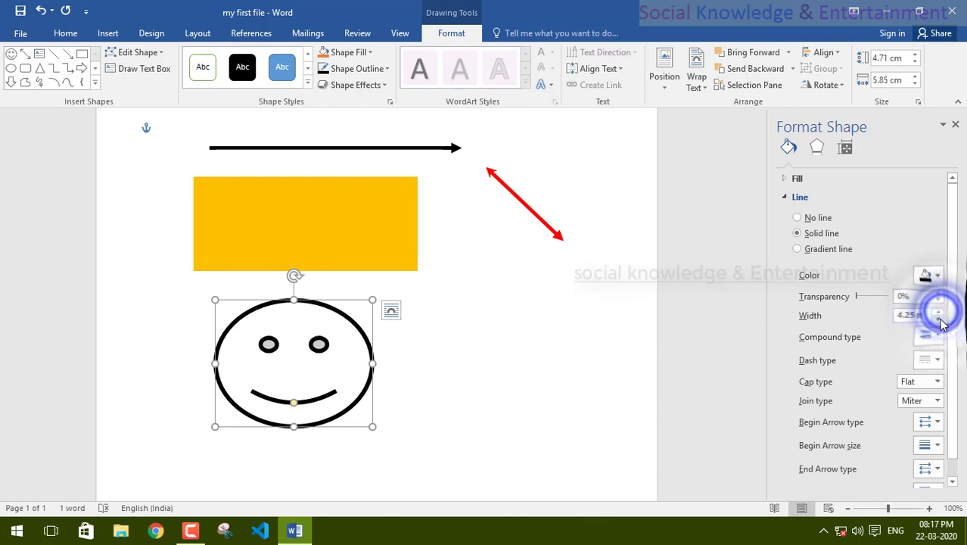
pyautogui.click(940, 319)
pyautogui.click(941, 318)
pyautogui.click(940, 319)
pyautogui.click(940, 318)
pyautogui.click(940, 318)
pyautogui.click(940, 318)
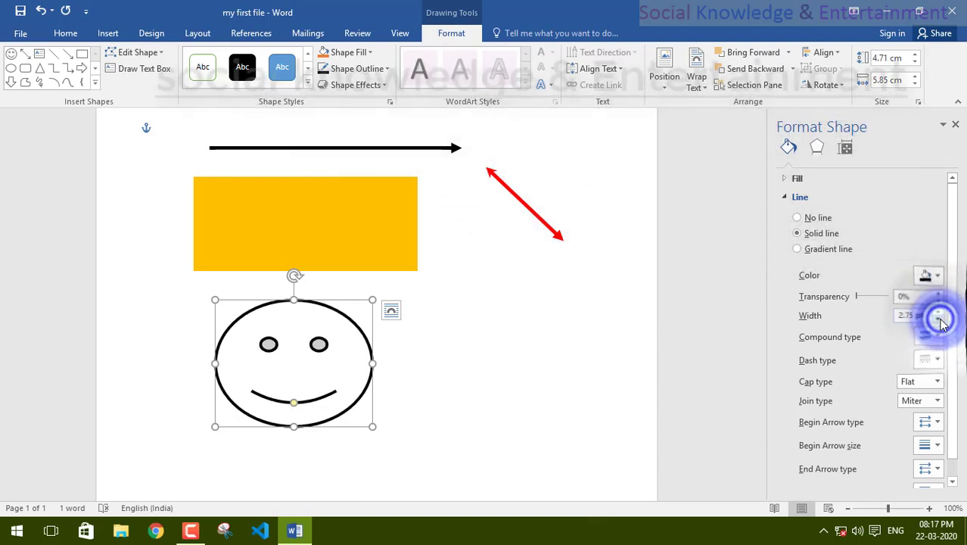
# - Try dashed and dash-dot outlines on the smiley face, and settle on the round dot dash type
pyautogui.click(930, 360)
pyautogui.click(918, 385)
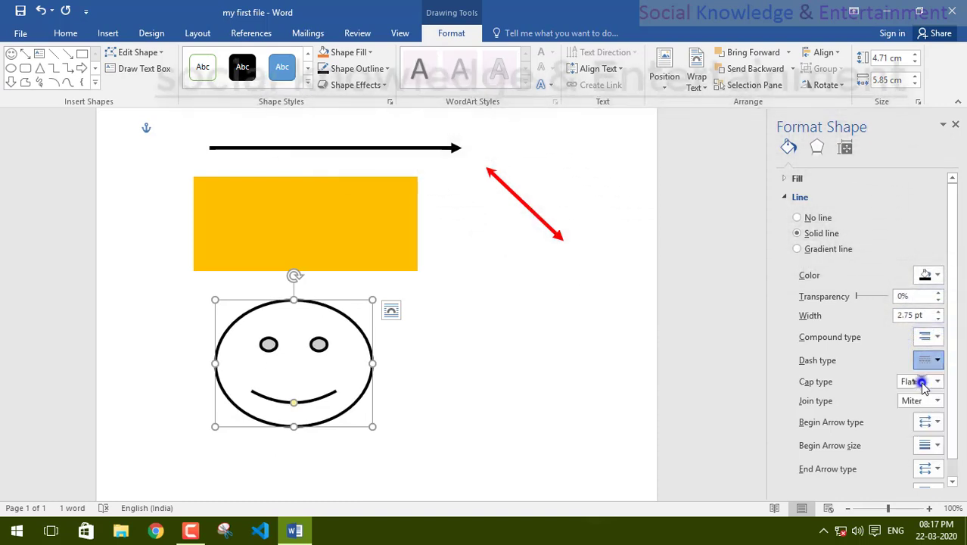
pyautogui.click(924, 362)
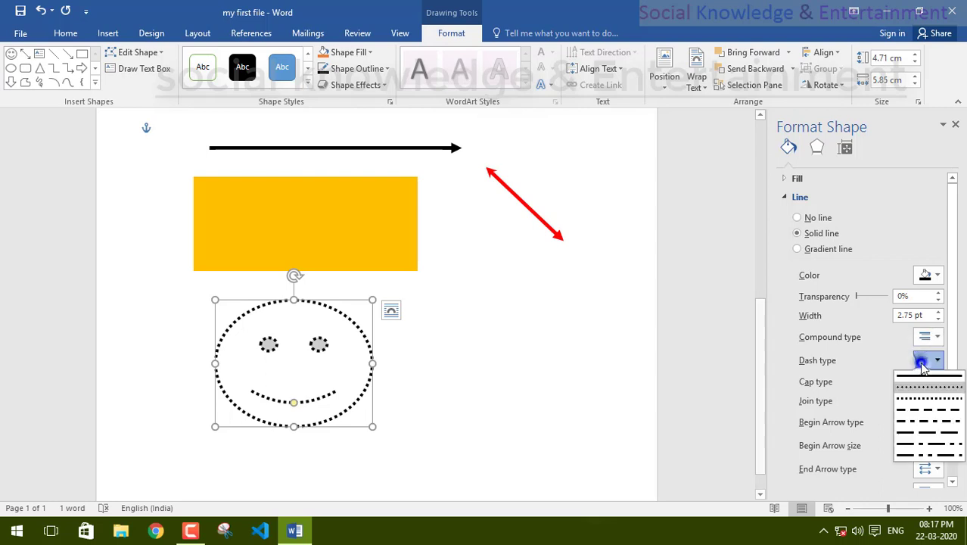
pyautogui.click(906, 409)
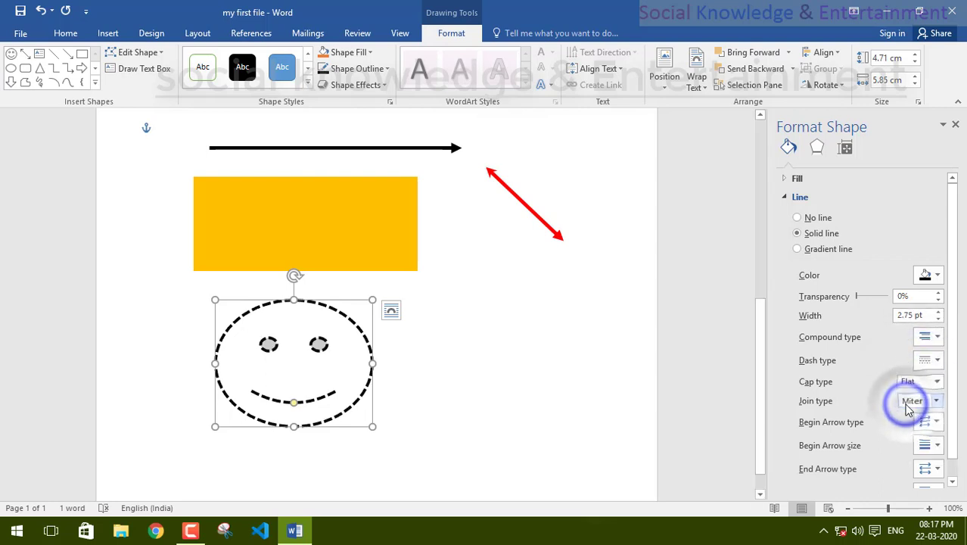
pyautogui.click(923, 365)
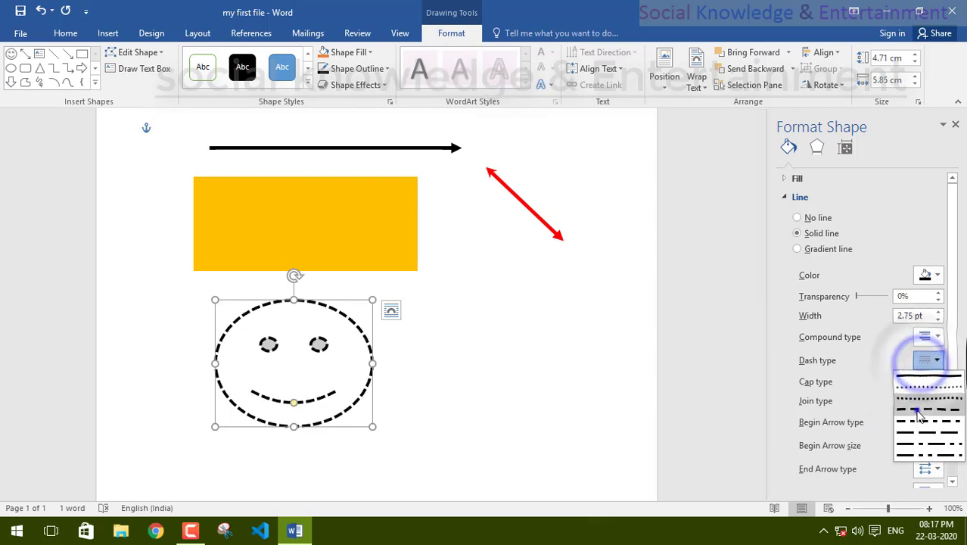
pyautogui.click(917, 410)
pyautogui.click(930, 363)
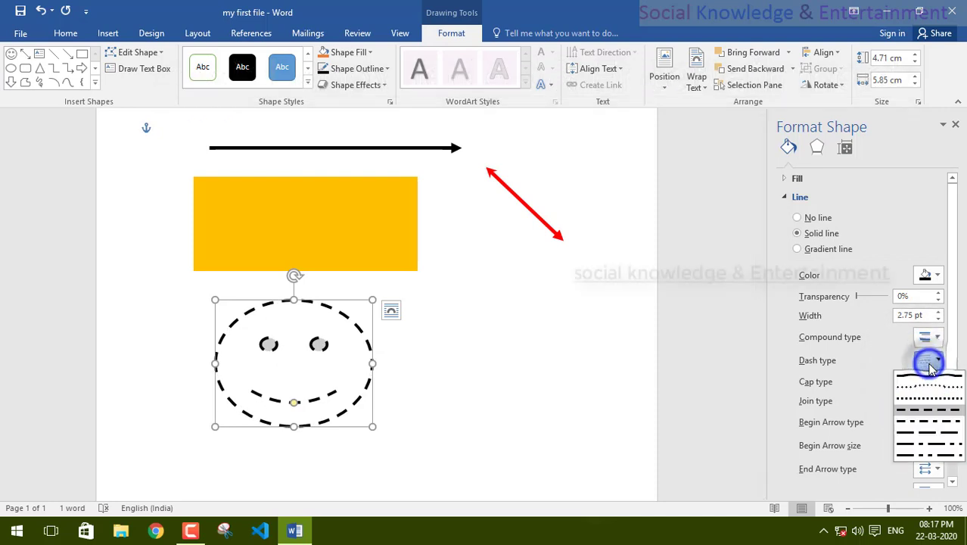
pyautogui.click(929, 424)
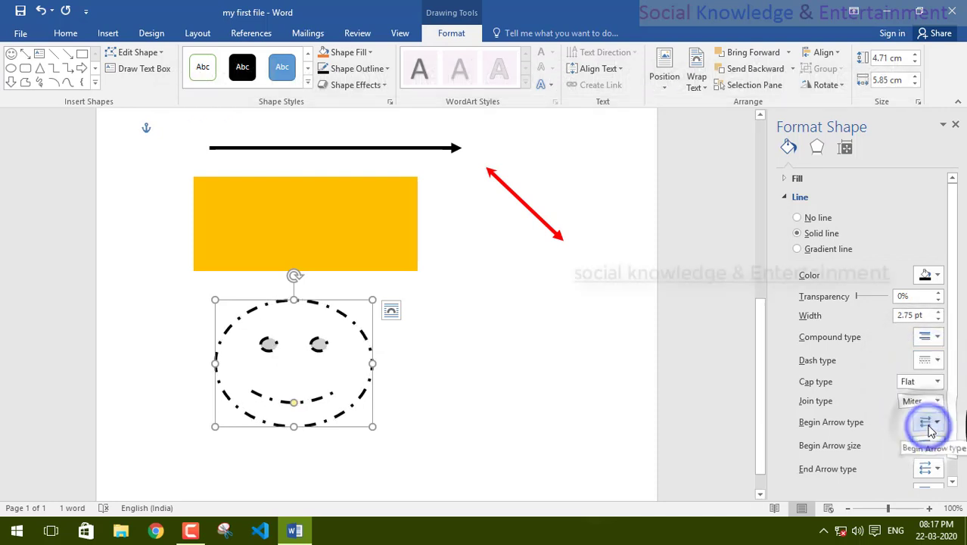
pyautogui.click(937, 361)
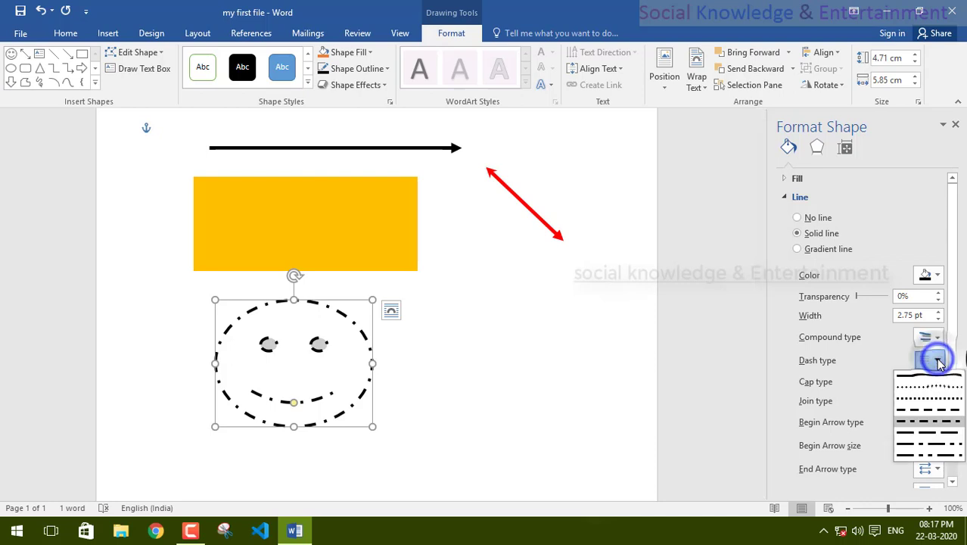
pyautogui.click(931, 387)
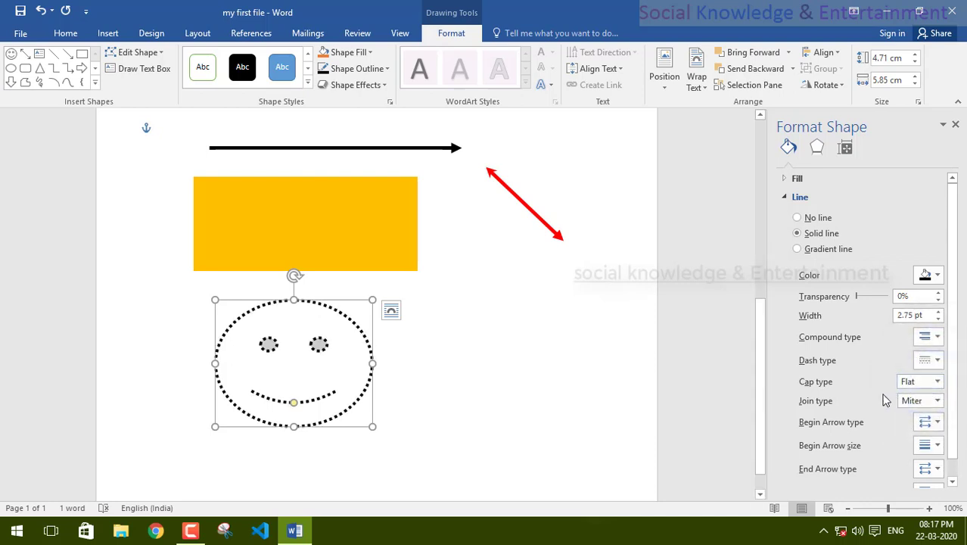
# - Set the smiley face's outline width to 3 pt, and try a red line color before restoring black
pyautogui.click(939, 311)
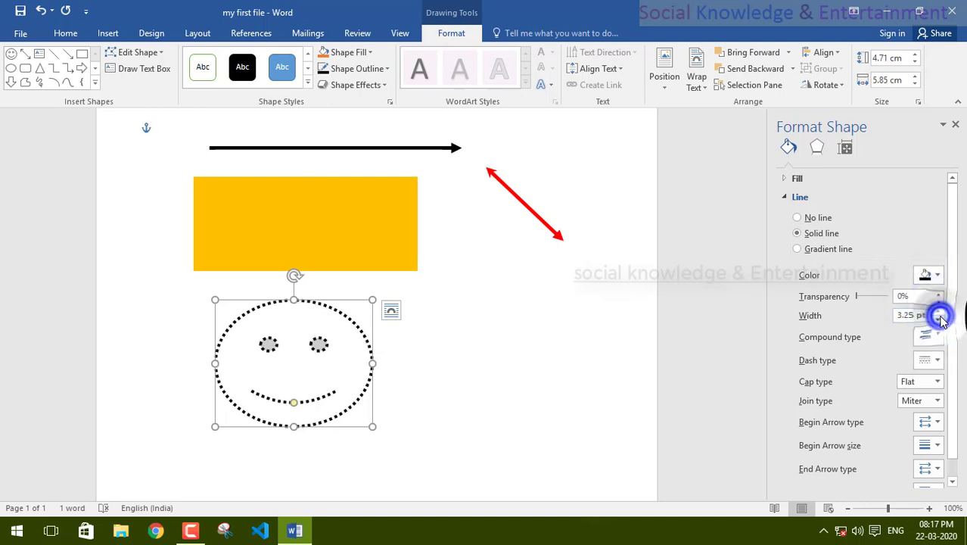
pyautogui.click(939, 318)
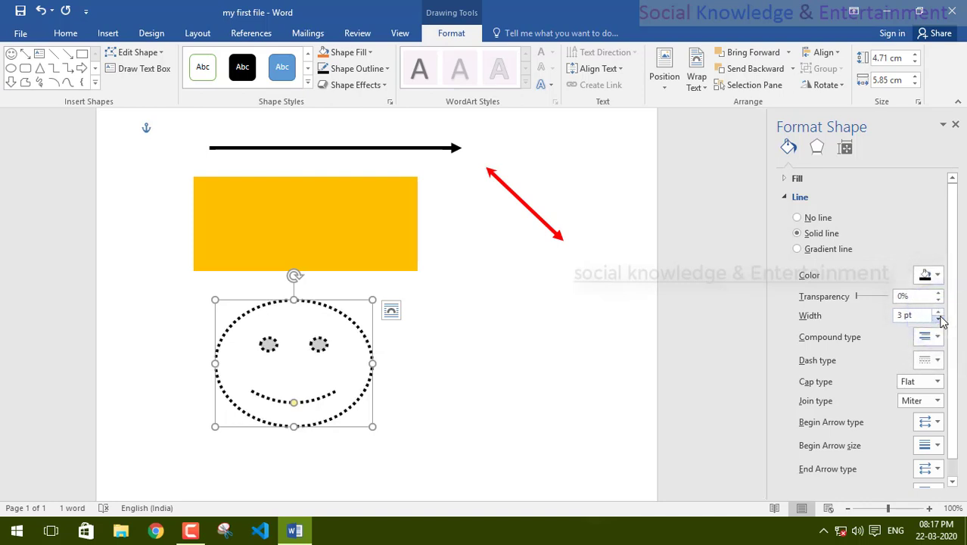
pyautogui.click(937, 276)
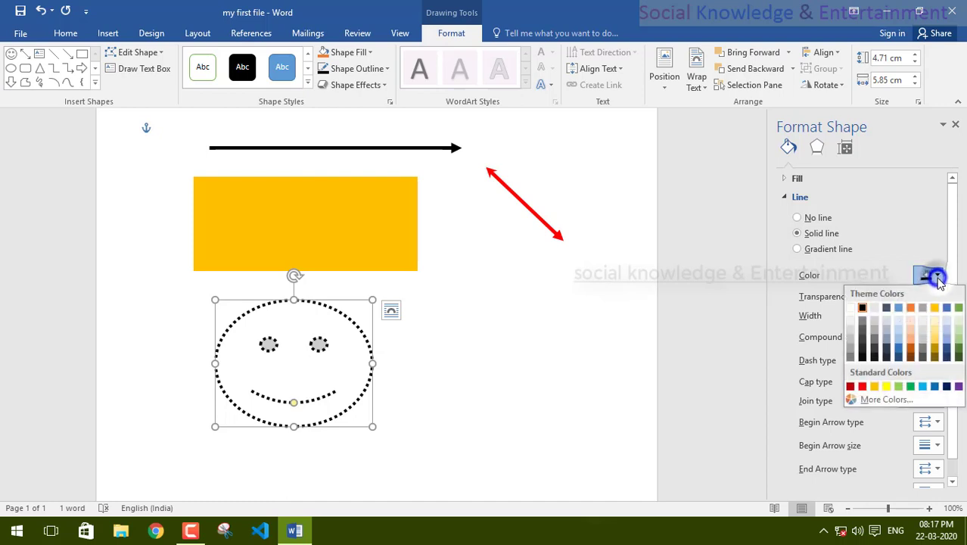
pyautogui.click(862, 386)
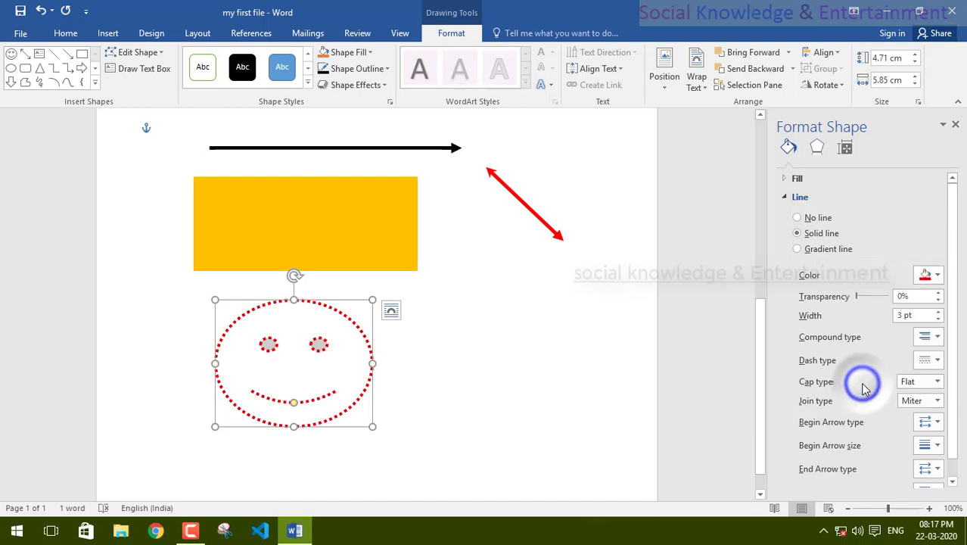
pyautogui.click(938, 277)
pyautogui.click(862, 307)
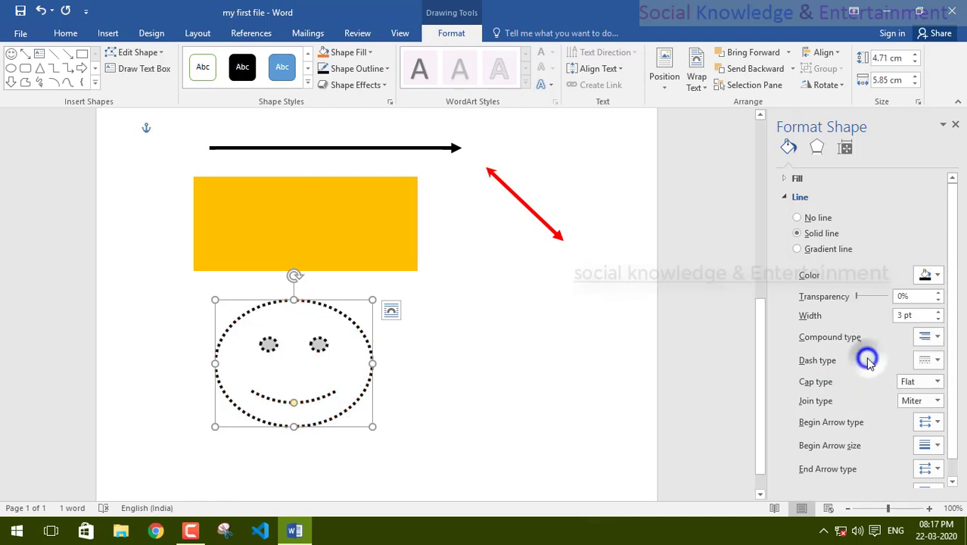
# - Try the Square cap type on the smiley face's dotted outline, and set it to Round
pyautogui.click(910, 383)
pyautogui.click(907, 397)
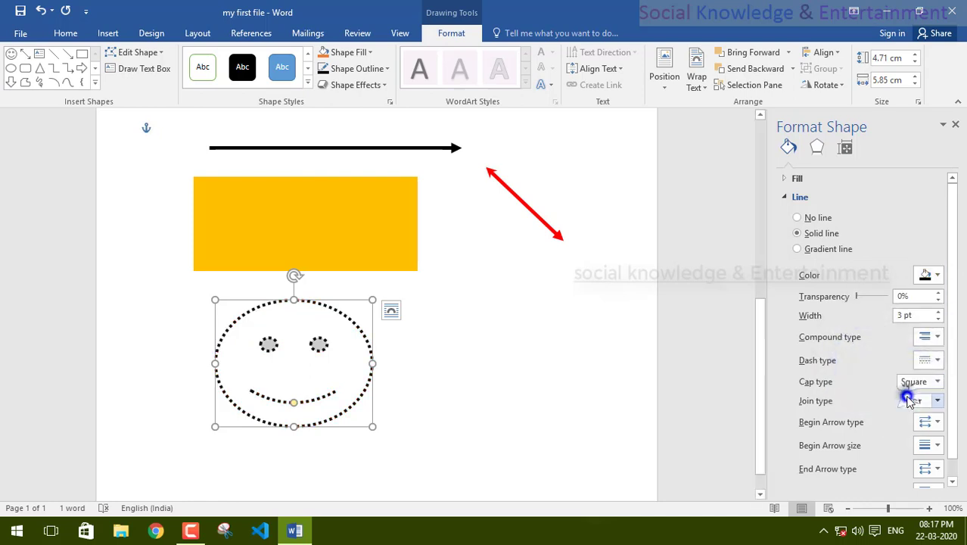
pyautogui.click(912, 383)
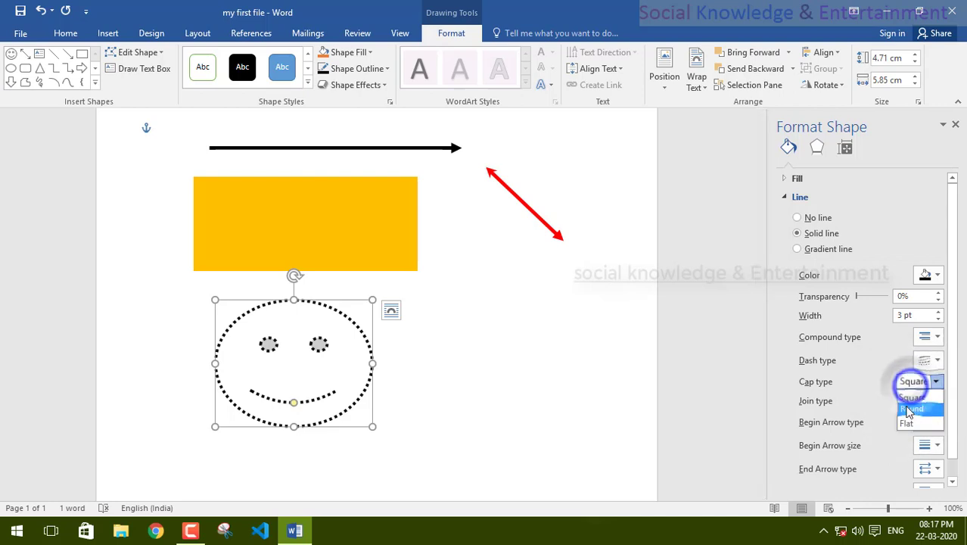
pyautogui.click(908, 403)
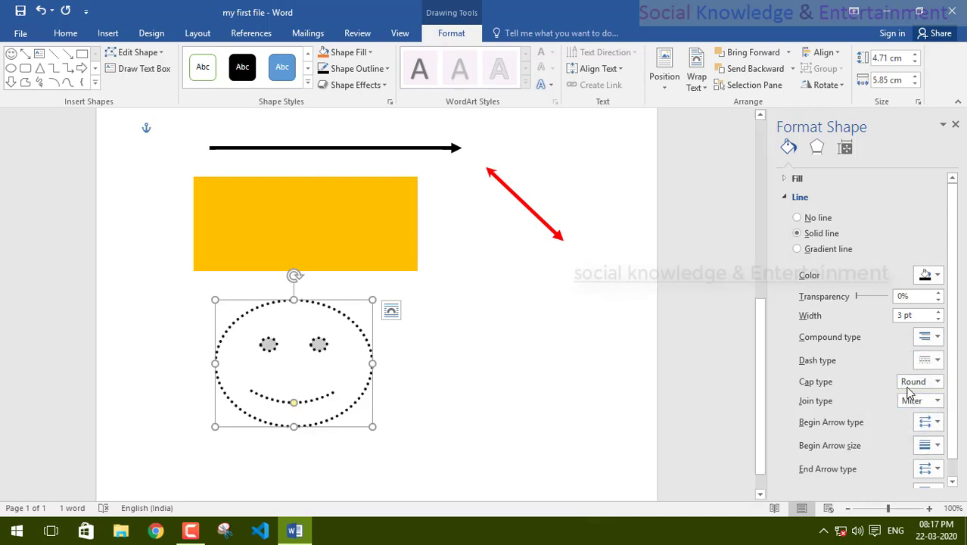
# - Set the smiley face's cap type to Flat and choose the largest end arrow size for its line
pyautogui.click(909, 384)
pyautogui.click(908, 425)
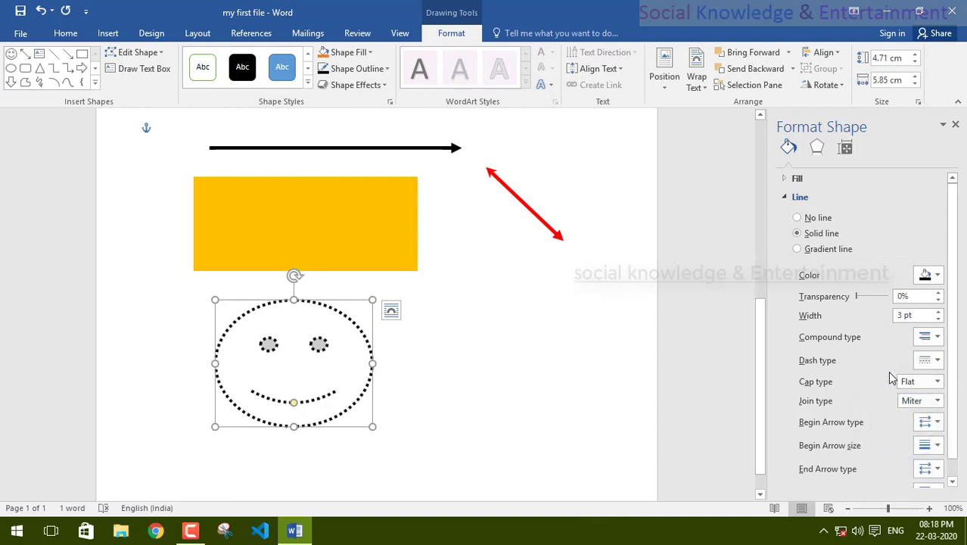
pyautogui.scroll(-1, 924, 445)
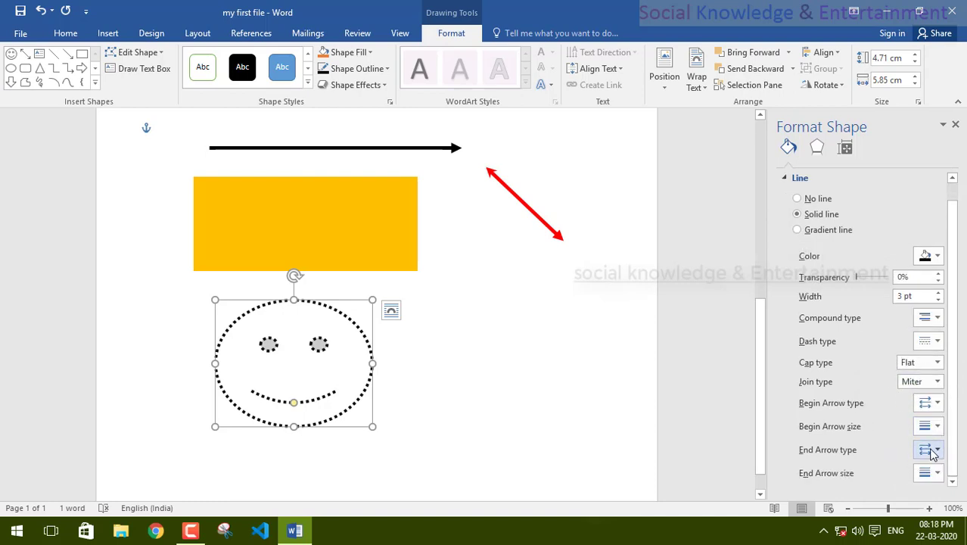
pyautogui.click(929, 473)
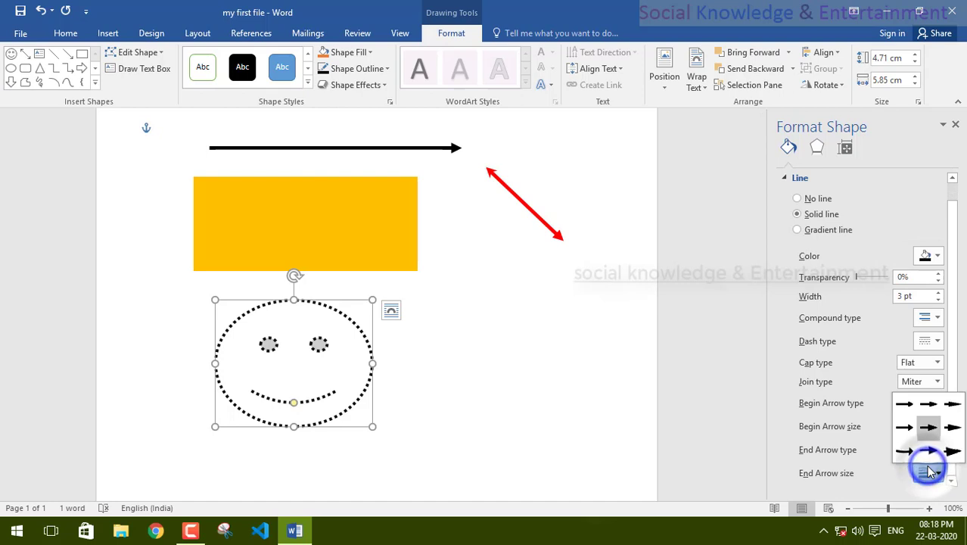
pyautogui.click(954, 451)
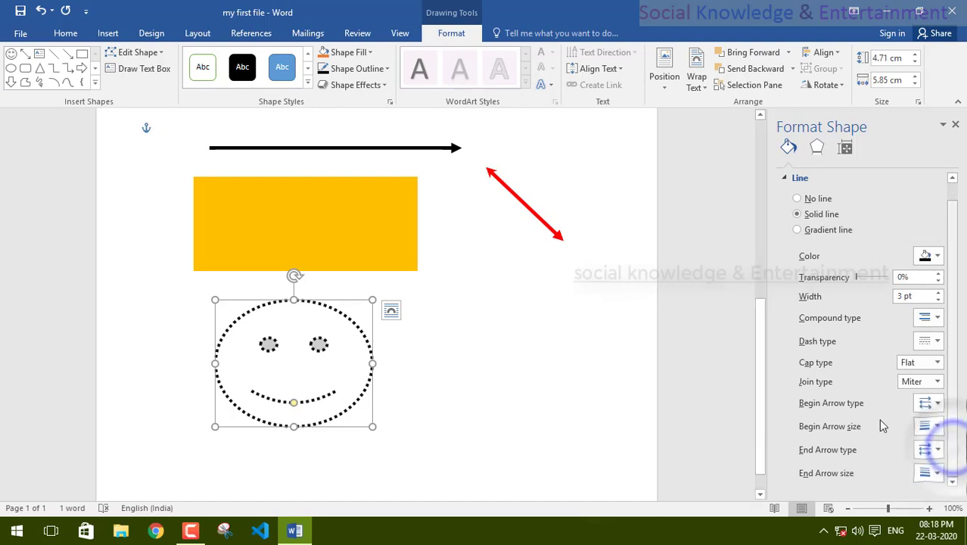
pyautogui.click(565, 301)
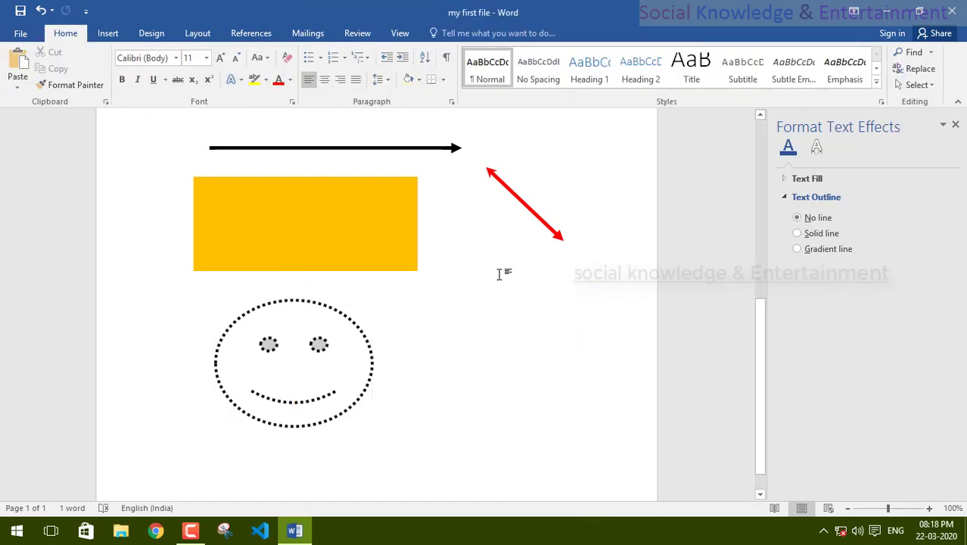
# - Try a gradient line on the smiley face, and switch it back to a solid line
pyautogui.click(371, 386)
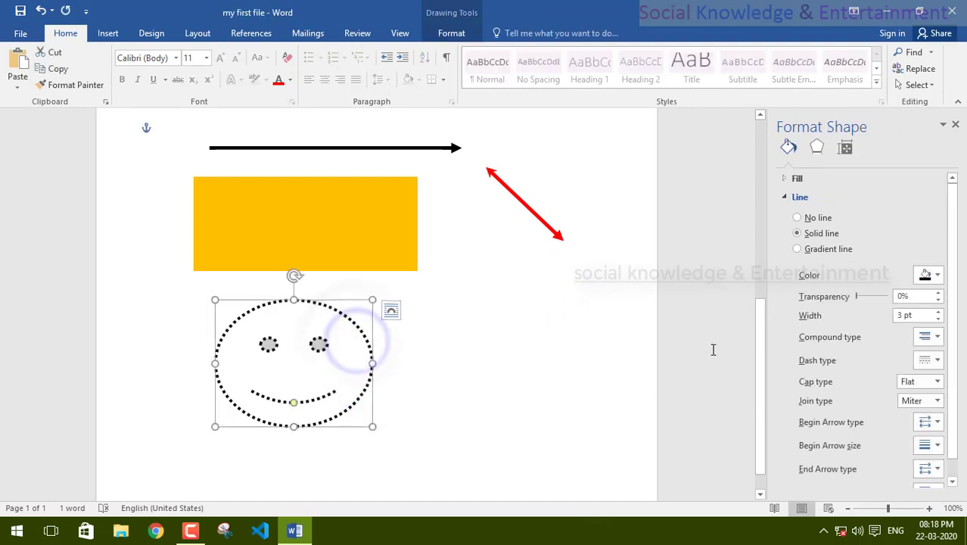
pyautogui.click(822, 251)
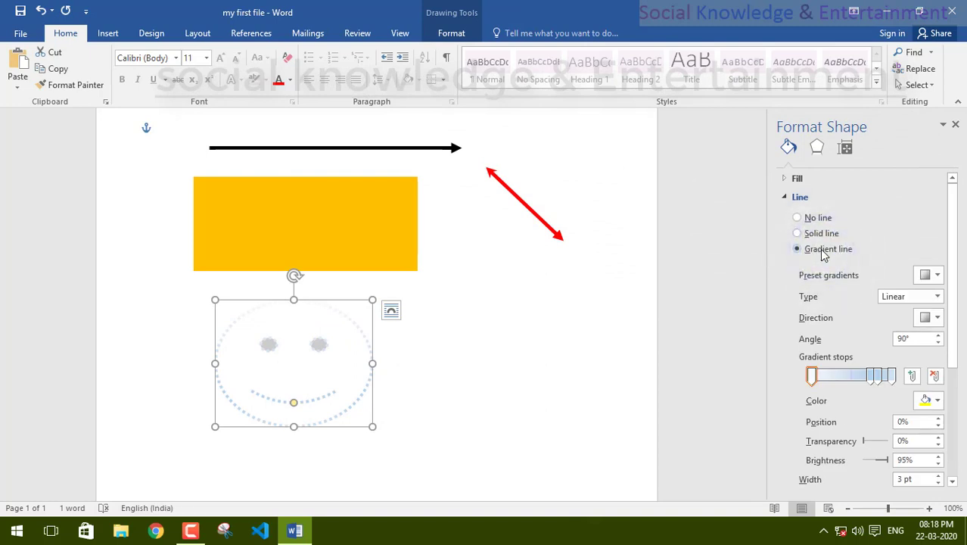
pyautogui.moveTo(811, 376)
pyautogui.mouseDown()
pyautogui.moveTo(893, 376)
pyautogui.moveTo(806, 387)
pyautogui.mouseUp()
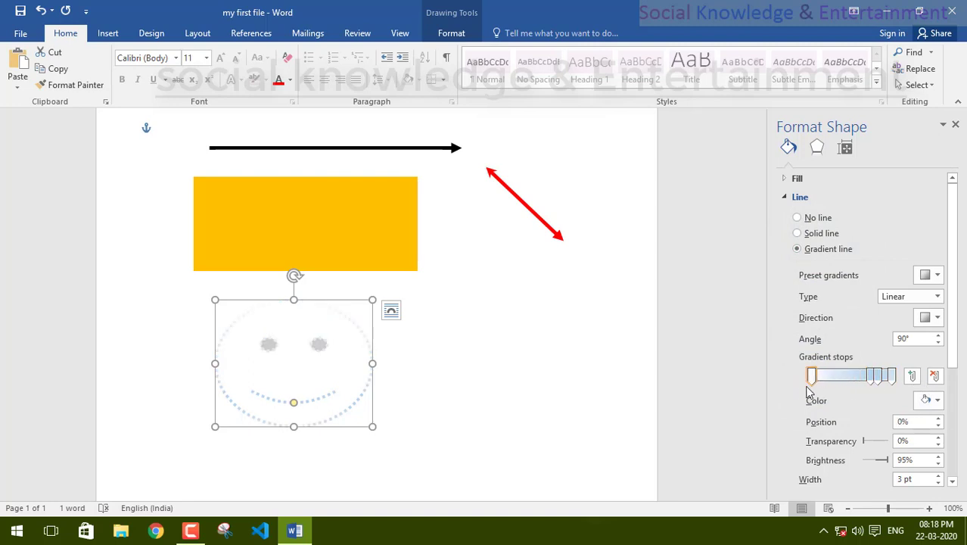
pyautogui.click(821, 237)
# - Close the shape formatting options and move the smiley face a little to the right beneath the orange rectangle
pyautogui.click(443, 364)
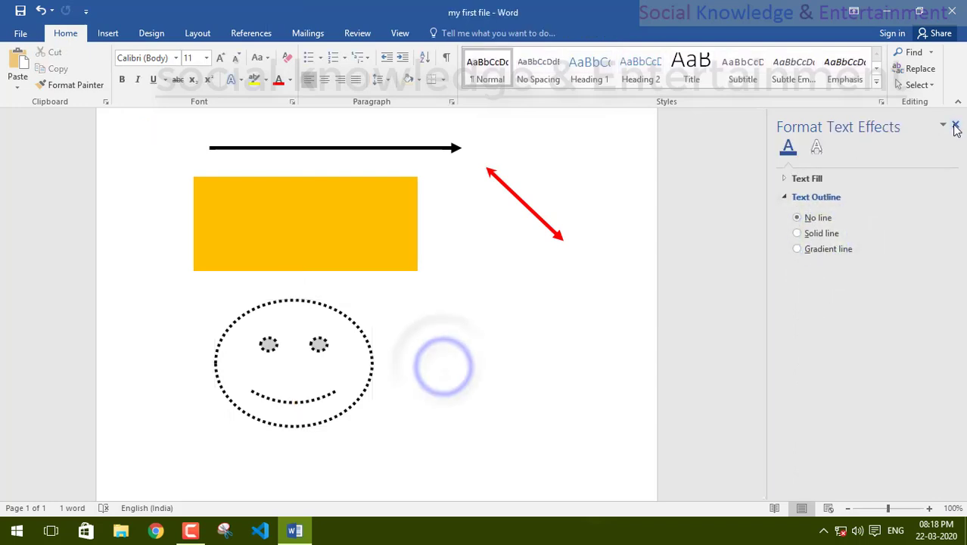
pyautogui.click(955, 126)
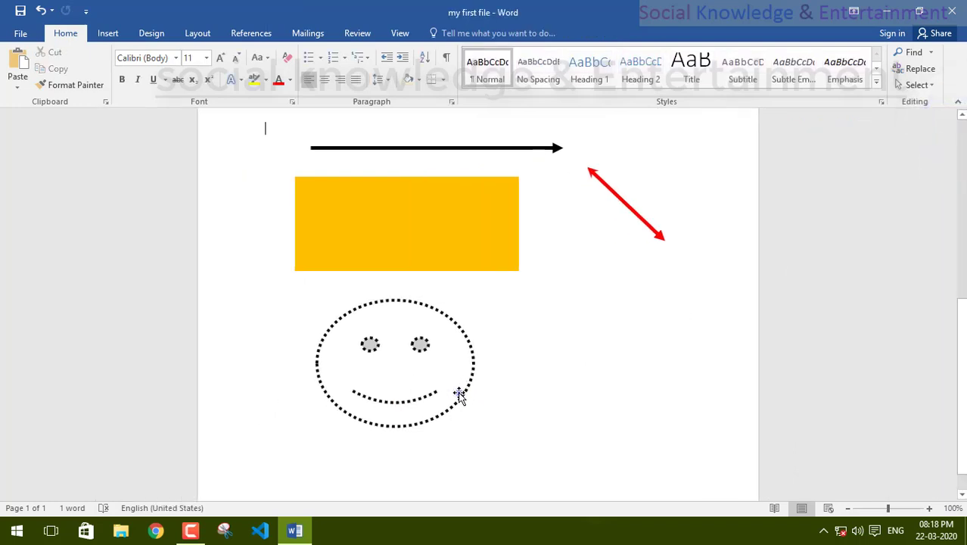
pyautogui.moveTo(459, 395); pyautogui.dragTo(518, 389)
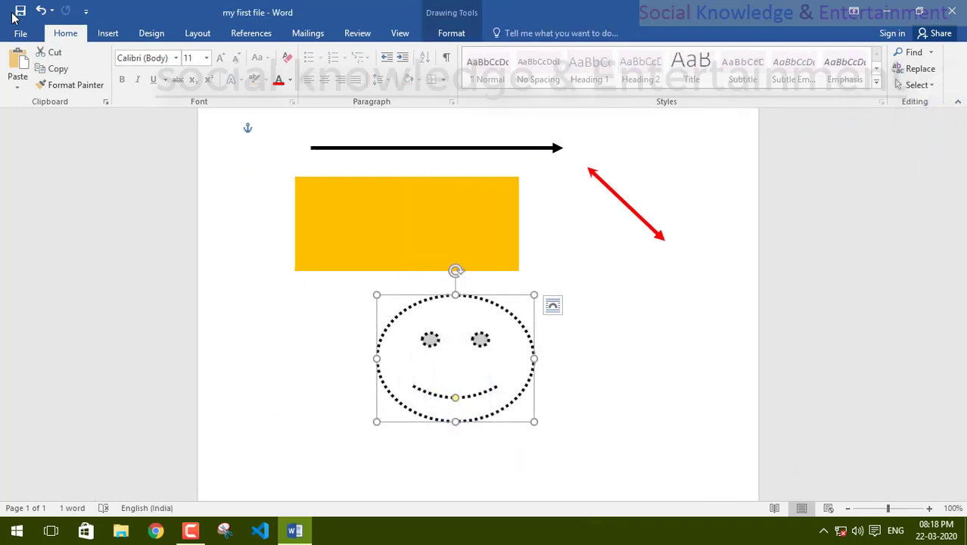
# - Look through the shapes available for insertion, from the recently used shapes down to the callouts
pyautogui.click(108, 33)
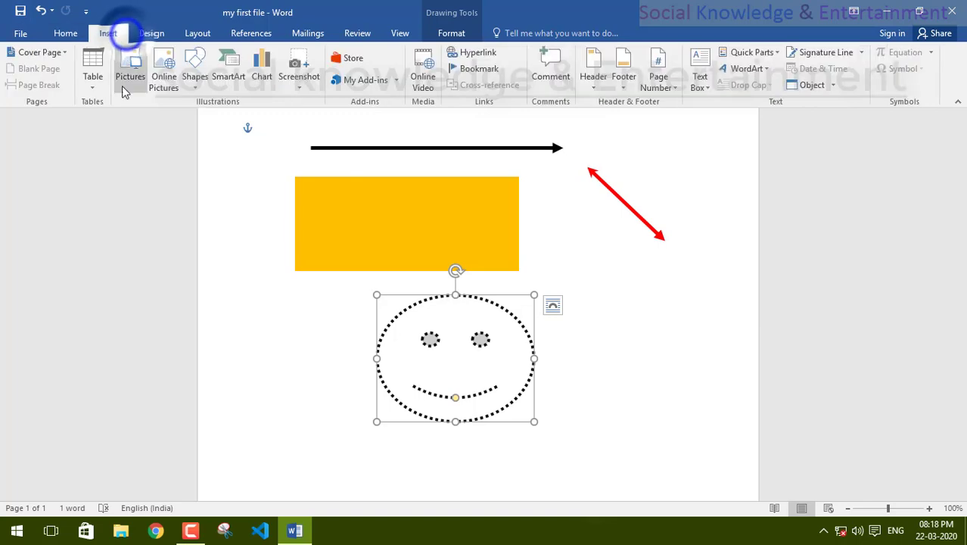
pyautogui.click(213, 86)
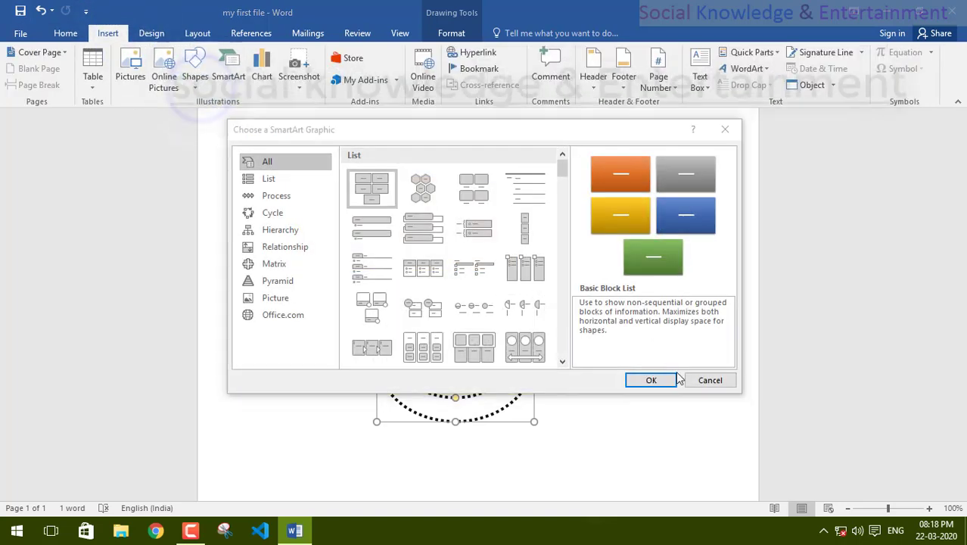
pyautogui.click(700, 380)
pyautogui.click(195, 76)
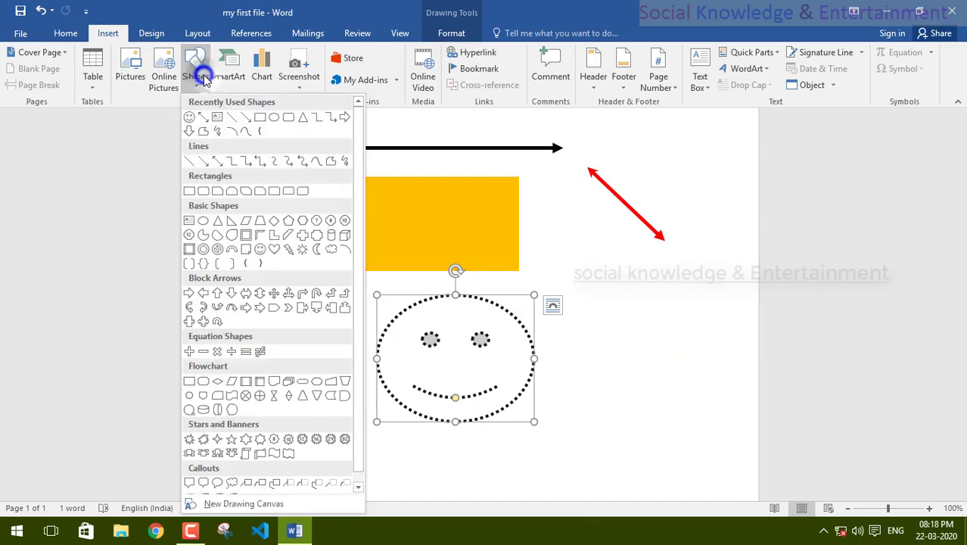
pyautogui.scroll(-1, 257, 320)
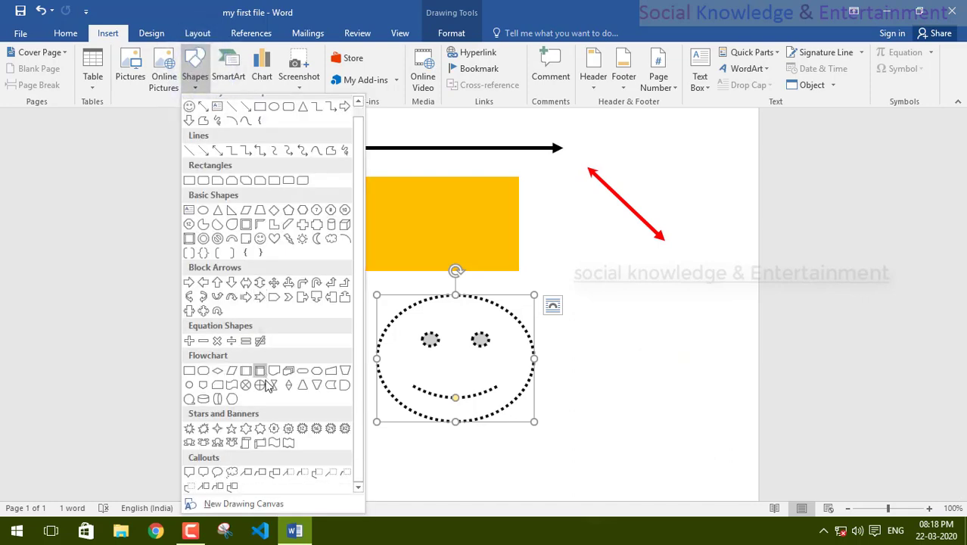
pyautogui.scroll(1, 266, 452)
pyautogui.click(163, 256)
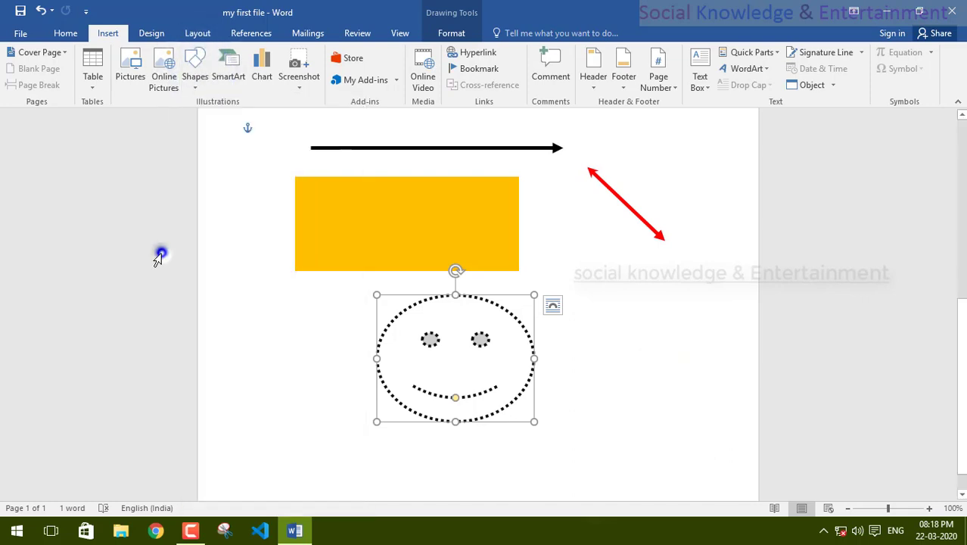
pyautogui.click(196, 531)
pyautogui.click(196, 531)
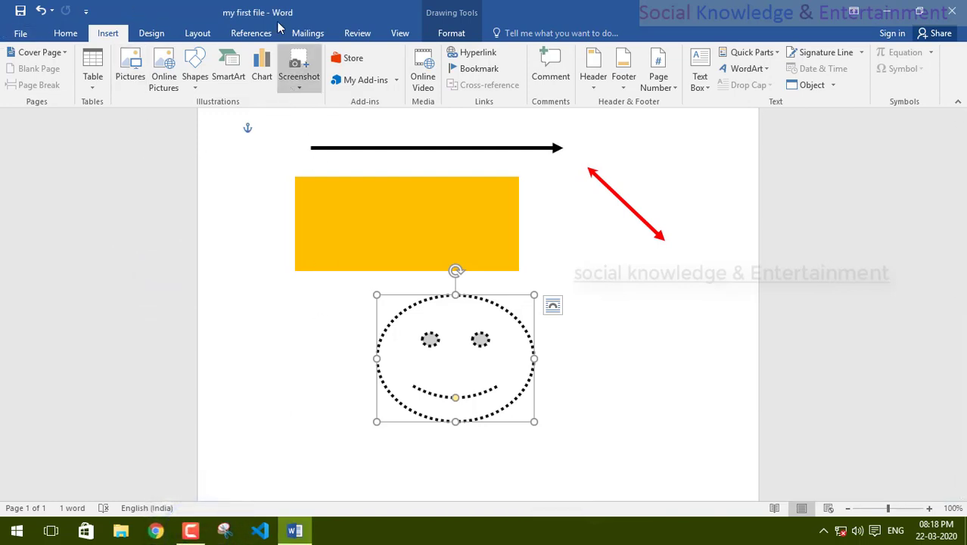
# - Browse the SmartArt graphic categories from List, Process, Cycle and Hierarchy through Relationship, Matrix, Pyramid, Picture and Office.com
pyautogui.click(229, 80)
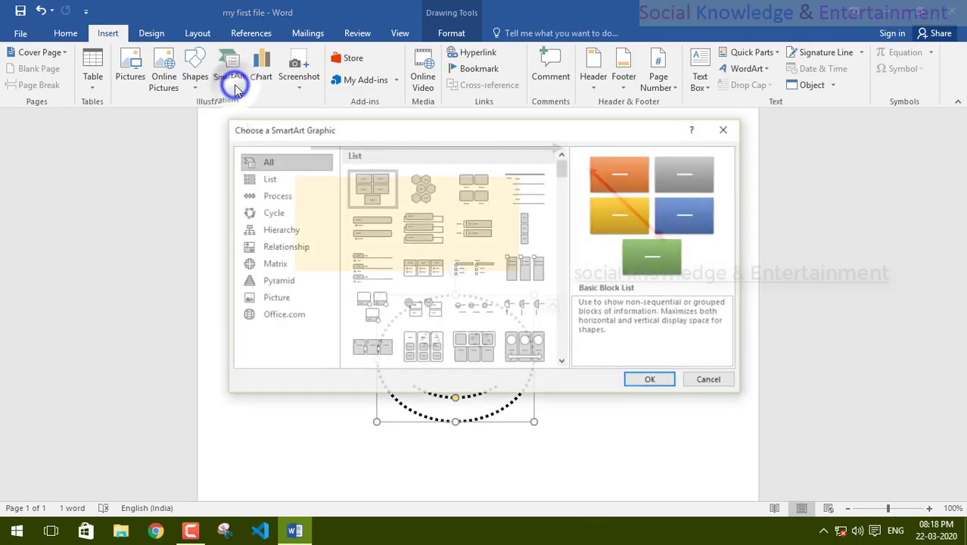
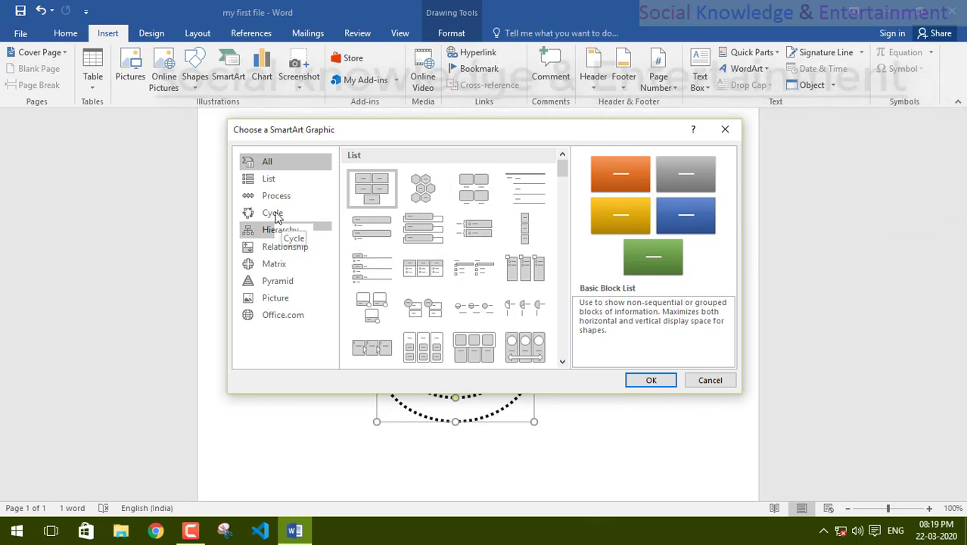
pyautogui.click(286, 166)
pyautogui.click(278, 178)
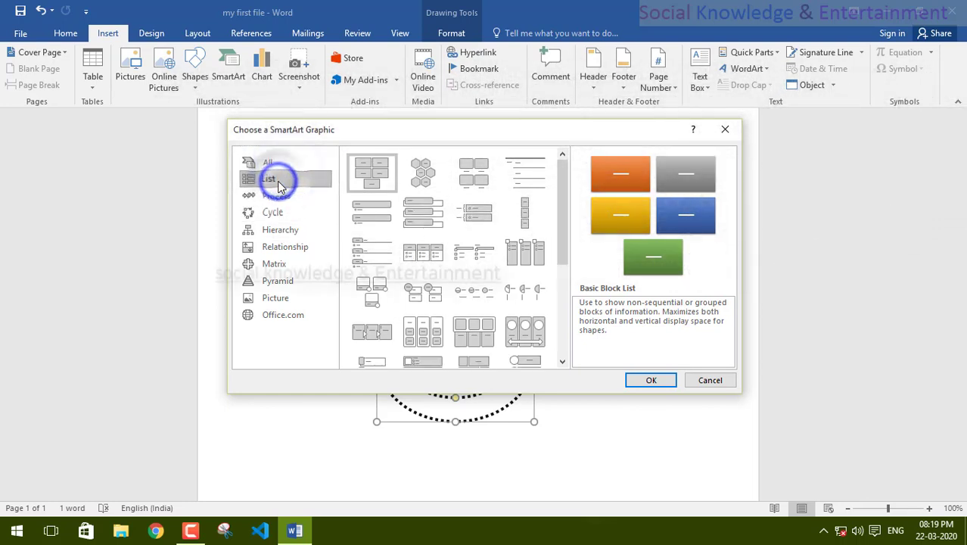
pyautogui.click(303, 195)
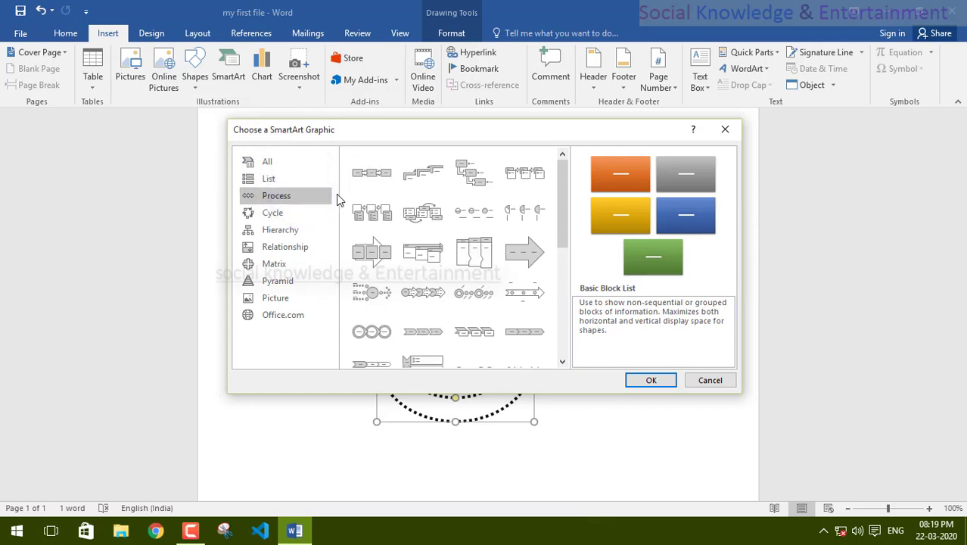
pyautogui.click(301, 213)
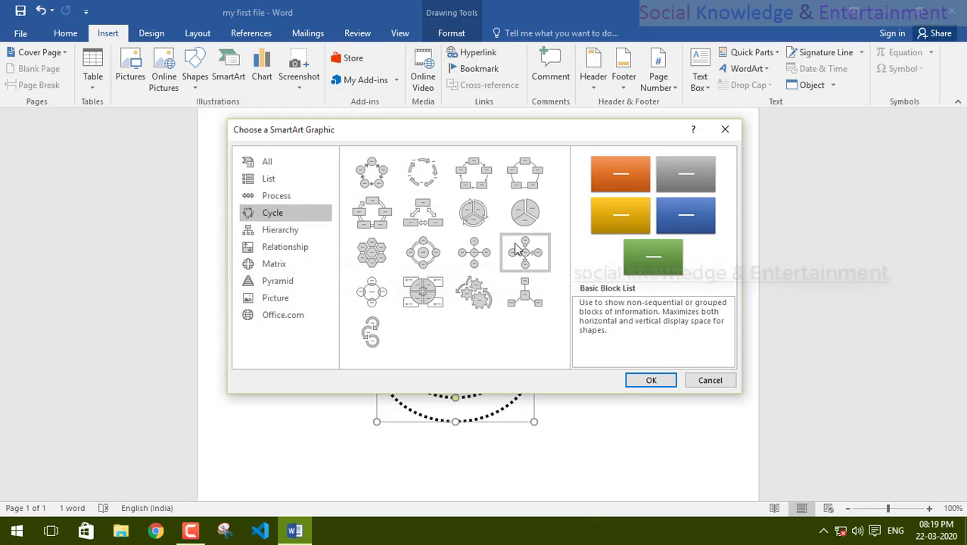
pyautogui.click(294, 233)
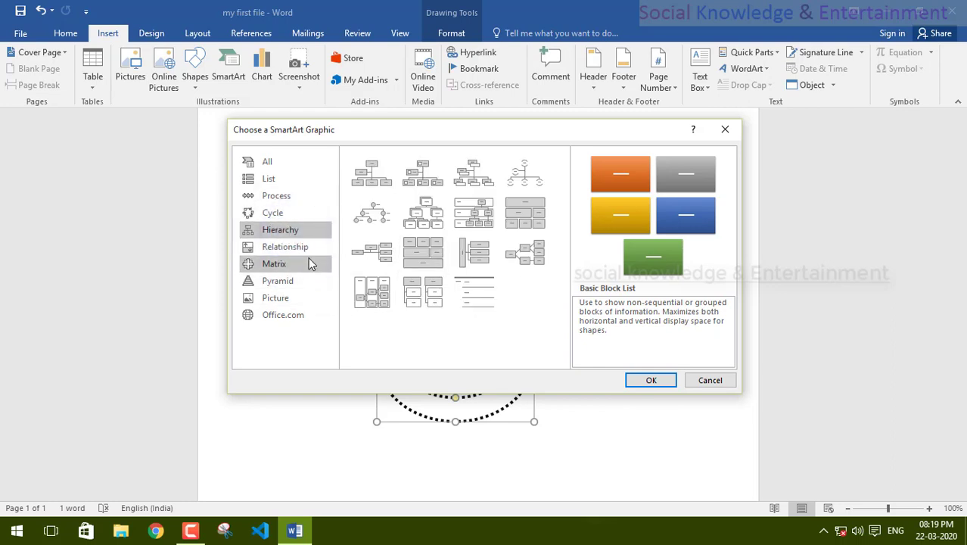
pyautogui.click(310, 249)
pyautogui.click(296, 266)
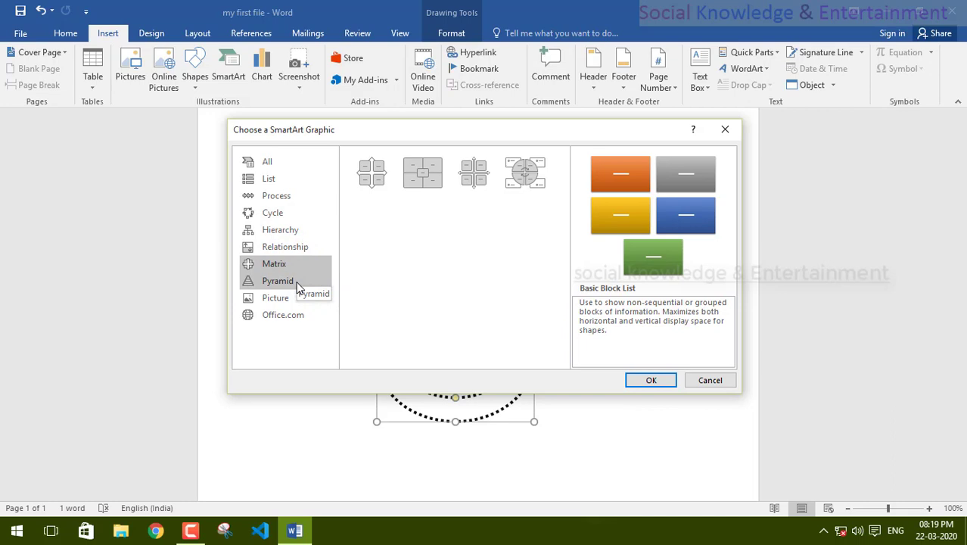
pyautogui.click(297, 282)
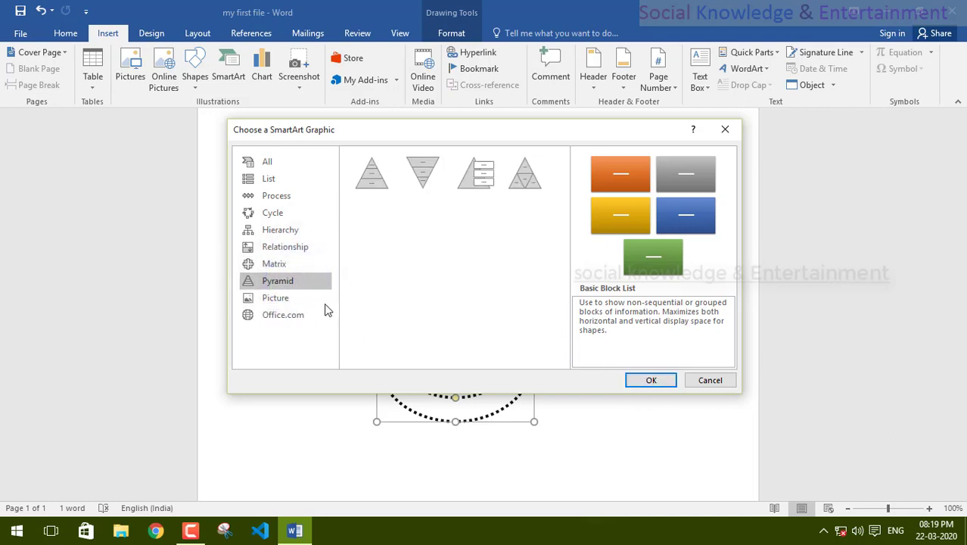
pyautogui.click(313, 300)
pyautogui.click(297, 316)
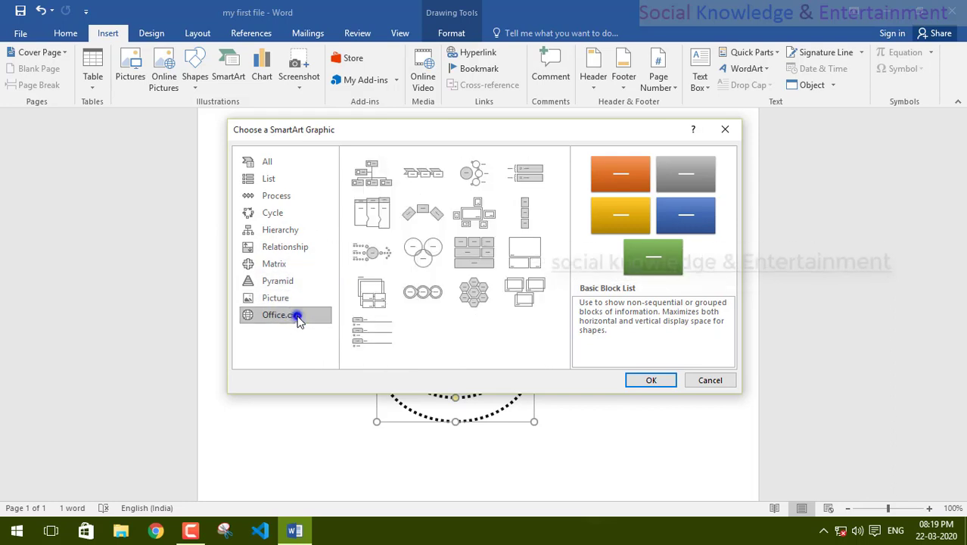
# - Insert a Vertical Curved List SmartArt graphic from the List category
pyautogui.click(293, 175)
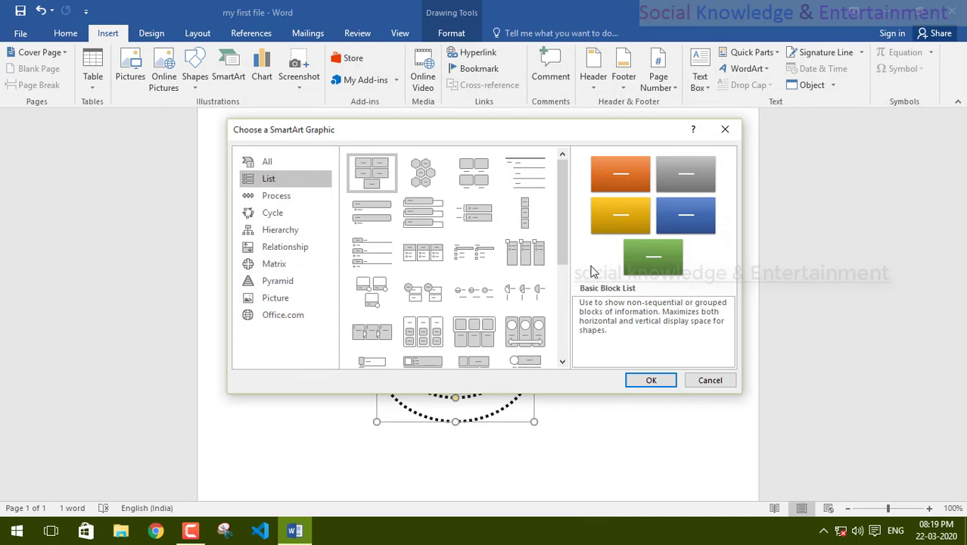
pyautogui.scroll(-5, 512, 272)
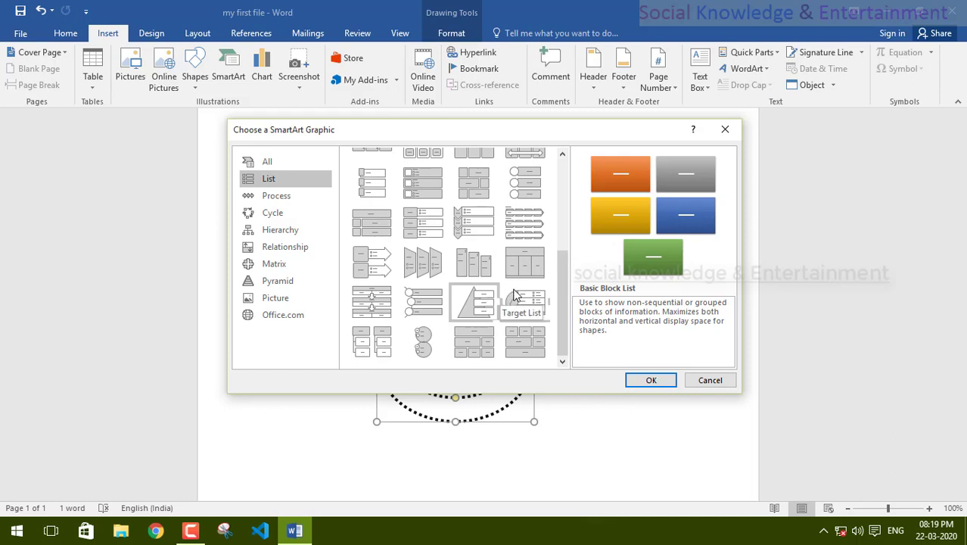
pyautogui.click(418, 297)
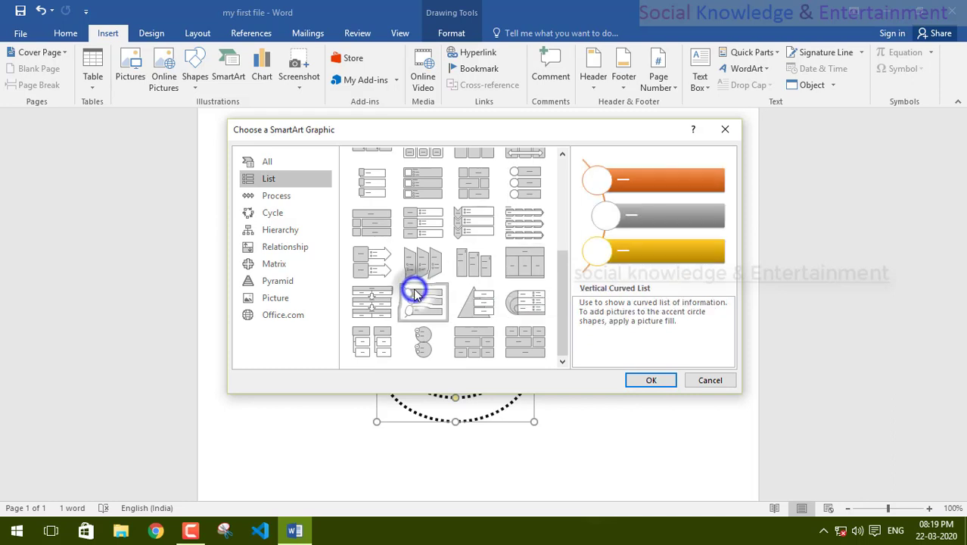
pyautogui.click(647, 379)
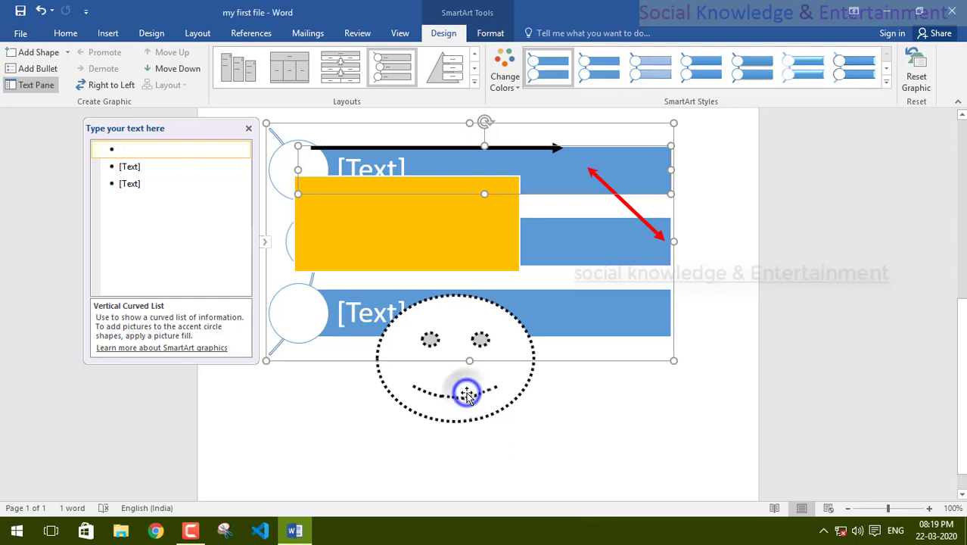
# - Delete the smiley face, orange rectangle, red double-headed arrow and black arrow that overlap the SmartArt graphic
pyautogui.moveTo(467, 393); pyautogui.dragTo(473, 470)
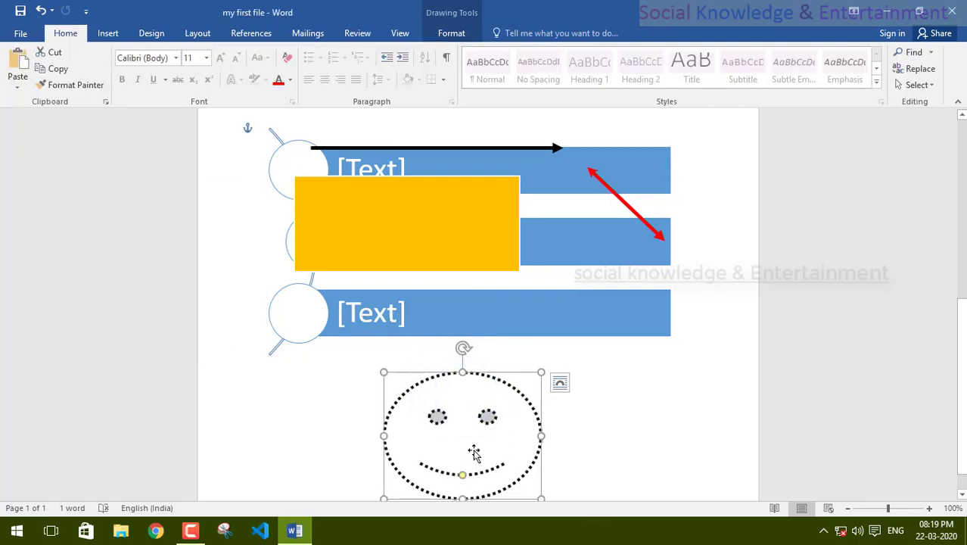
pyautogui.press('Delete')
pyautogui.click(475, 255)
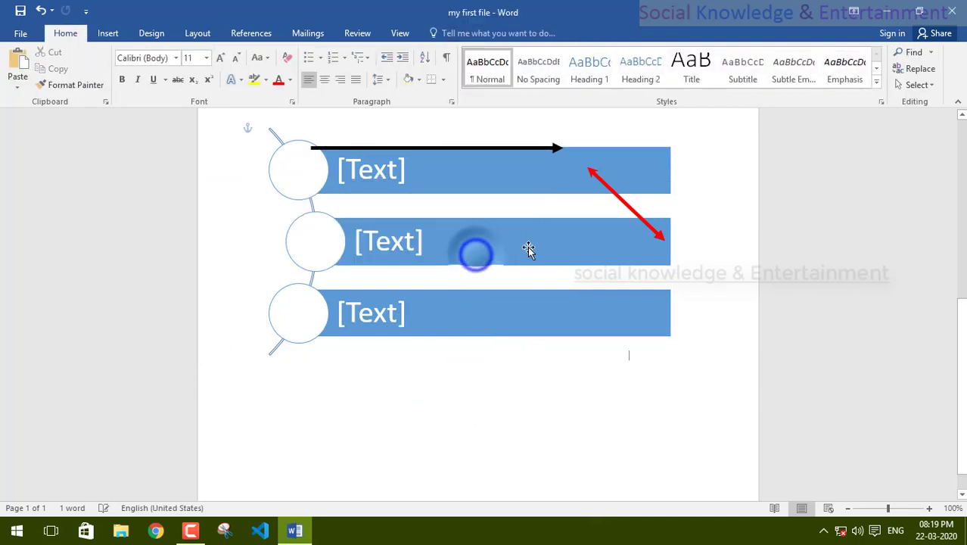
pyautogui.click(619, 199)
pyautogui.press('Delete')
pyautogui.click(477, 146)
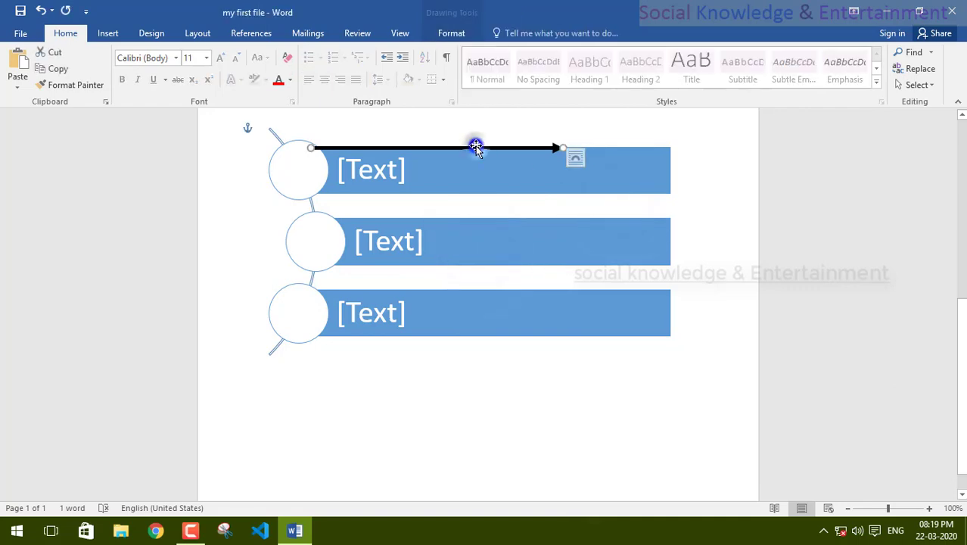
pyautogui.press('Delete')
# - Open the first text entry of the Vertical Curved List graphic for editing
pyautogui.click(404, 374)
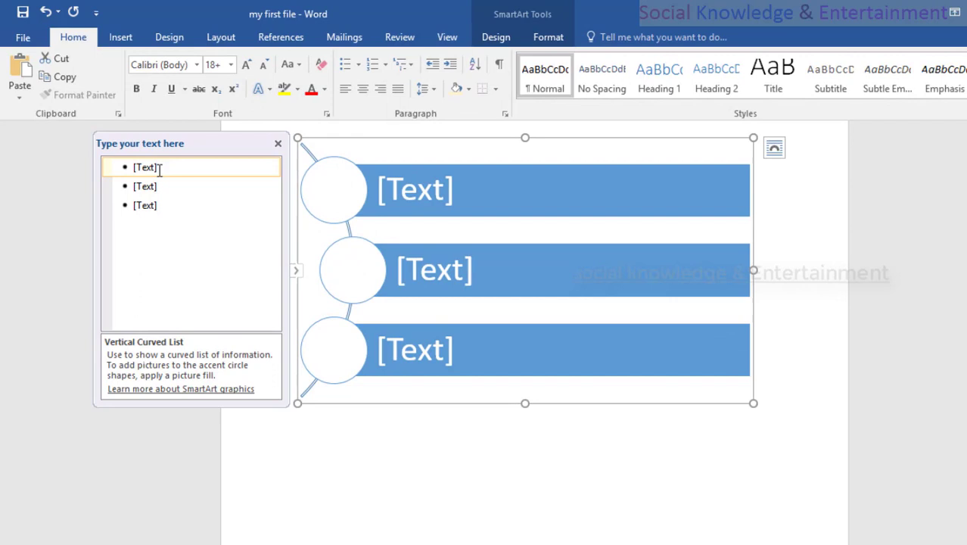
pyautogui.click(158, 167)
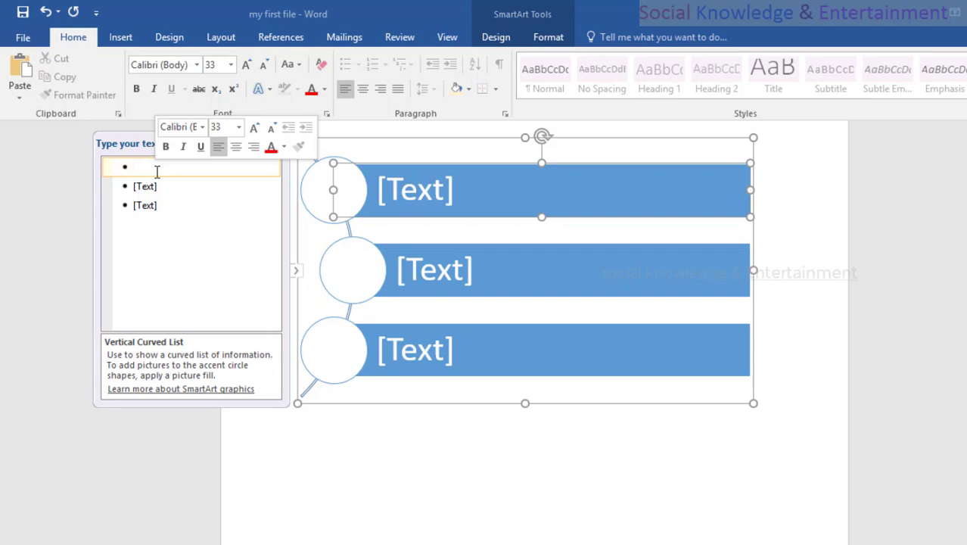
pyautogui.write('mark')
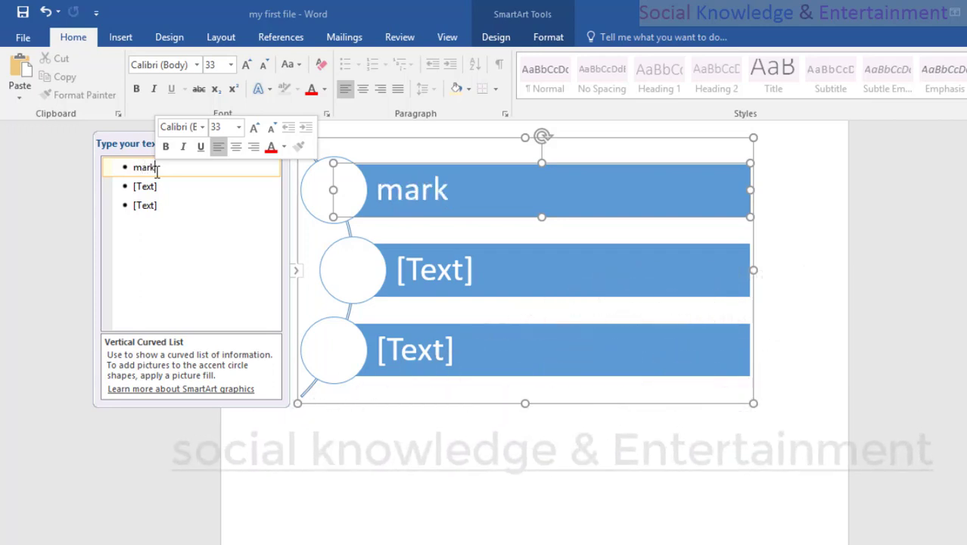
pyautogui.write('etin============')
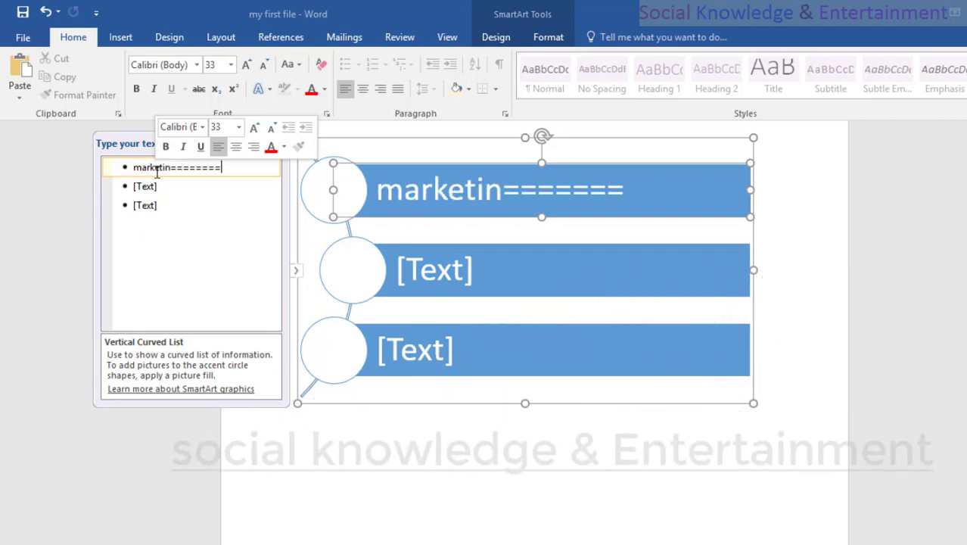
pyautogui.press('BackSpace')
pyautogui.press('BackSpace')
pyautogui.press('BackSpace')
pyautogui.press('BackSpace')
pyautogui.press('BackSpace')
pyautogui.press('BackSpace')
pyautogui.press('BackSpace')
pyautogui.press('BackSpace')
pyautogui.press('BackSpace')
pyautogui.press('BackSpace')
pyautogui.press('BackSpace')
pyautogui.press('BackSpace')
pyautogui.press('BackSpace')
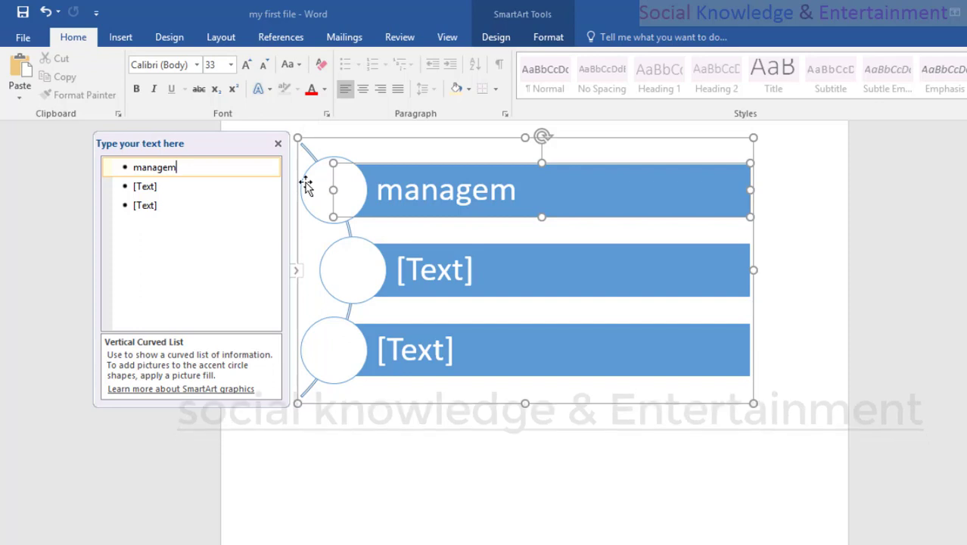
# - Fill in the three SmartArt list items as management, product and marketing
pyautogui.write('ent')
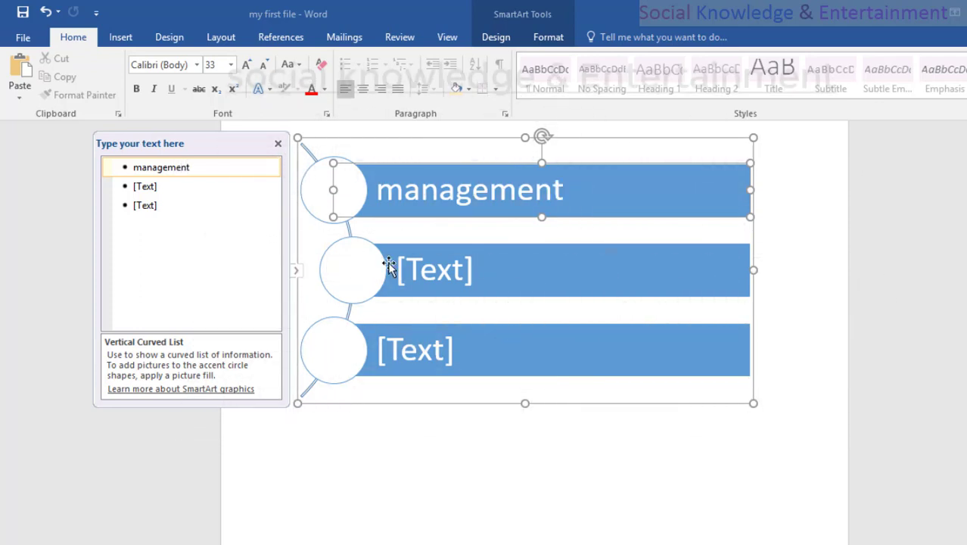
pyautogui.click(424, 268)
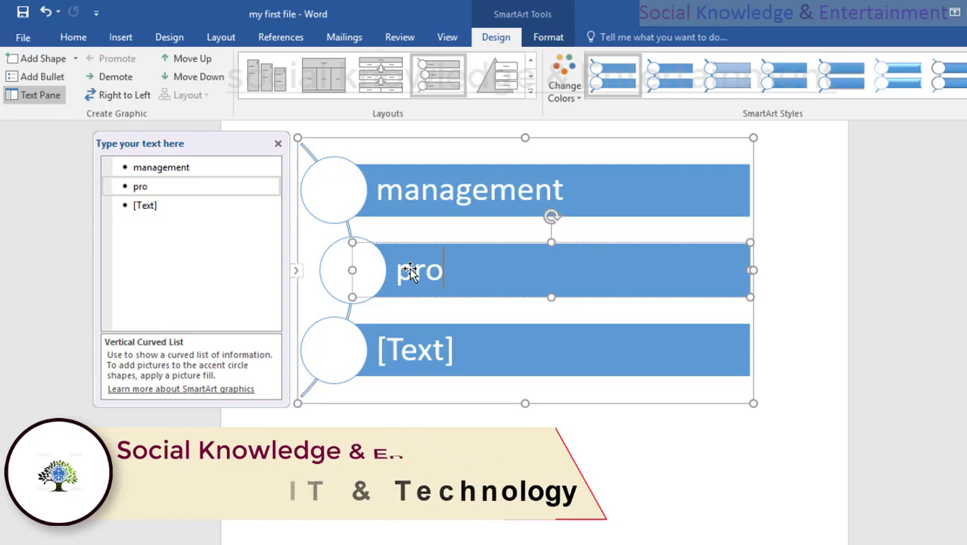
pyautogui.write('duct')
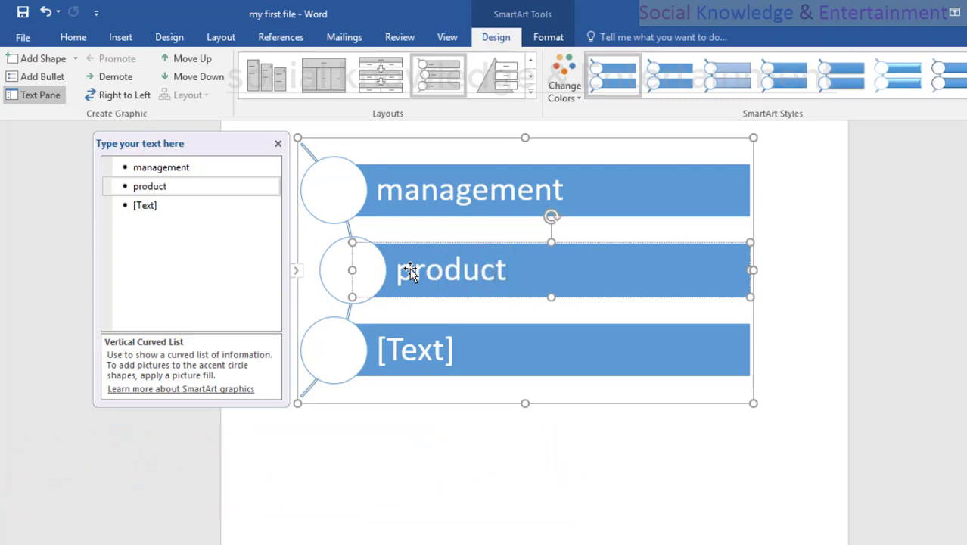
pyautogui.click(441, 348)
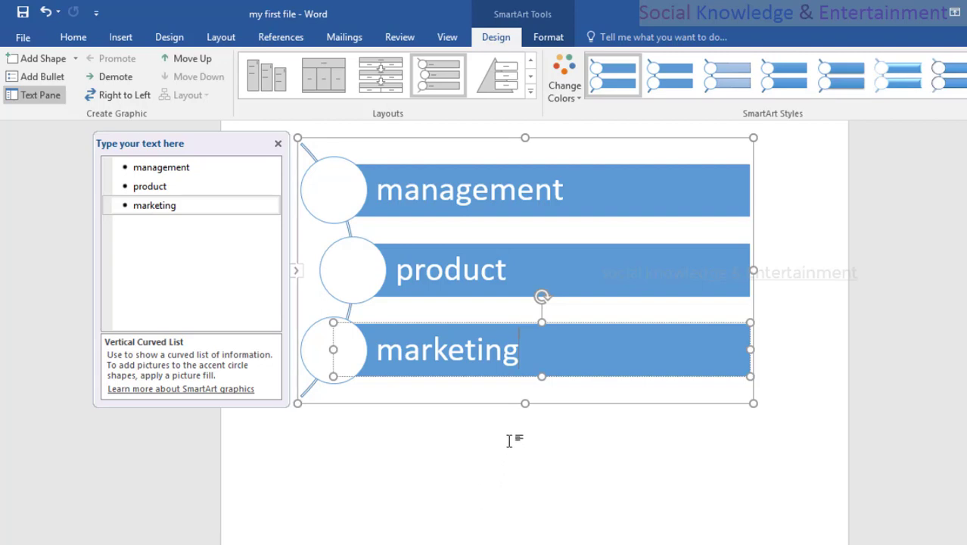
# - Try to add a Simple Text Box for the circle beside the management item
pyautogui.click(347, 198)
pyautogui.click(349, 270)
pyautogui.click(333, 347)
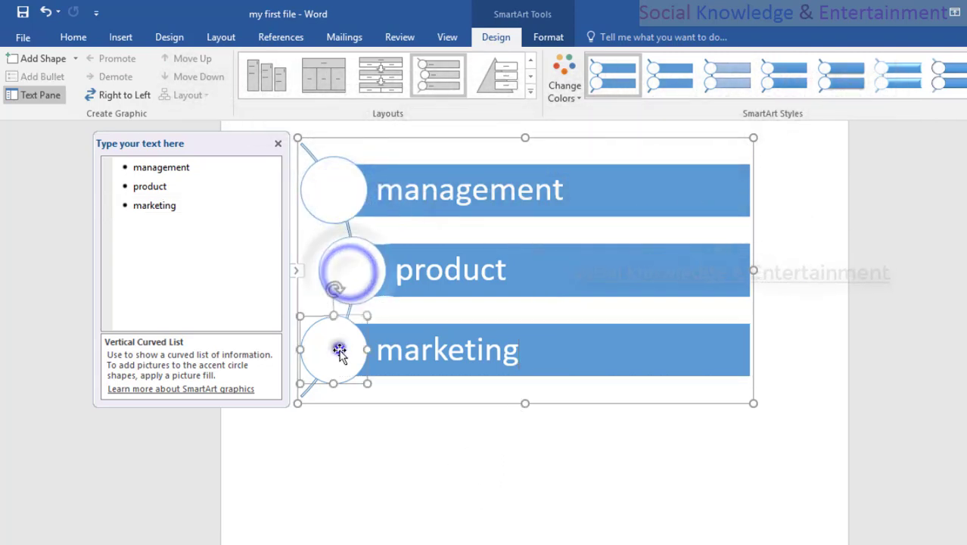
pyautogui.click(334, 192)
pyautogui.click(121, 37)
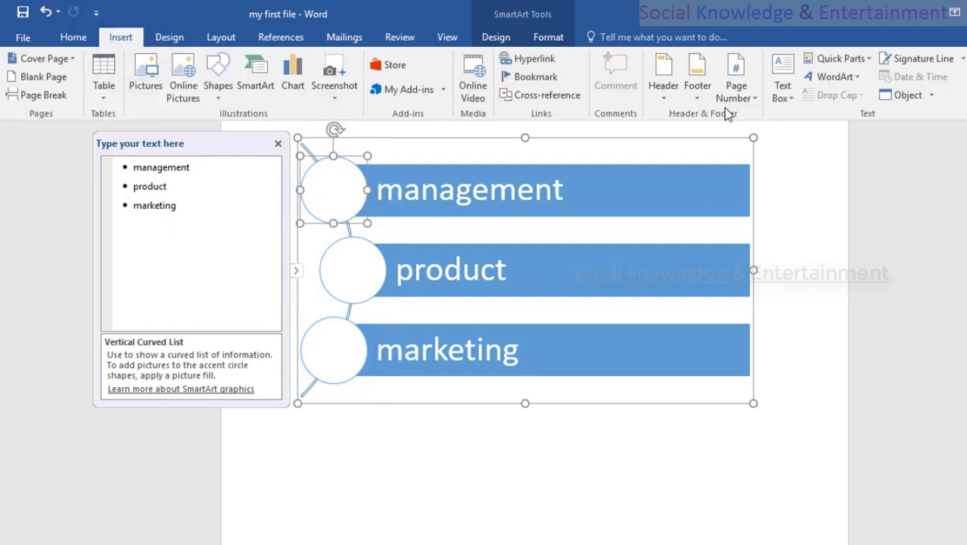
pyautogui.click(781, 94)
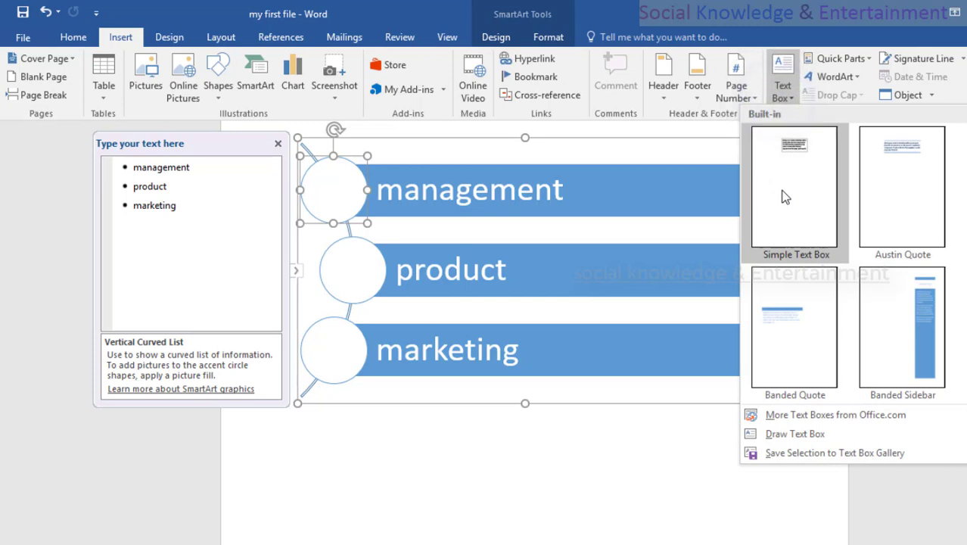
pyautogui.click(73, 37)
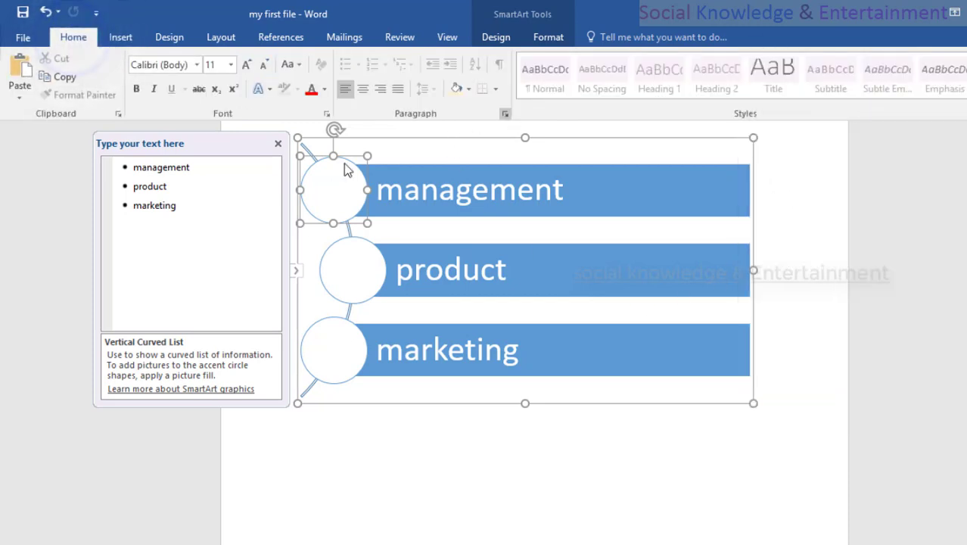
pyautogui.click(323, 196)
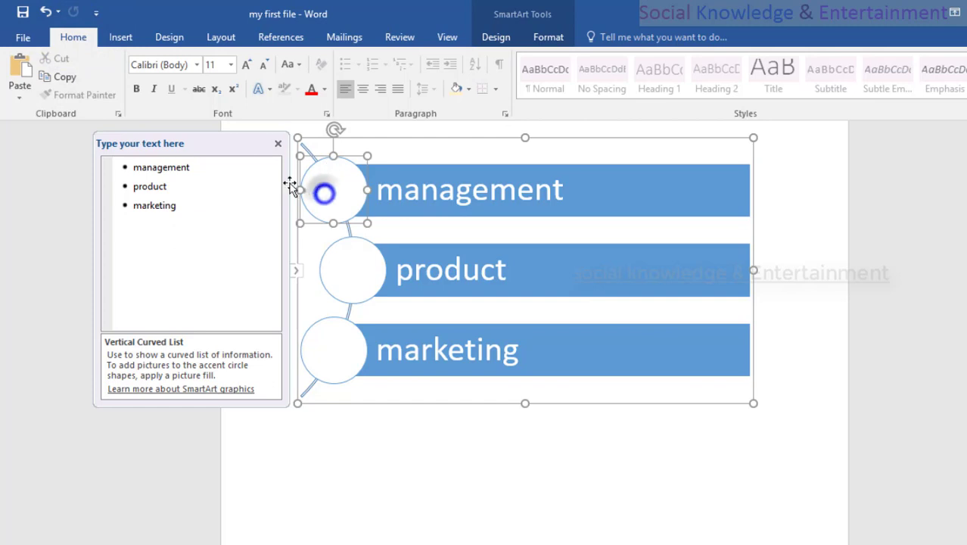
pyautogui.click(121, 37)
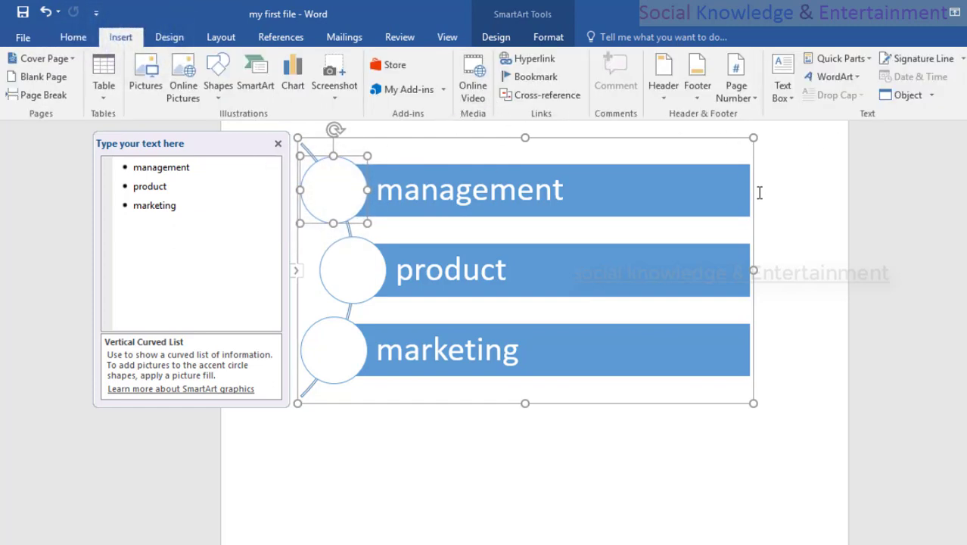
pyautogui.click(793, 99)
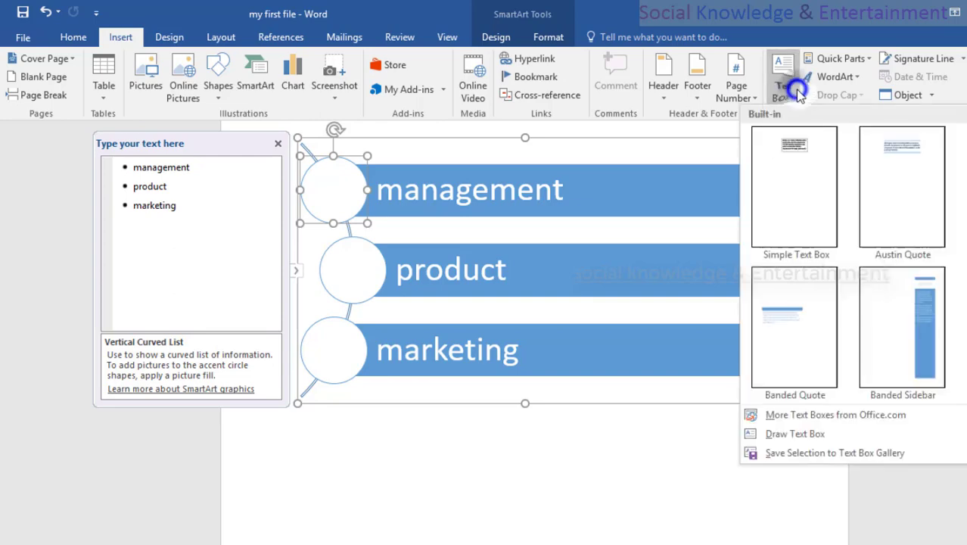
pyautogui.click(787, 194)
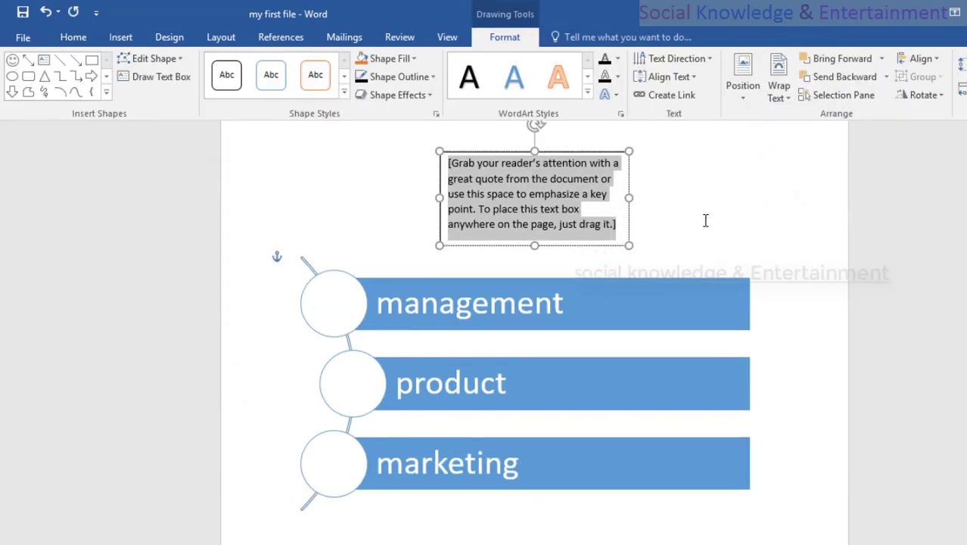
# - Delete the placeholder text and then the whole text box above the SmartArt graphic
pyautogui.click(703, 219)
pyautogui.click(626, 161)
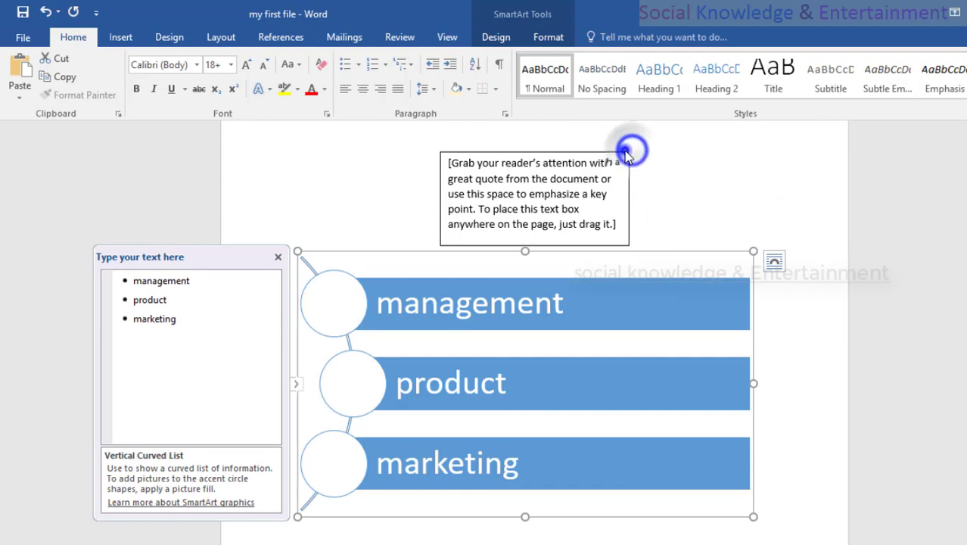
pyautogui.press('Delete')
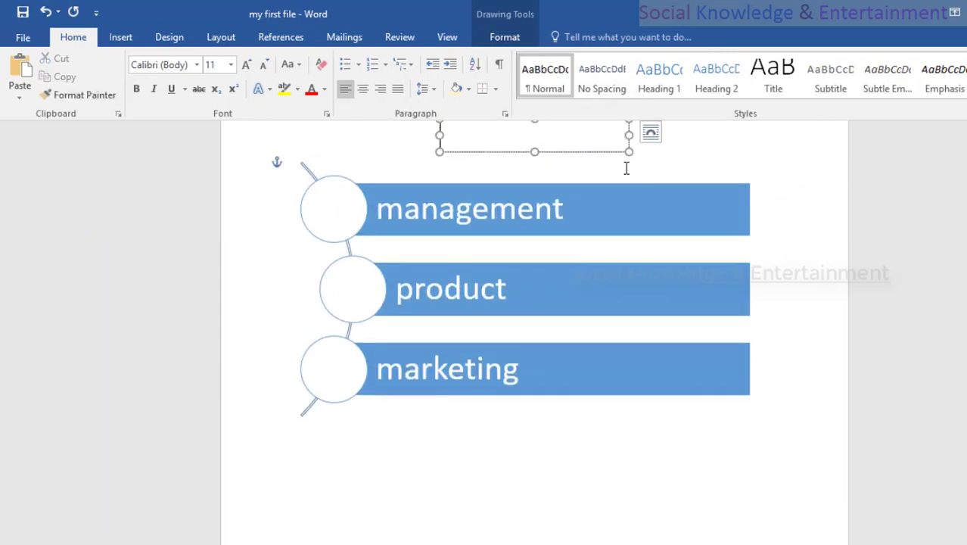
pyautogui.scroll(2, 729, 272)
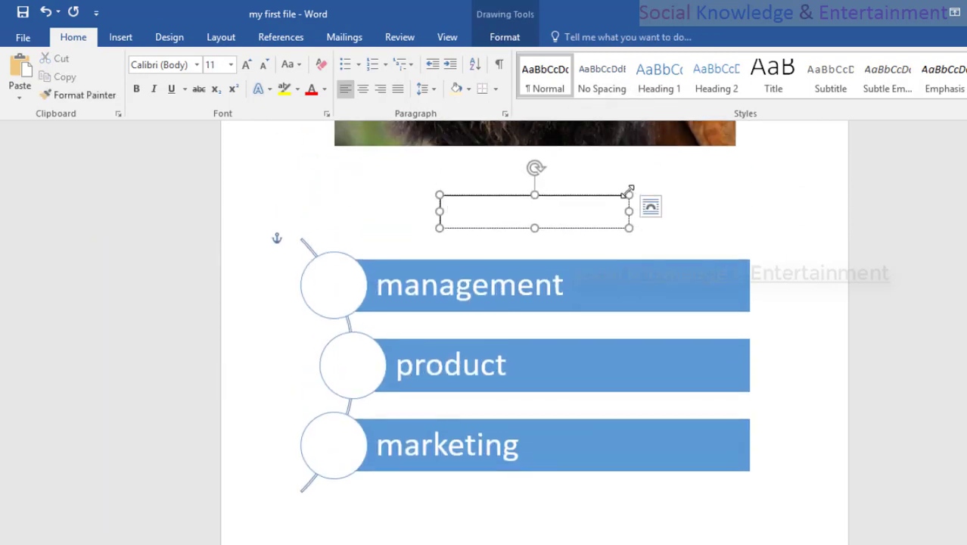
pyautogui.click(619, 183)
pyautogui.click(594, 195)
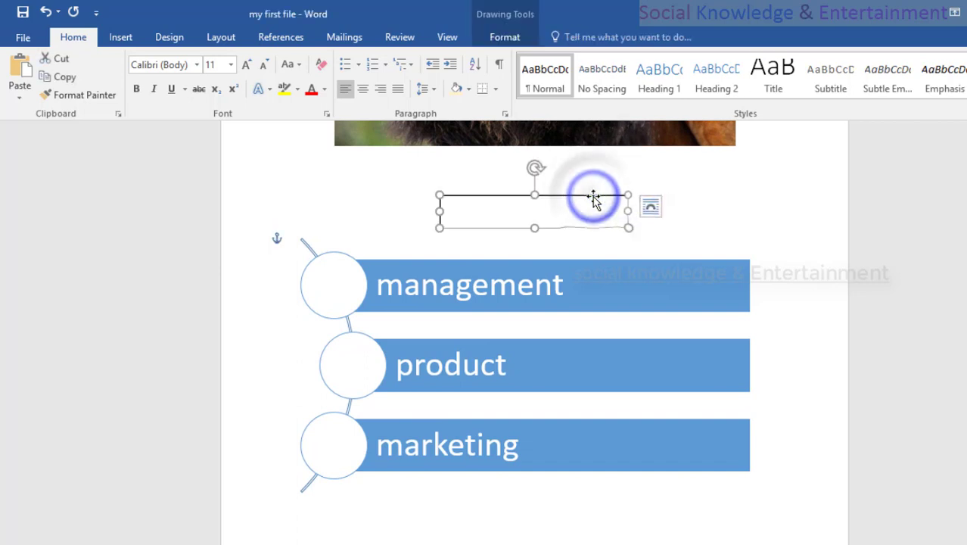
pyautogui.press('Delete')
# - Preview the Colorful color variations on the SmartArt graphic without applying one, and close its text pane
pyautogui.scroll(-2, 593, 227)
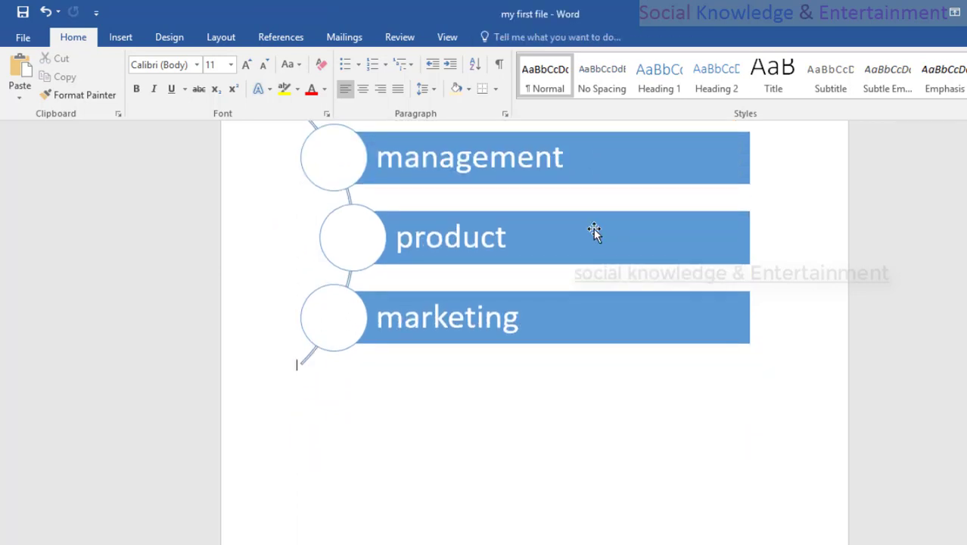
pyautogui.scroll(1, 593, 228)
pyautogui.click(641, 213)
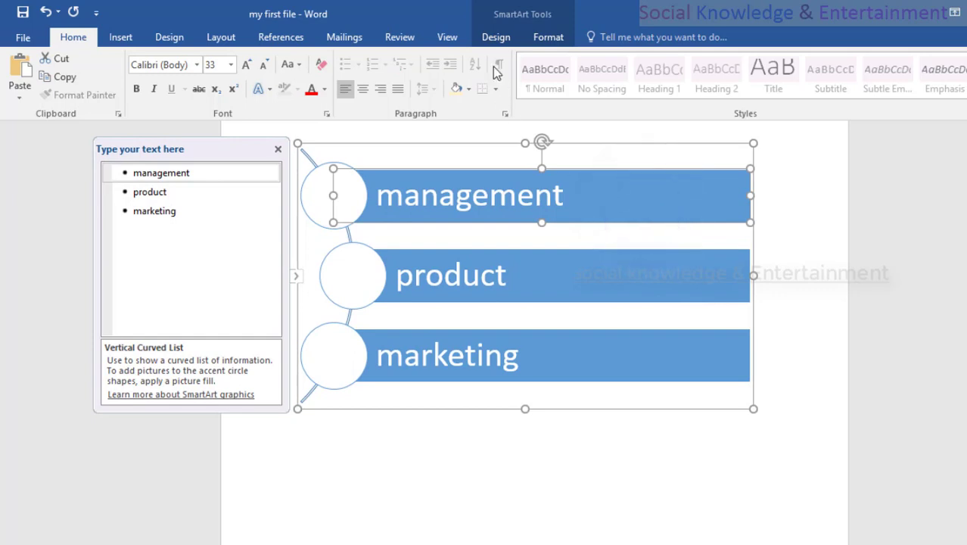
pyautogui.click(496, 38)
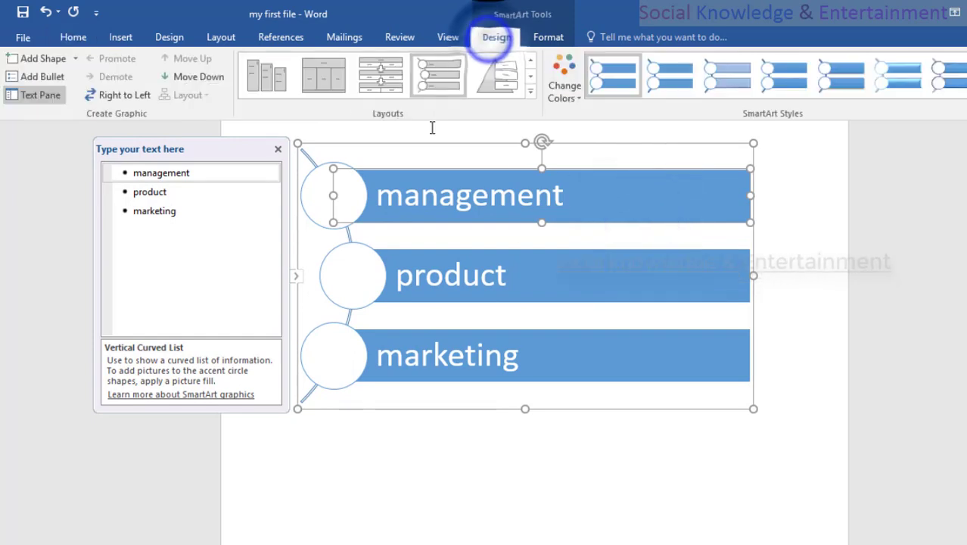
pyautogui.click(577, 101)
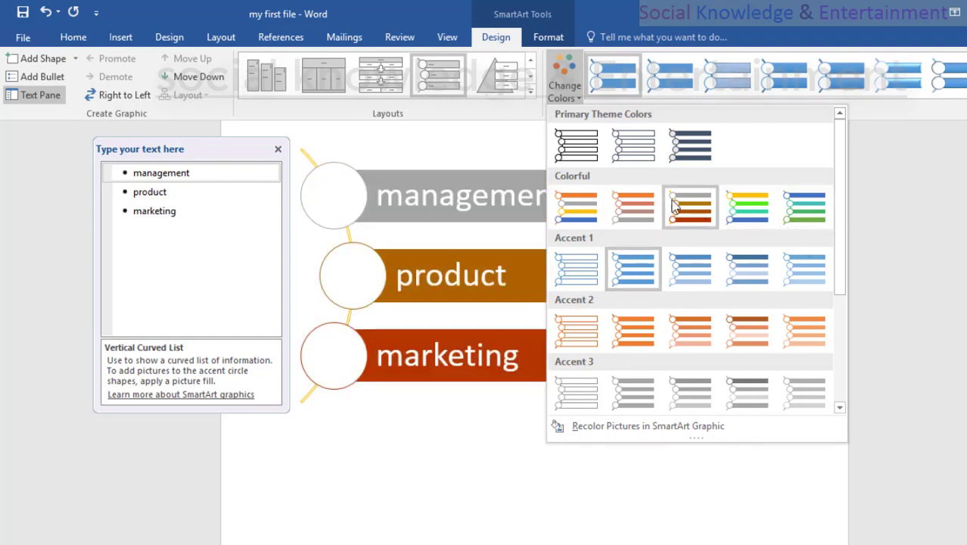
pyautogui.click(277, 149)
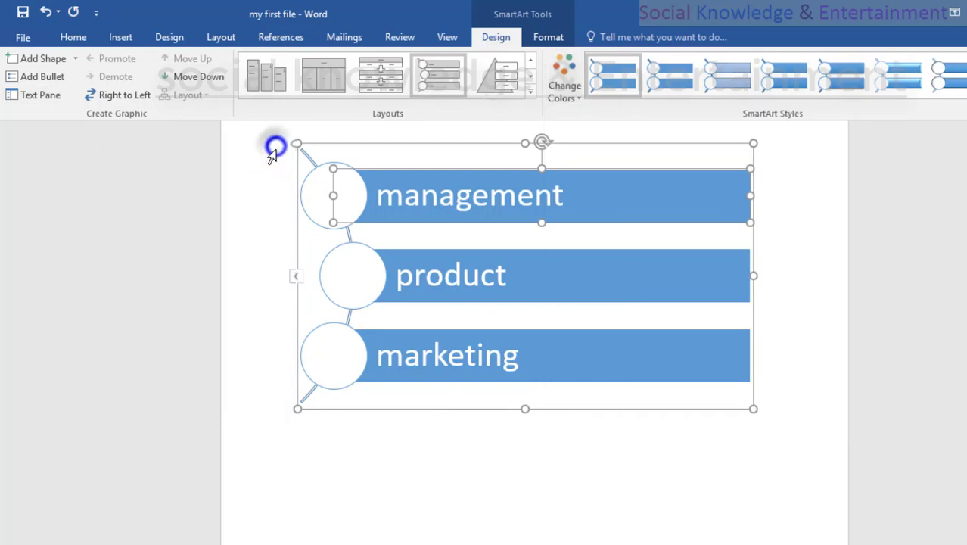
# - Fill the management bar of the SmartArt graphic with standard red
pyautogui.click(600, 206)
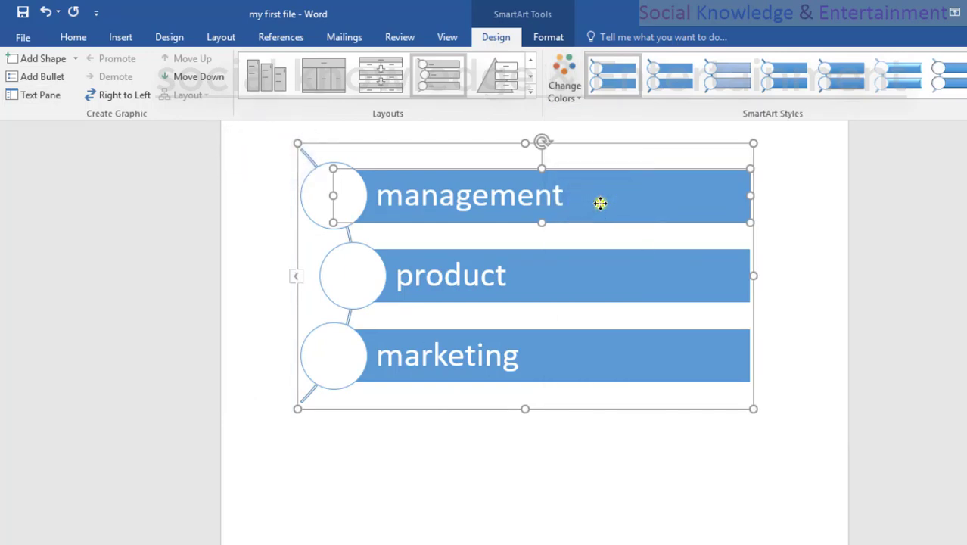
pyautogui.rightClick(600, 203)
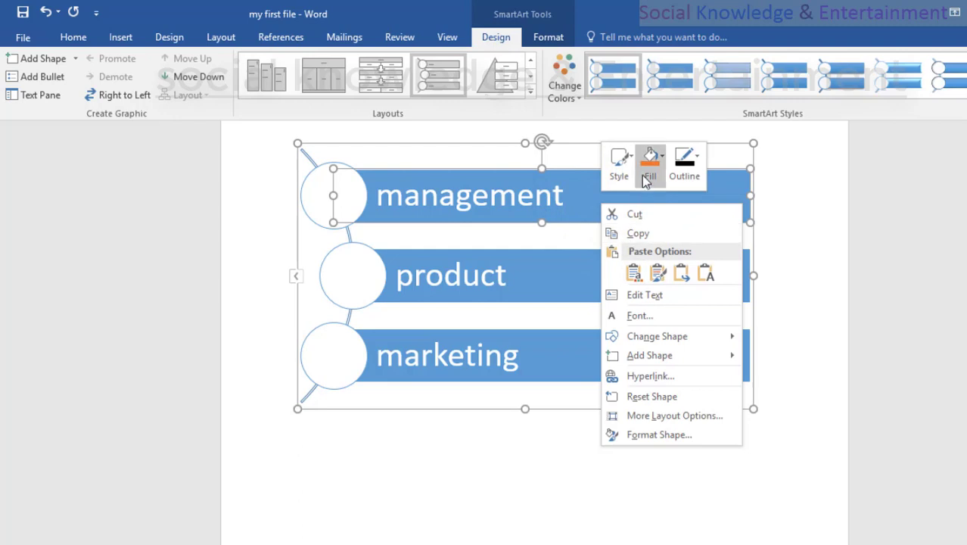
pyautogui.click(663, 155)
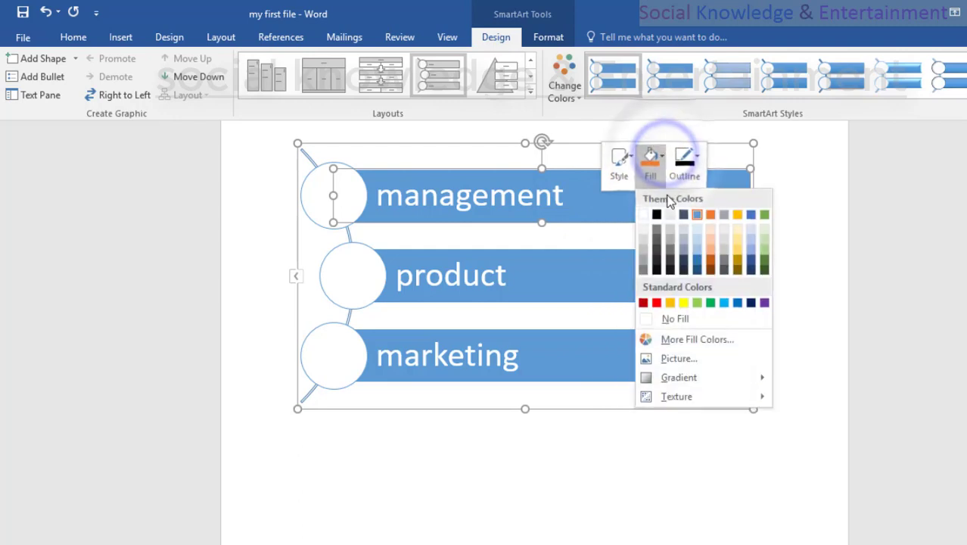
pyautogui.click(656, 303)
# - Fill the product bar with dark brown, the darkest shade of the orange theme color
pyautogui.click(647, 267)
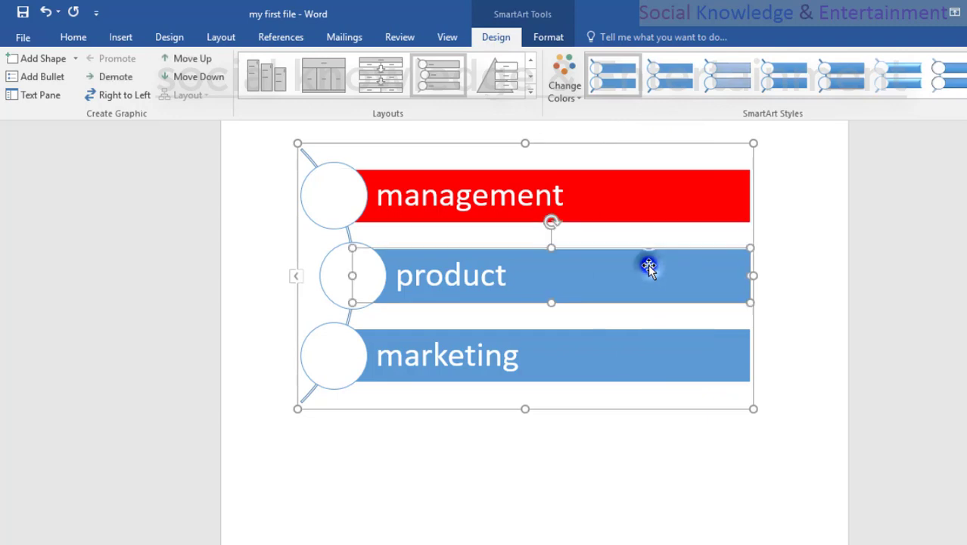
pyautogui.rightClick(648, 266)
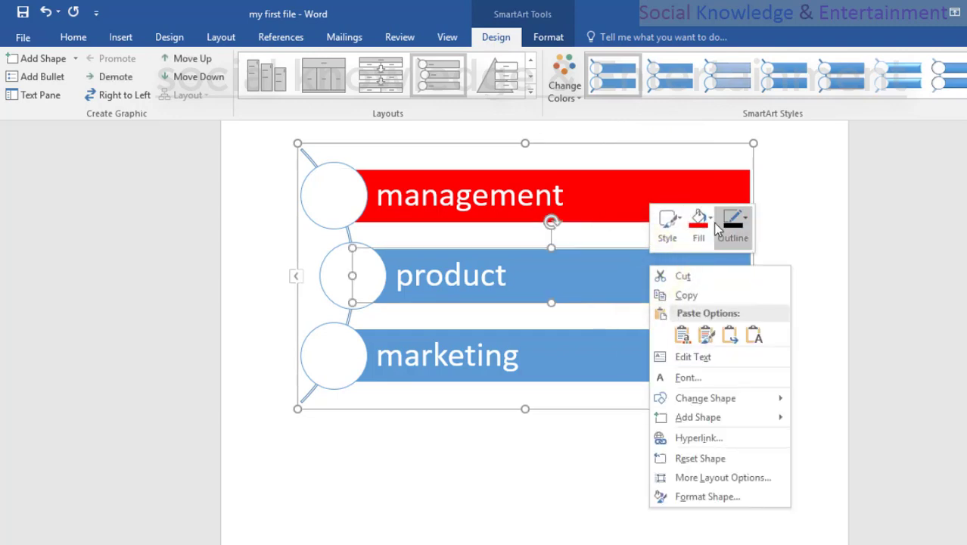
pyautogui.click(698, 223)
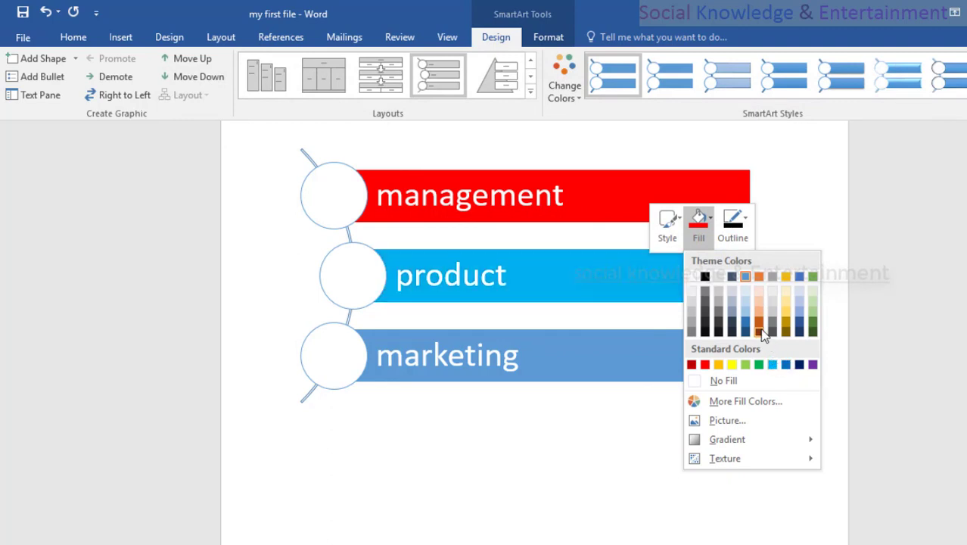
pyautogui.click(758, 329)
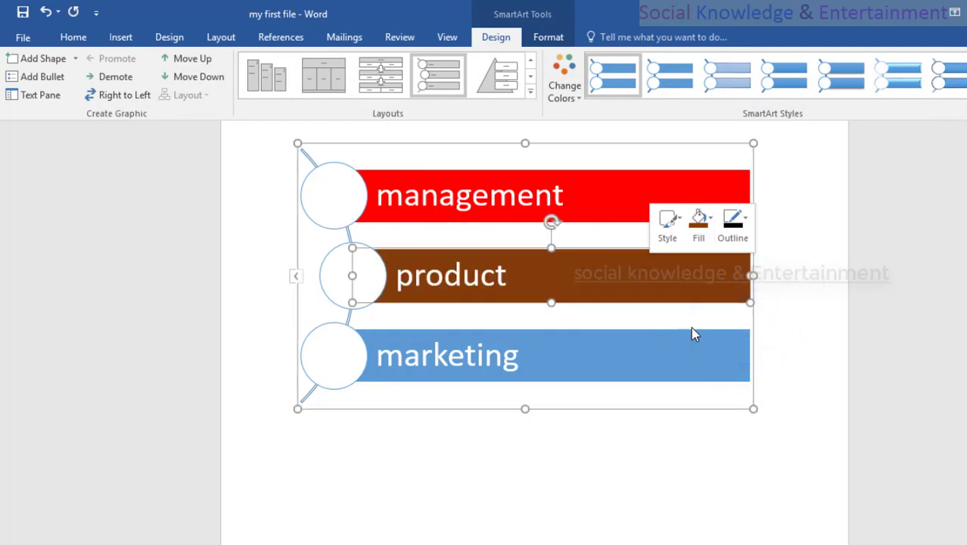
# - Fill the marketing bar of the SmartArt graphic with standard dark blue
pyautogui.rightClick(670, 363)
pyautogui.click(646, 354)
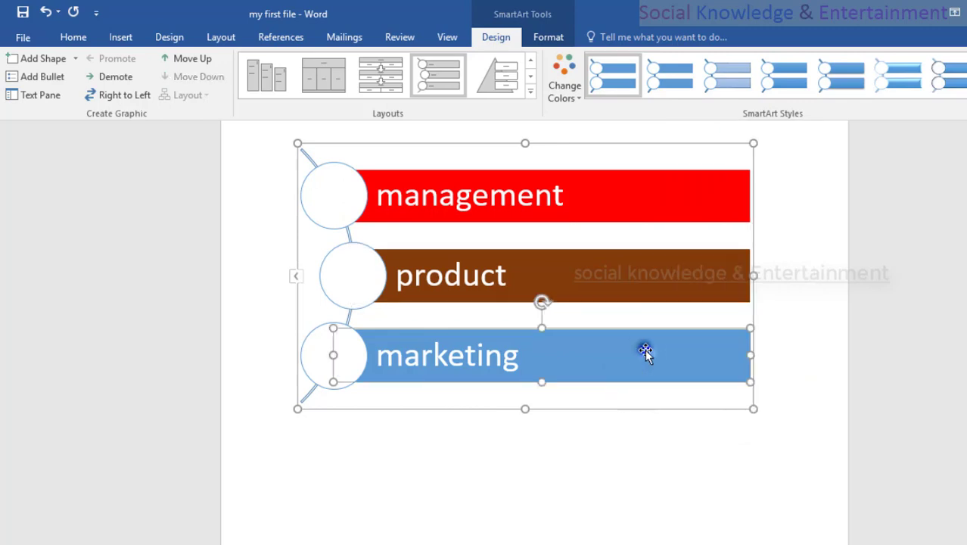
pyautogui.rightClick(645, 352)
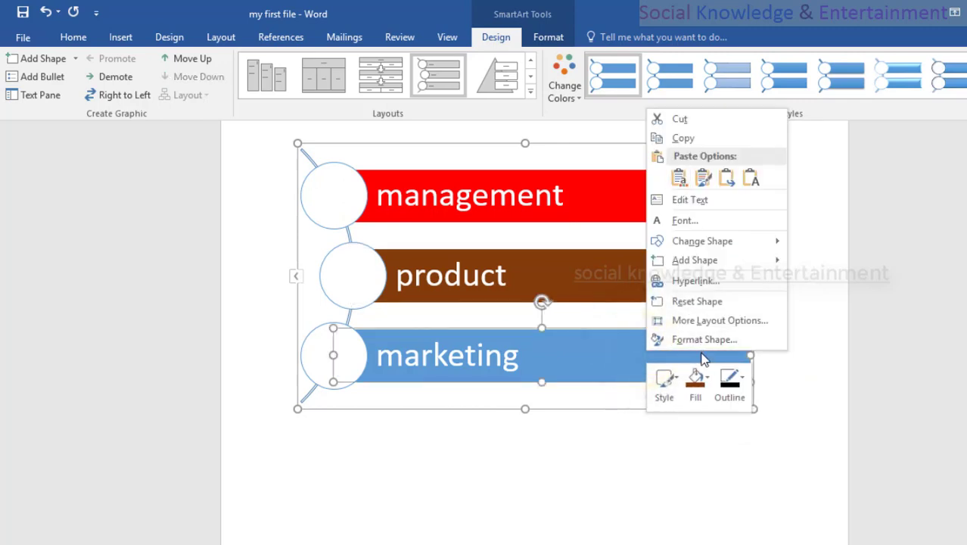
pyautogui.click(700, 384)
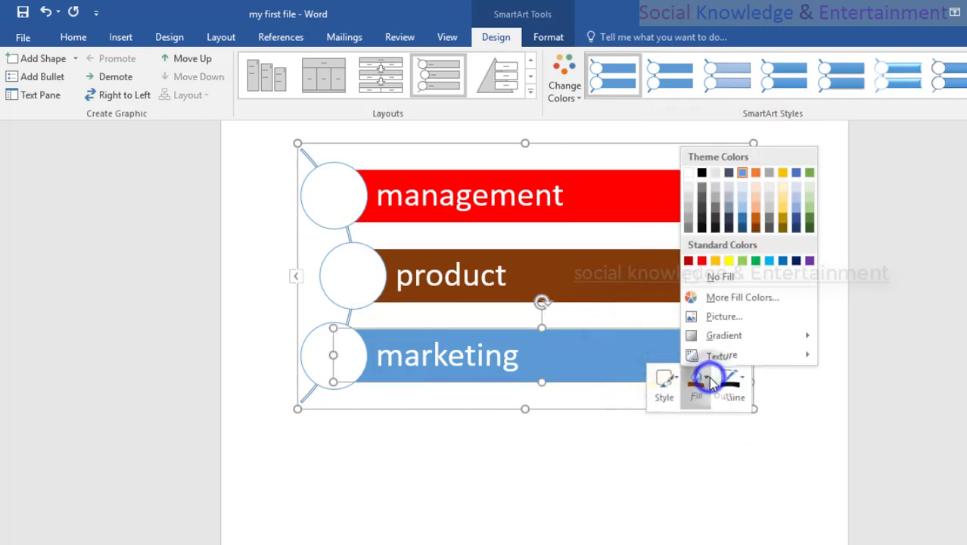
pyautogui.click(797, 261)
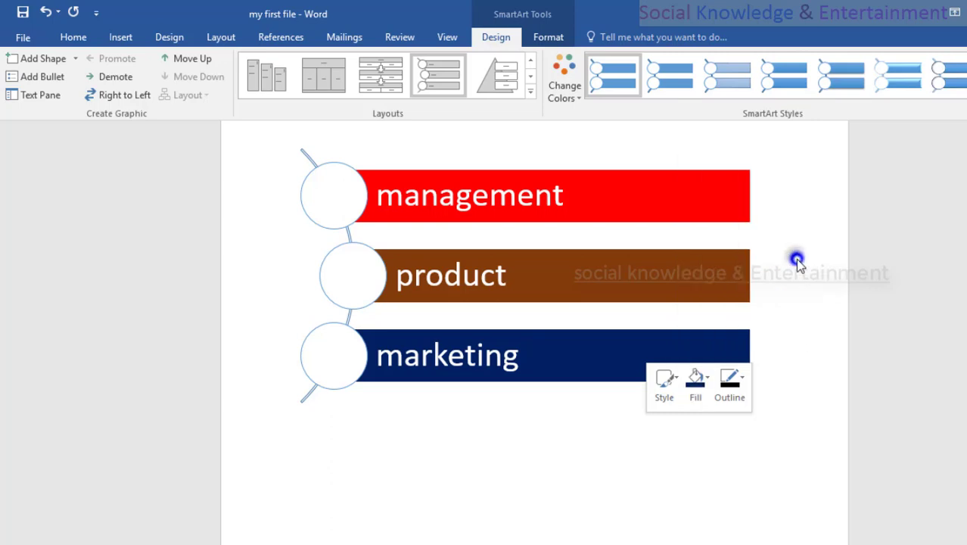
pyautogui.click(548, 471)
# - Fill the circle beside the management bar with the second-lightest shade of the gold theme color
pyautogui.click(327, 193)
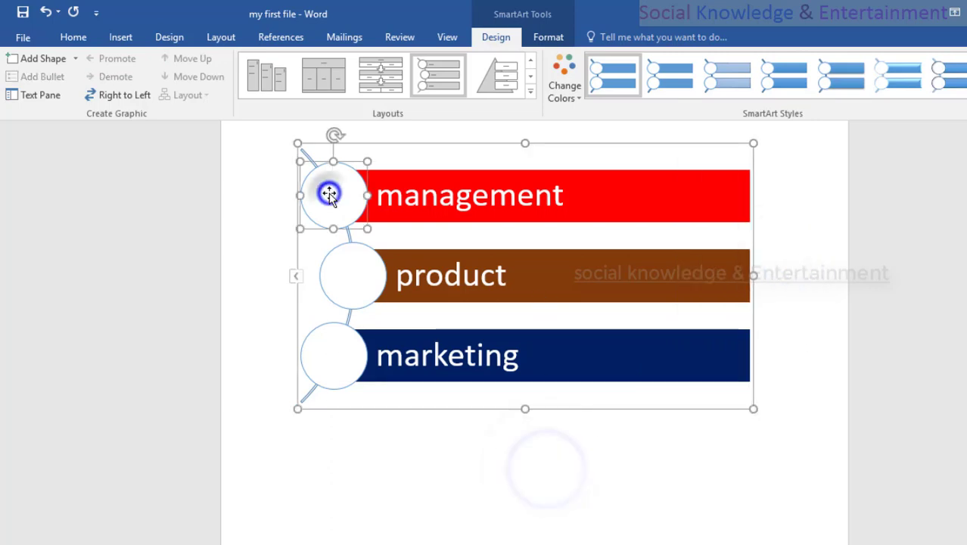
pyautogui.rightClick(328, 191)
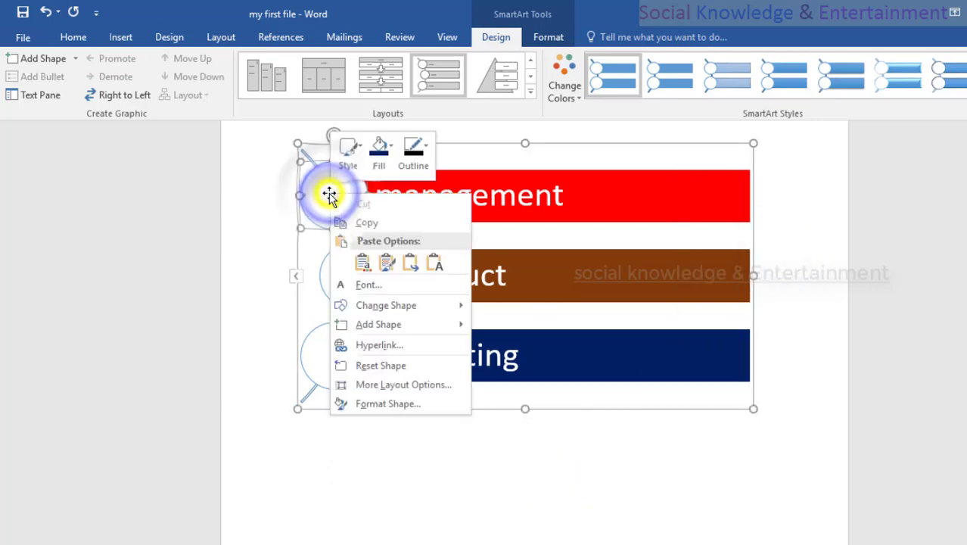
pyautogui.click(379, 151)
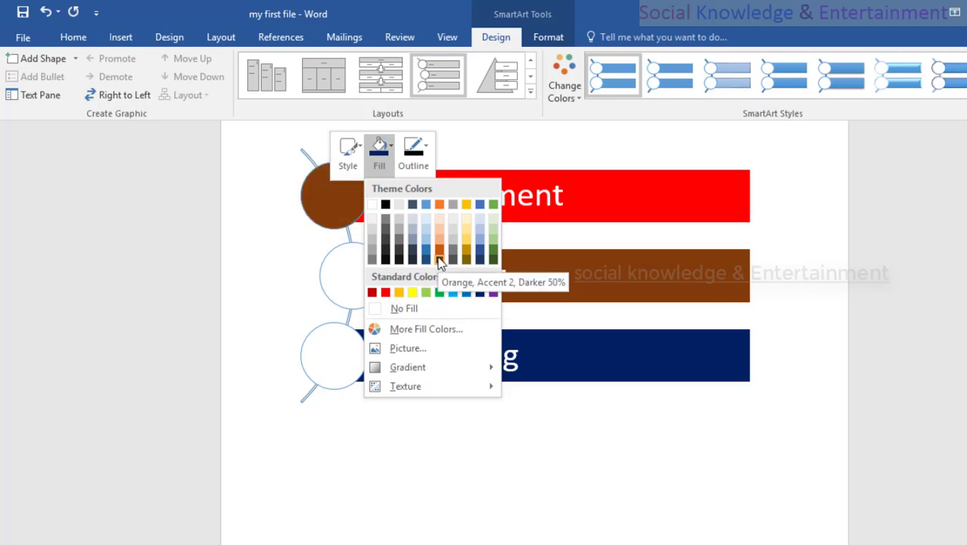
pyautogui.click(467, 230)
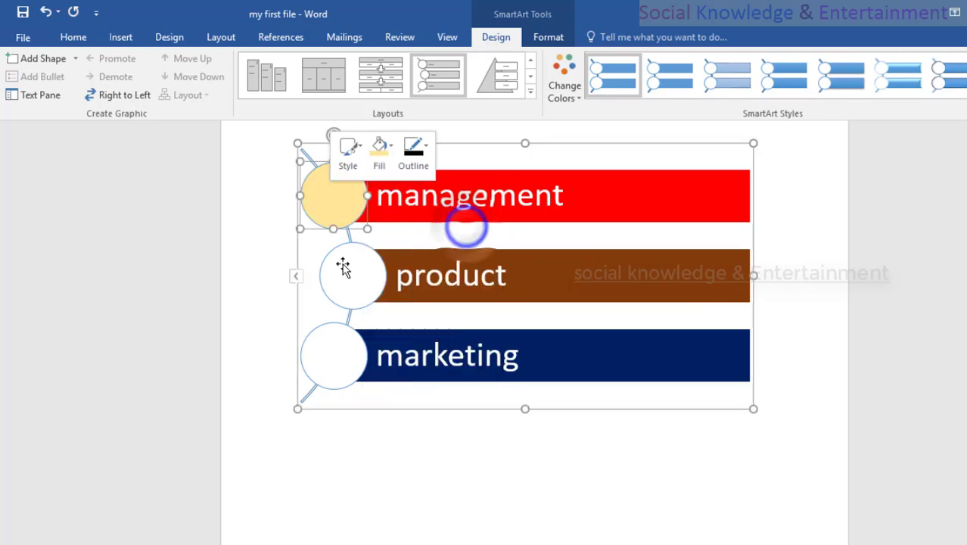
# - Fill the circle beside the product bar with the lightest shade of the gold theme color
pyautogui.click(341, 268)
pyautogui.rightClick(344, 268)
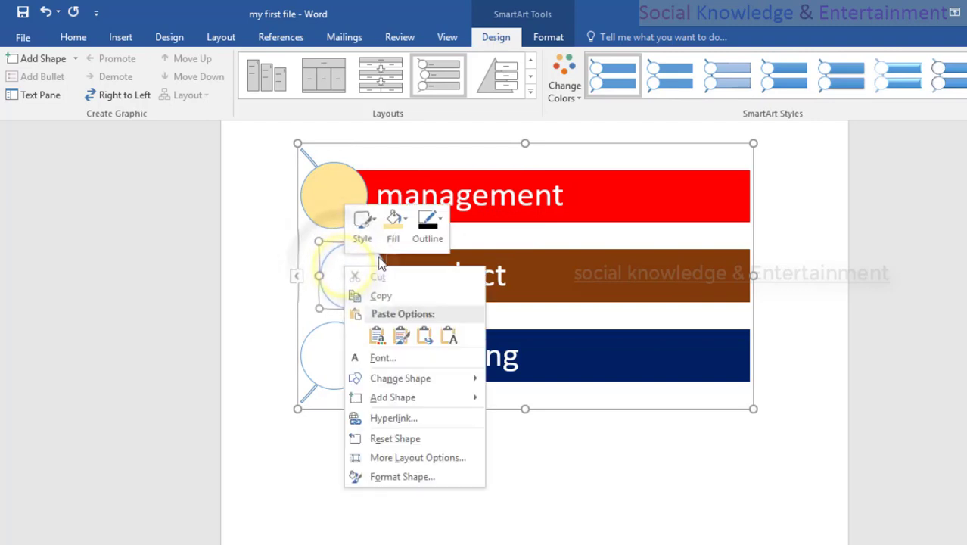
pyautogui.click(398, 225)
pyautogui.click(400, 230)
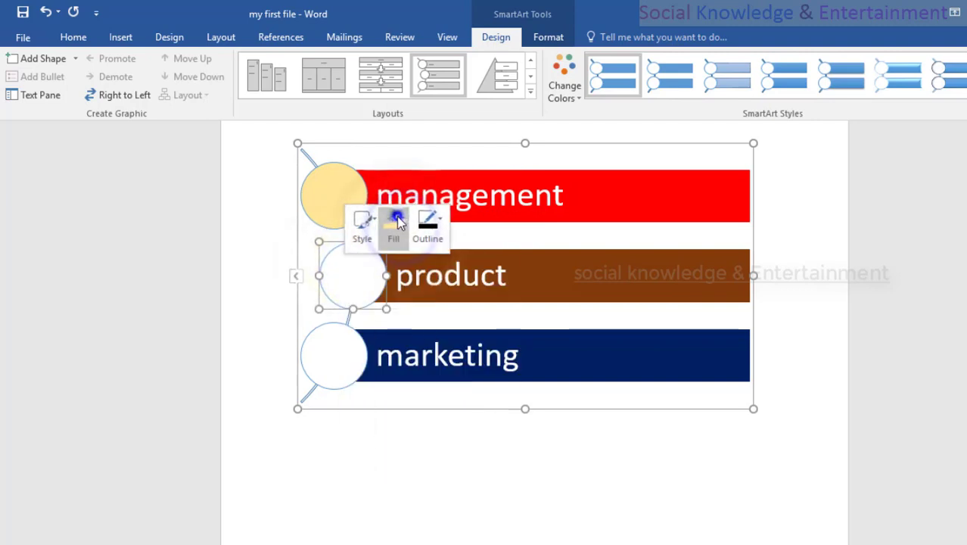
pyautogui.click(389, 229)
pyautogui.click(390, 229)
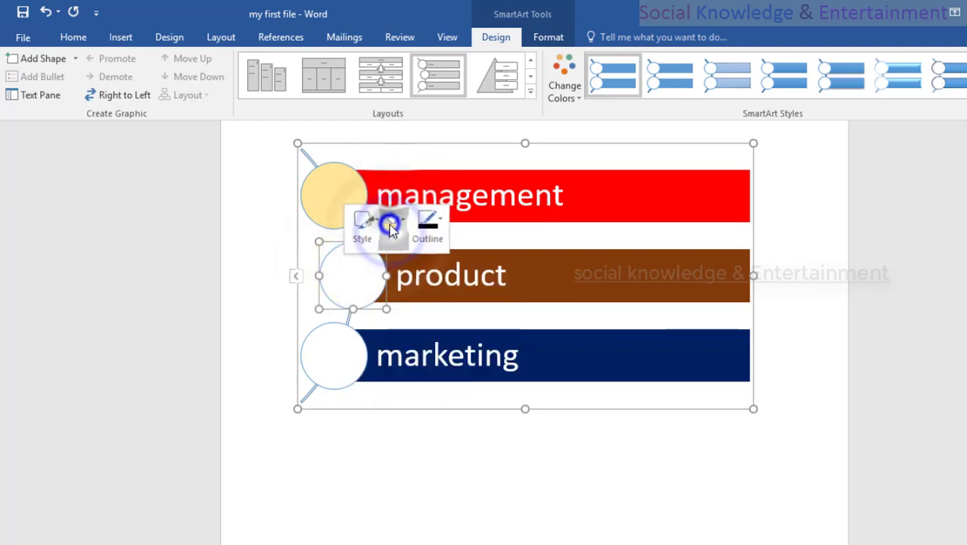
pyautogui.click(390, 229)
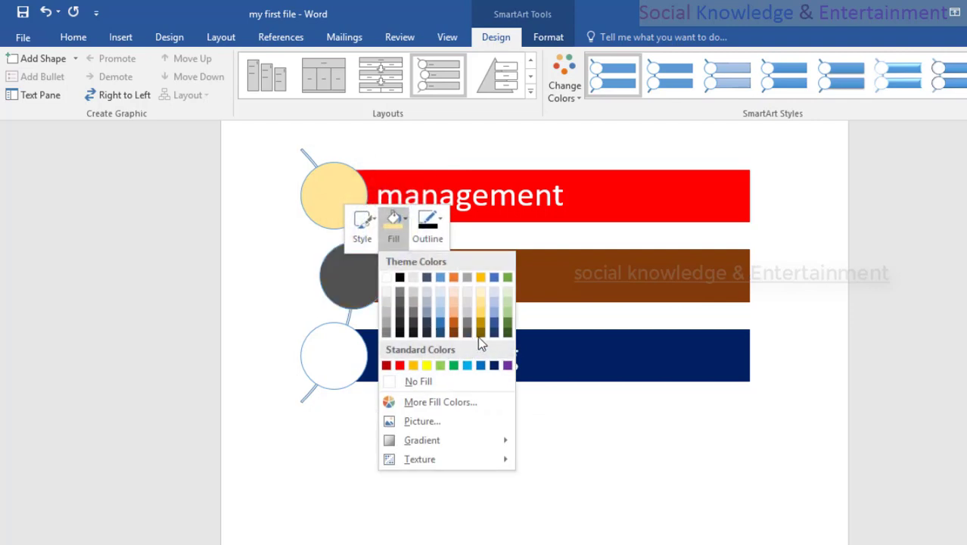
pyautogui.click(479, 297)
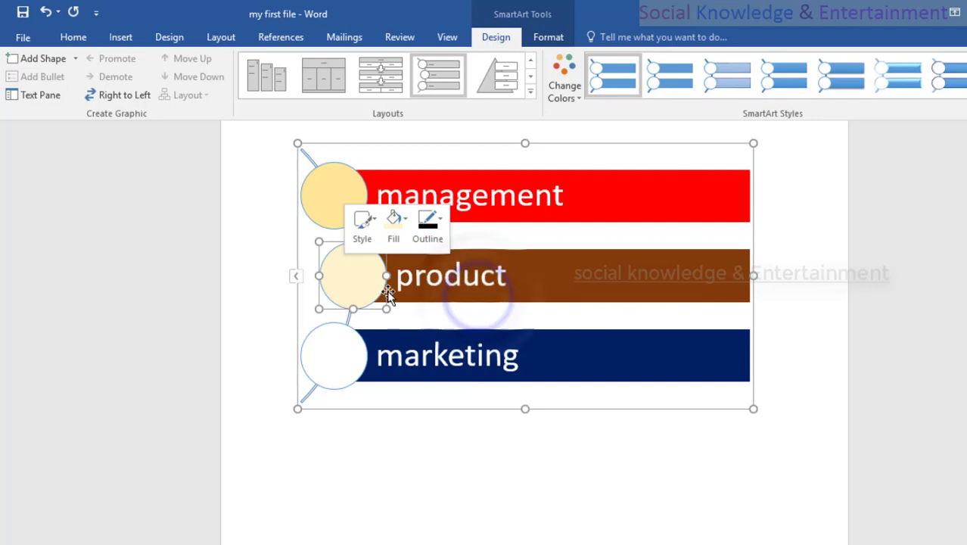
# - Fill the product circle with the second-lightest gold theme shade to match the management circle
pyautogui.click(337, 359)
pyautogui.click(344, 285)
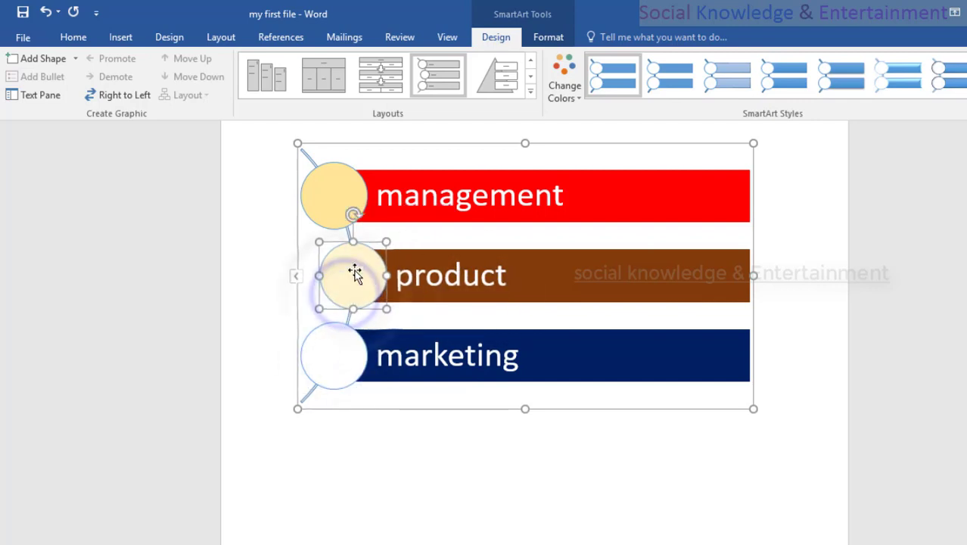
pyautogui.rightClick(355, 273)
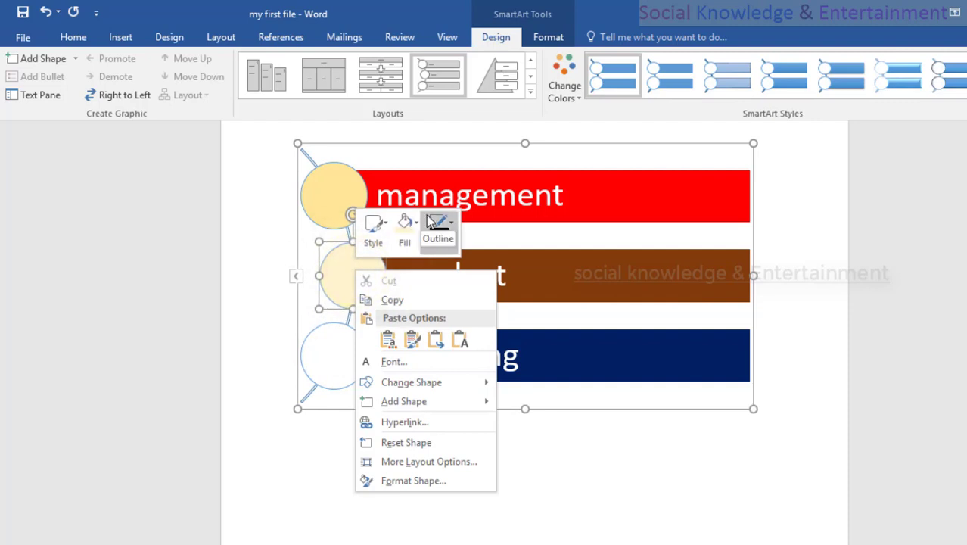
pyautogui.click(406, 223)
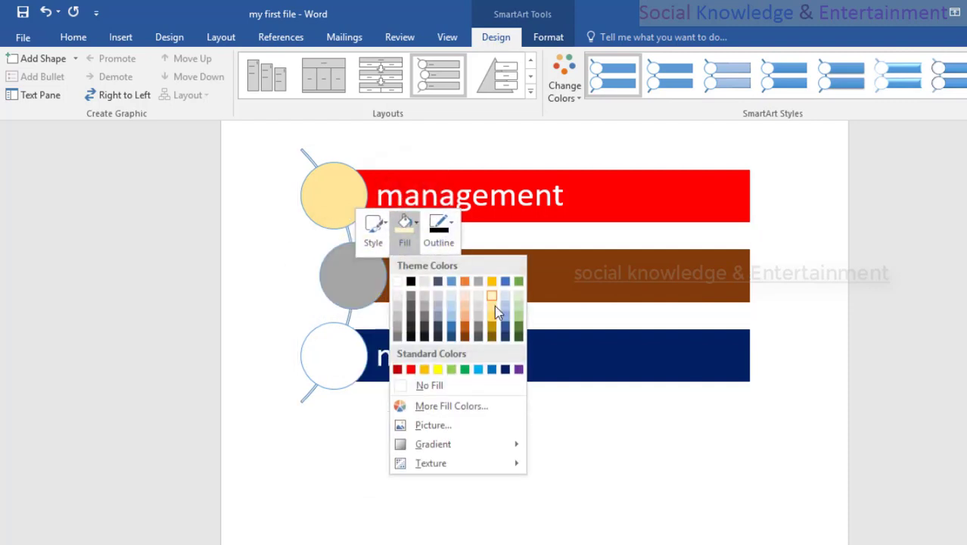
pyautogui.click(492, 306)
# - Fill the circle beside the marketing bar with the second-lightest gold theme shade and deselect the SmartArt graphic
pyautogui.click(347, 357)
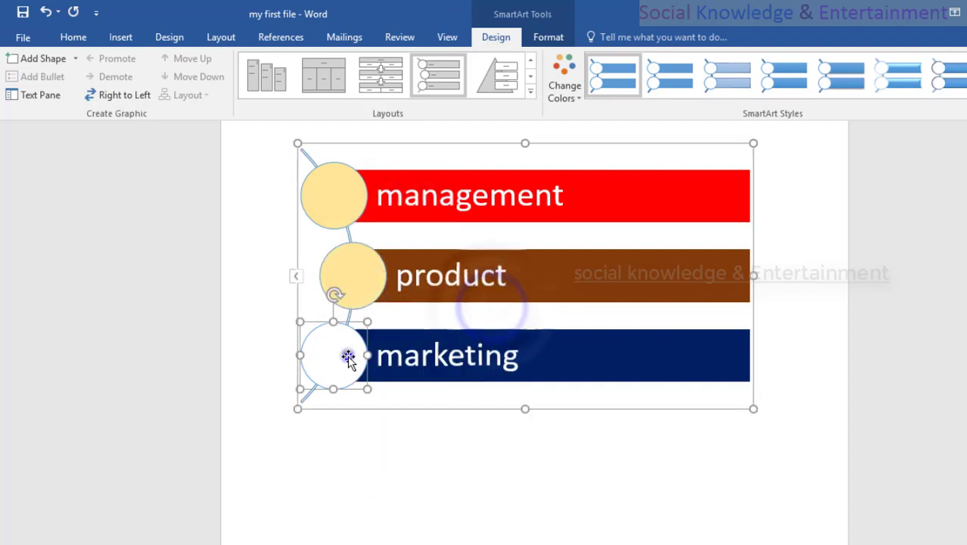
pyautogui.rightClick(348, 356)
pyautogui.click(360, 345)
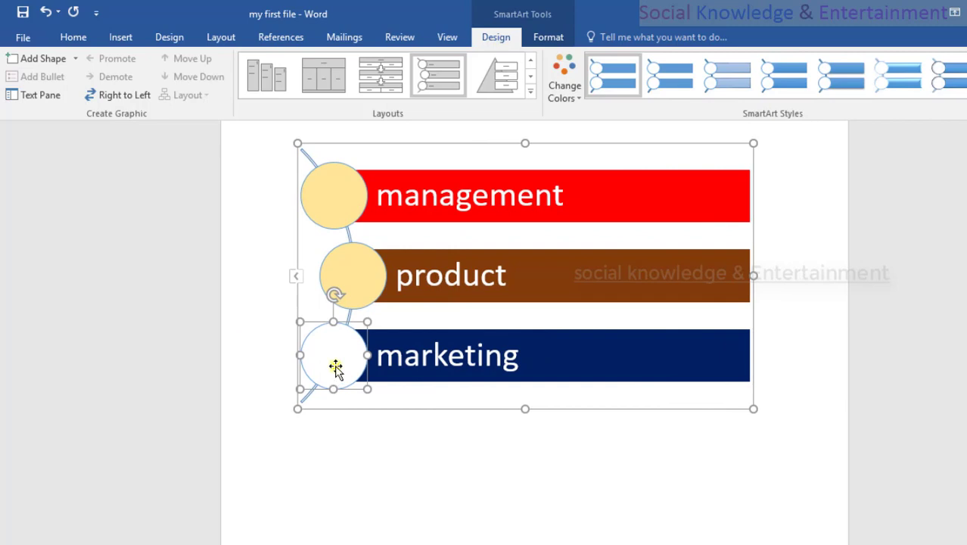
pyautogui.rightClick(336, 369)
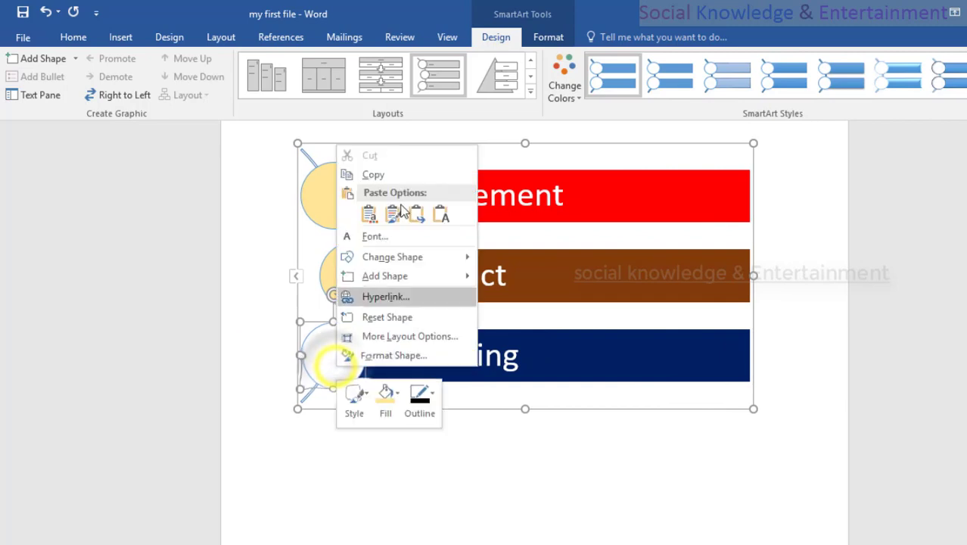
pyautogui.click(388, 397)
pyautogui.click(387, 397)
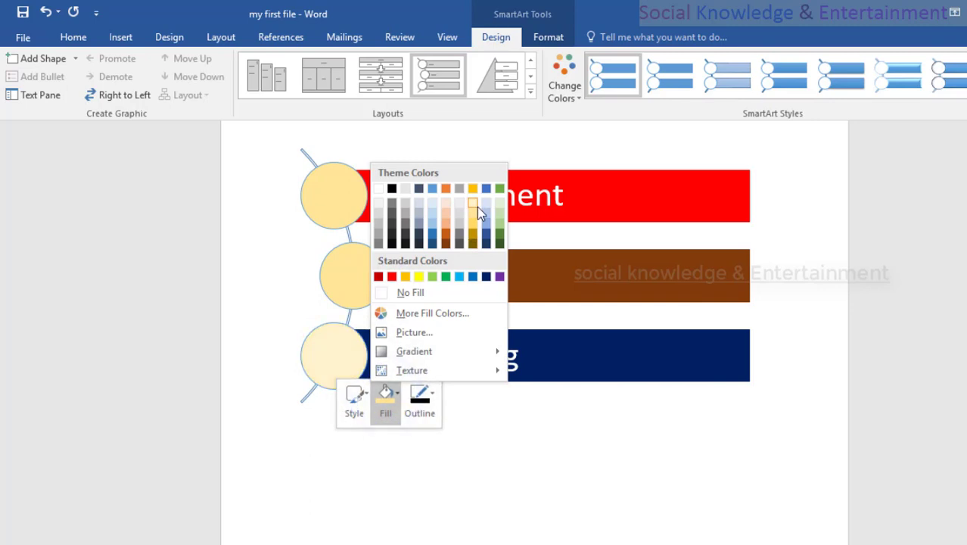
pyautogui.click(474, 215)
pyautogui.click(500, 491)
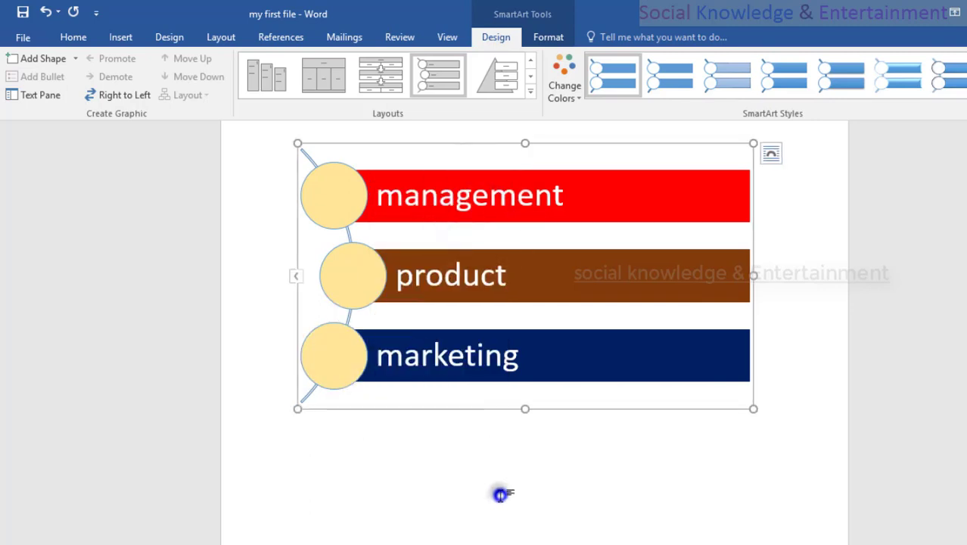
pyautogui.click(820, 345)
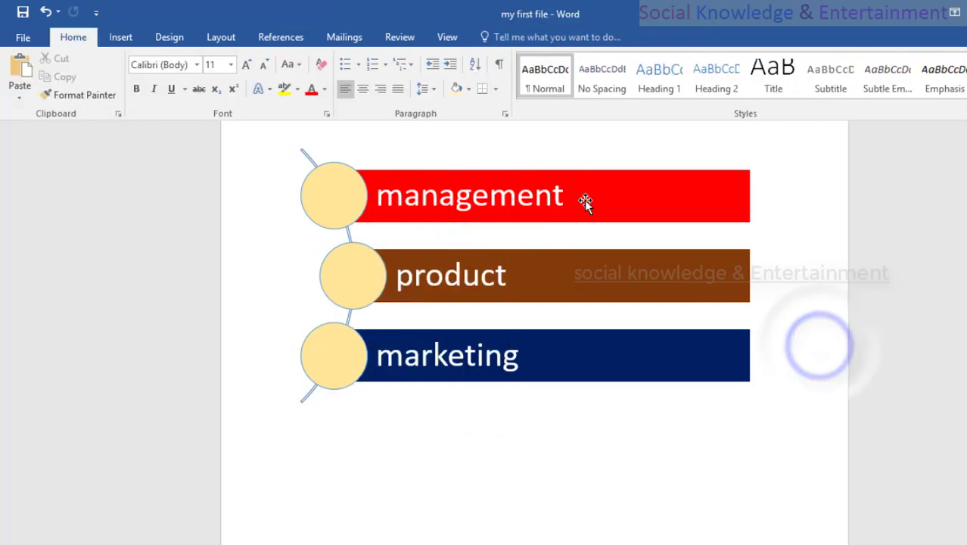
# - Give the management bar a standard dark blue outline
pyautogui.click(608, 195)
pyautogui.rightClick(608, 195)
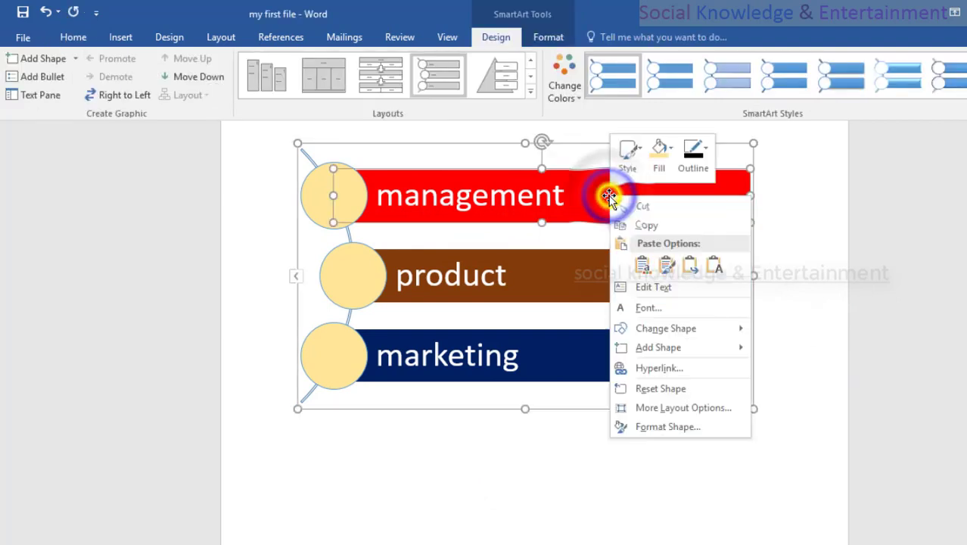
pyautogui.click(693, 153)
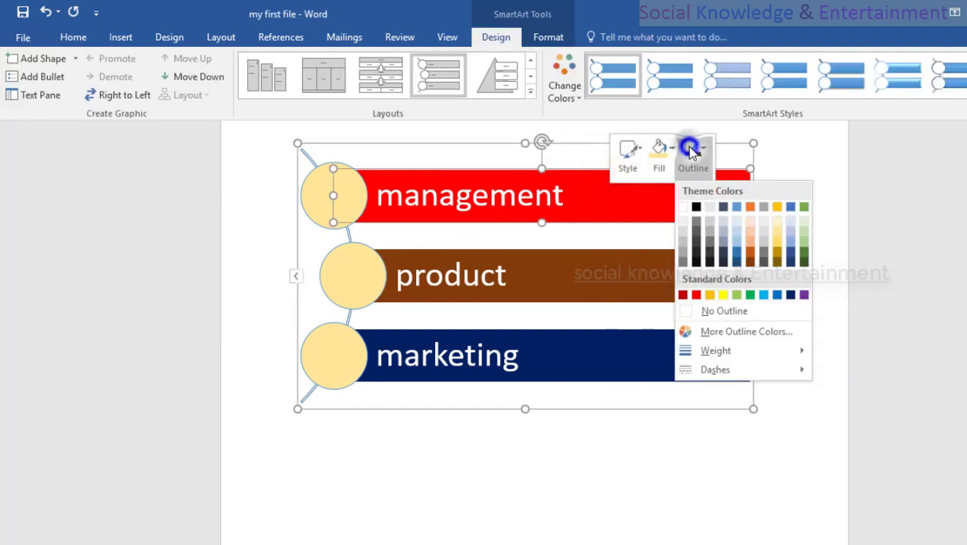
pyautogui.click(791, 295)
# - Preview the theme shape styles on the product bar of the SmartArt graphic
pyautogui.click(697, 278)
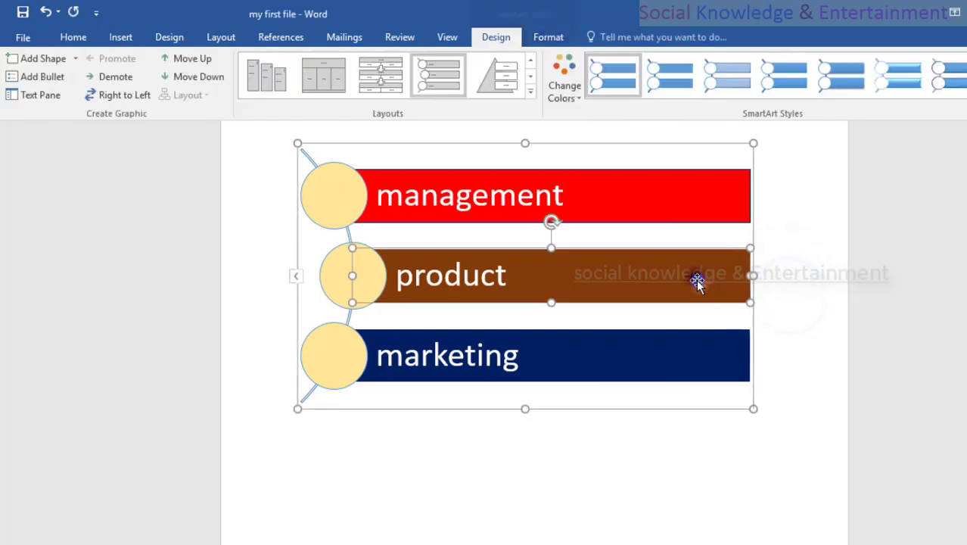
pyautogui.rightClick(696, 280)
pyautogui.click(713, 233)
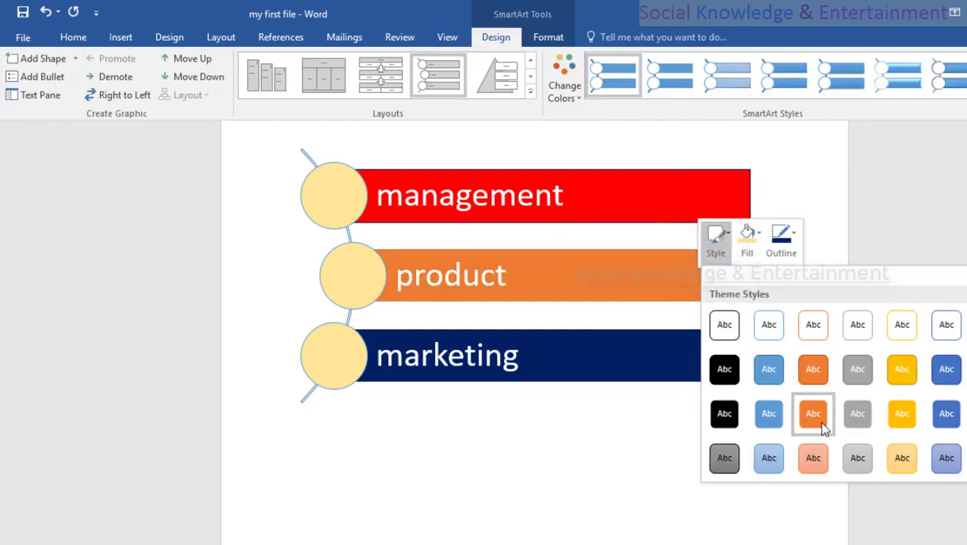
pyautogui.scroll(-2, 813, 427)
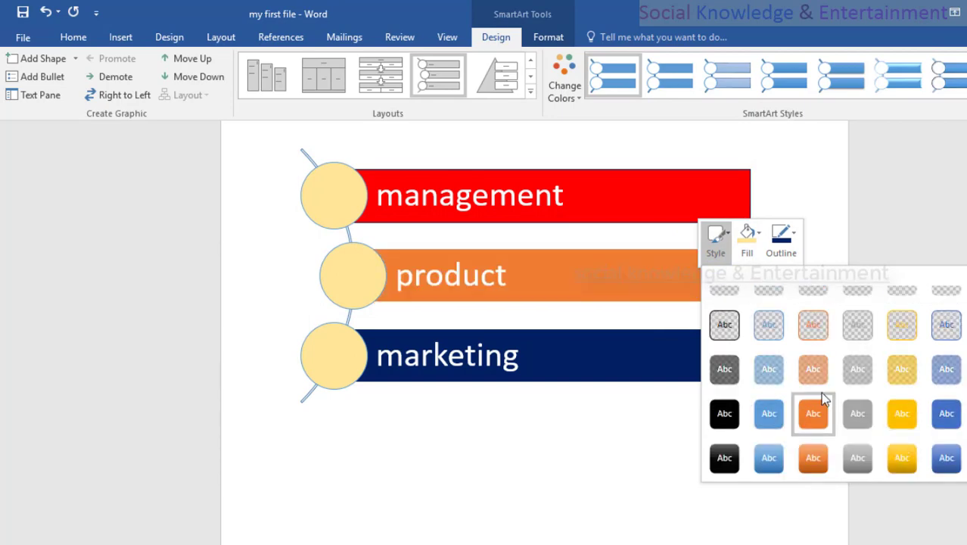
pyautogui.scroll(2, 815, 331)
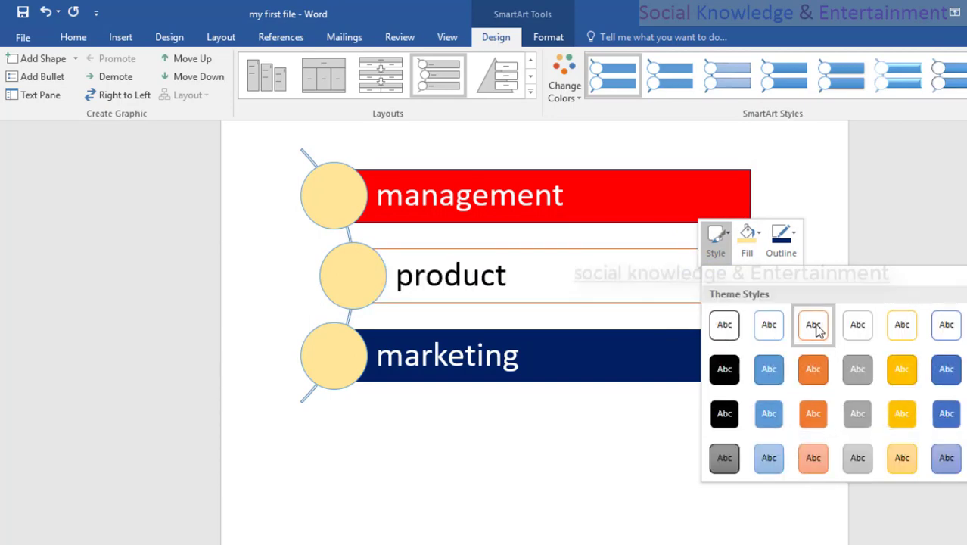
pyautogui.click(875, 326)
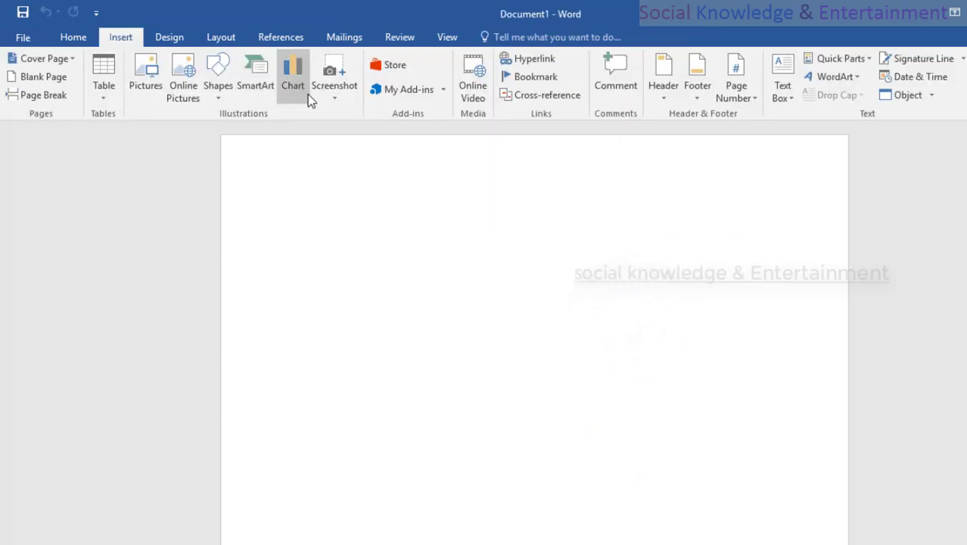
# - View the available chart types in the Insert Chart dialog and close it without inserting a chart
pyautogui.click(307, 93)
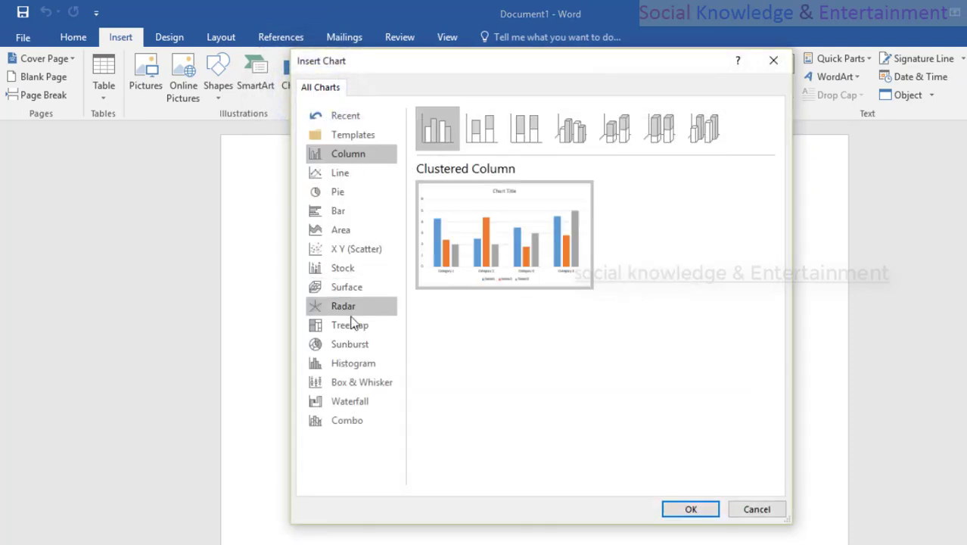
pyautogui.click(766, 510)
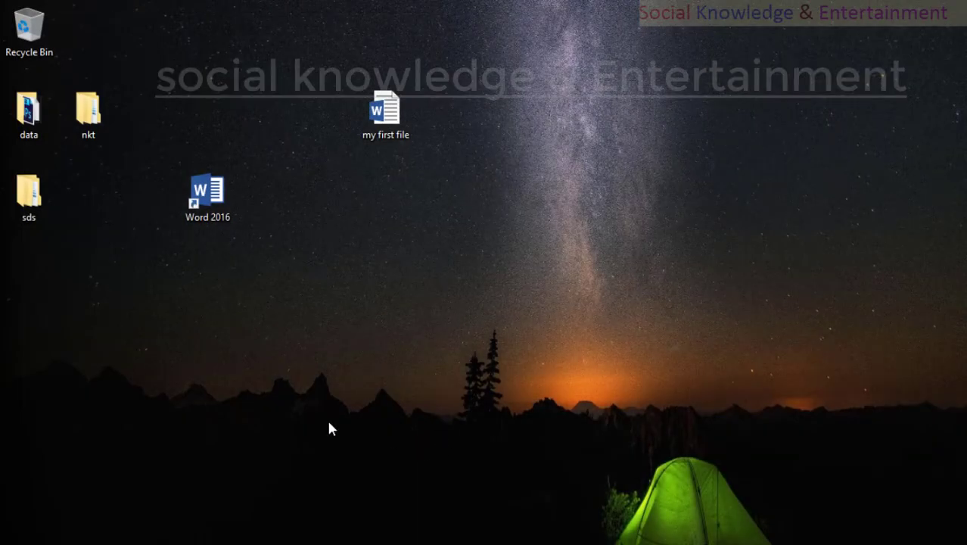
# - Open the document "my first file" from the desktop and go to the shapes below the lion picture
pyautogui.doubleClick(382, 140)
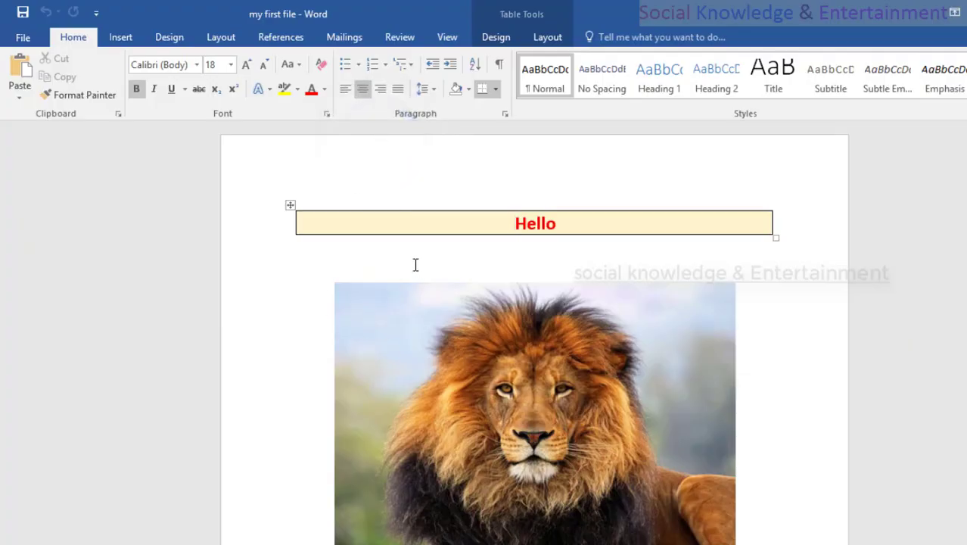
pyautogui.scroll(-8, 369, 328)
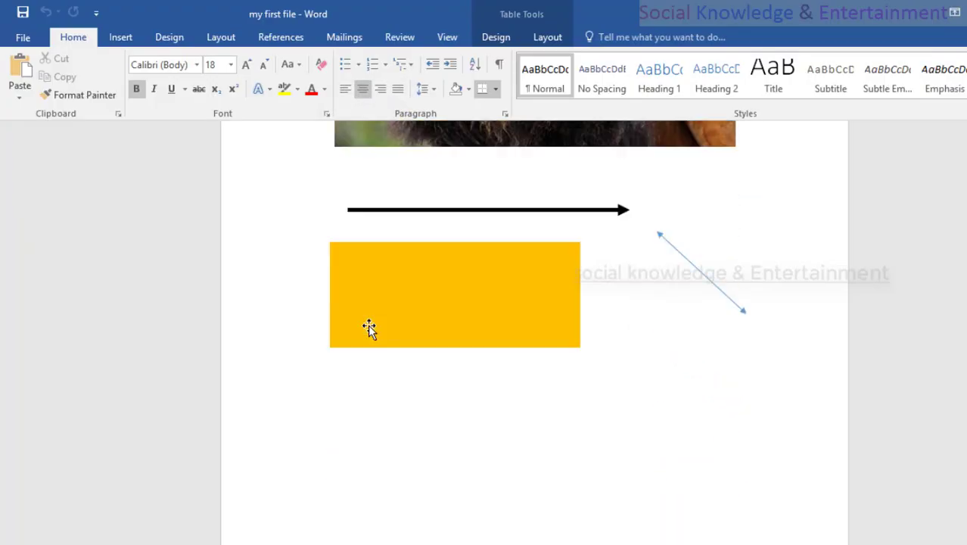
pyautogui.click(372, 376)
pyautogui.click(544, 309)
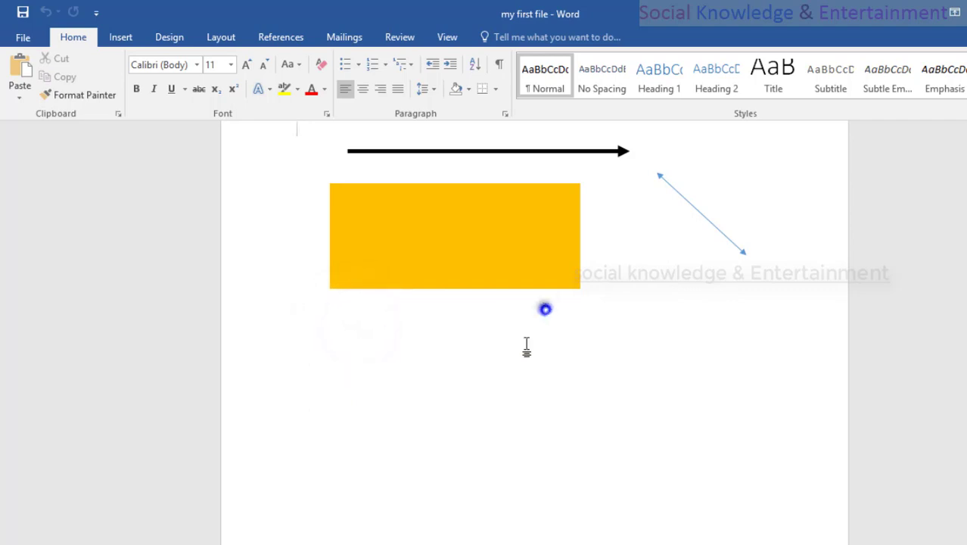
pyautogui.click(508, 376)
pyautogui.click(385, 377)
# - Delete the orange rectangle, the blue double-headed arrow and the black arrow below the lion picture
pyautogui.click(492, 261)
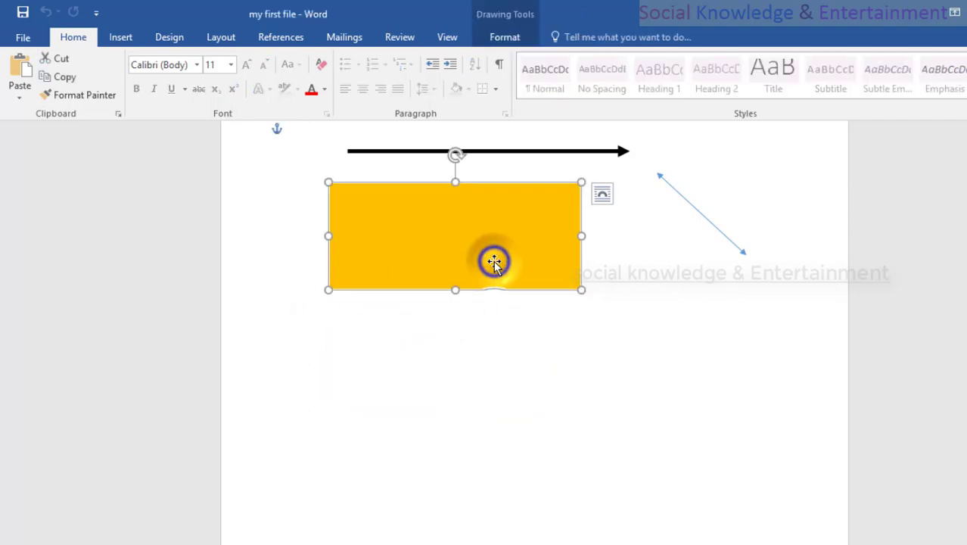
pyautogui.press('Delete')
pyautogui.click(692, 212)
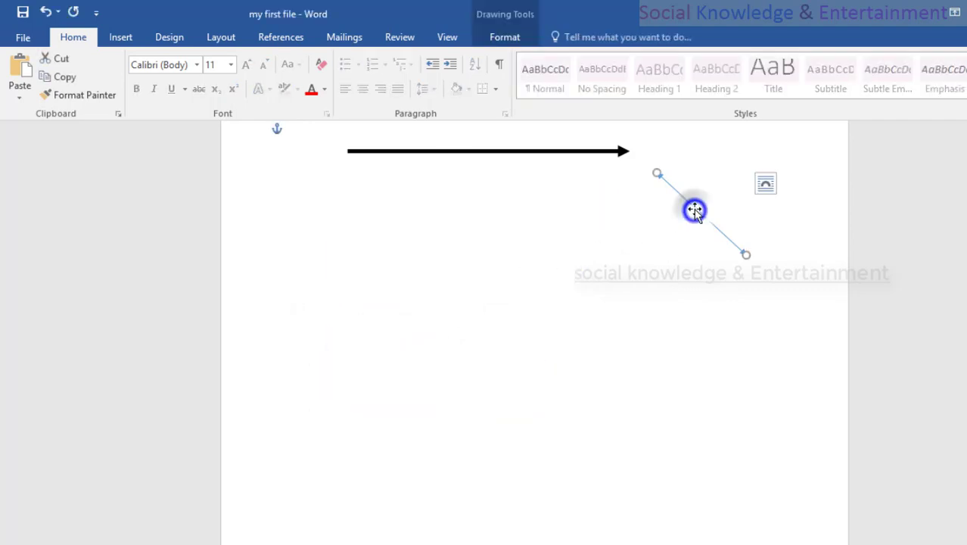
pyautogui.press('Delete')
pyautogui.click(580, 154)
pyautogui.press('Delete')
pyautogui.click(397, 256)
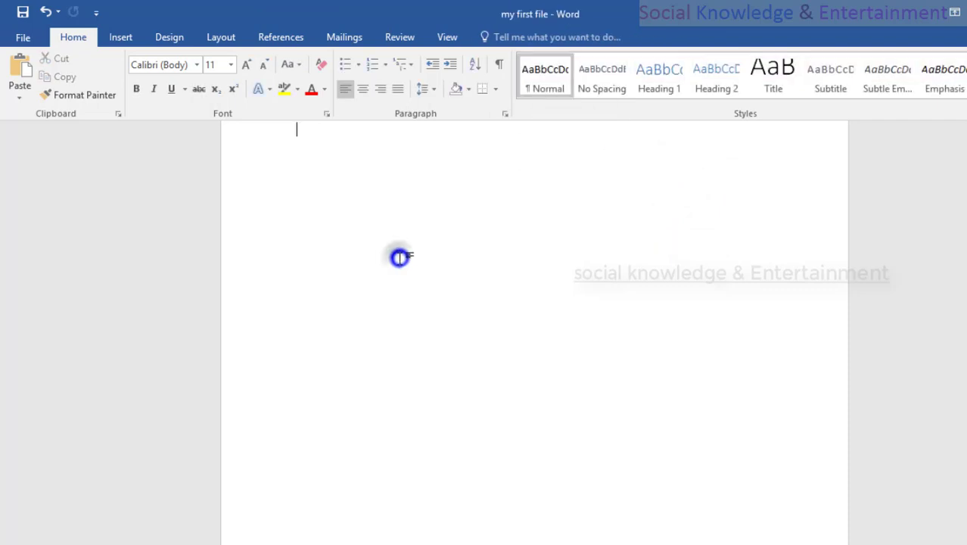
# - Look through the List category of SmartArt layouts for a graphic to insert below the lion picture
pyautogui.scroll(3, 399, 257)
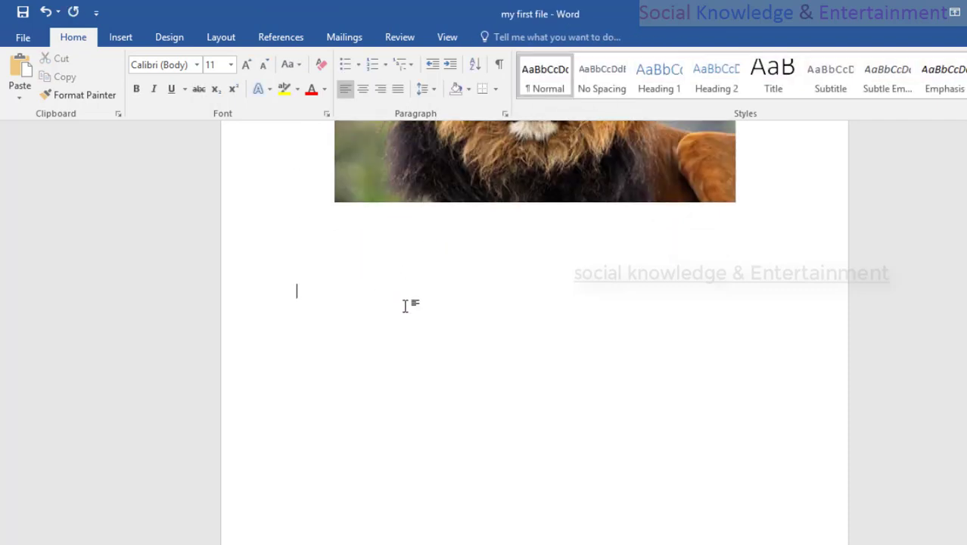
pyautogui.click(130, 40)
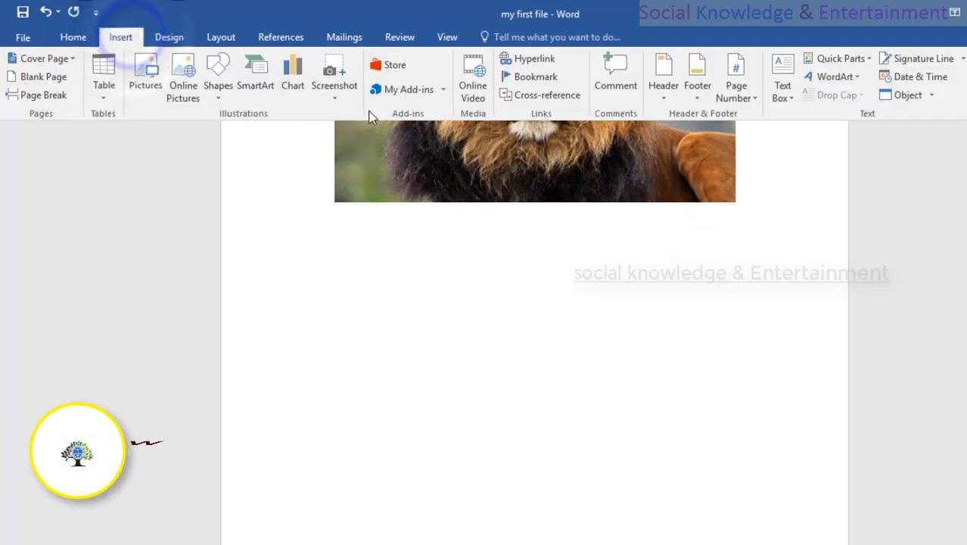
pyautogui.click(218, 88)
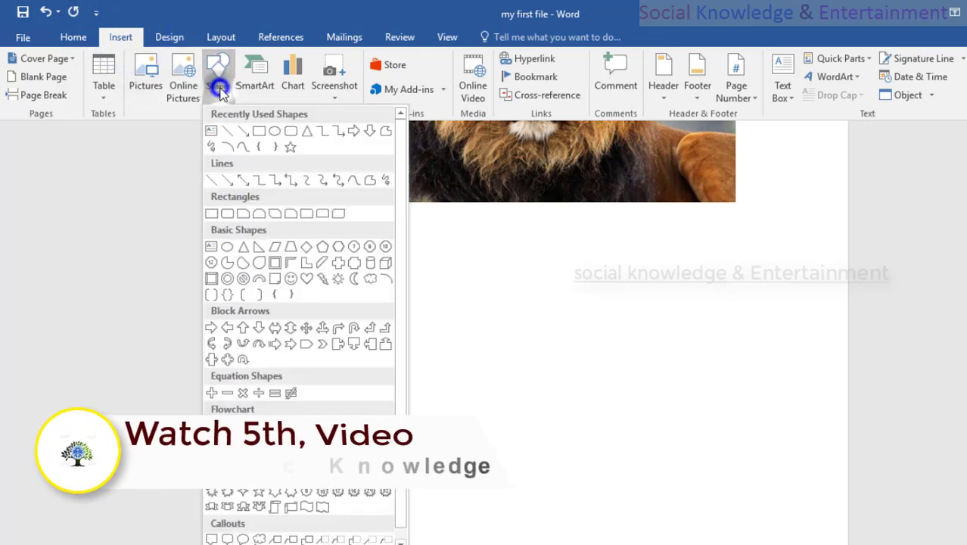
pyautogui.click(261, 89)
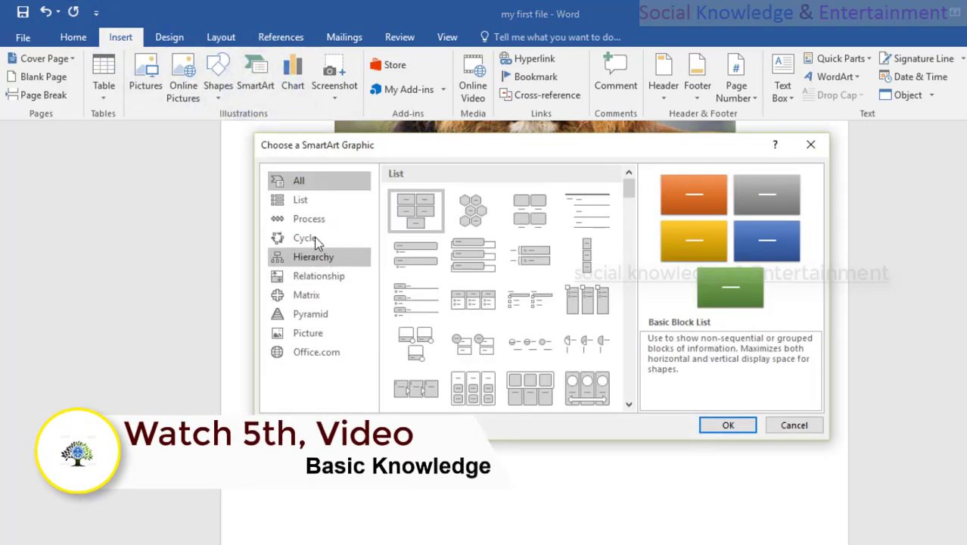
pyautogui.click(300, 199)
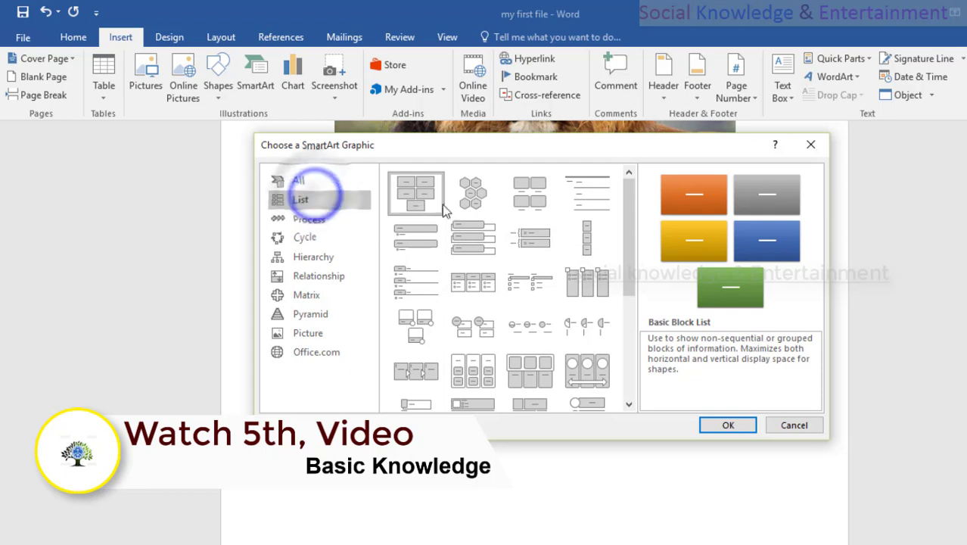
pyautogui.scroll(-5, 492, 242)
pyautogui.scroll(6, 522, 267)
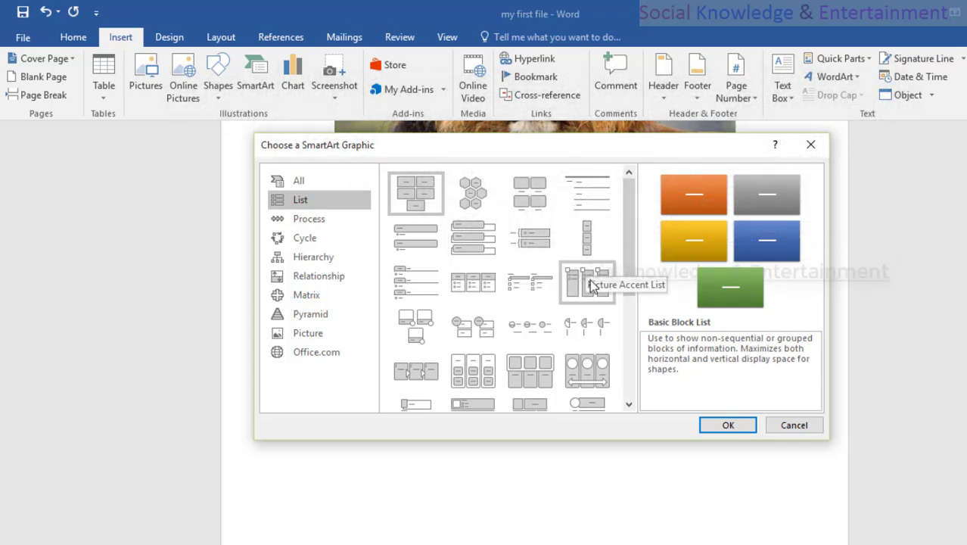
pyautogui.scroll(-5, 491, 387)
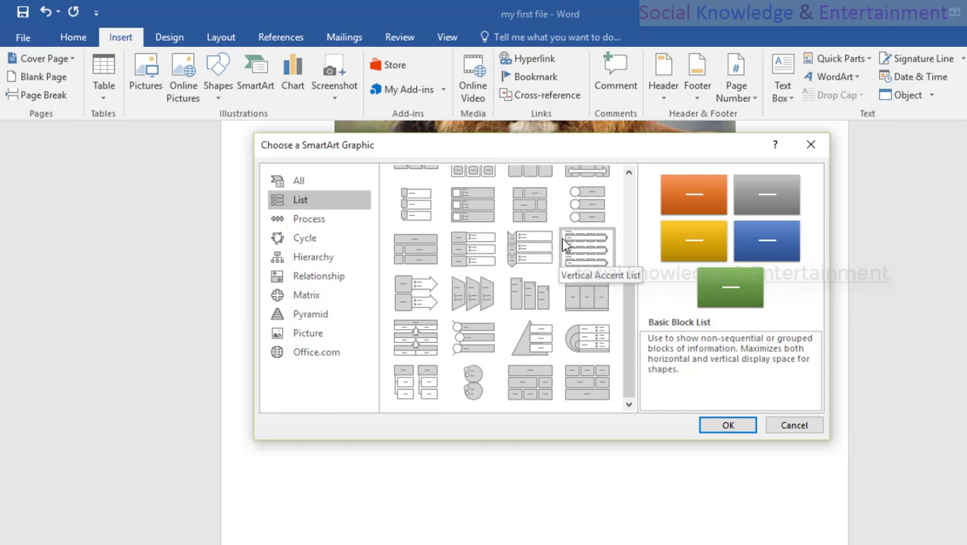
# - Preview List layouts including Target List, Vertical Circle List, Basic Block List, Vertical Accent List and Pyramid List
pyautogui.click(591, 337)
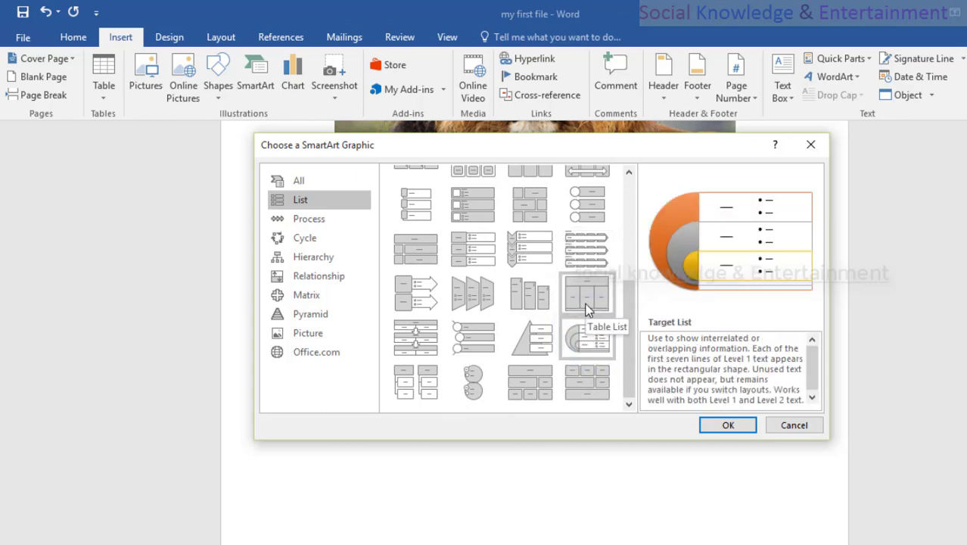
pyautogui.click(472, 382)
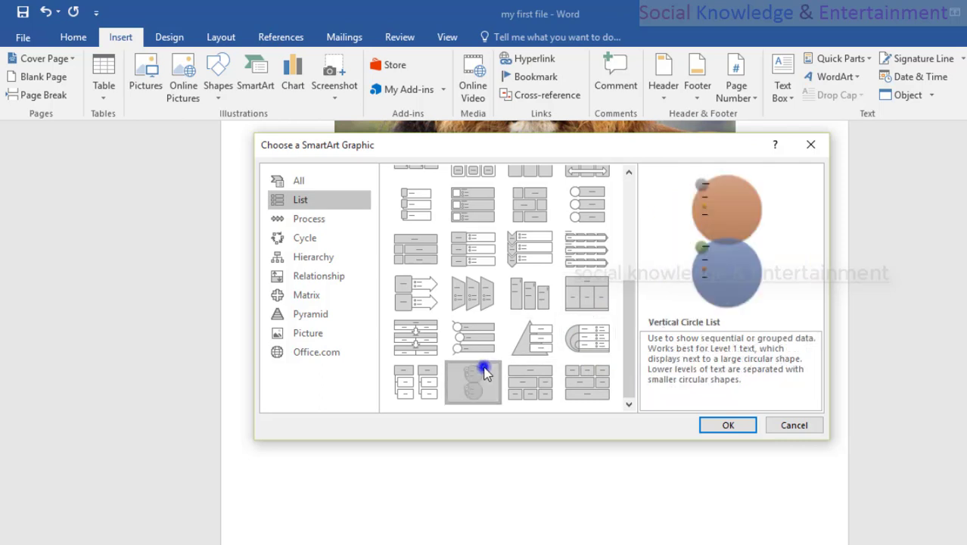
pyautogui.scroll(5, 477, 341)
pyautogui.click(400, 193)
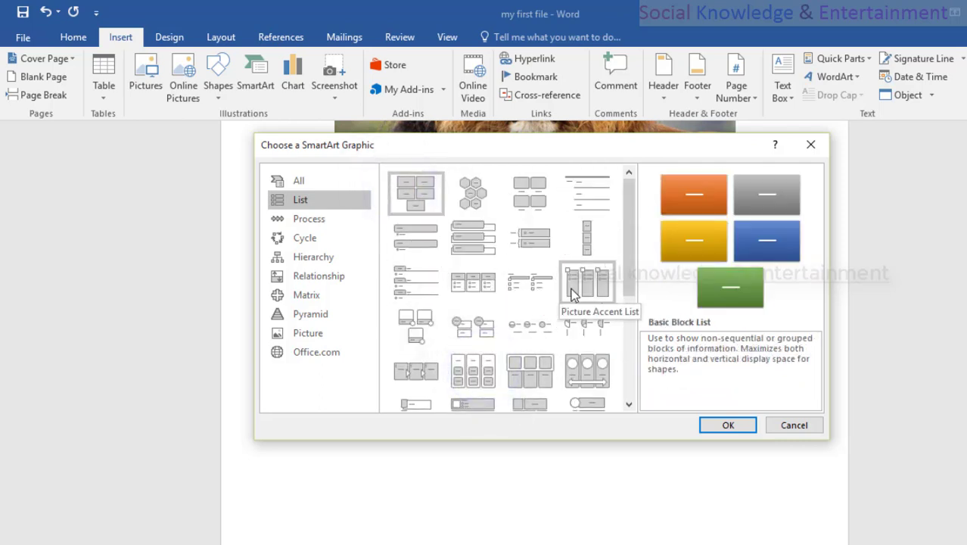
pyautogui.scroll(-5, 568, 295)
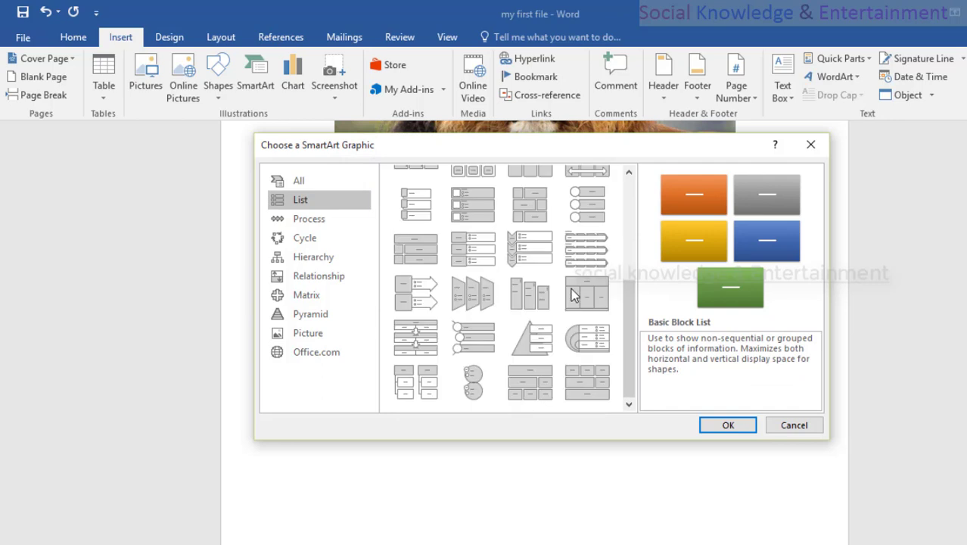
pyautogui.click(532, 257)
pyautogui.click(581, 251)
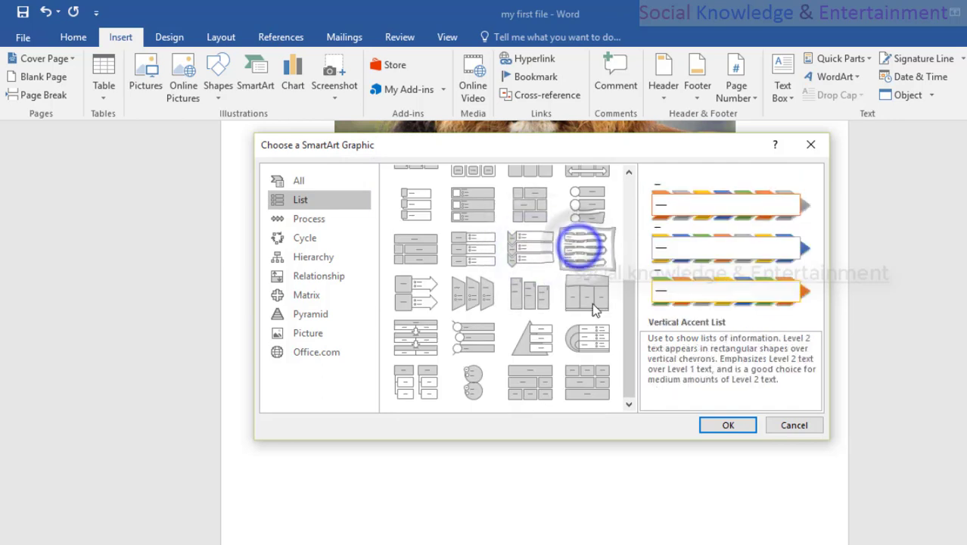
pyautogui.click(529, 336)
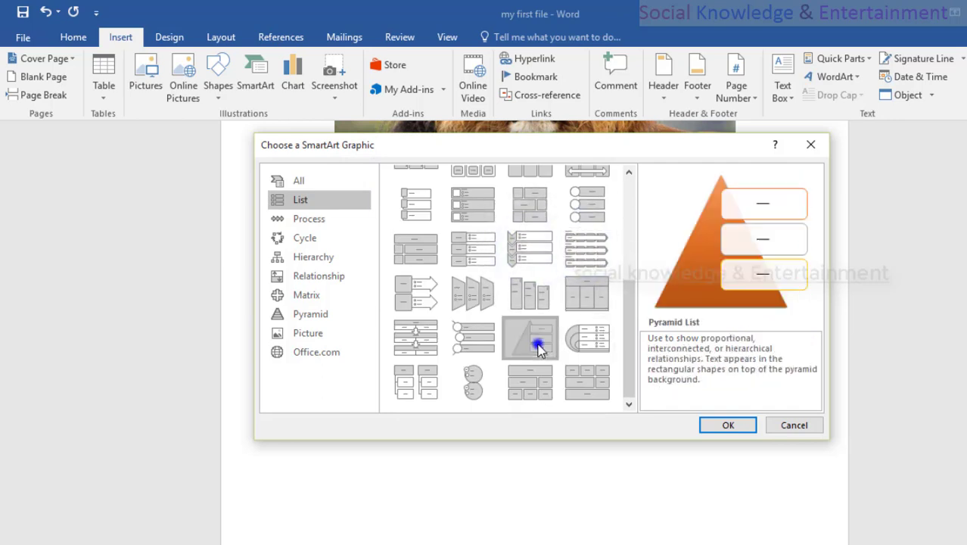
# - Insert the List layout with three circled bars along a curve and recolor it with the third Colorful variation
pyautogui.click(459, 341)
pyautogui.click(727, 424)
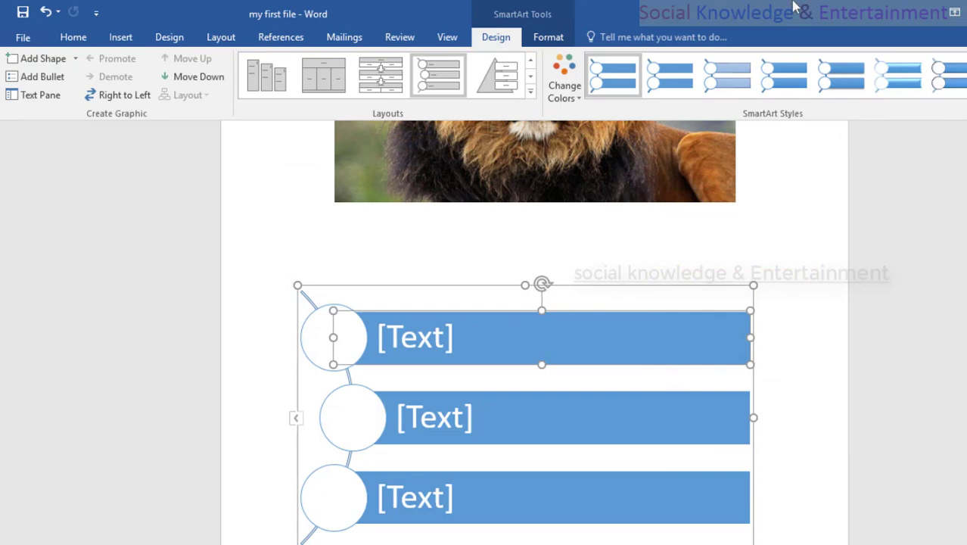
pyautogui.click(581, 103)
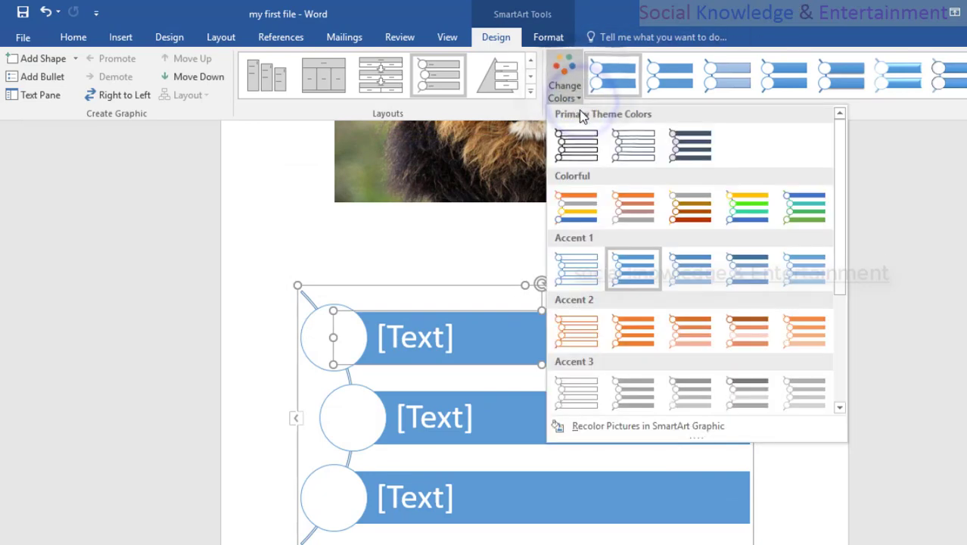
pyautogui.click(688, 217)
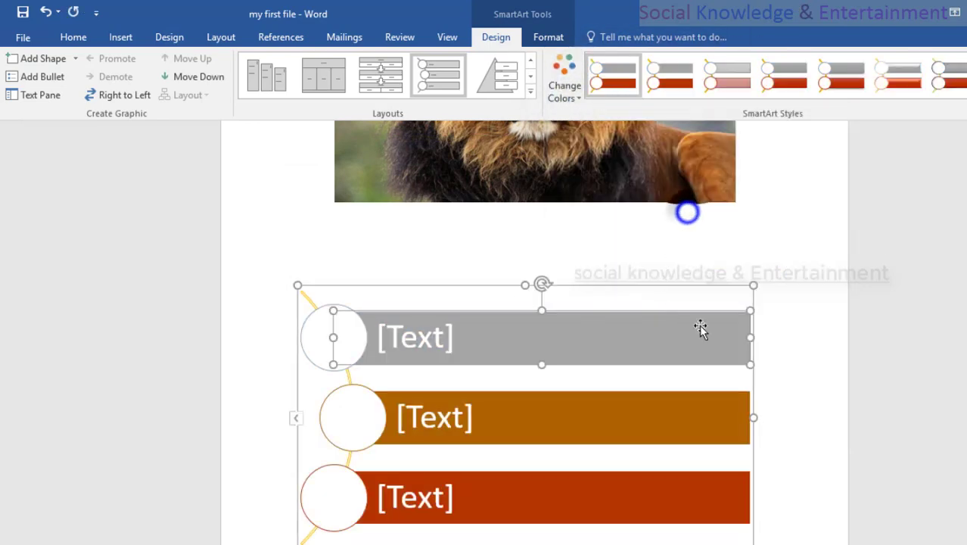
# - Try gradient, beveled and tilted 3-D SmartArt styles on the new graphic
pyautogui.click(955, 75)
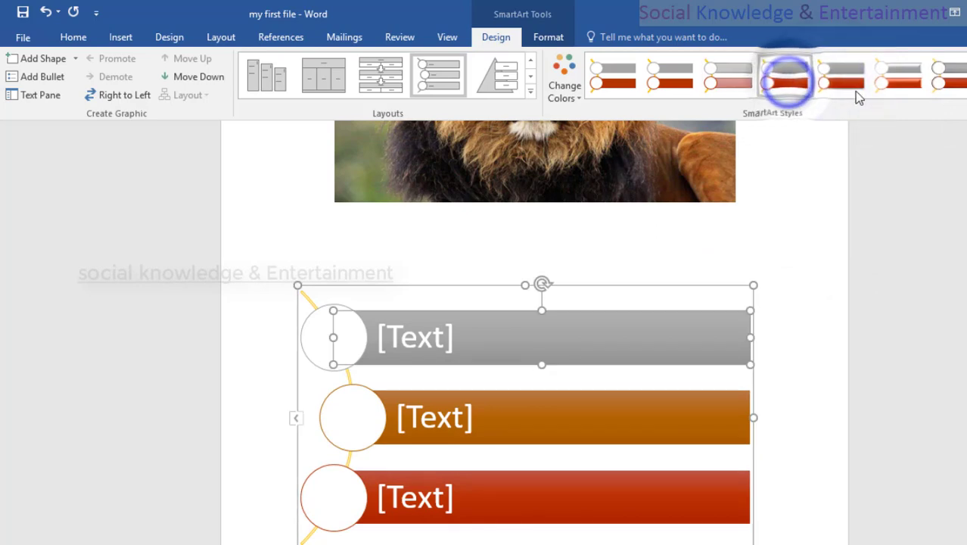
pyautogui.click(966, 77)
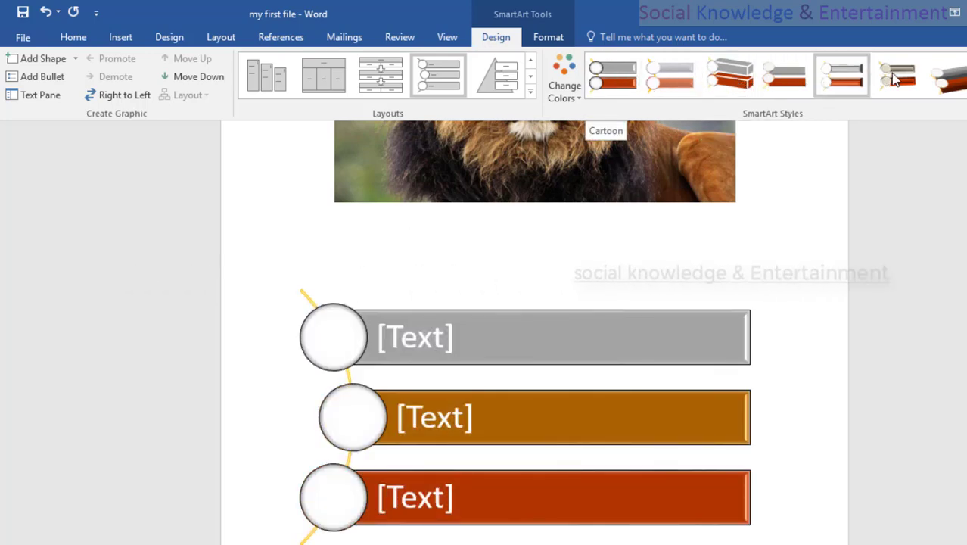
pyautogui.click(959, 94)
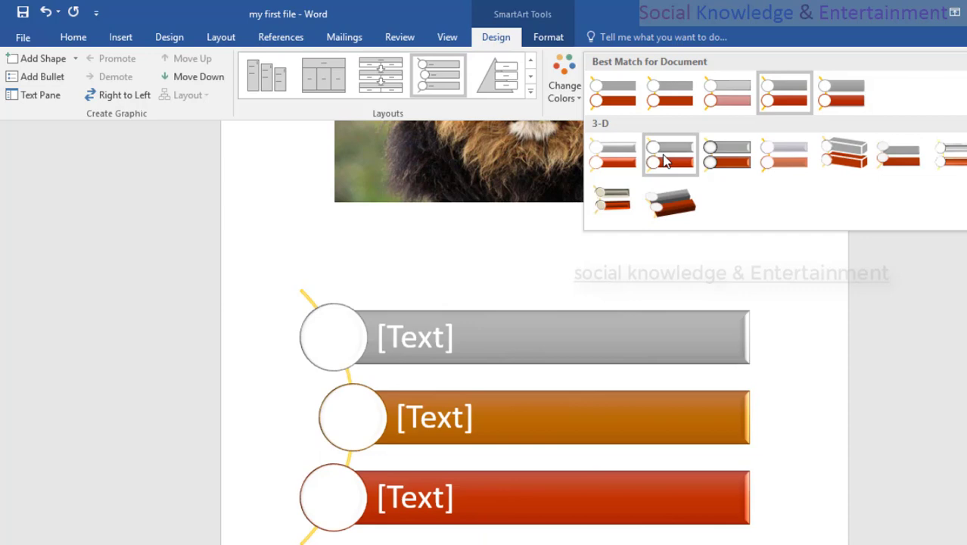
pyautogui.click(665, 161)
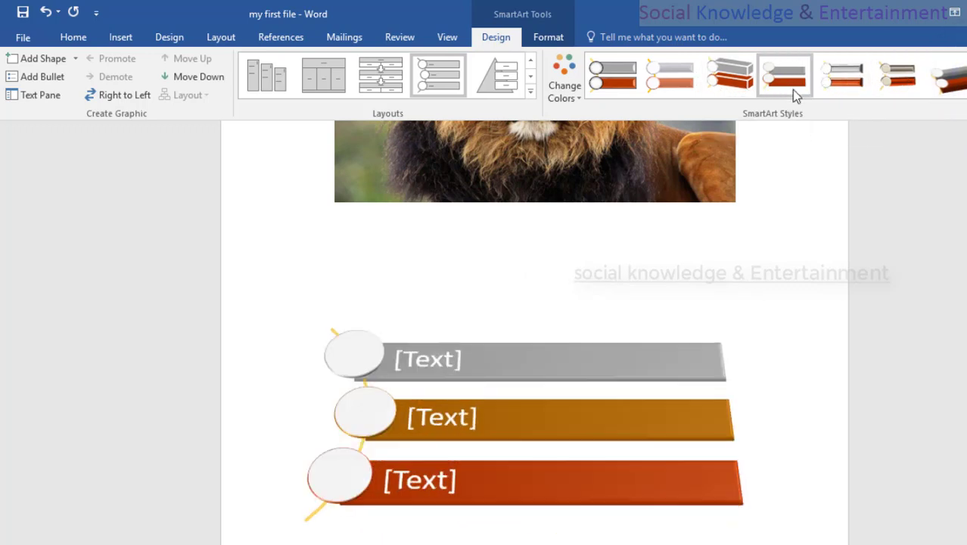
pyautogui.click(791, 89)
# - Apply the first flat SmartArt style to the whole graphic and move it up closer to the lion picture
pyautogui.click(617, 329)
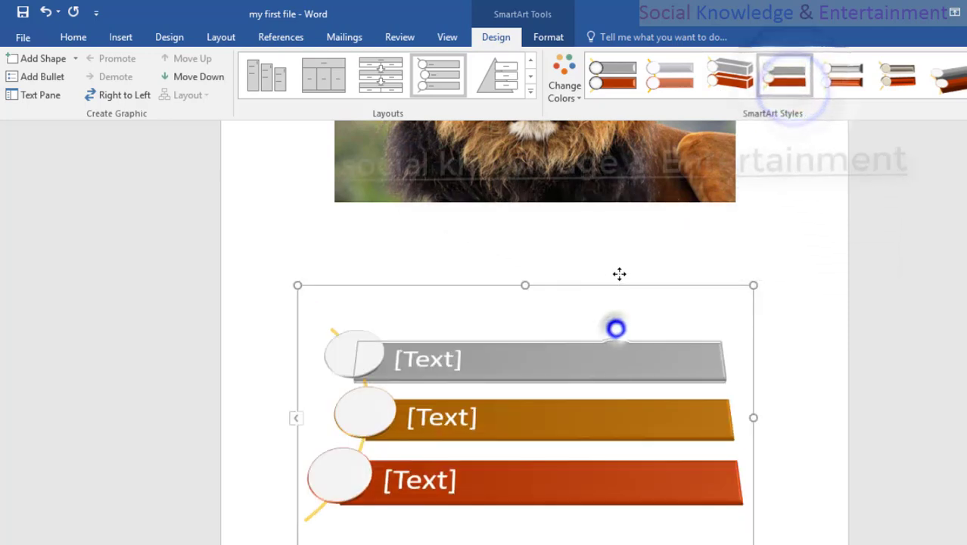
pyautogui.click(507, 311)
pyautogui.click(497, 302)
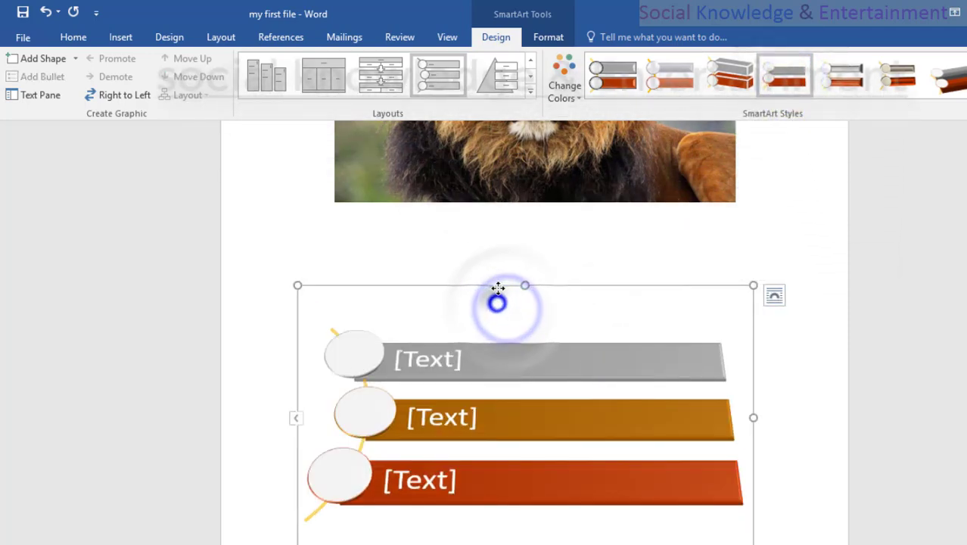
pyautogui.click(456, 306)
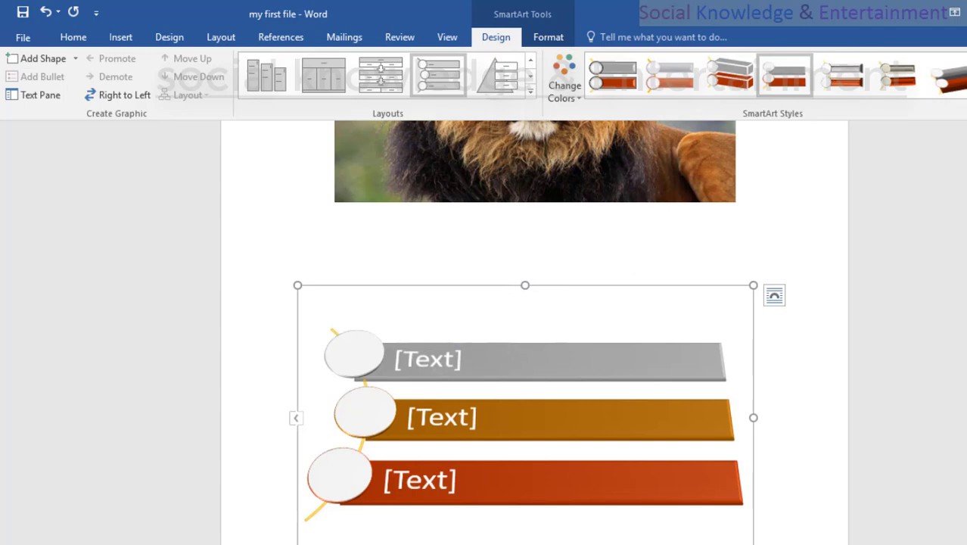
pyautogui.click(943, 57)
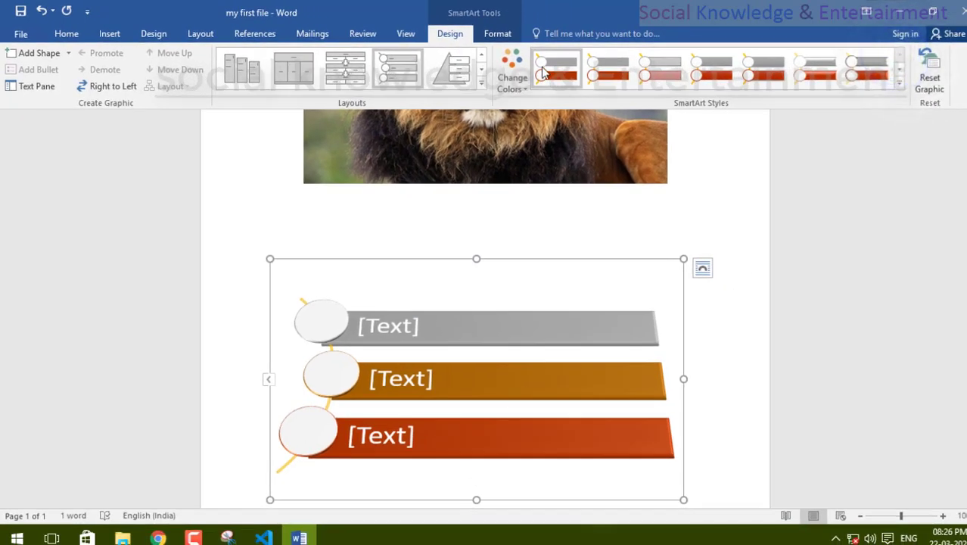
pyautogui.click(545, 69)
pyautogui.click(460, 273)
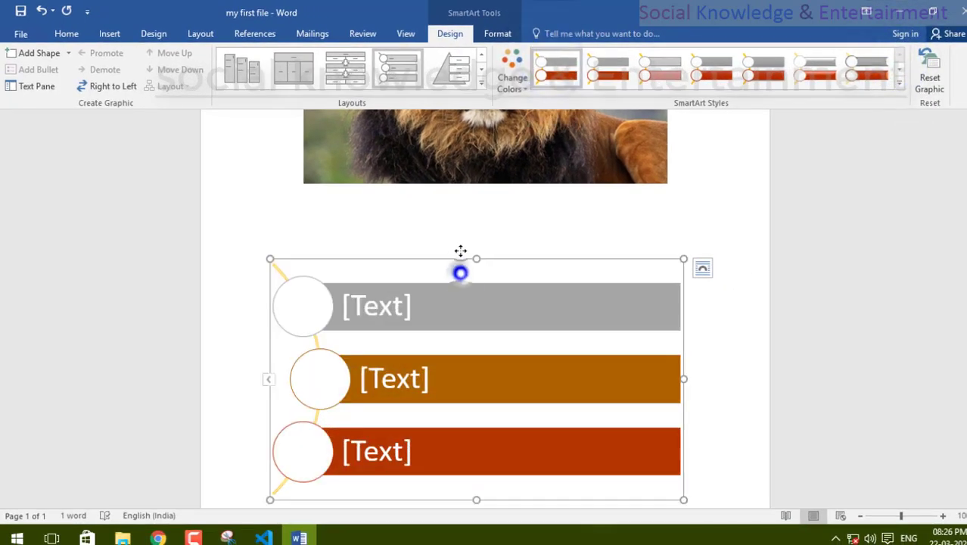
pyautogui.moveTo(436, 258); pyautogui.dragTo(464, 239)
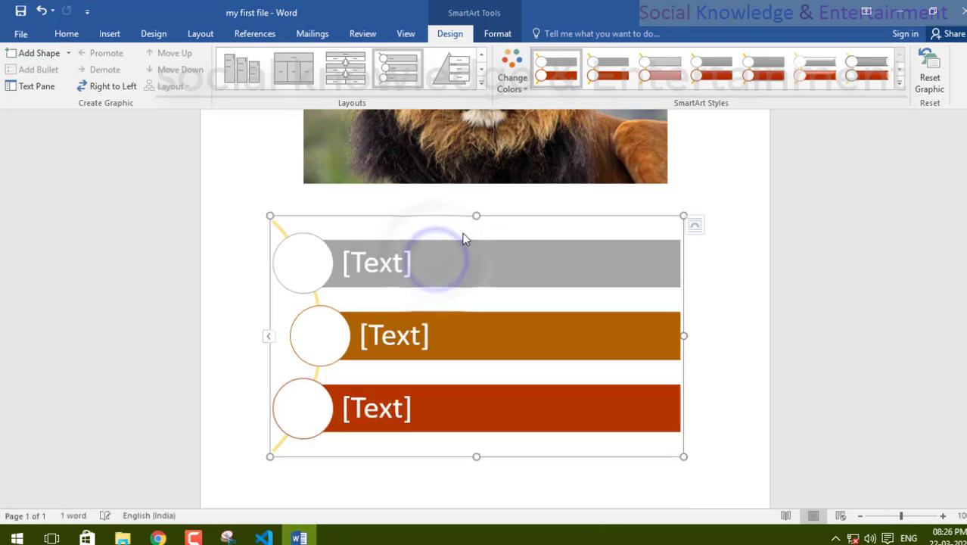
# - Fill the top bar of the SmartArt graphic with the standard red color
pyautogui.scroll(-1, 647, 314)
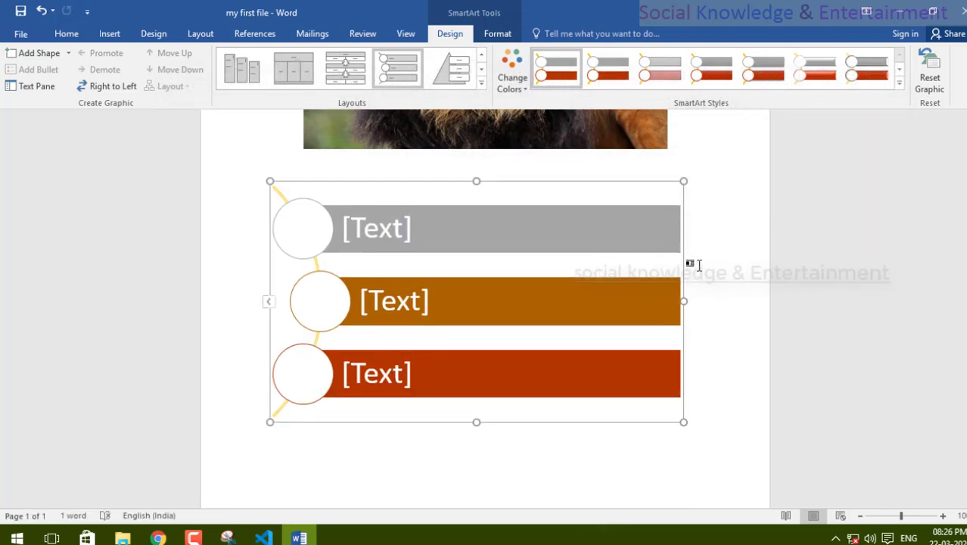
pyautogui.click(649, 252)
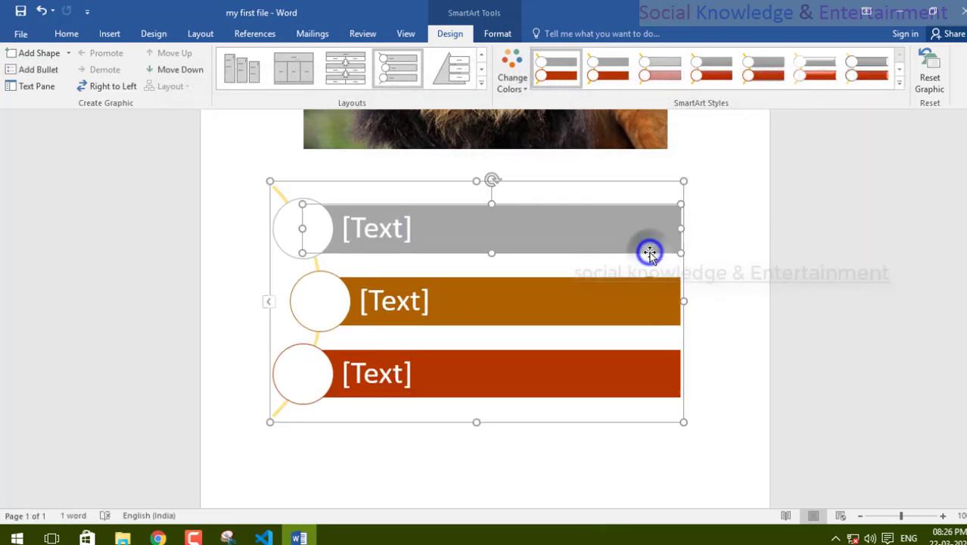
pyautogui.rightClick(612, 236)
pyautogui.click(667, 190)
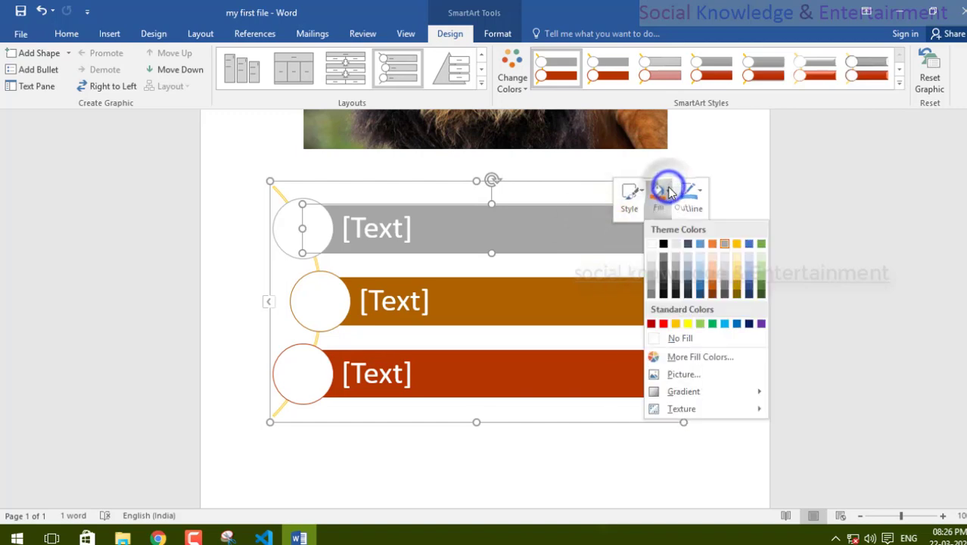
pyautogui.click(662, 323)
# - Fill the middle SmartArt bar with standard dark blue and the bottom bar with standard purple, leaving the graphic deselected
pyautogui.rightClick(623, 301)
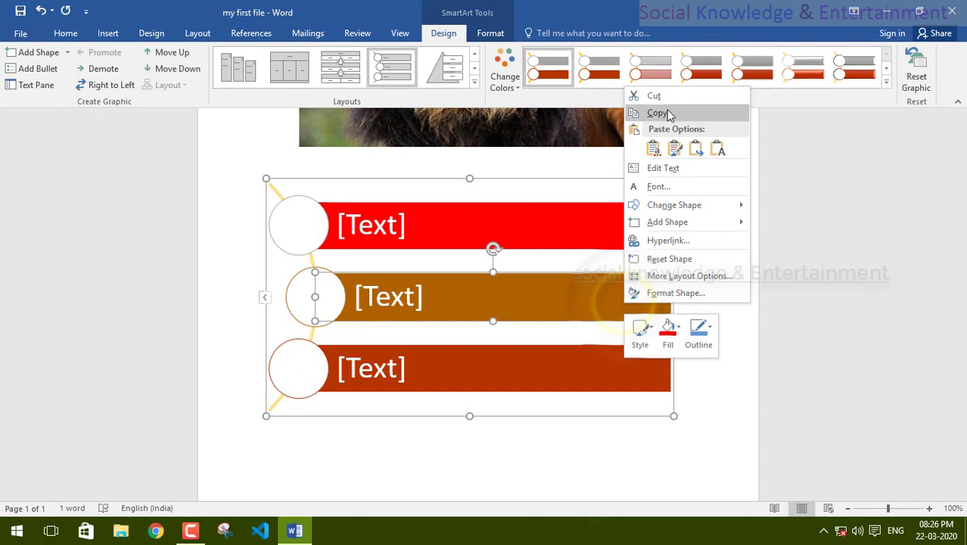
pyautogui.click(669, 334)
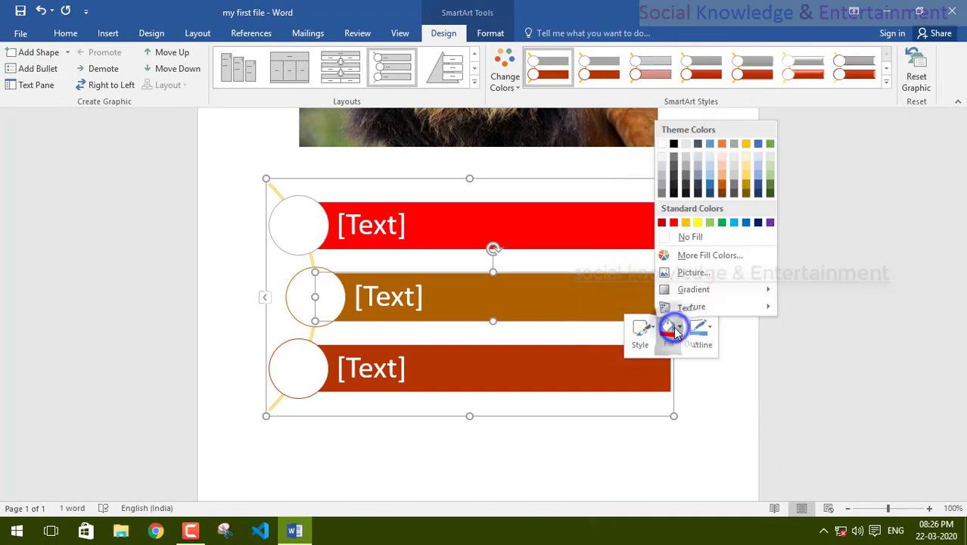
pyautogui.click(758, 221)
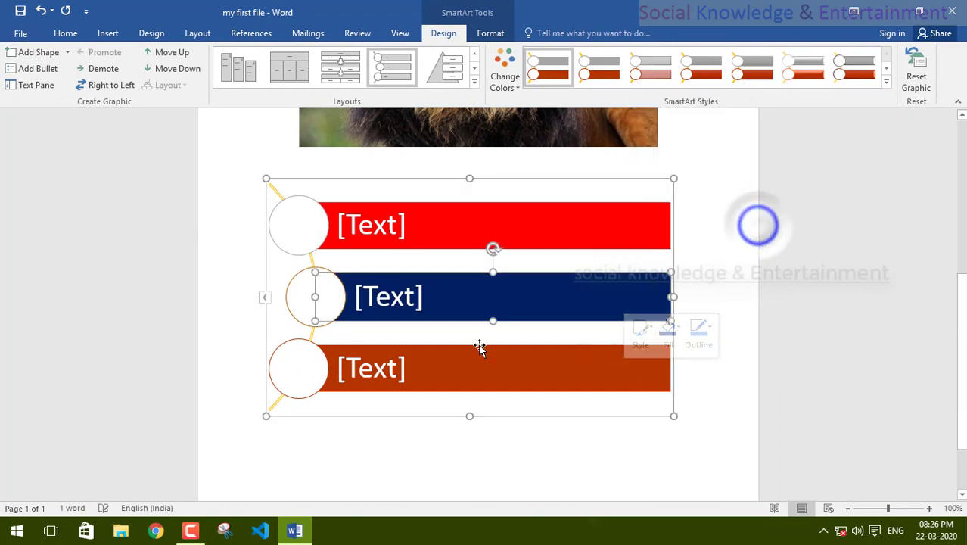
pyautogui.rightClick(476, 360)
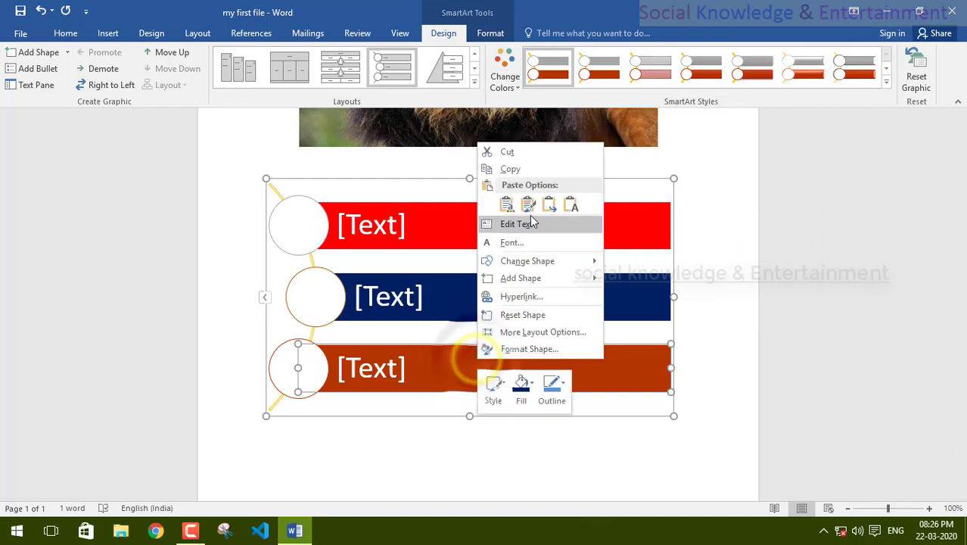
pyautogui.click(532, 382)
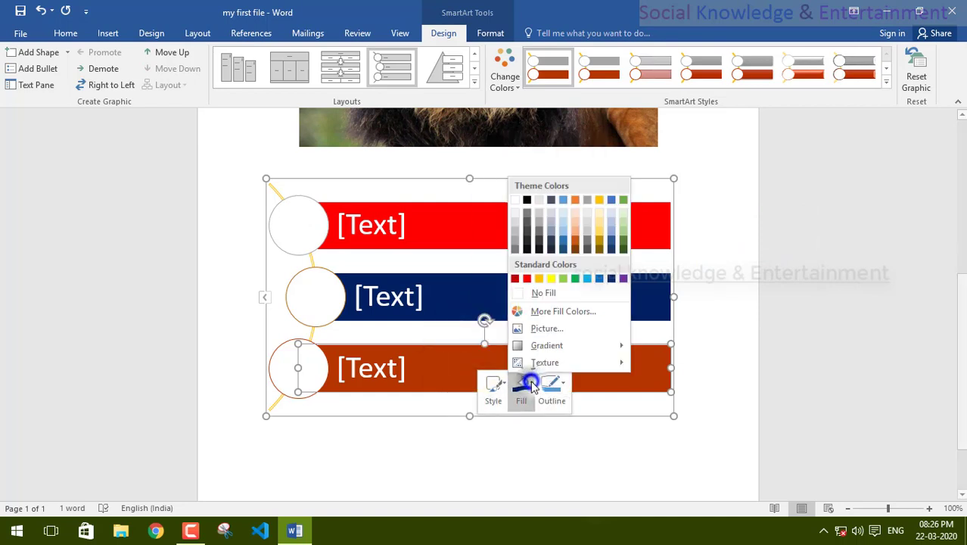
pyautogui.click(622, 280)
pyautogui.click(733, 256)
# - Review the lion picture and the recolored SmartArt graphic, including the text placeholder in each of the three bars
pyautogui.scroll(8, 726, 271)
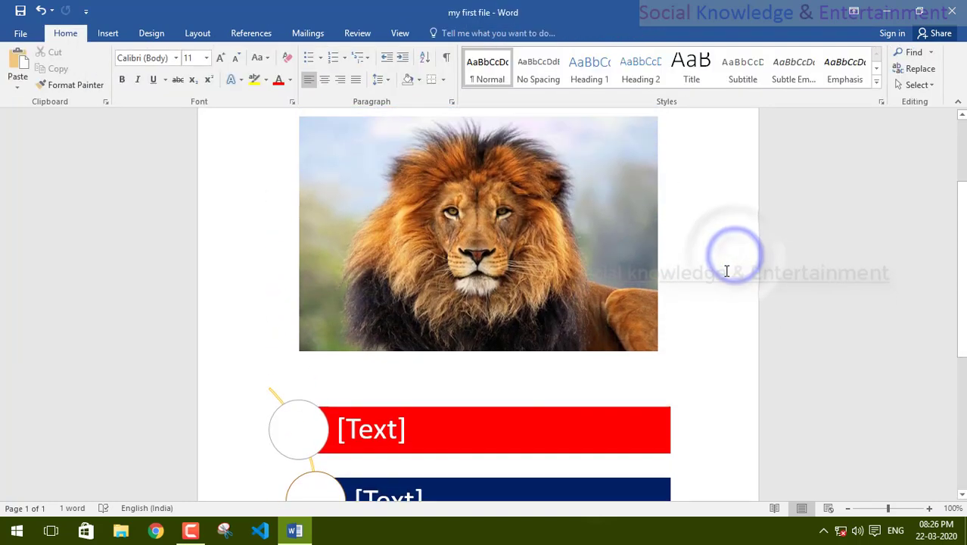
pyautogui.scroll(-7, 726, 271)
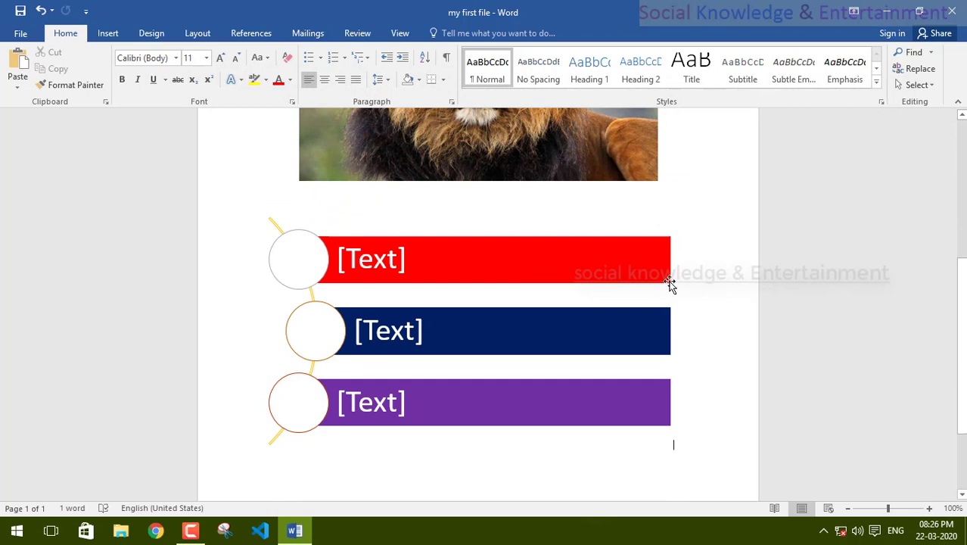
pyautogui.scroll(3, 670, 286)
pyautogui.scroll(-4, 670, 285)
pyautogui.scroll(5, 670, 285)
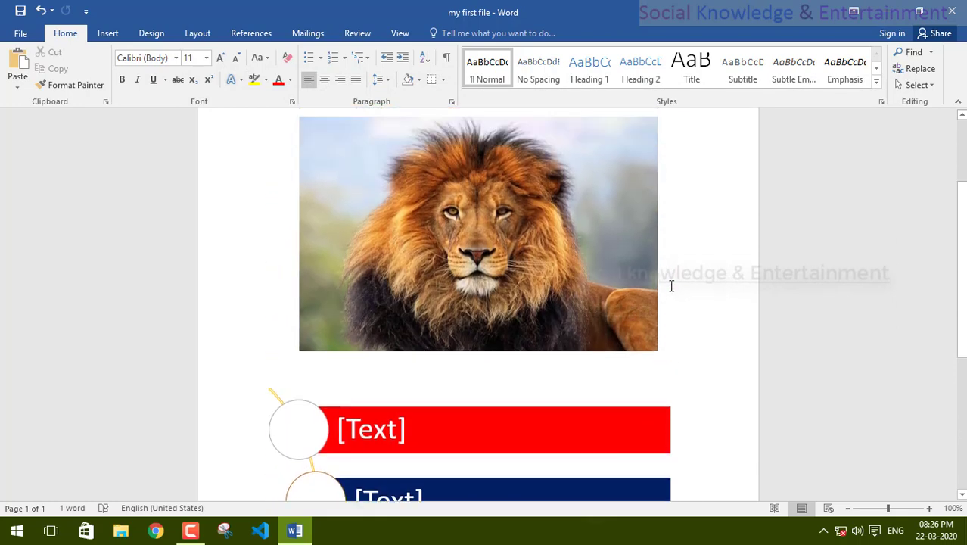
pyautogui.scroll(1, 670, 285)
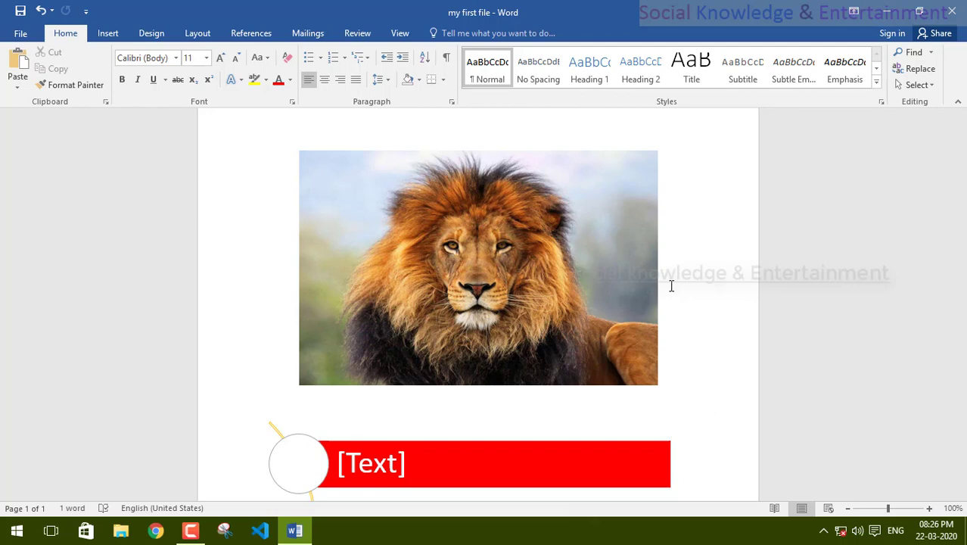
pyautogui.scroll(-7, 704, 333)
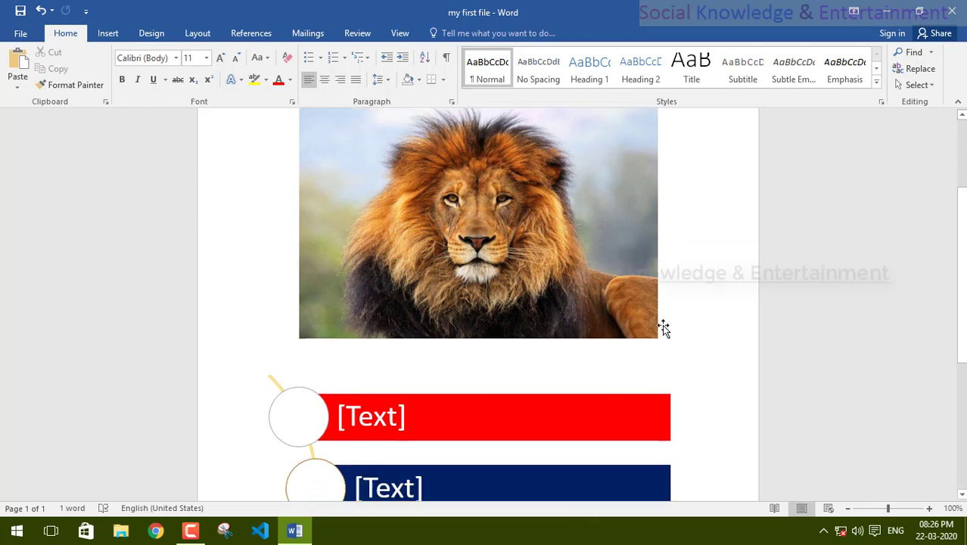
pyautogui.click(366, 149)
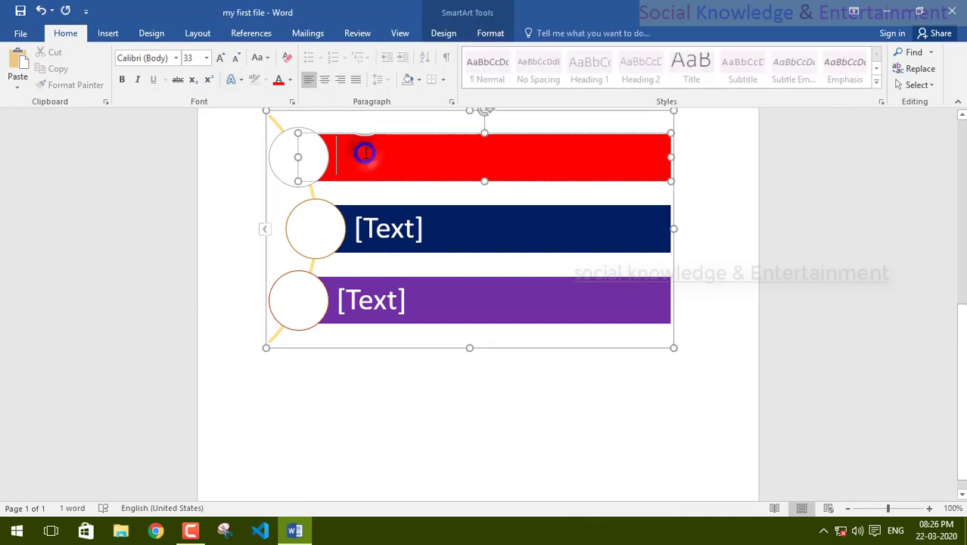
pyautogui.click(378, 227)
pyautogui.click(377, 302)
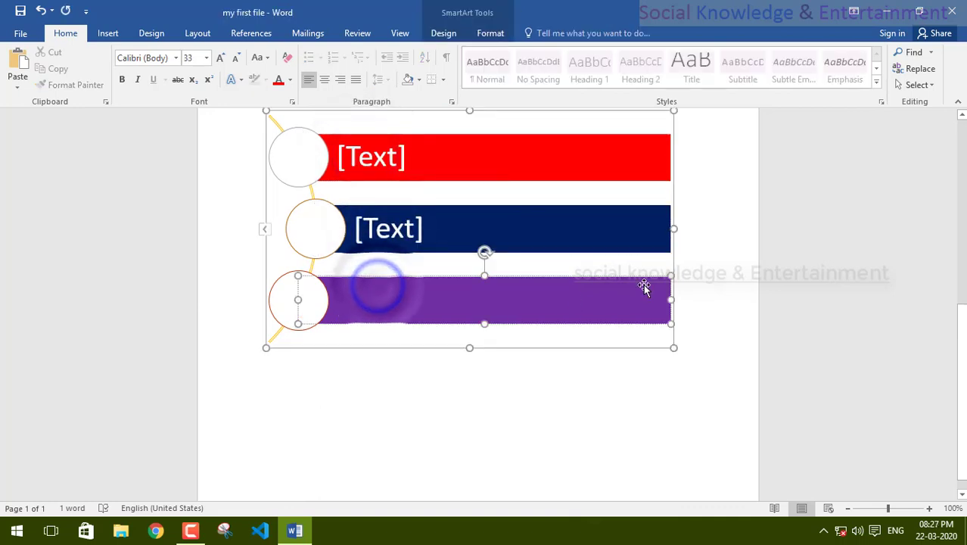
pyautogui.scroll(4, 642, 287)
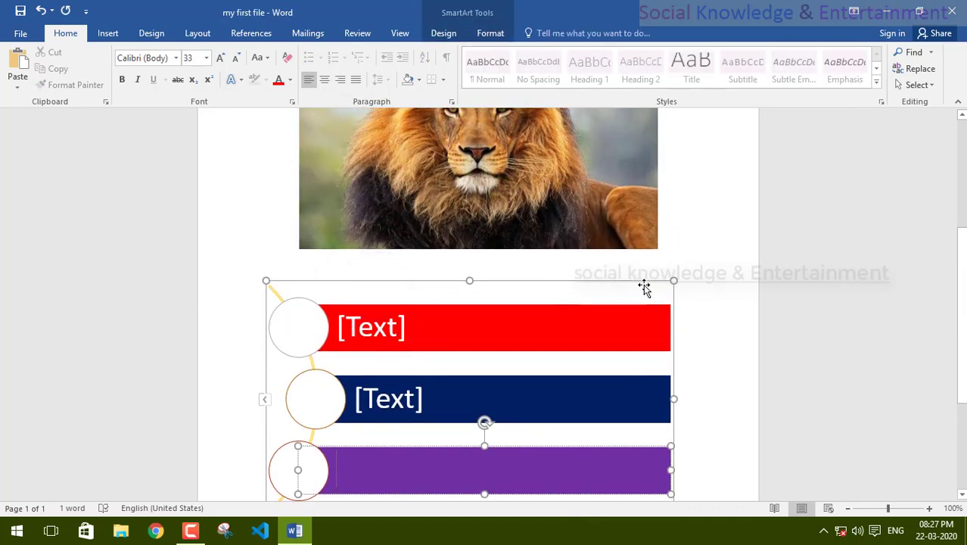
pyautogui.click(695, 214)
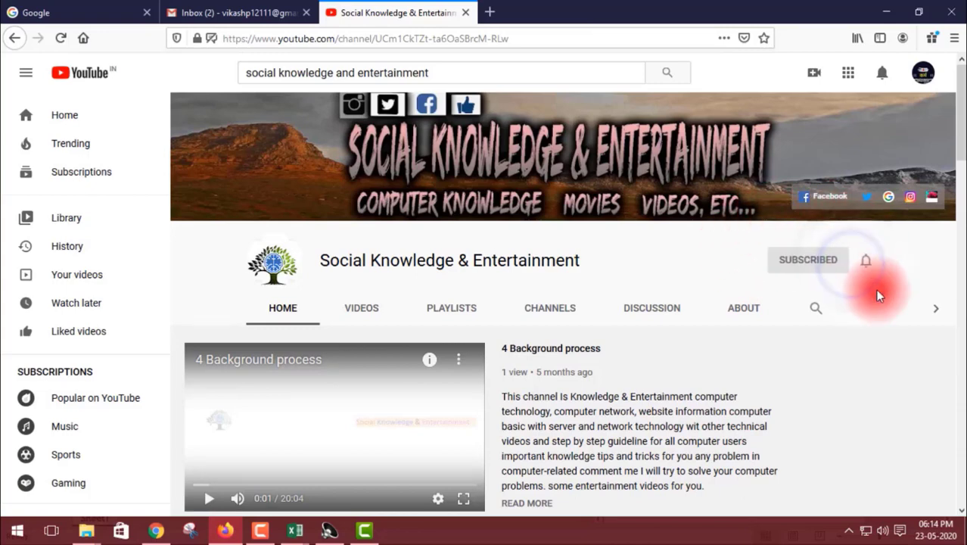
# - Switch to YouTube in Firefox and set the Social Knowledge & Entertainment channel's notifications to All
pyautogui.click(866, 261)
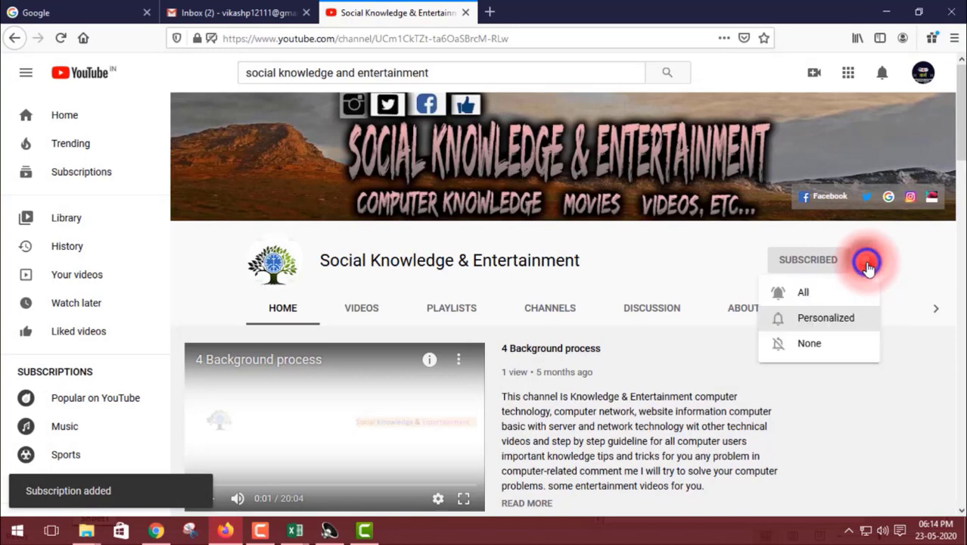
pyautogui.click(804, 292)
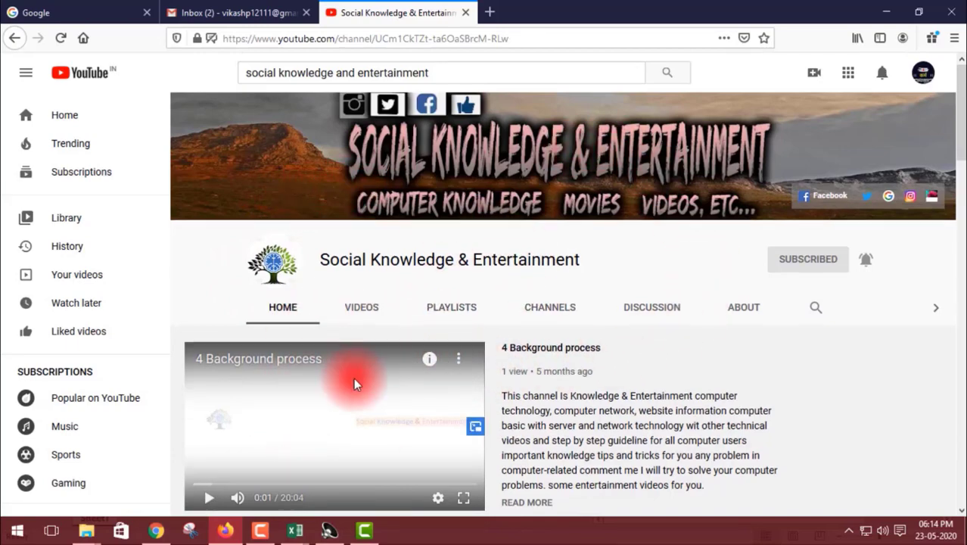
# - Look through the sections of the channel's home page and open its list of playlists
pyautogui.scroll(-6, 351, 377)
pyautogui.scroll(-10, 338, 293)
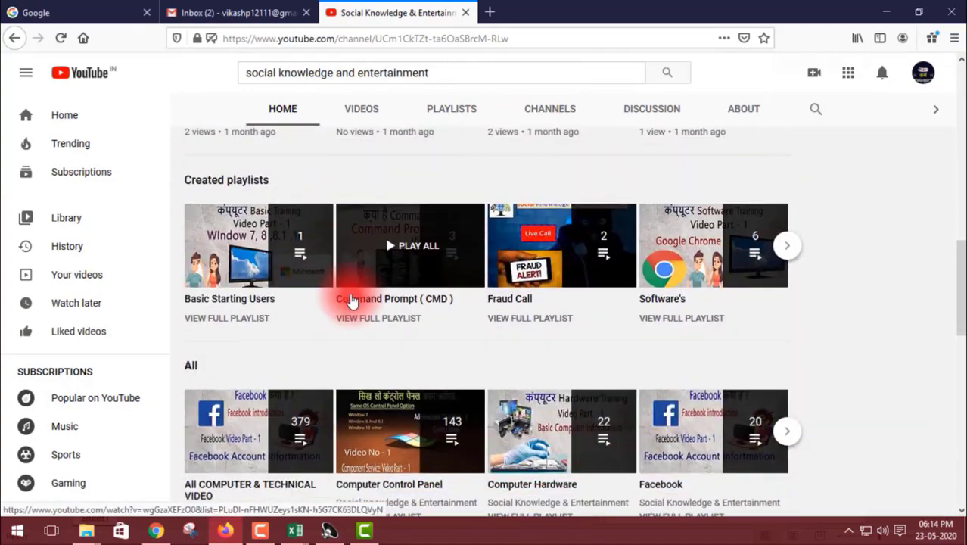
pyautogui.scroll(-4, 351, 301)
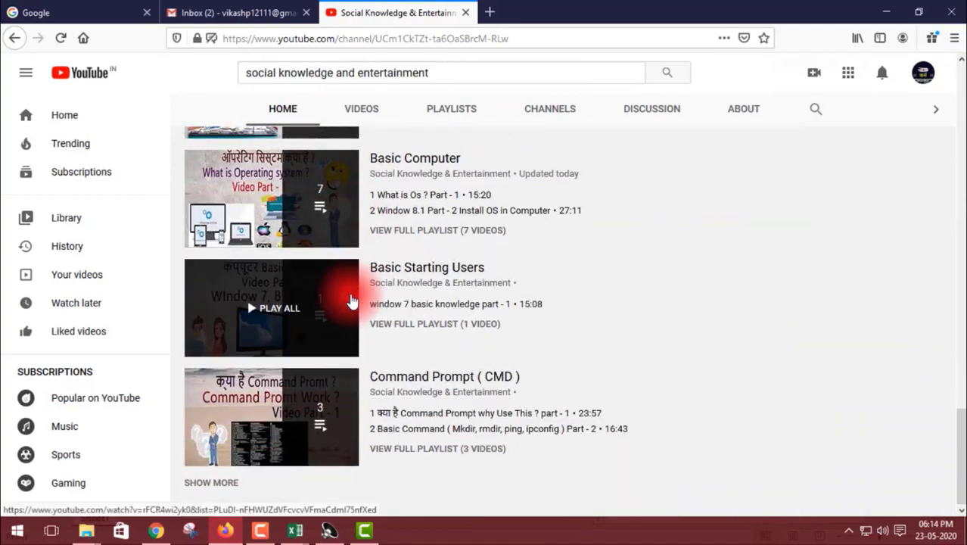
pyautogui.scroll(20, 351, 301)
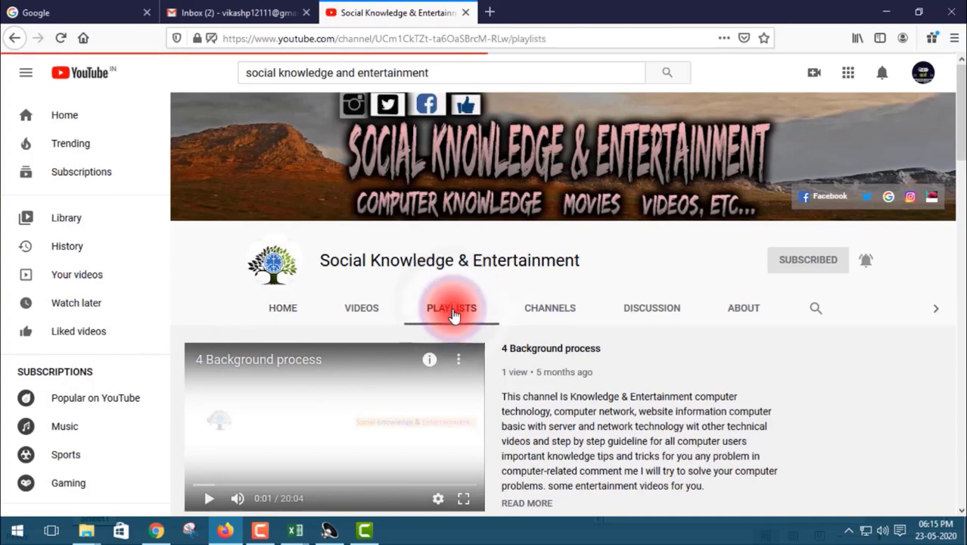
# - Preview the Basic Starting Users playlist and return to the channel's playlists with the mini player closed
pyautogui.scroll(-3, 351, 261)
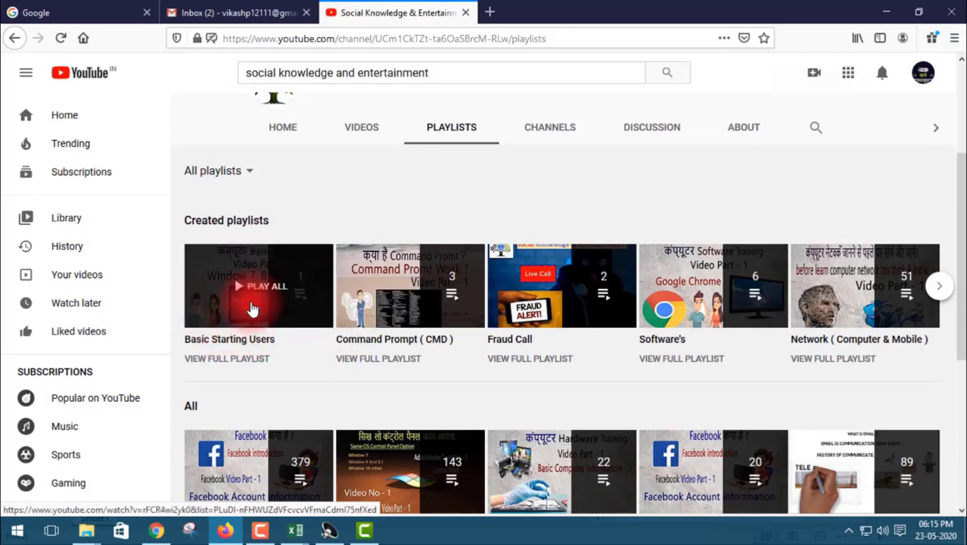
pyautogui.scroll(-2, 260, 304)
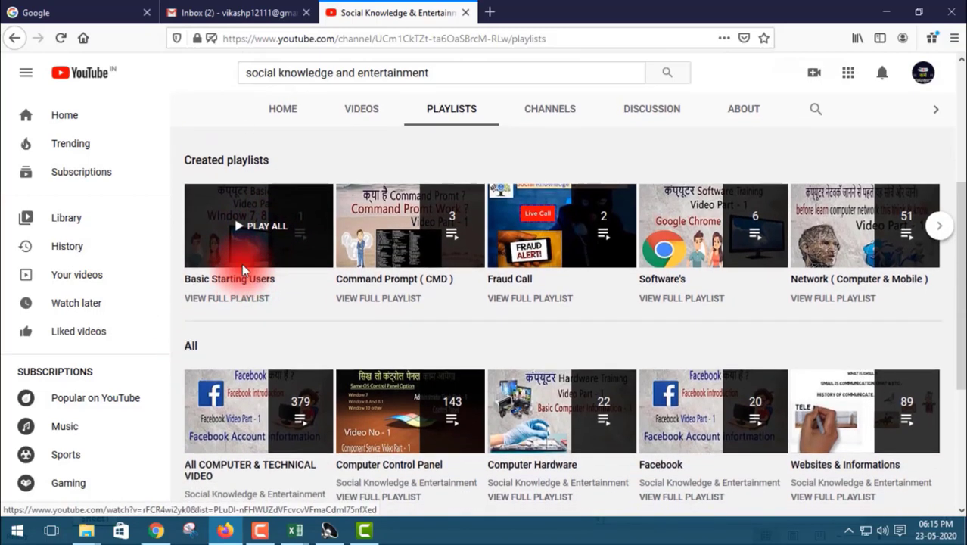
pyautogui.click(257, 224)
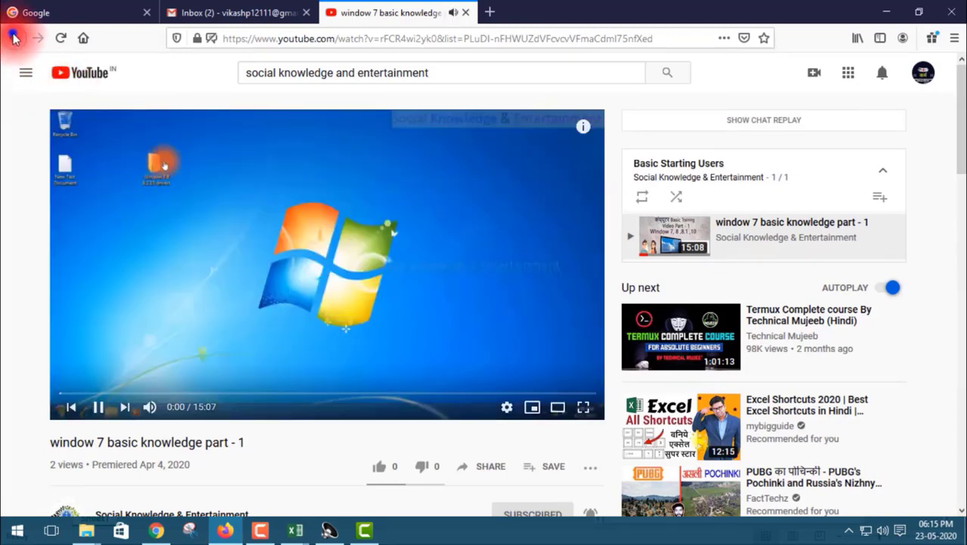
pyautogui.click(13, 38)
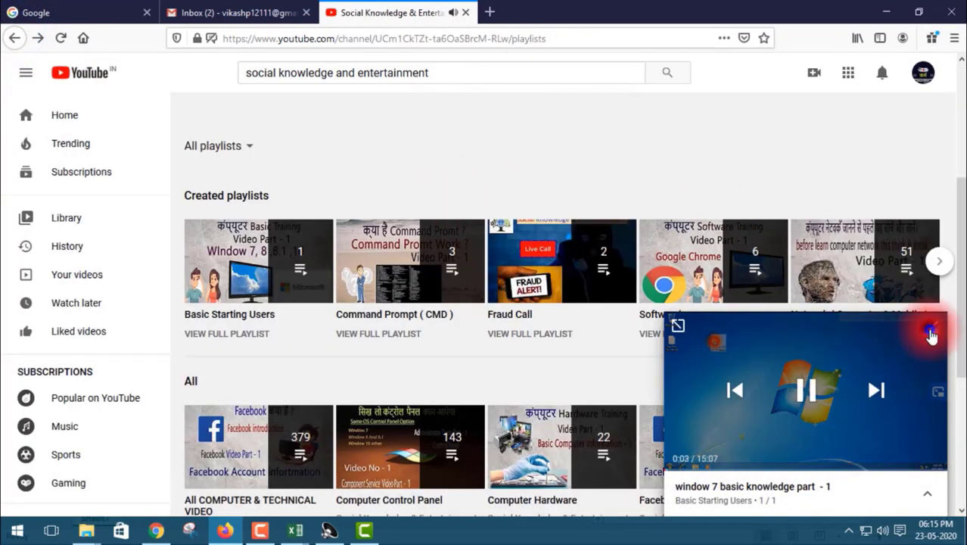
pyautogui.click(929, 331)
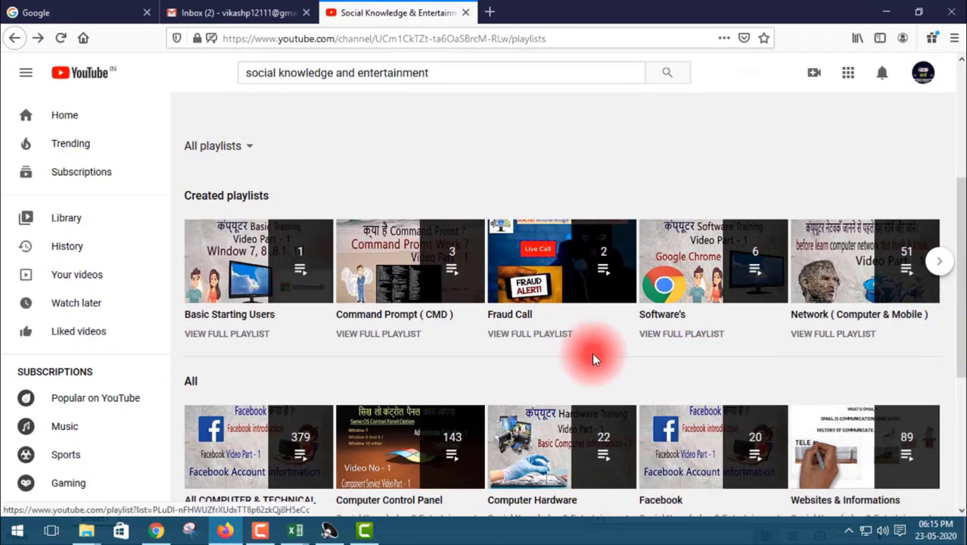
# - Examine the channel's created, All and Most Popular playlists, and open Websites & Informations to look through its videos
pyautogui.scroll(-3, 572, 352)
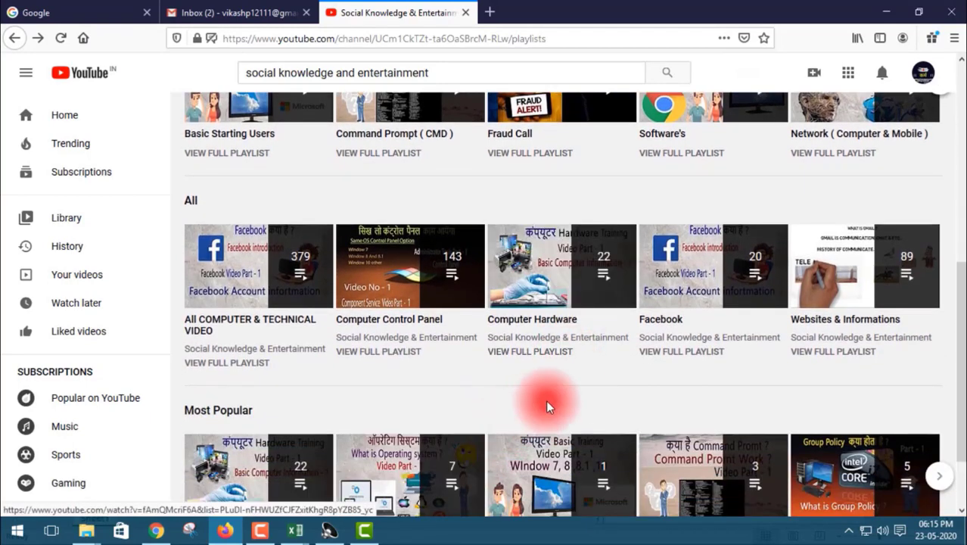
pyautogui.scroll(-2, 643, 379)
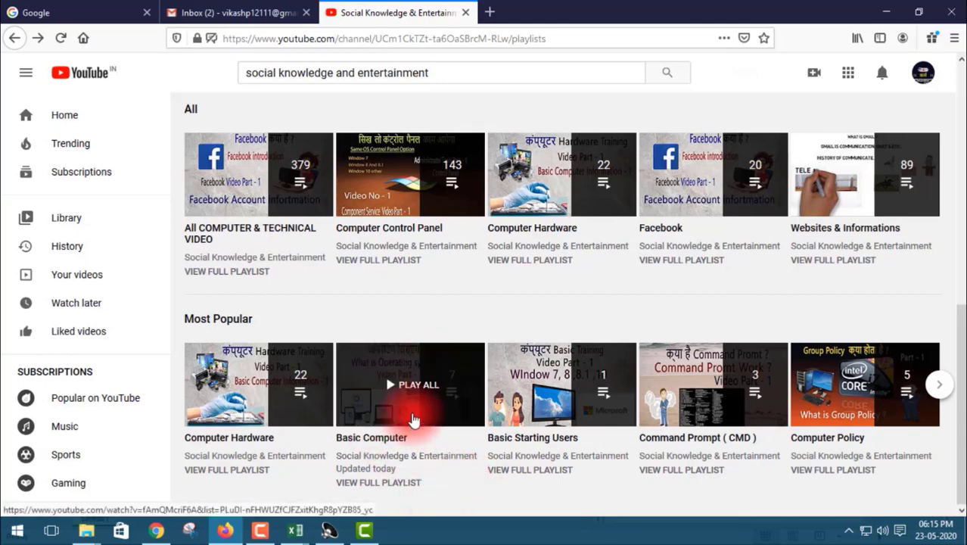
pyautogui.scroll(5, 413, 421)
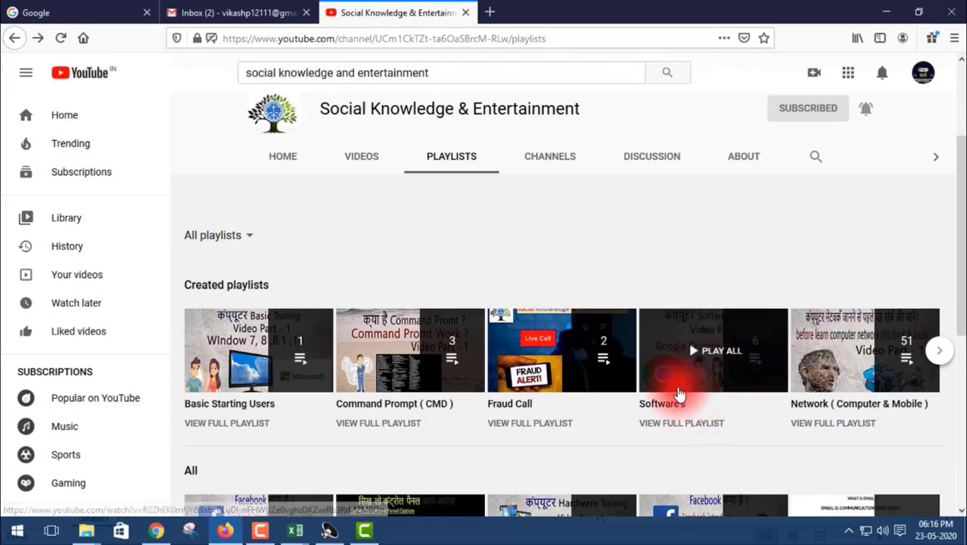
pyautogui.scroll(-3, 681, 363)
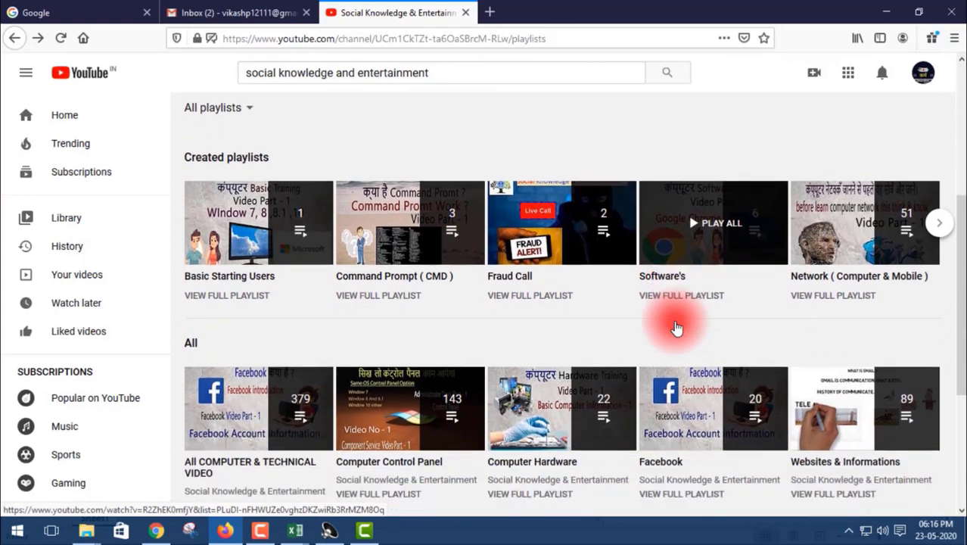
pyautogui.scroll(-3, 681, 321)
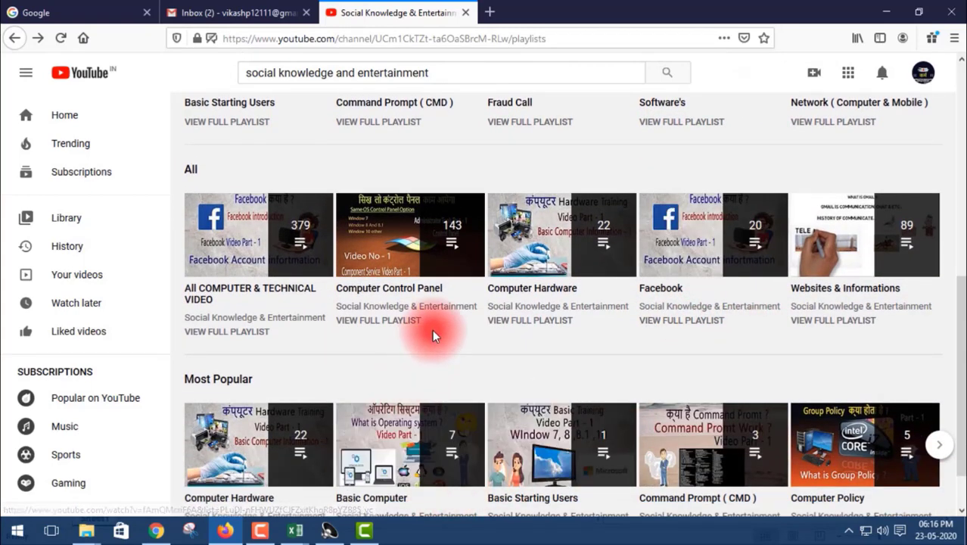
pyautogui.scroll(-1, 584, 329)
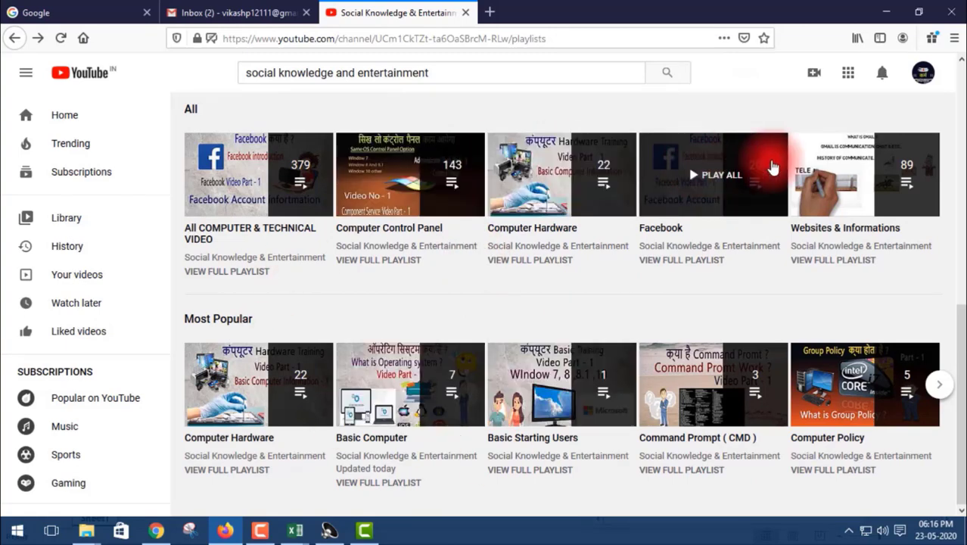
pyautogui.click(868, 196)
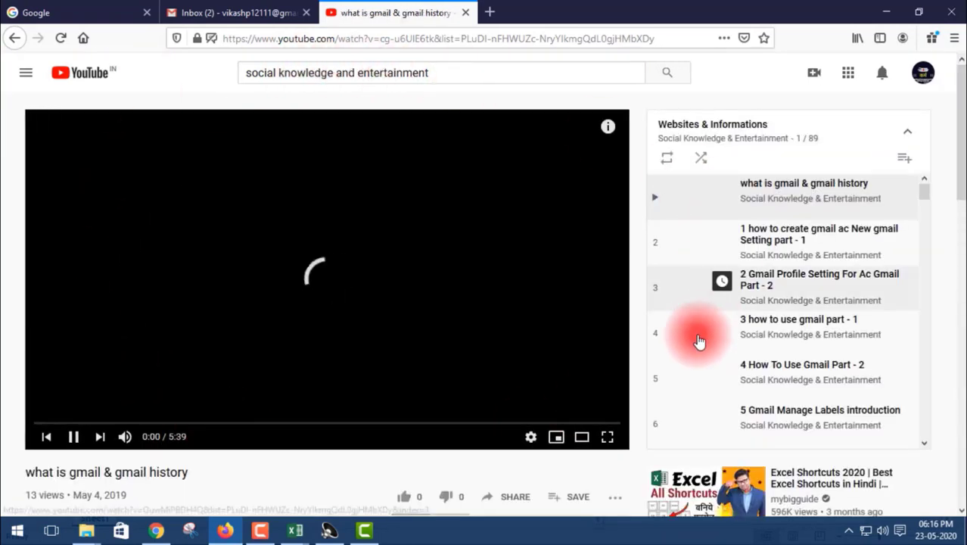
pyautogui.scroll(-8, 729, 246)
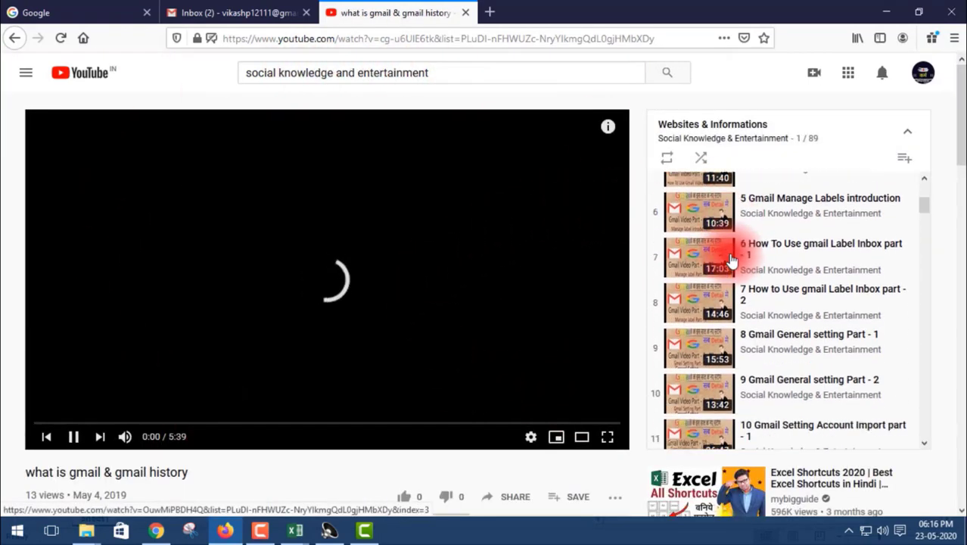
# - Look through the remaining videos of the Websites & Informations playlist and return to the channel's playlists with the mini player closed
pyautogui.scroll(-5, 730, 260)
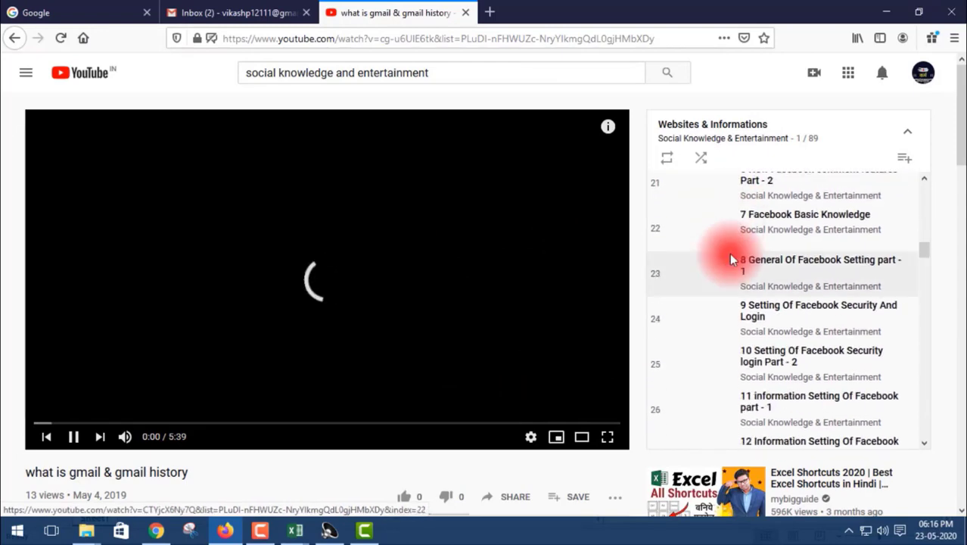
pyautogui.scroll(-10, 752, 287)
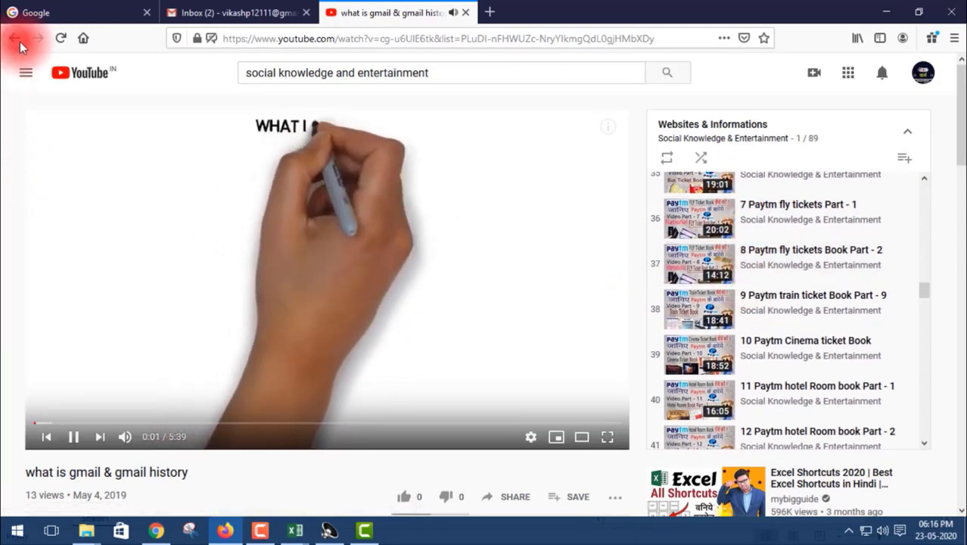
pyautogui.click(16, 38)
pyautogui.click(875, 350)
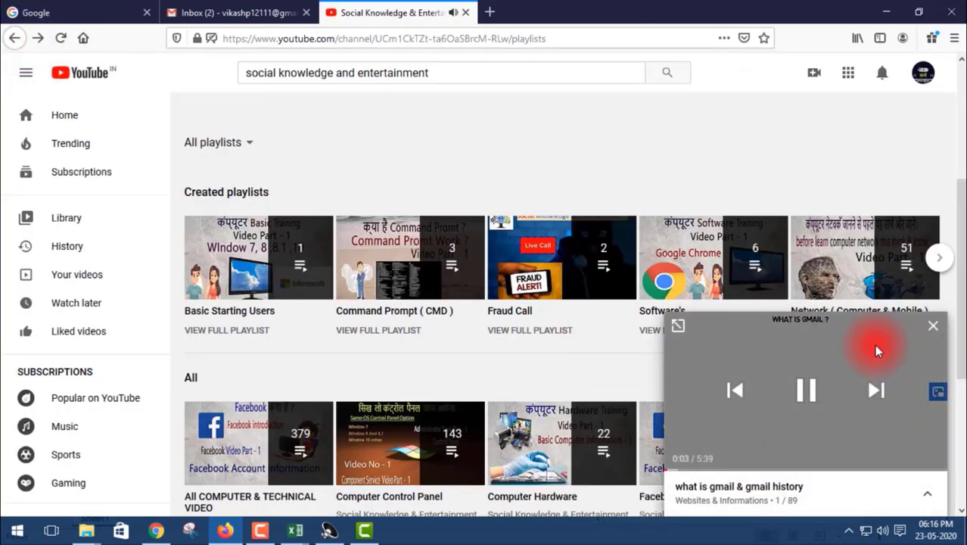
pyautogui.click(924, 326)
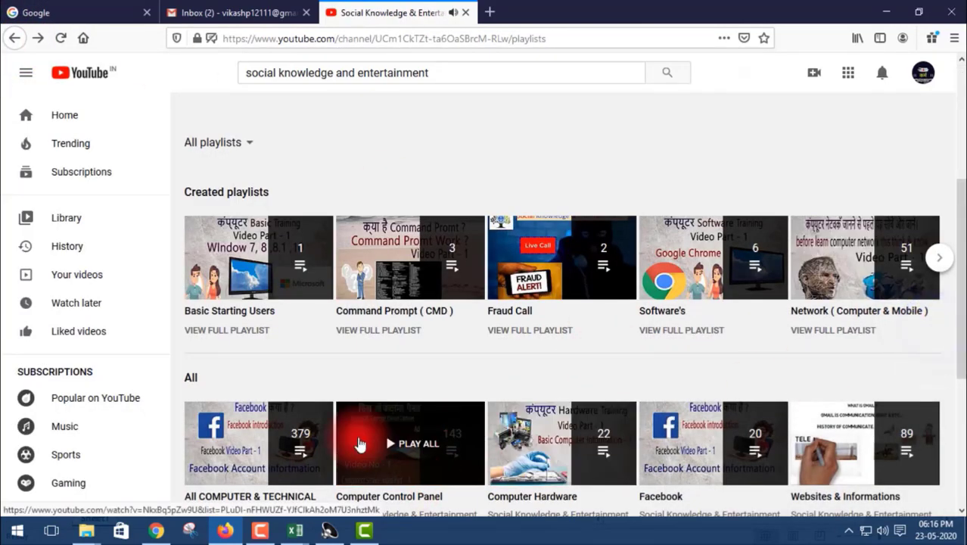
# - Look through the videos of the Computer Control Panel playlist and return to the channel's playlists with the mini player closed
pyautogui.scroll(-3, 392, 298)
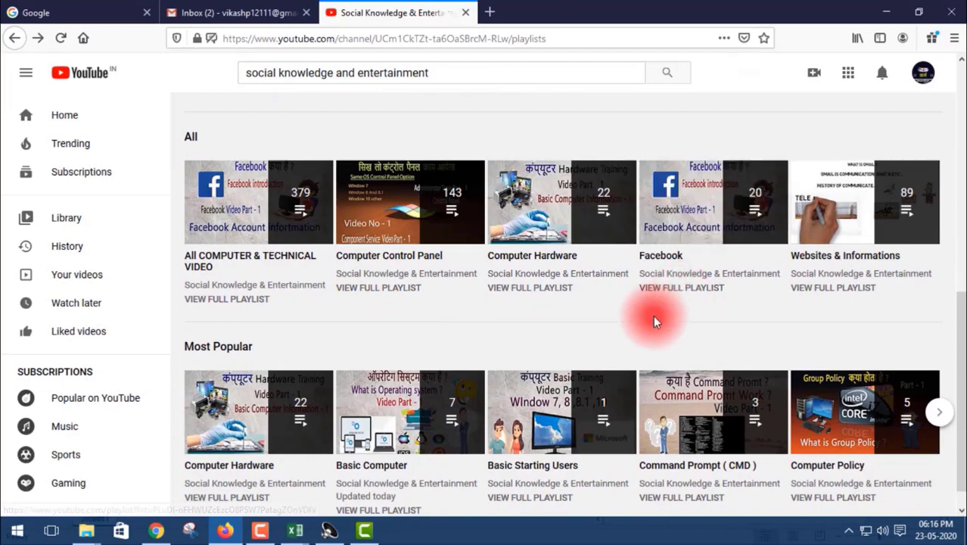
pyautogui.scroll(-1, 637, 313)
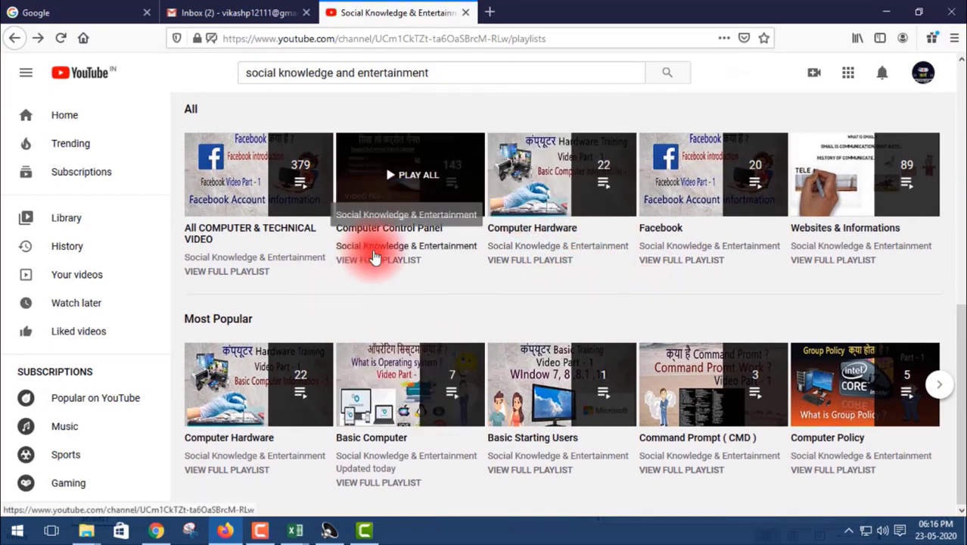
pyautogui.scroll(1, 383, 278)
pyautogui.click(407, 289)
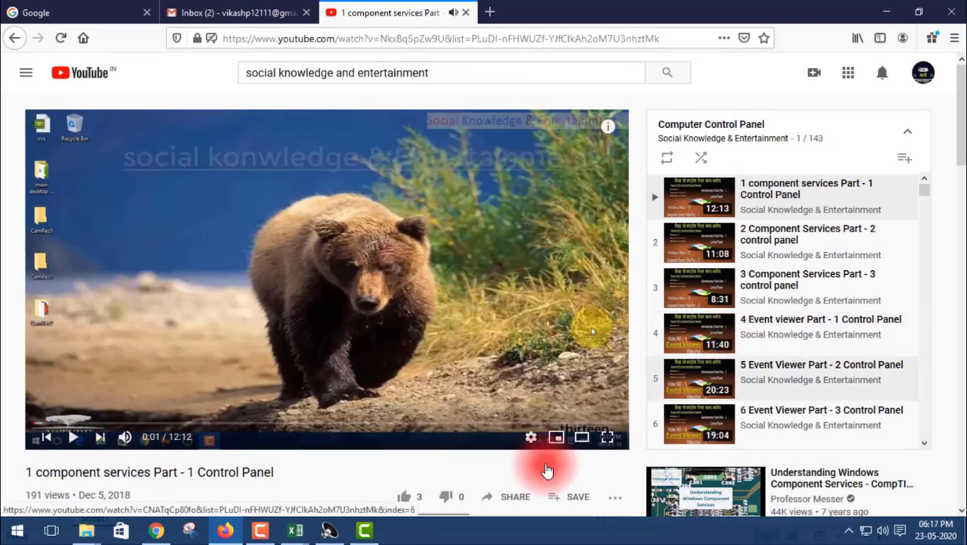
pyautogui.scroll(-7, 748, 287)
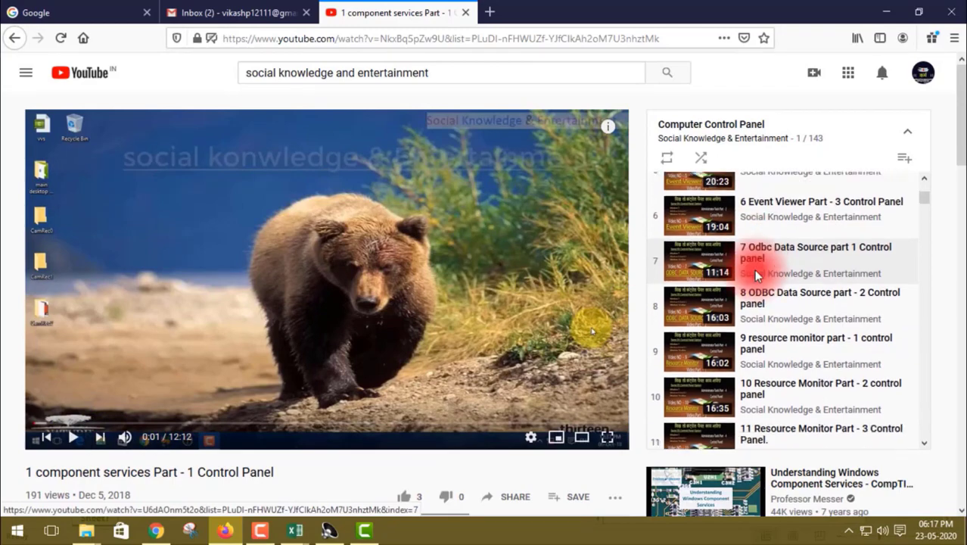
pyautogui.scroll(-5, 754, 273)
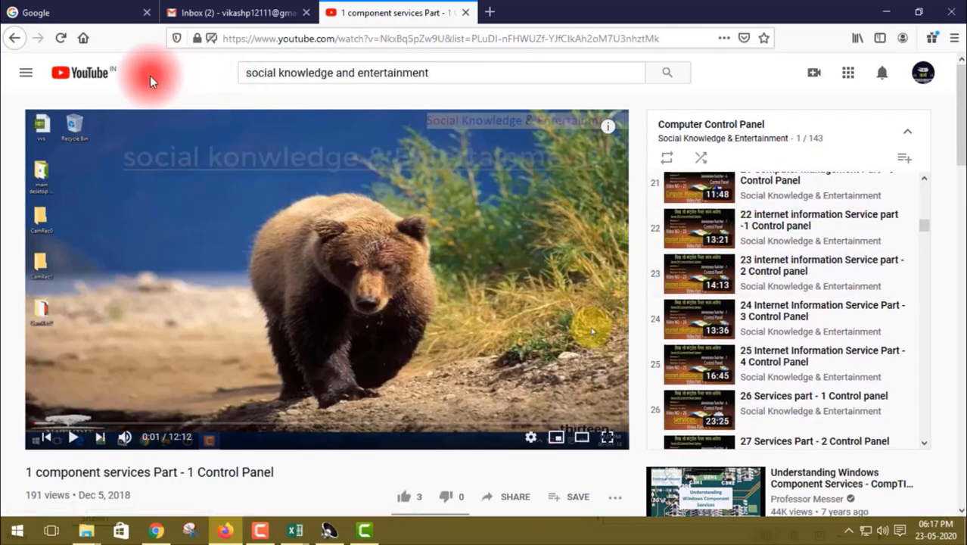
pyautogui.click(11, 46)
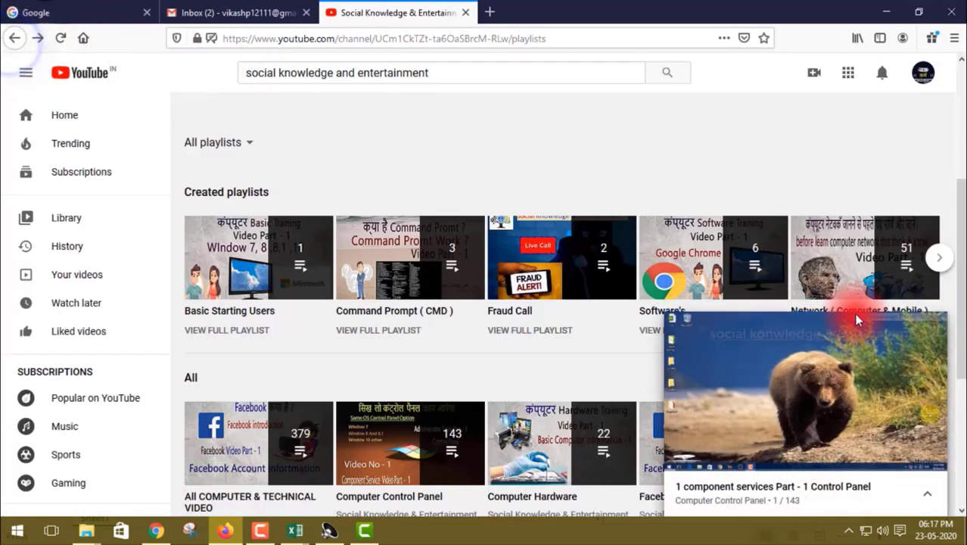
pyautogui.click(932, 331)
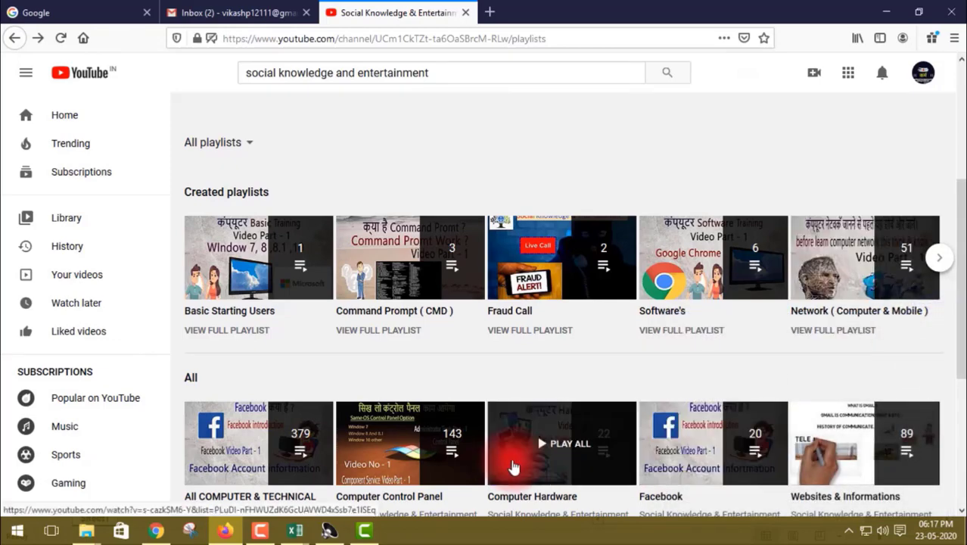
# - Open the Network ( Computer & Mobile ) playlist from the created playlists and pause its first video
pyautogui.scroll(-2, 495, 370)
pyautogui.scroll(-4, 502, 361)
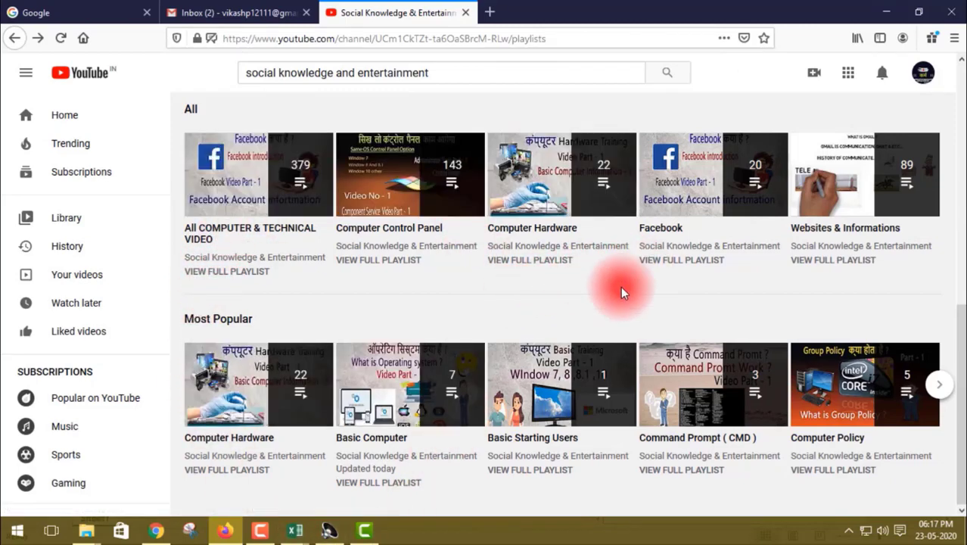
pyautogui.scroll(3, 546, 432)
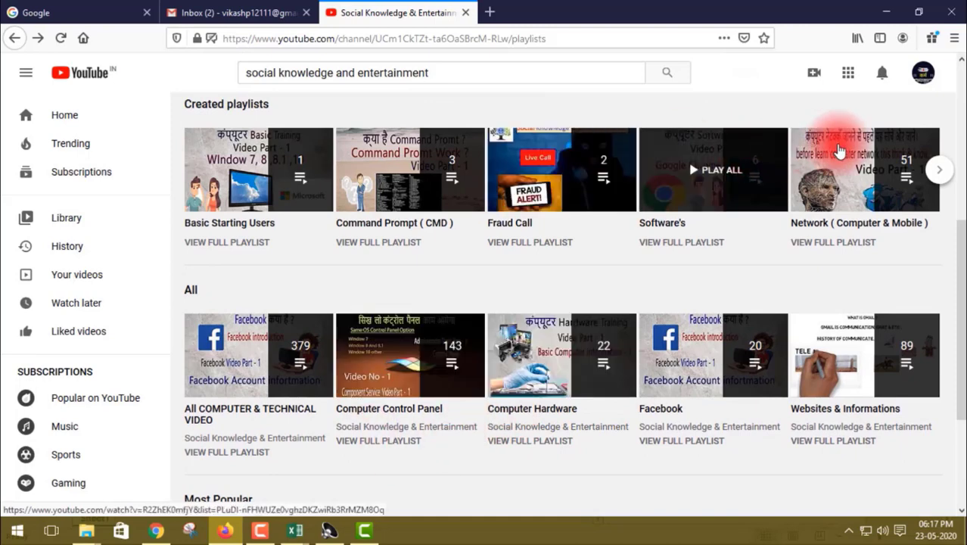
pyautogui.click(842, 189)
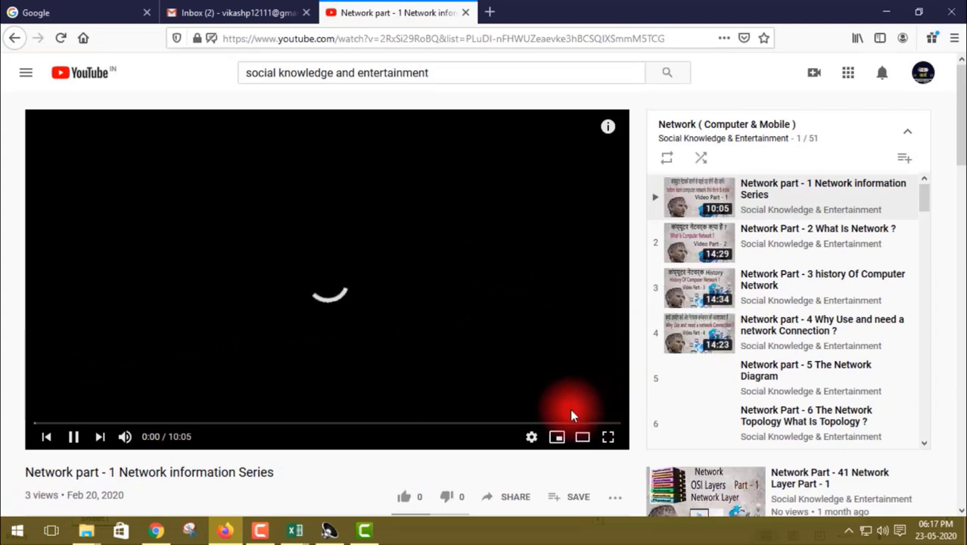
pyautogui.scroll(-5, 787, 313)
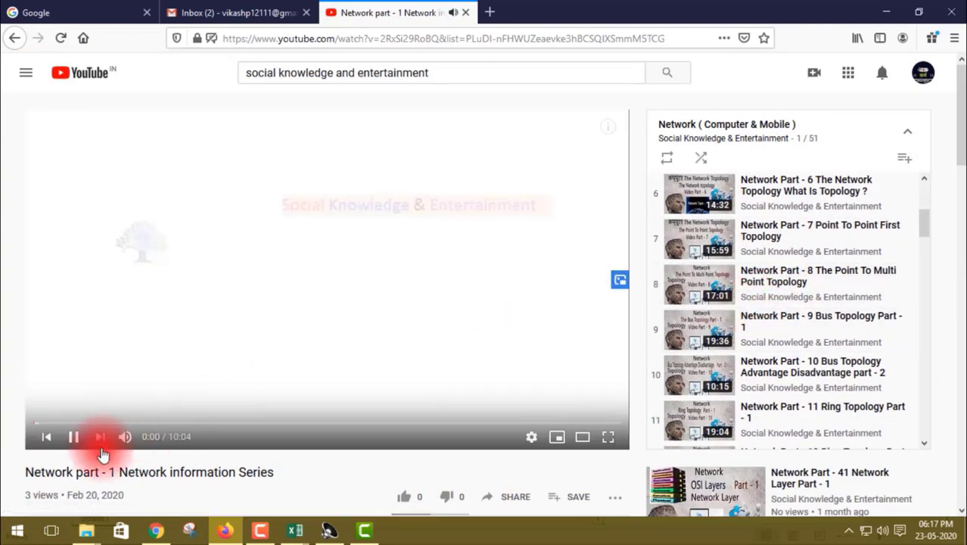
pyautogui.click(76, 441)
# - Look through the Network playlist's videos and return to the channel's playlists with the mini player closed
pyautogui.scroll(-6, 832, 277)
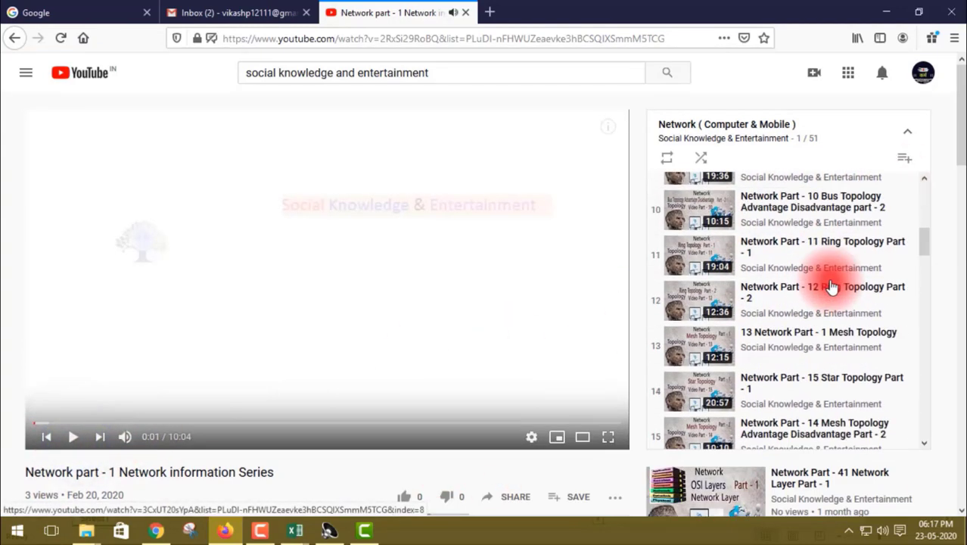
pyautogui.scroll(-13, 830, 284)
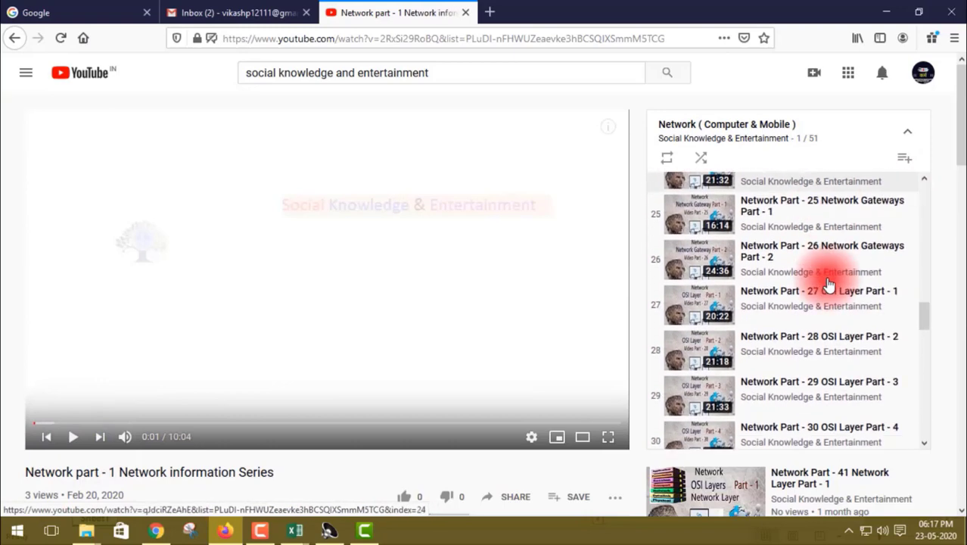
pyautogui.scroll(20, 829, 283)
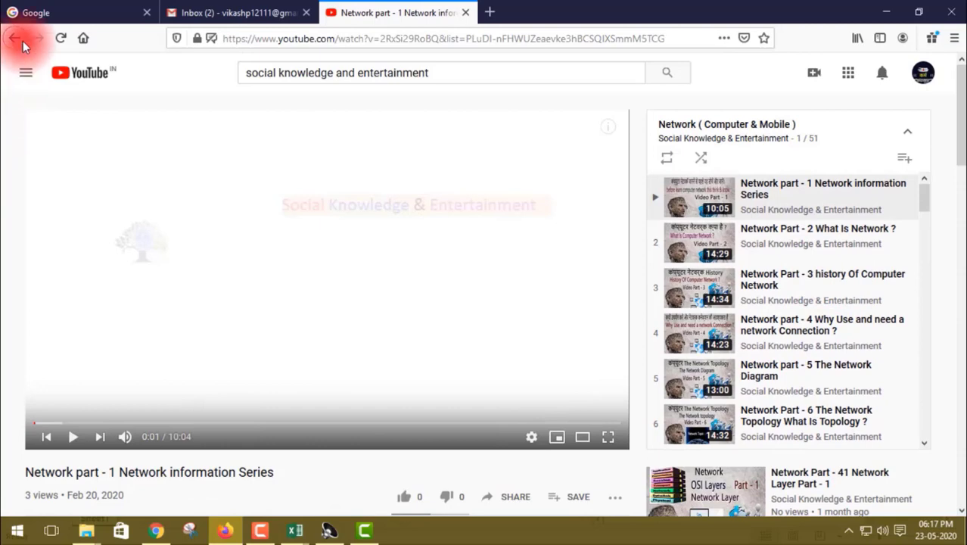
pyautogui.click(22, 43)
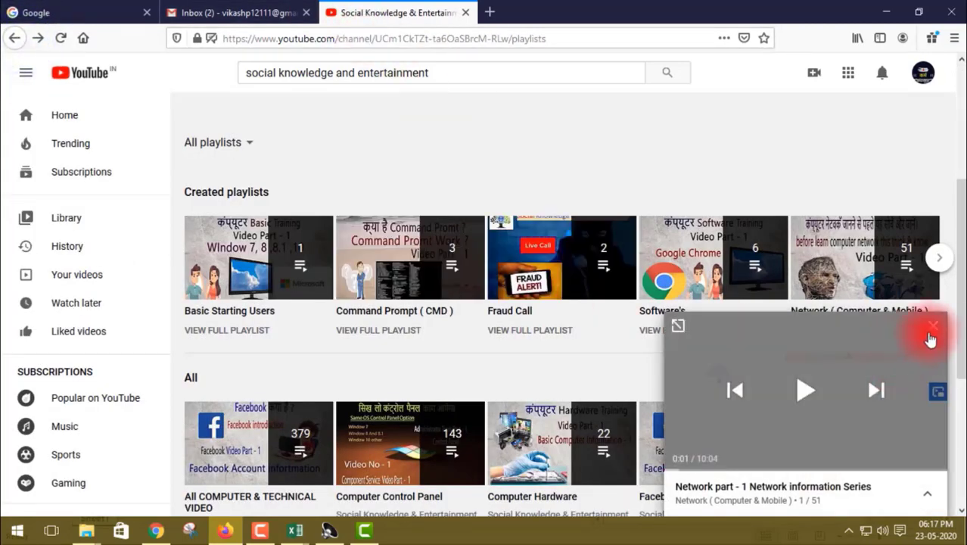
pyautogui.click(936, 331)
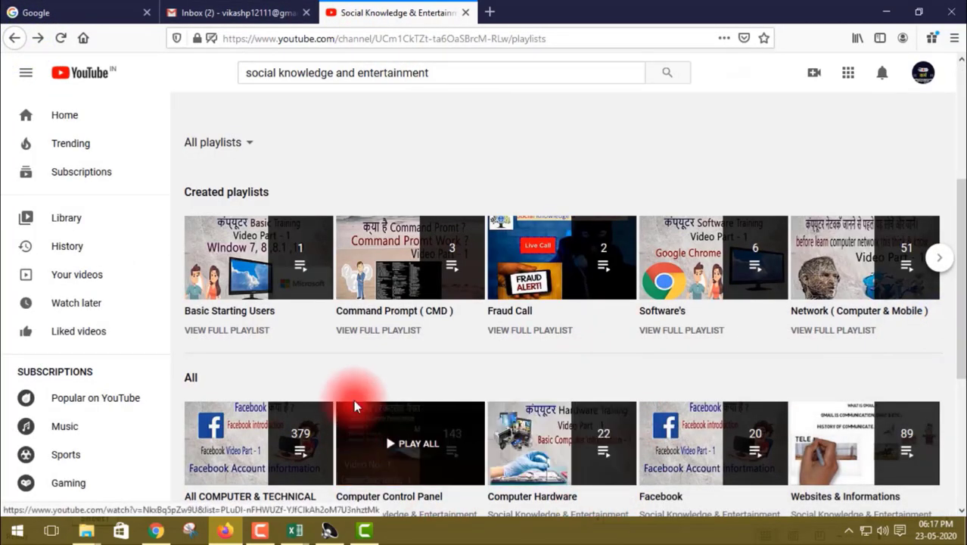
# - Look through the Computer Hardware playlist from the Most Popular section and return to the channel's playlists with the mini player closed
pyautogui.scroll(-2, 410, 388)
pyautogui.scroll(-3, 409, 380)
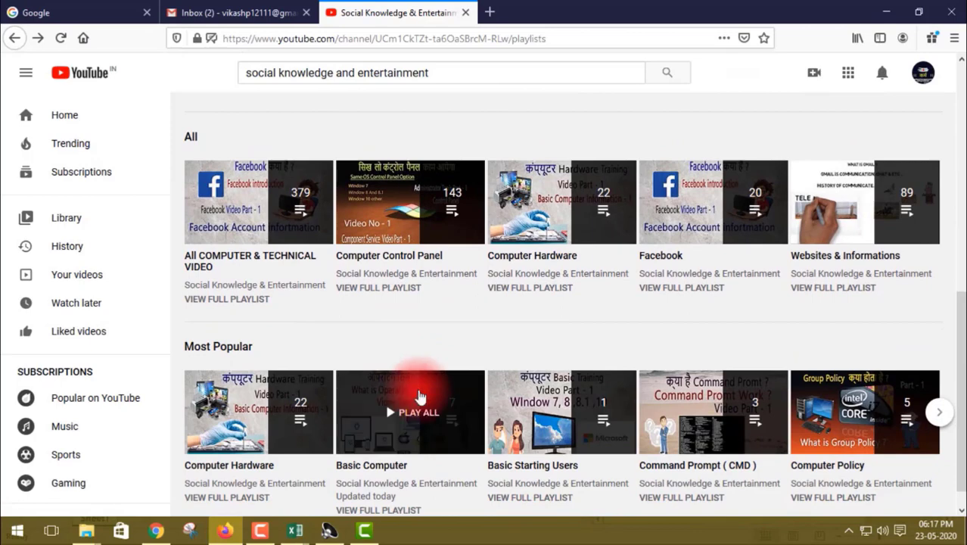
pyautogui.click(260, 424)
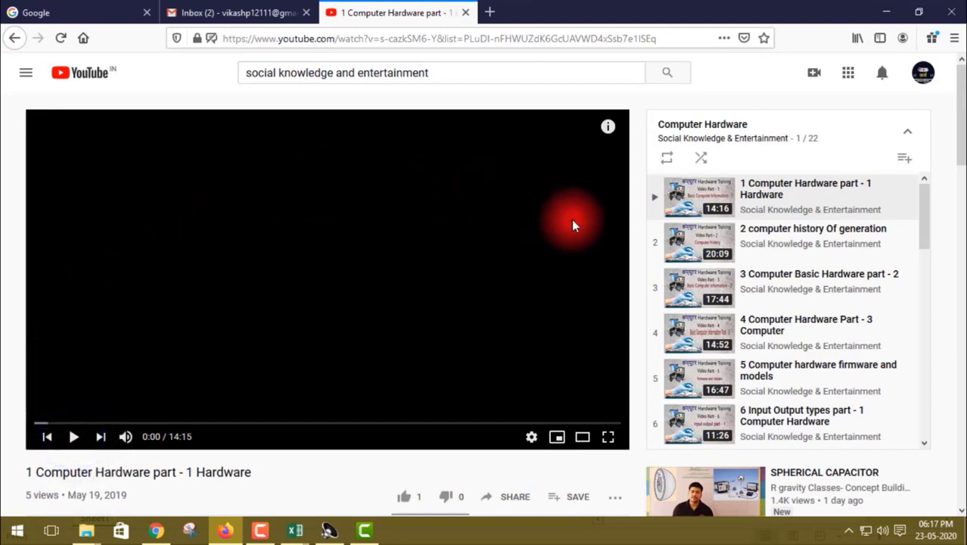
pyautogui.scroll(-6, 722, 288)
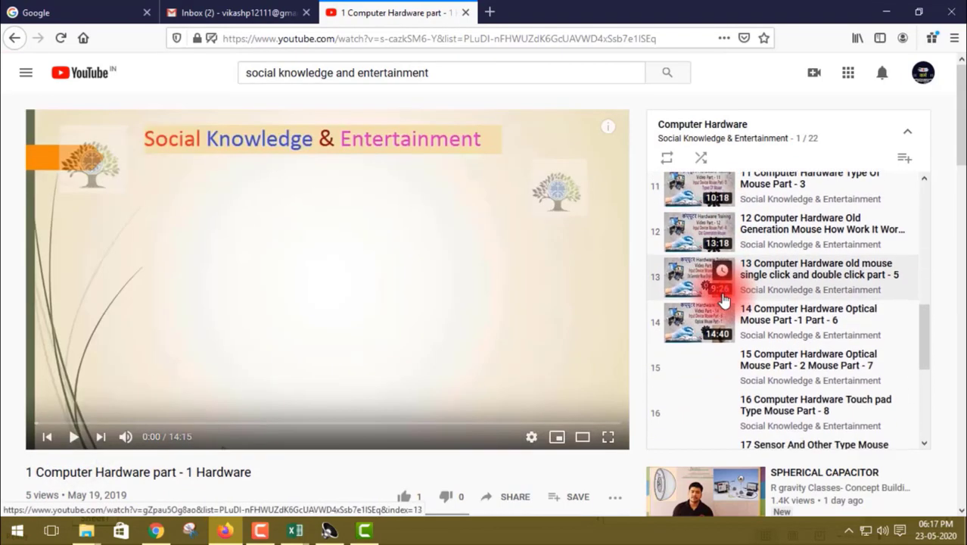
pyautogui.scroll(-2, 722, 298)
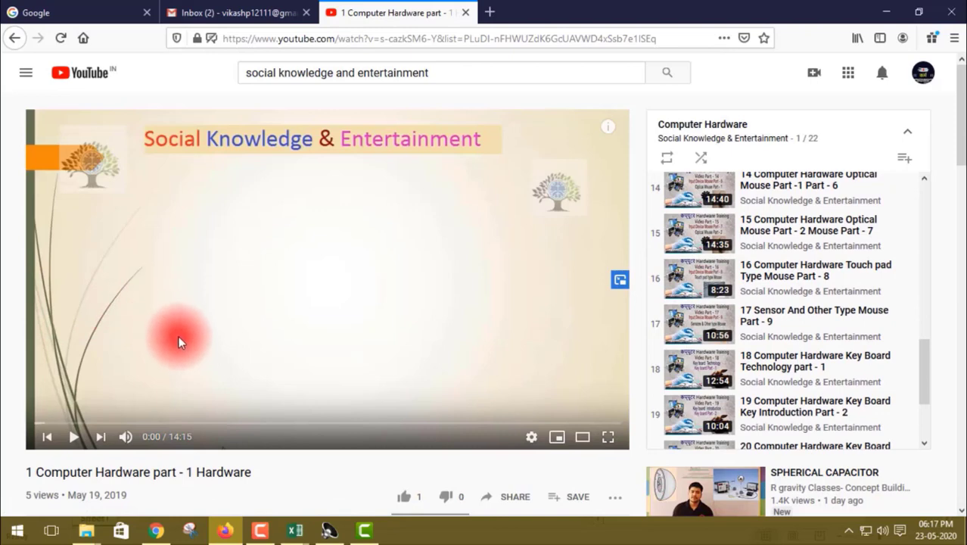
pyautogui.click(14, 41)
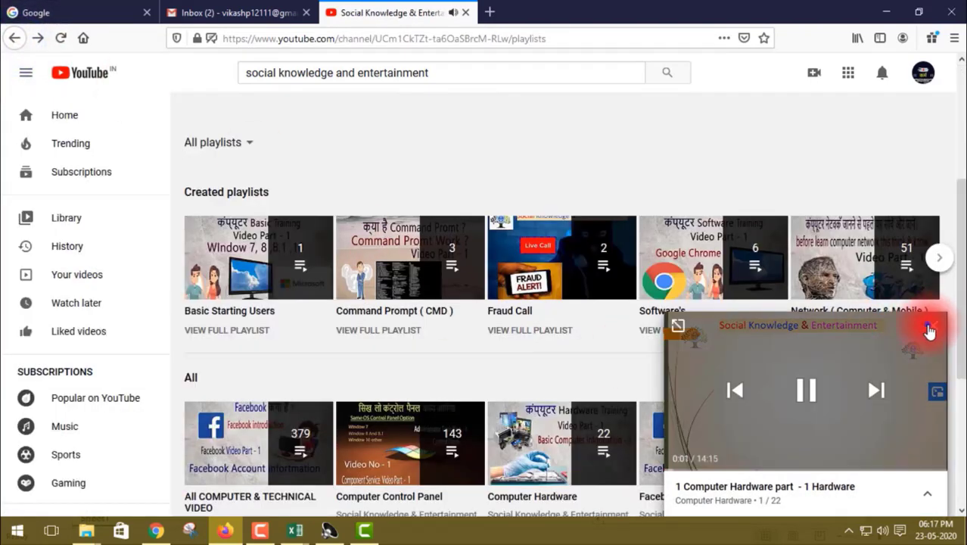
pyautogui.click(929, 329)
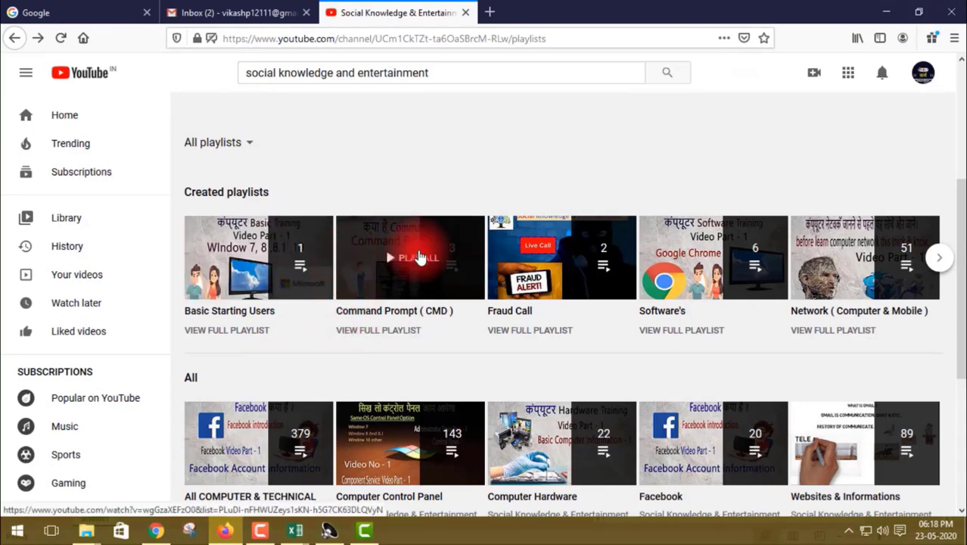
pyautogui.scroll(-3, 442, 360)
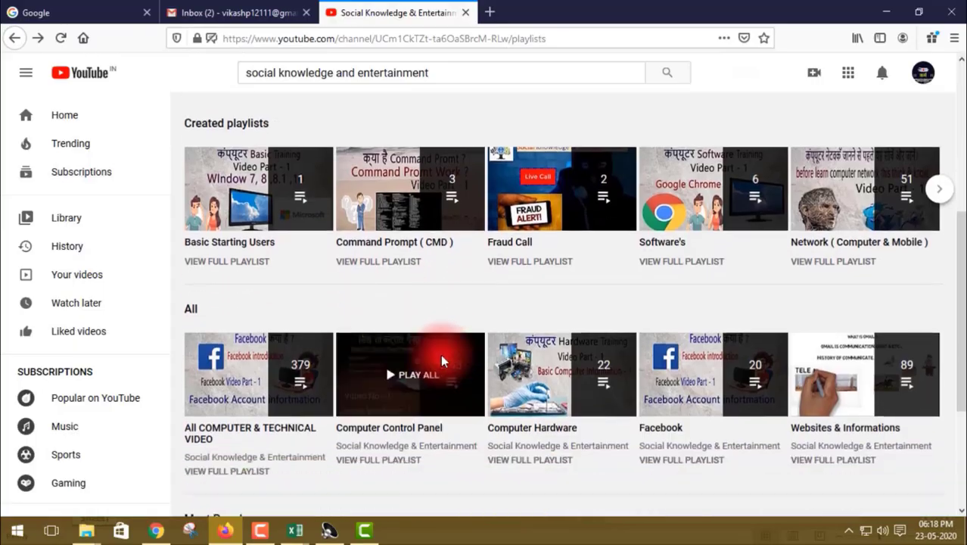